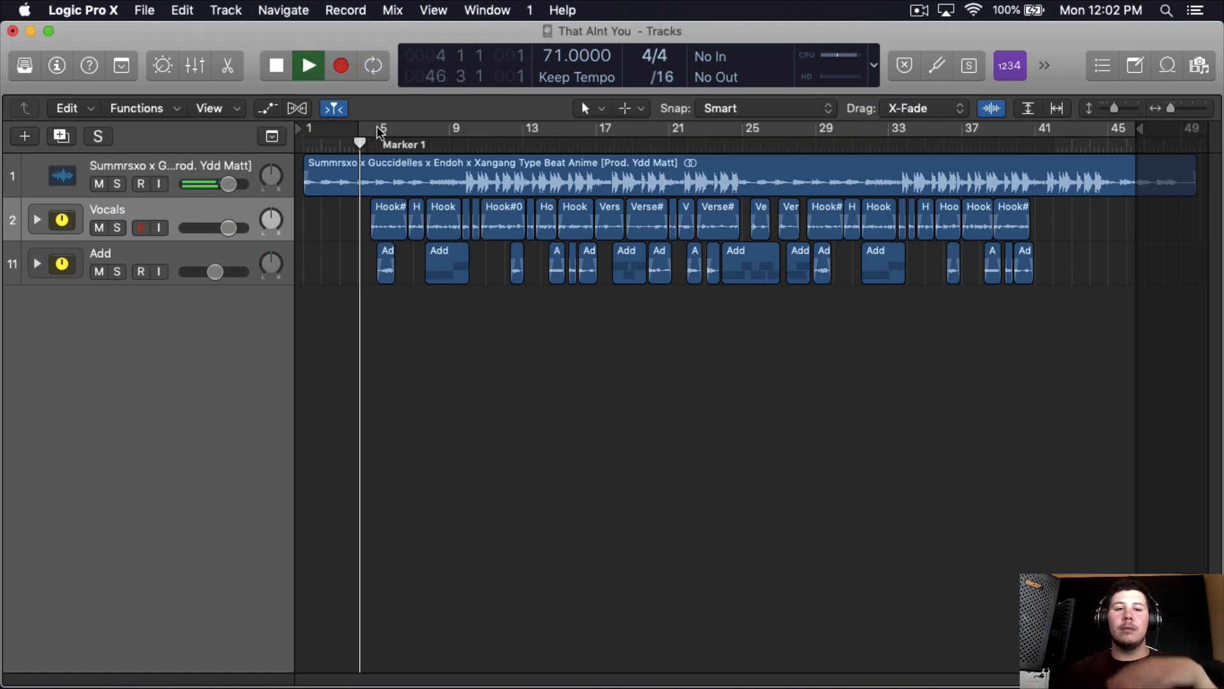
- Review the arrangement of the beat, Vocals and Add tracks during playback, and stop playback
left_click_drag(1170, 109, 1175, 109)
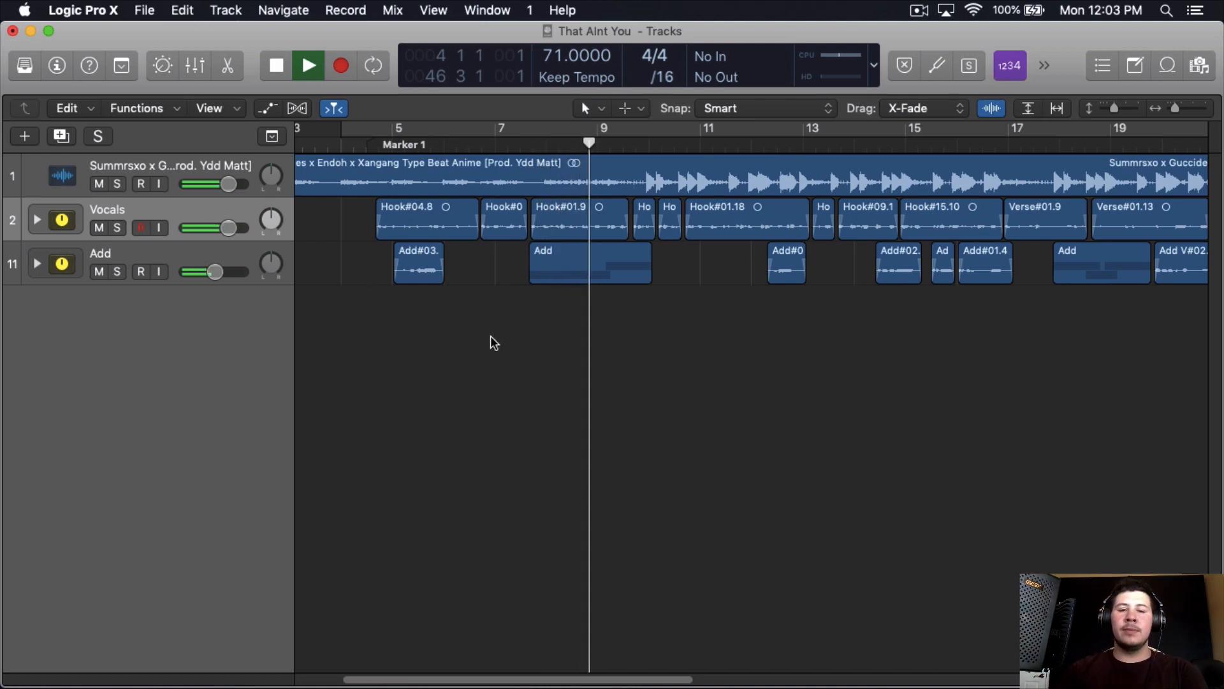
scroll(491, 335, "right", 3)
scroll(491, 335, "right", 3)
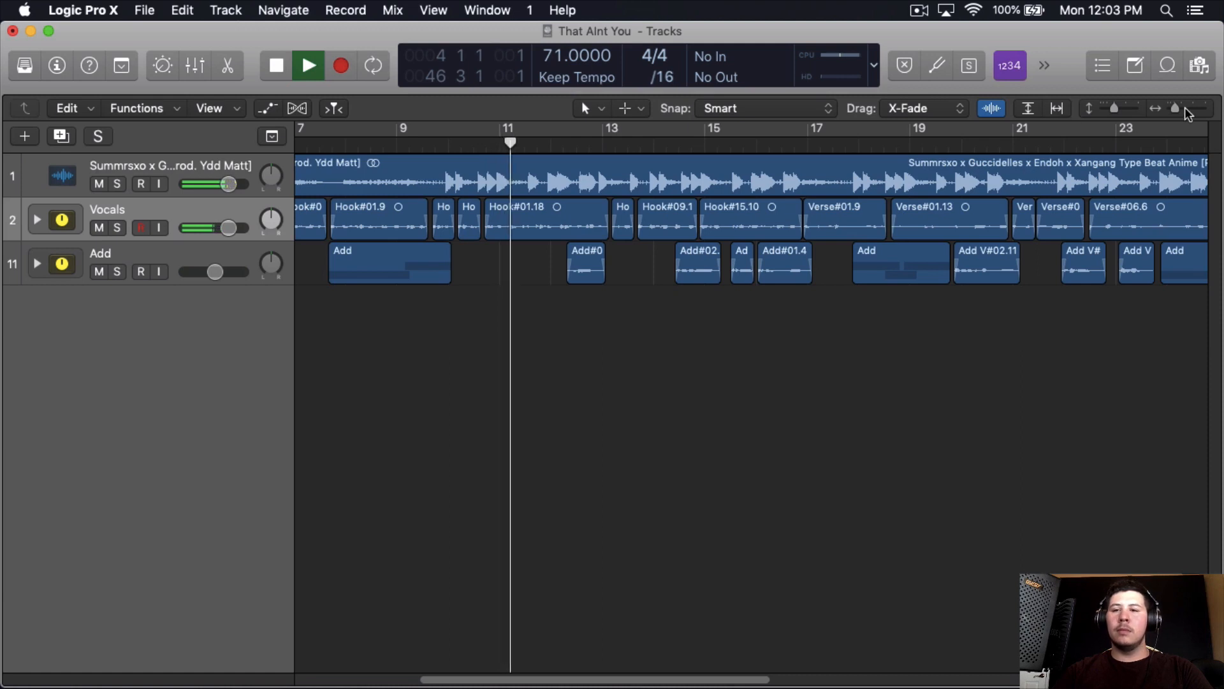
left_click_drag(1180, 107, 1171, 106)
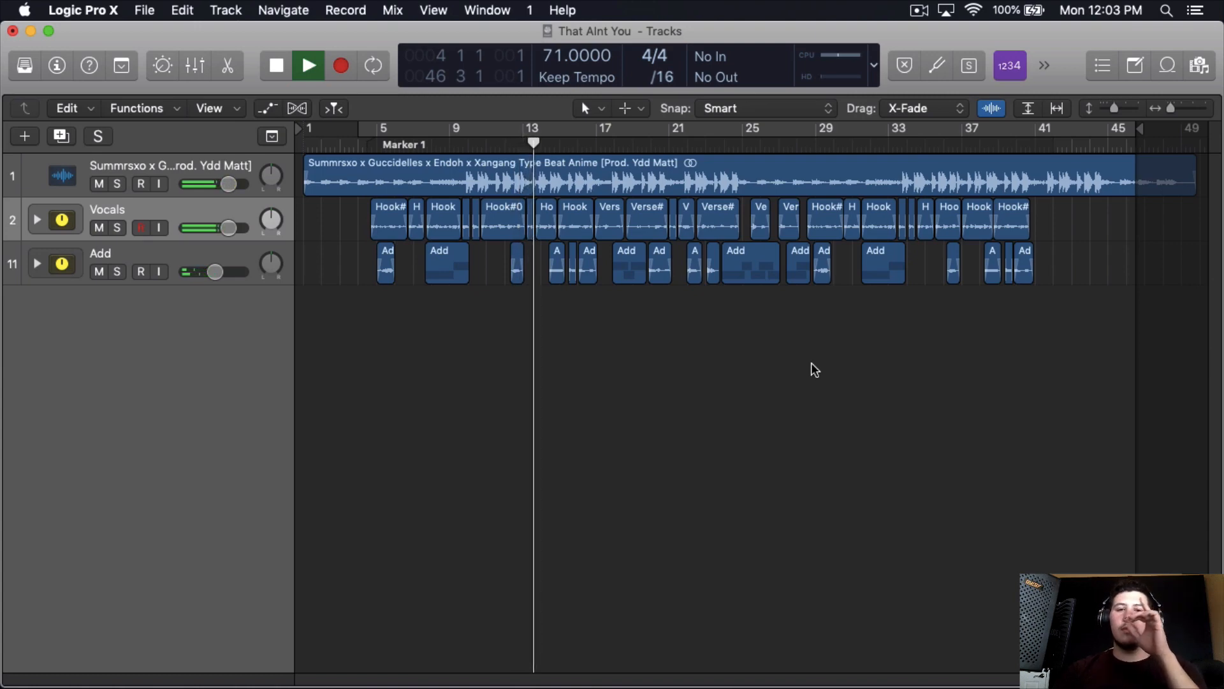
left_click(1184, 110)
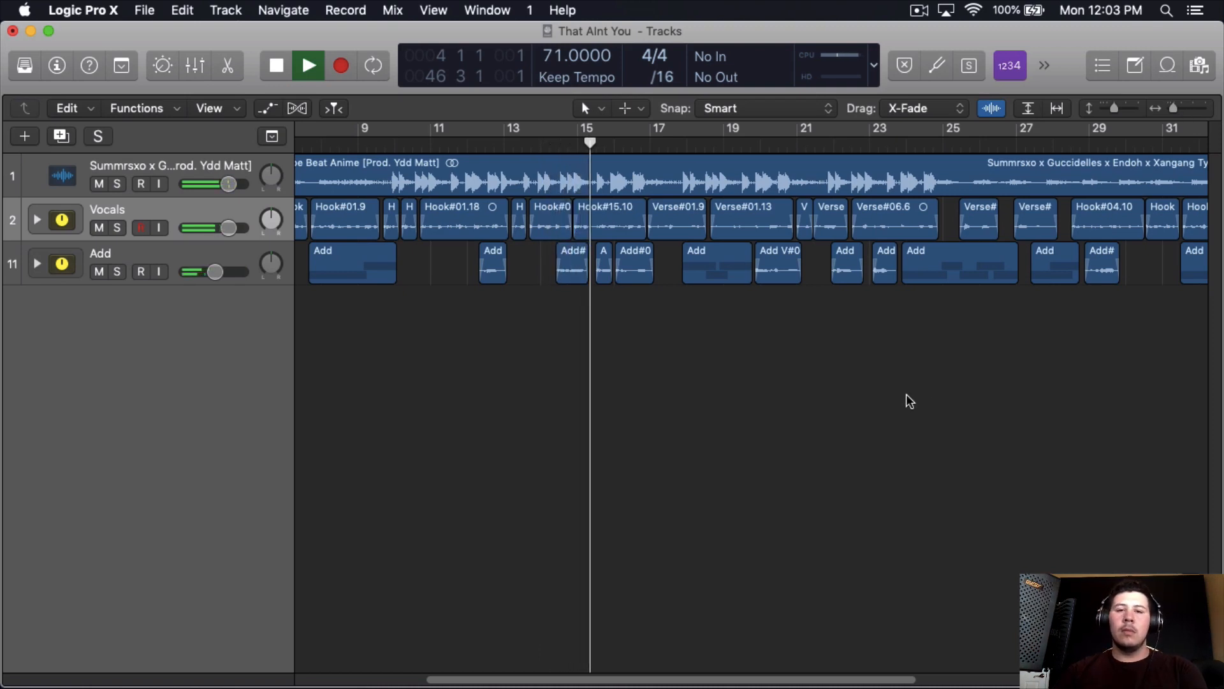
key("space")
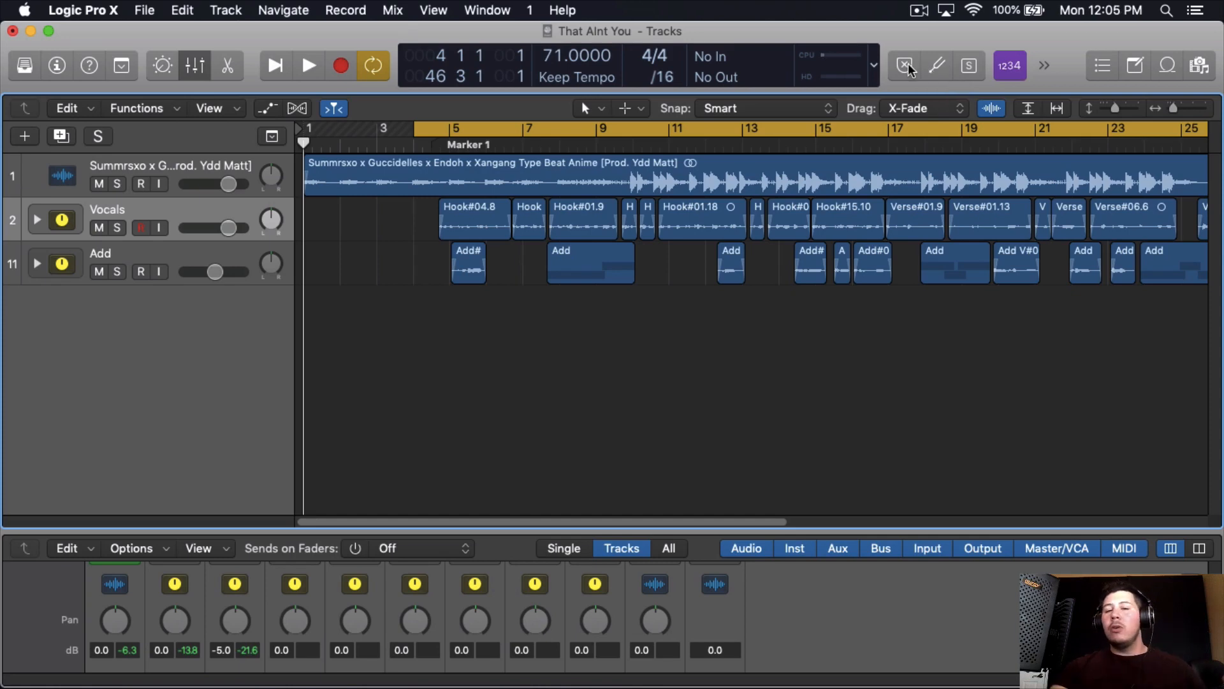
- Show track automation and add a +0.0 dB volume point on the Vocals track within the Hook#04.8 region
left_click(258, 108)
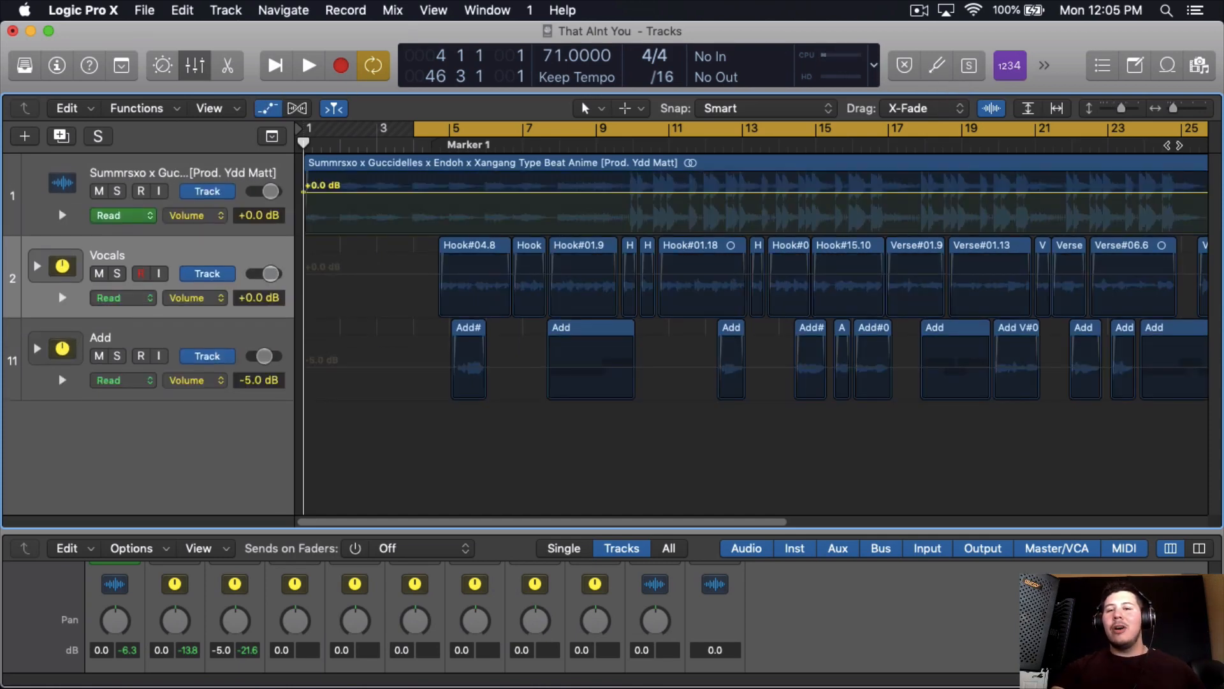
left_click_drag(1173, 109, 1181, 109)
scroll(1143, 145, "right", 1)
scroll(672, 254, "right", 3)
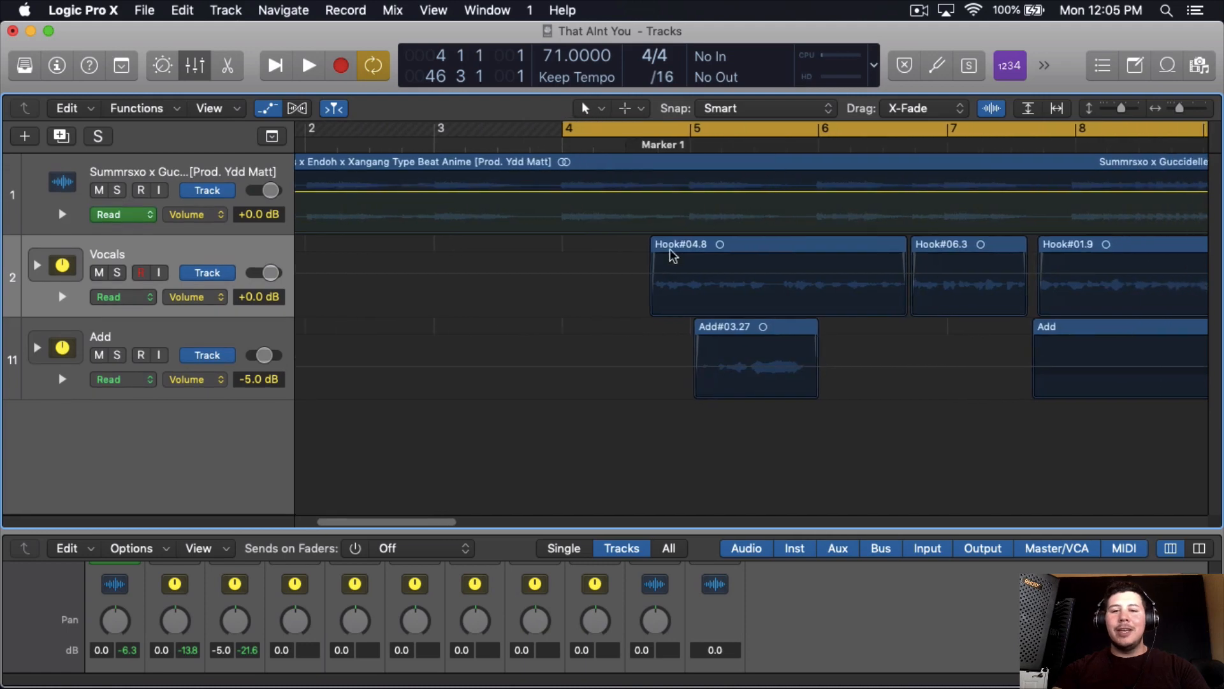
left_click(648, 276)
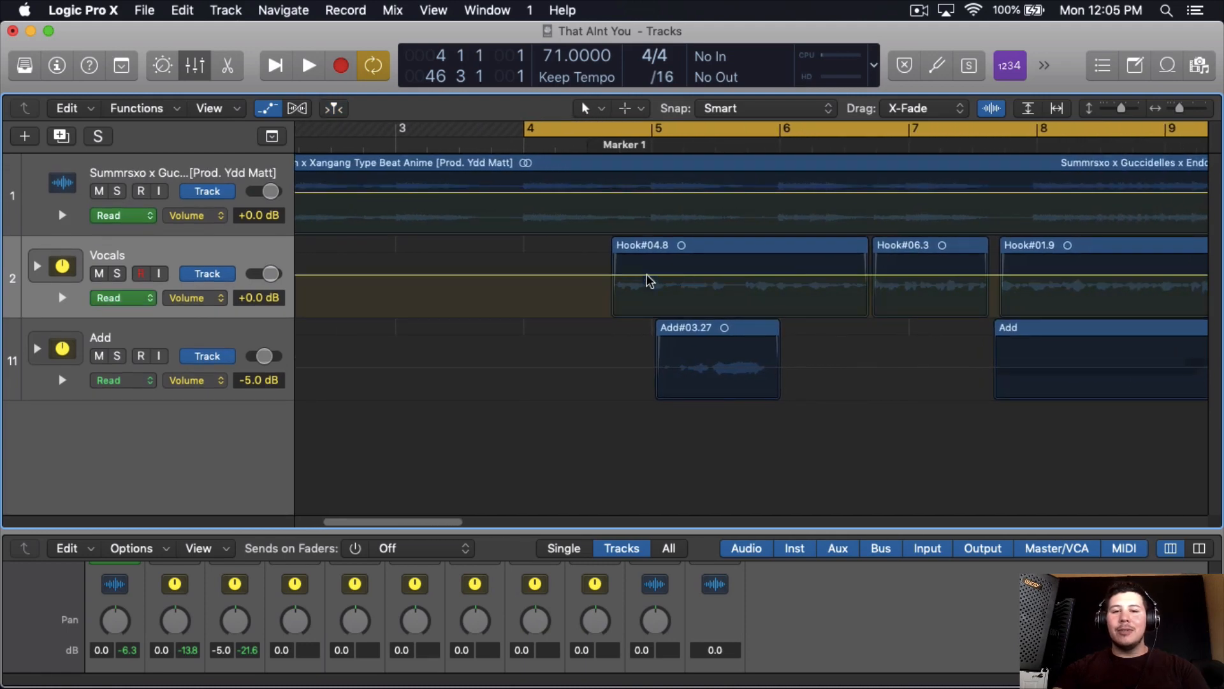
left_click(1196, 101)
scroll(1023, 273, "right", 15)
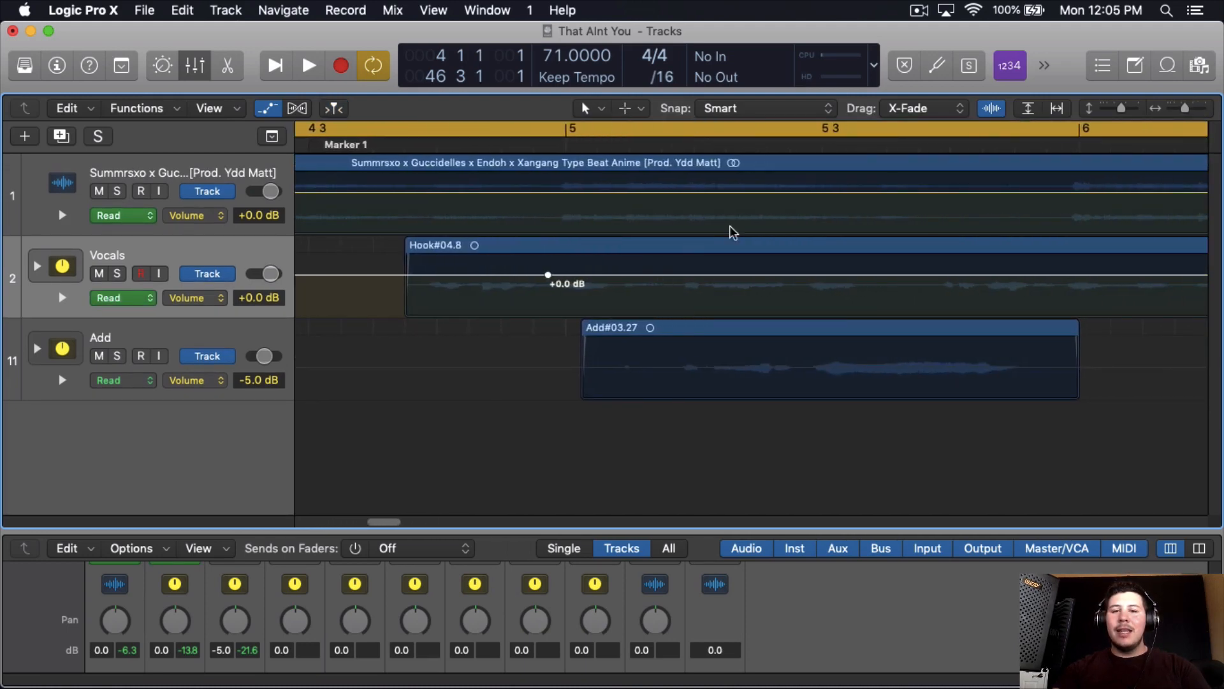
- Extend the Vocals volume curve in Hook#04.8 with points at +0.0, +1.6 and -4.2 dB
left_click(1207, 107)
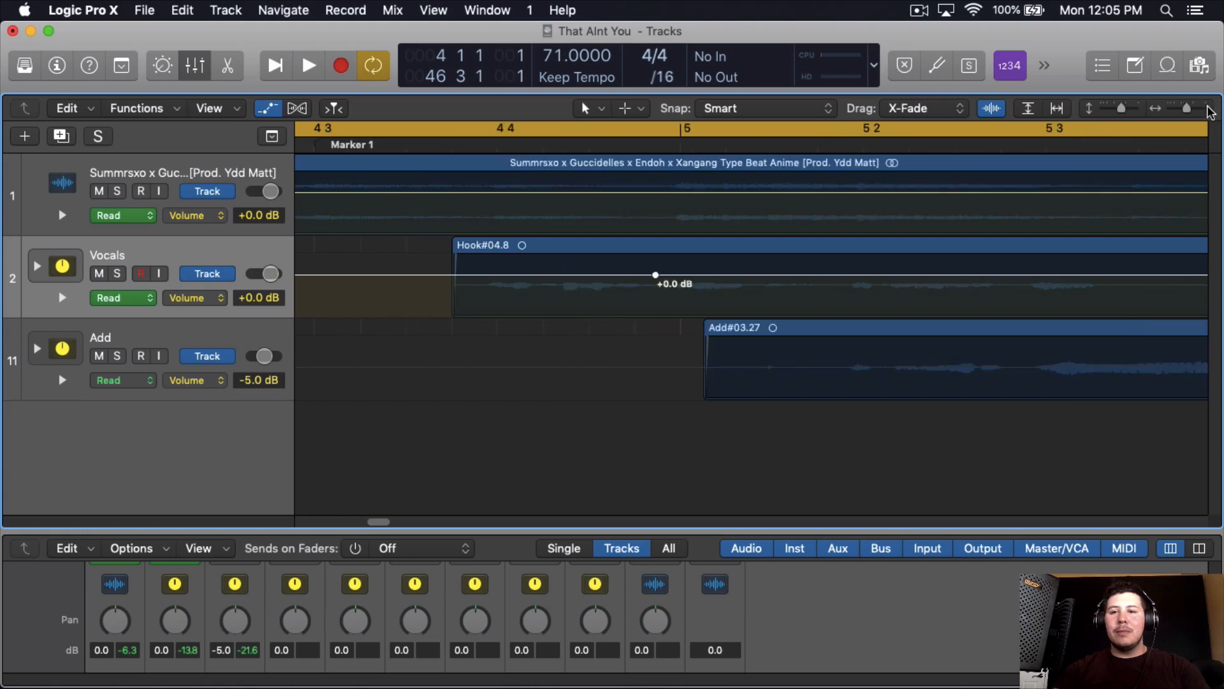
scroll(789, 350, "right", 1)
scroll(793, 350, "right", 1)
left_click(693, 275)
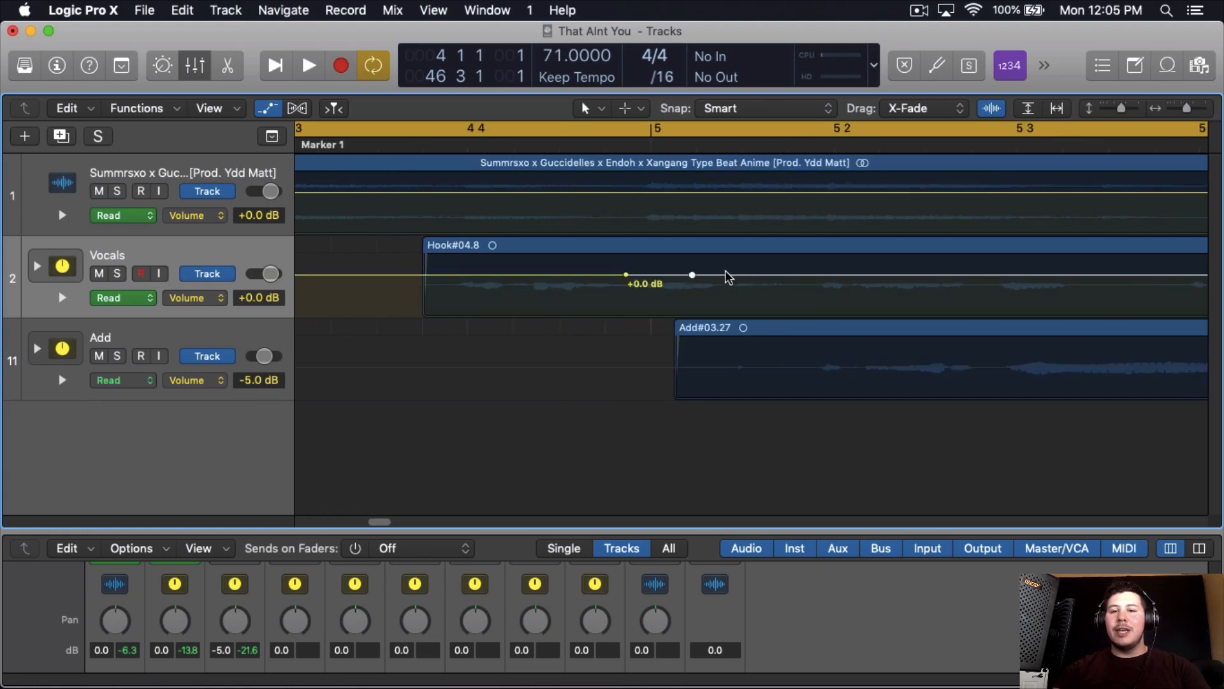
left_click_drag(773, 275, 795, 284)
left_click(795, 270)
left_click(786, 270)
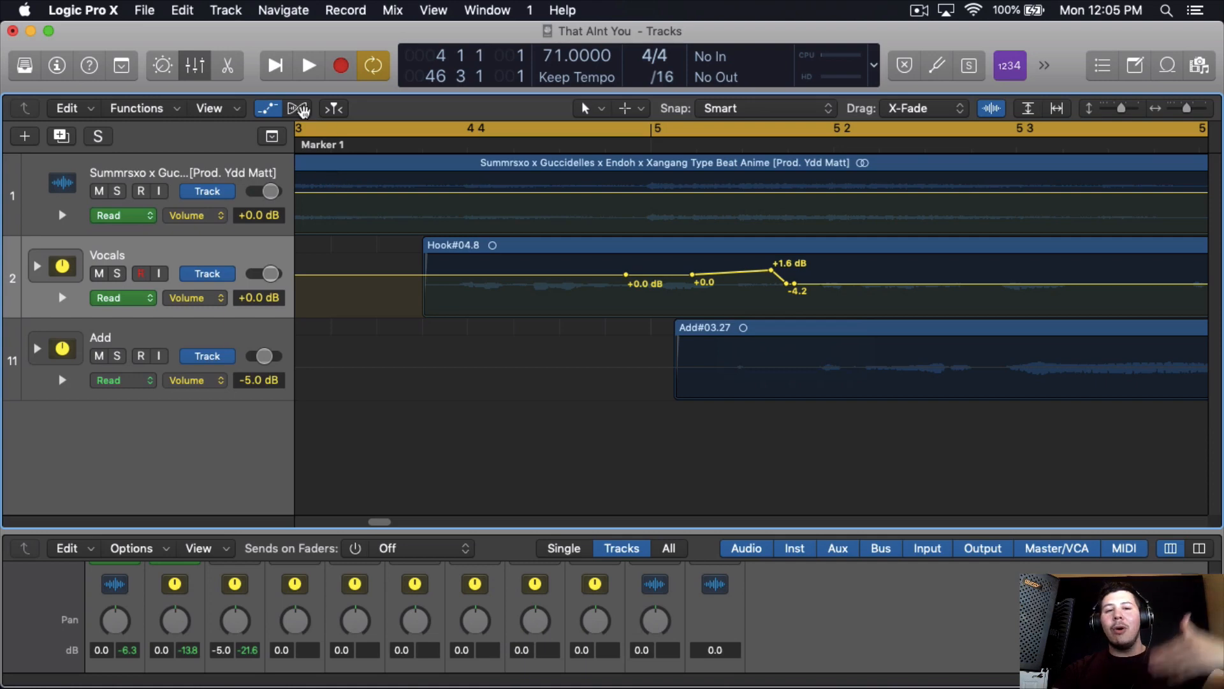
- Undo all volume automation points added to the Vocals track
left_click(280, 106)
left_click(278, 106)
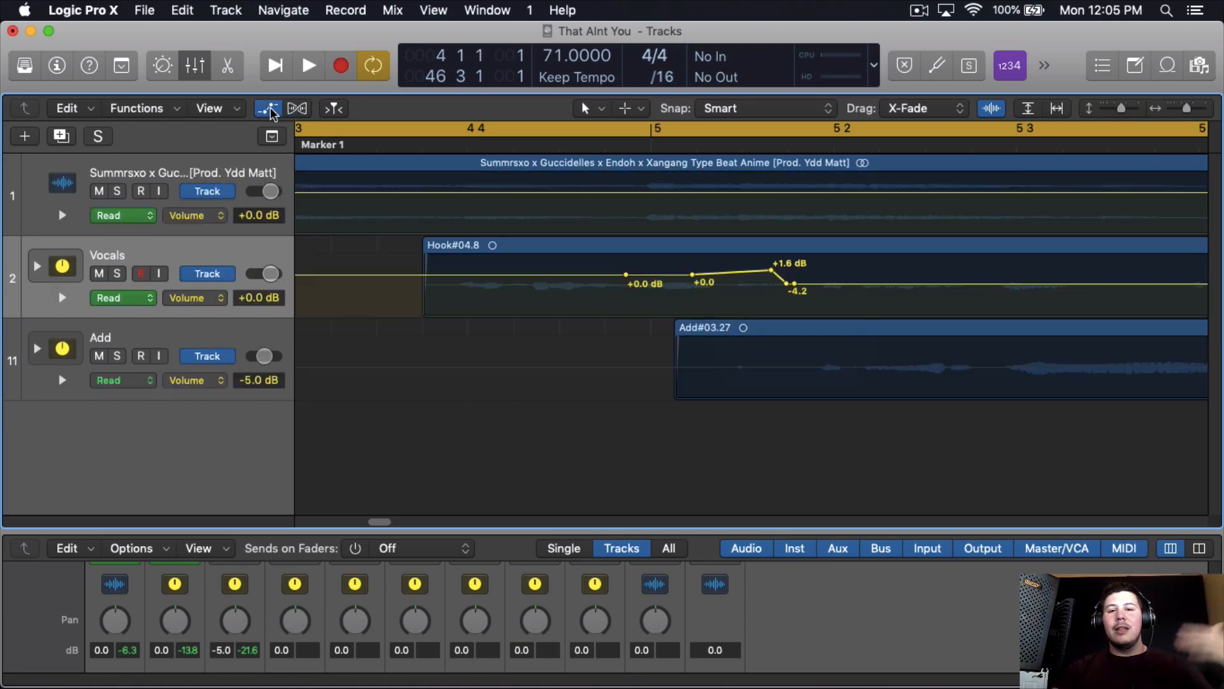
key("super+z")
key("super+z")
key("super+z")
key("super+z")
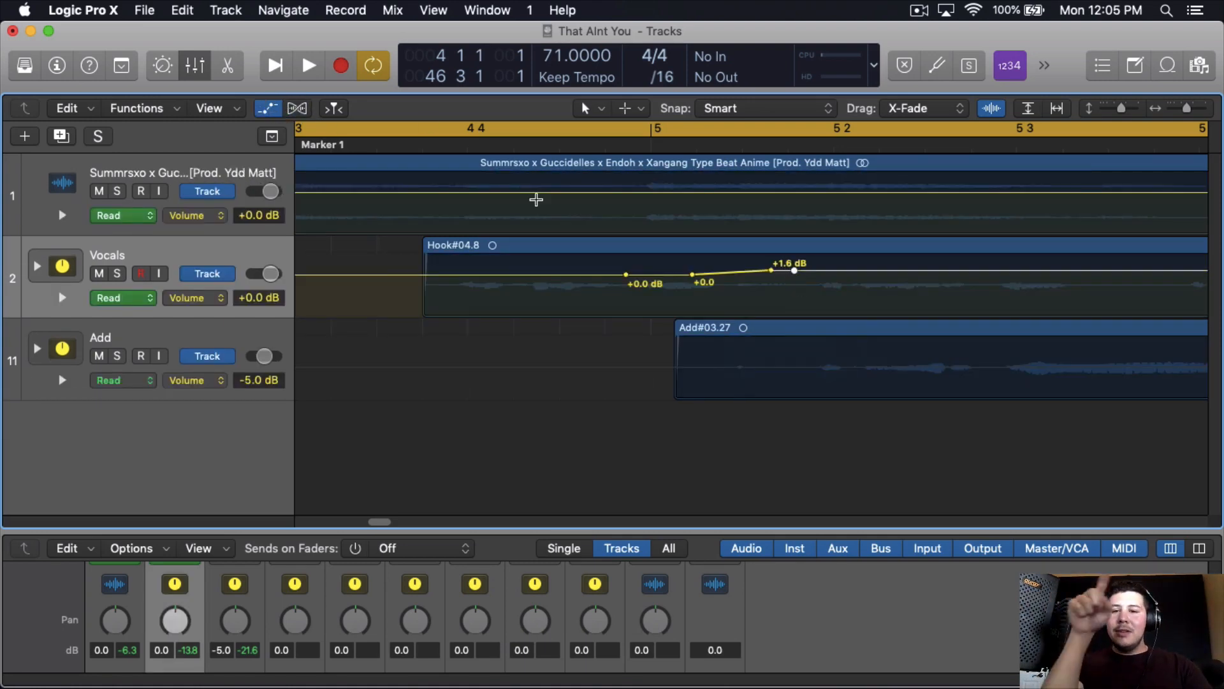
key("super+z")
key("super+z")
key("super+z")
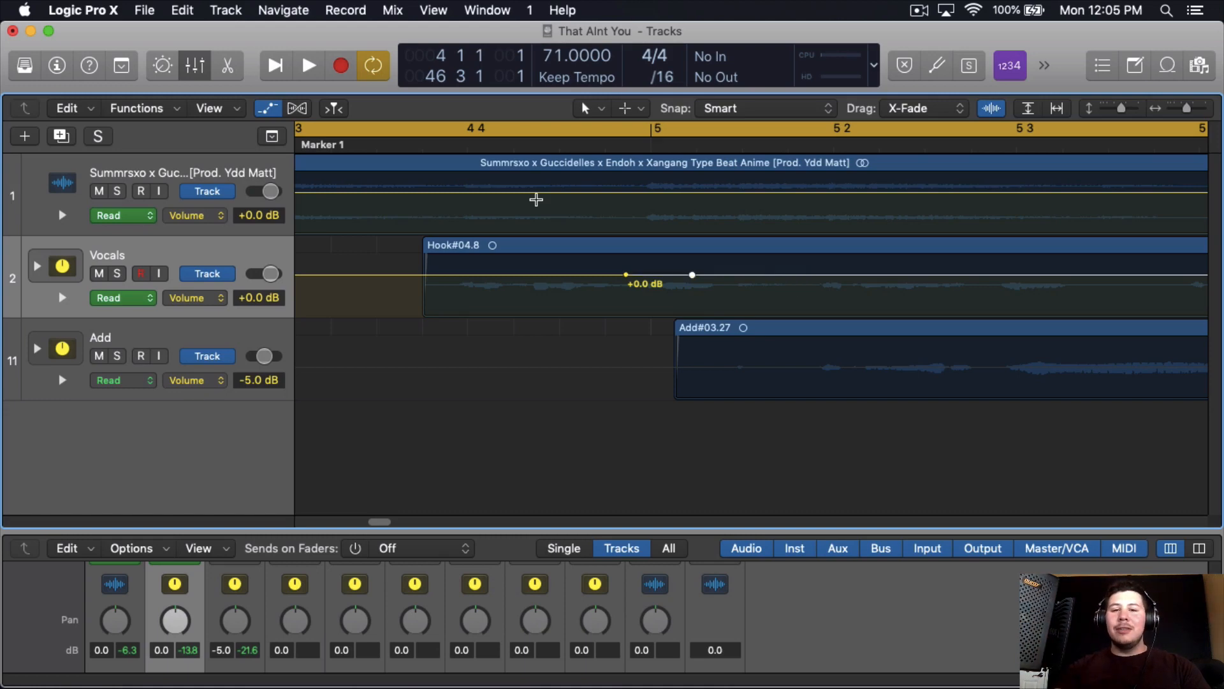
- Switch the tracks from automation view to Flex view and enlarge the mixer to expose the Audio FX slots
left_click(296, 108)
left_click(267, 109)
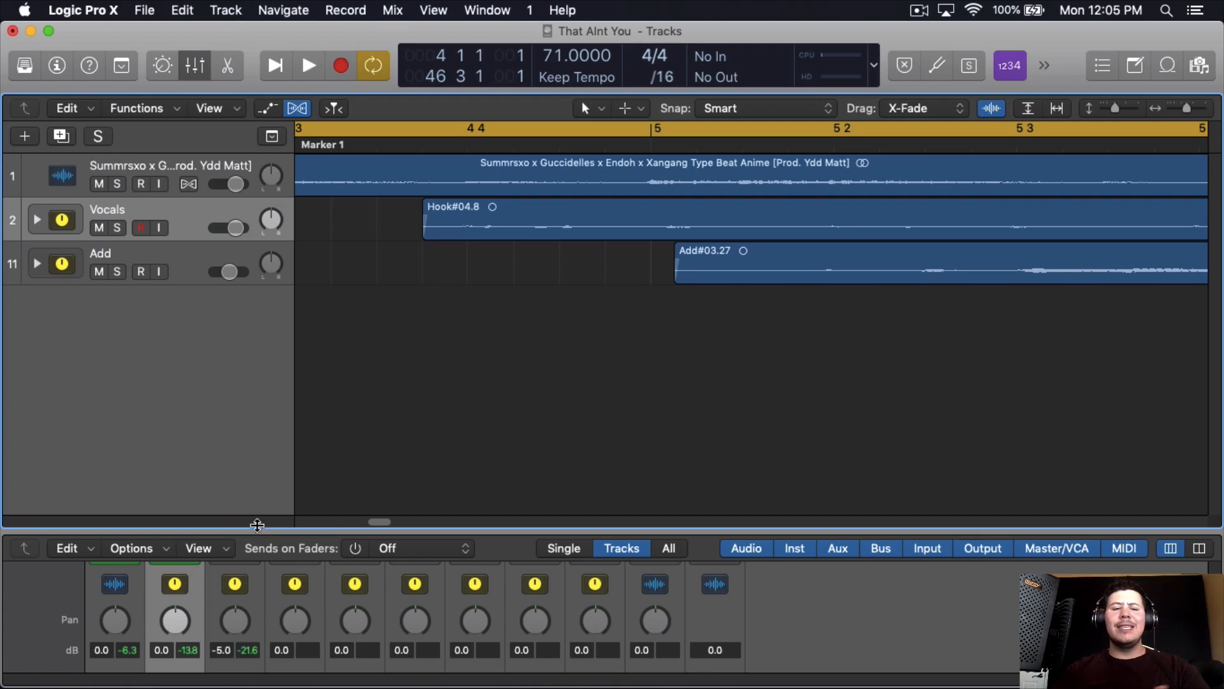
left_click_drag(256, 532, 131, 298)
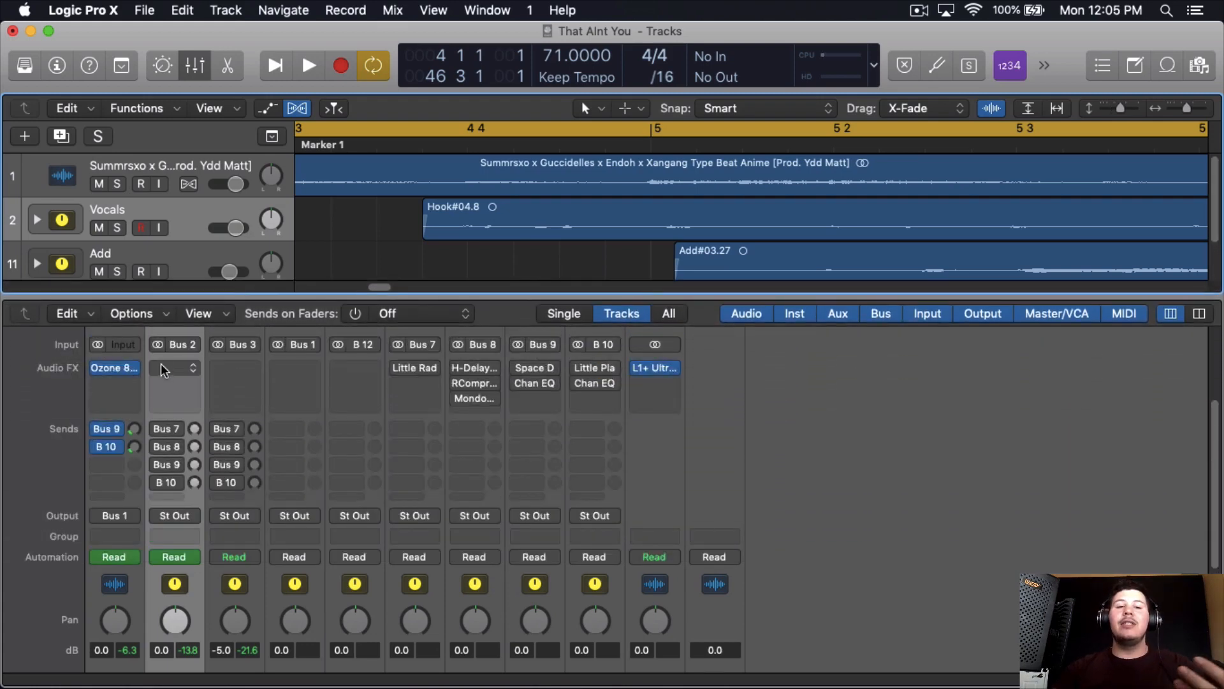
- Insert the W.A.Production Outlaw plug-in on the Vocals channel and shift its window aside
left_click(167, 371)
mouse_move(224, 672)
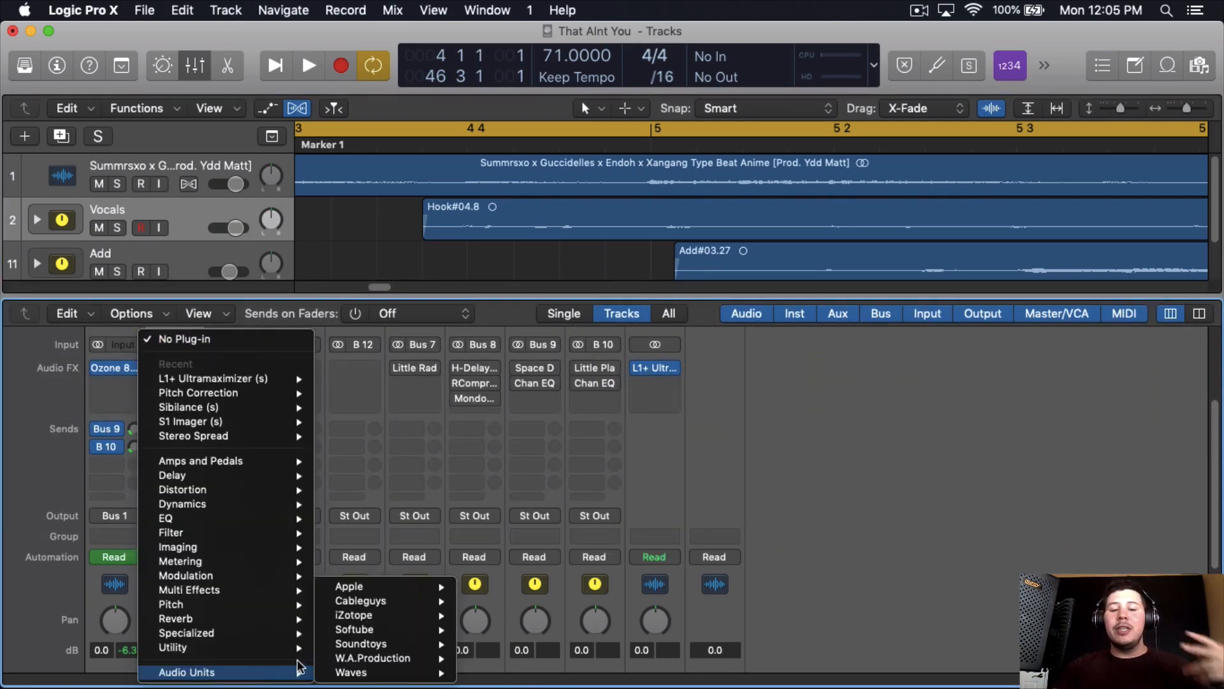
mouse_move(350, 659)
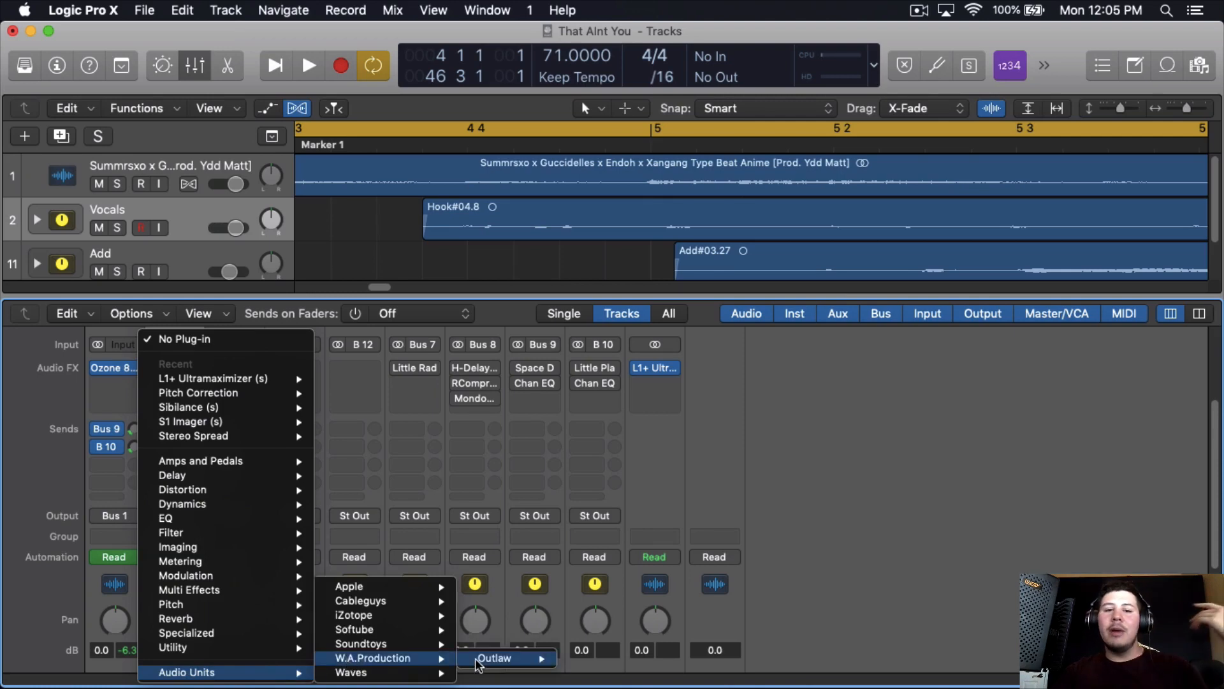
mouse_move(510, 658)
left_click(585, 657)
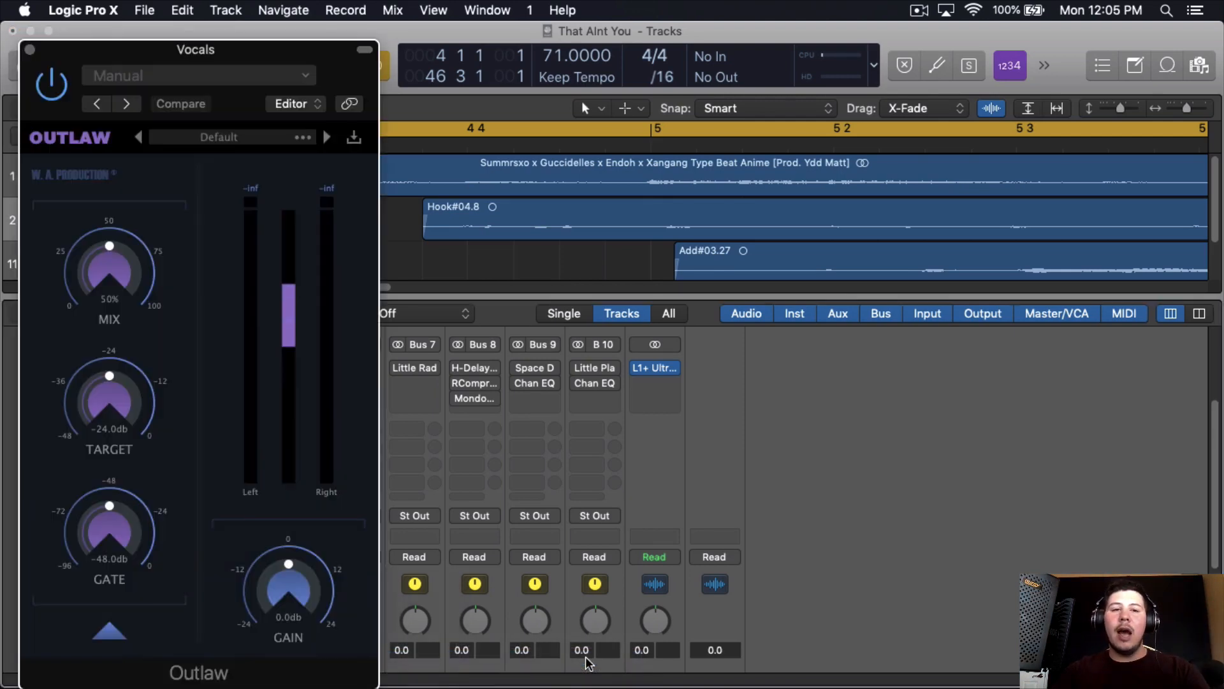
left_click_drag(349, 66, 431, 48)
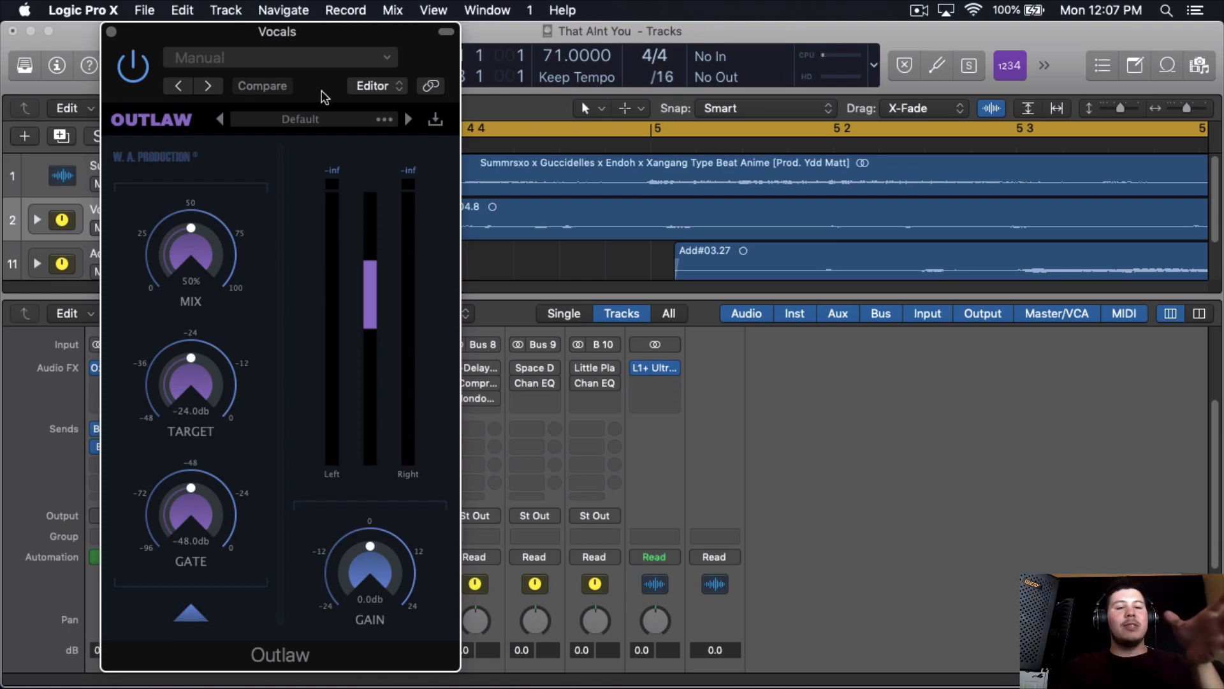
left_click_drag(374, 30, 426, 29)
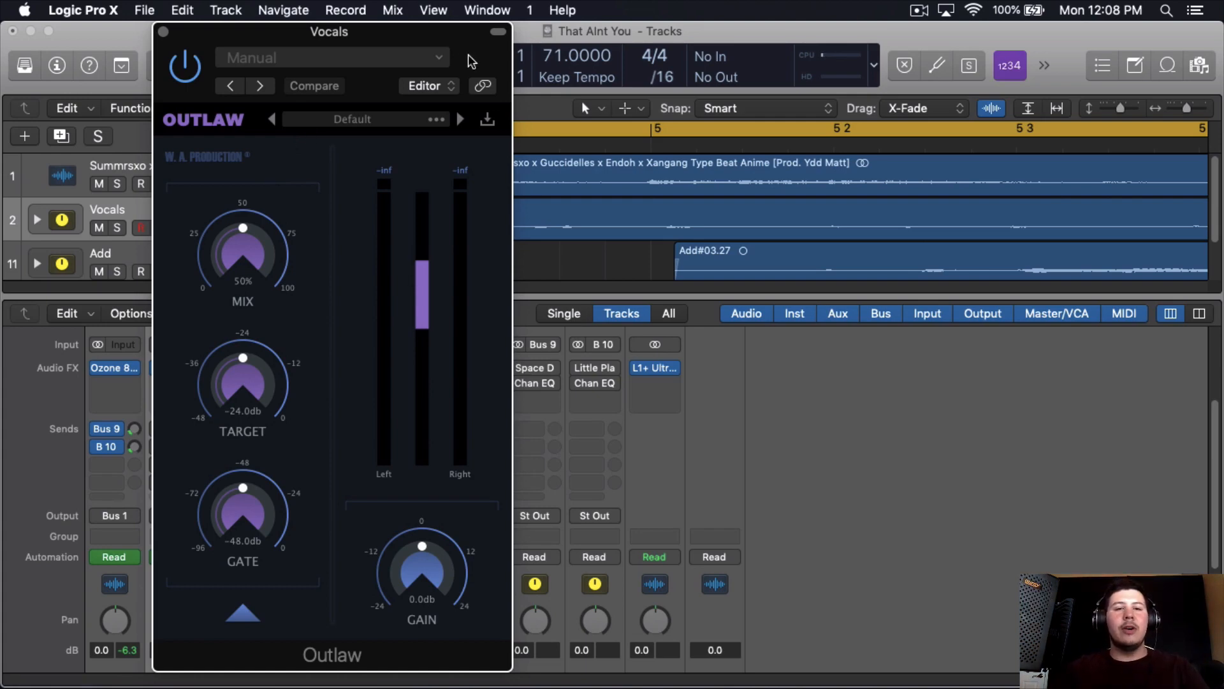
- Cycle playback over the Hook#04.8 and Hook#06.3 regions with the Add track muted, keeping the Outlaw window in view
left_click_drag(468, 55, 386, 274)
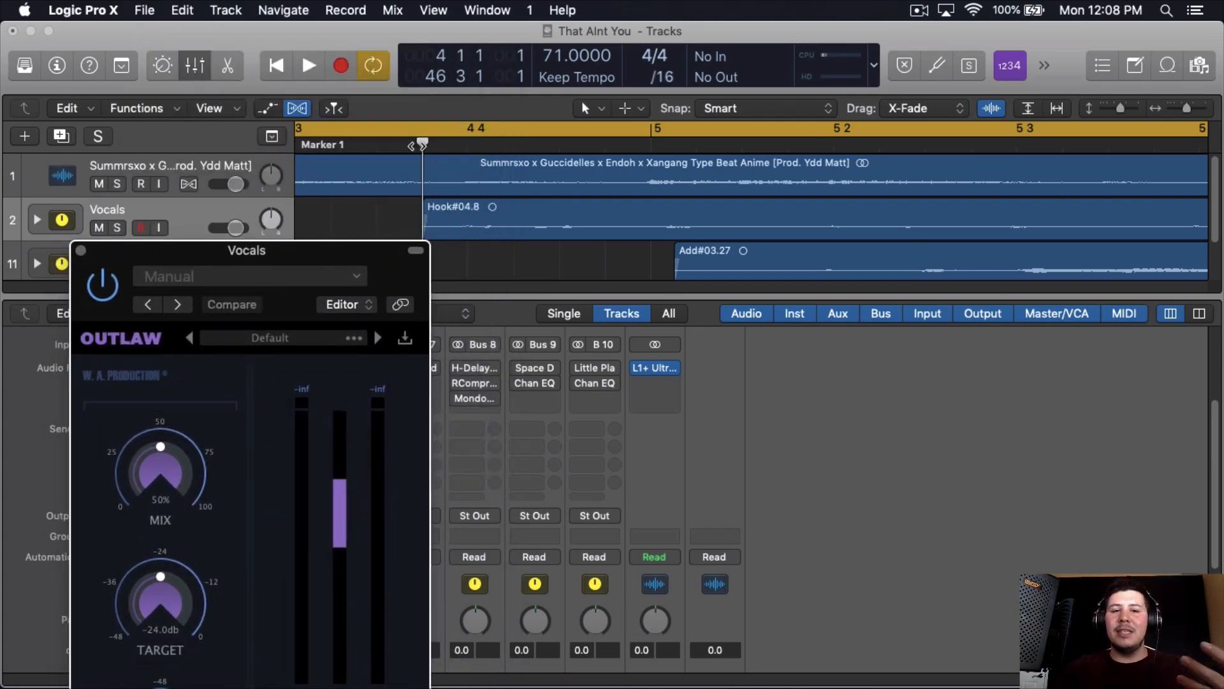
left_click_drag(419, 129, 1181, 111)
left_click_drag(674, 132, 1148, 153)
key("space")
left_click_drag(162, 249, 255, 35)
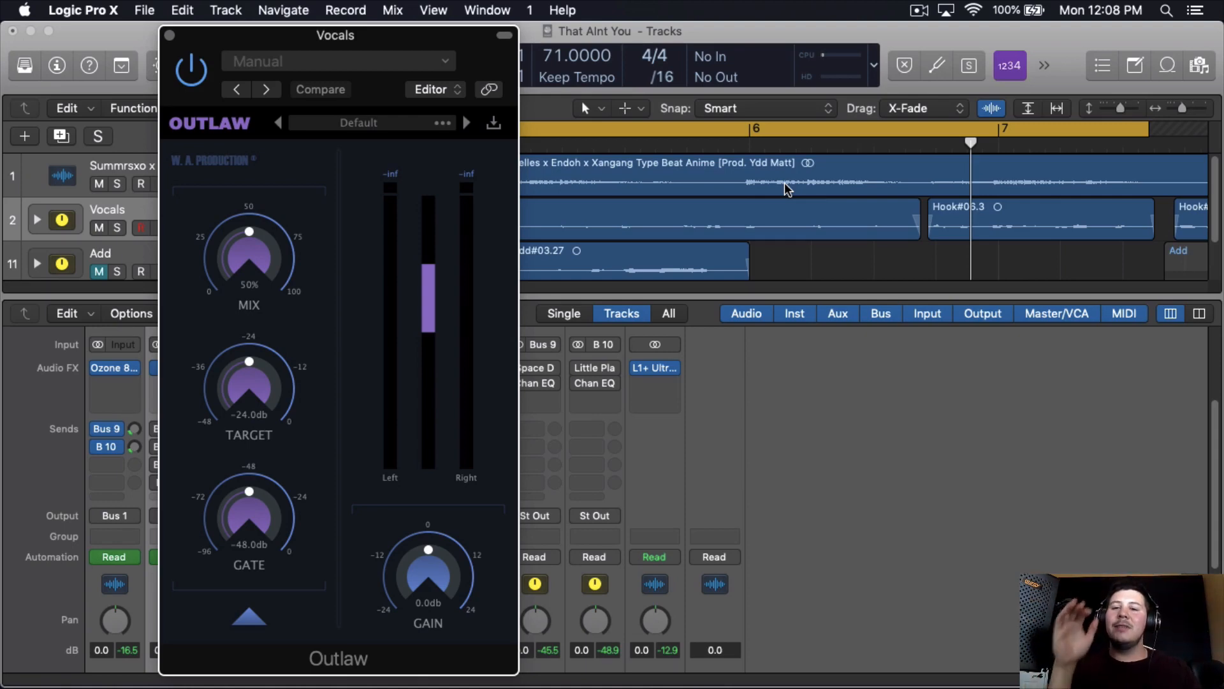
- Compare the looped vocals with Outlaw bypassed and re-enabled, and stop playback
left_click(190, 73)
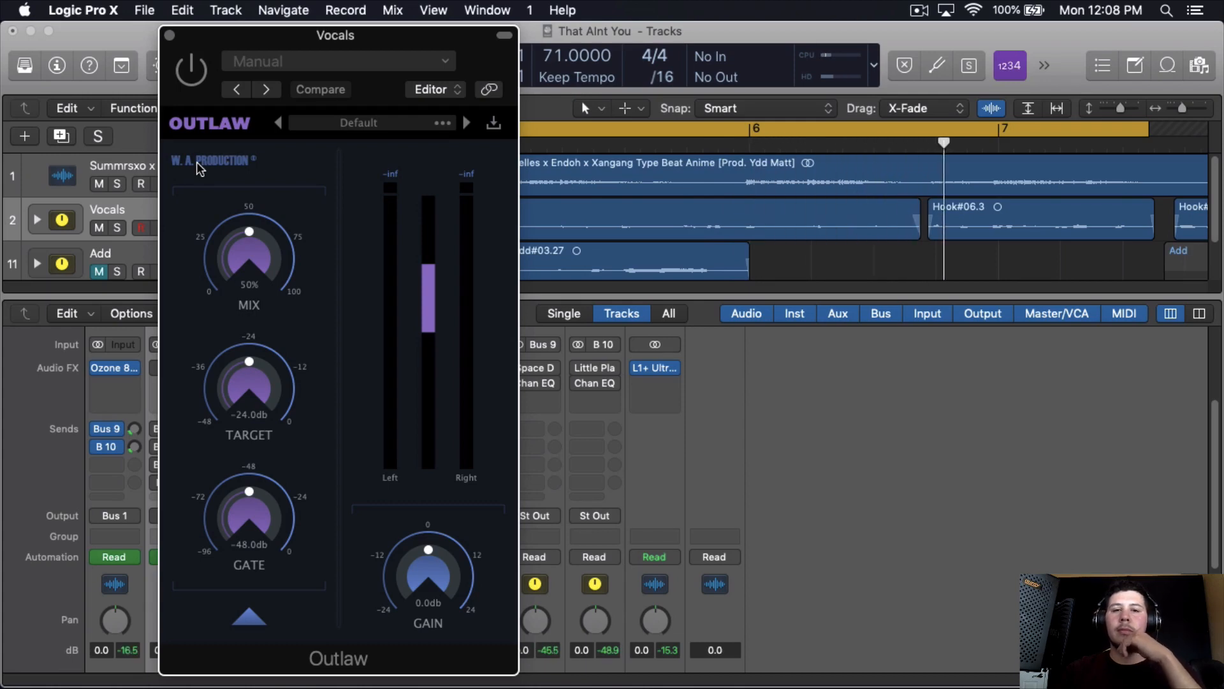
left_click(193, 68)
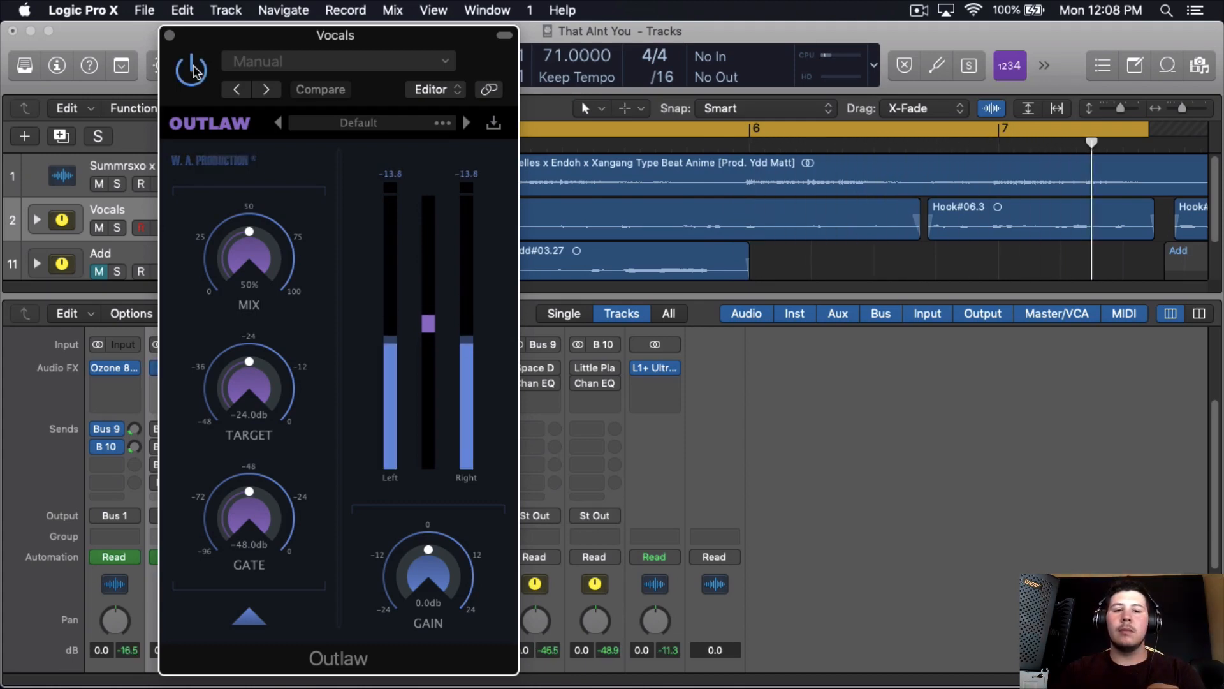
key("space")
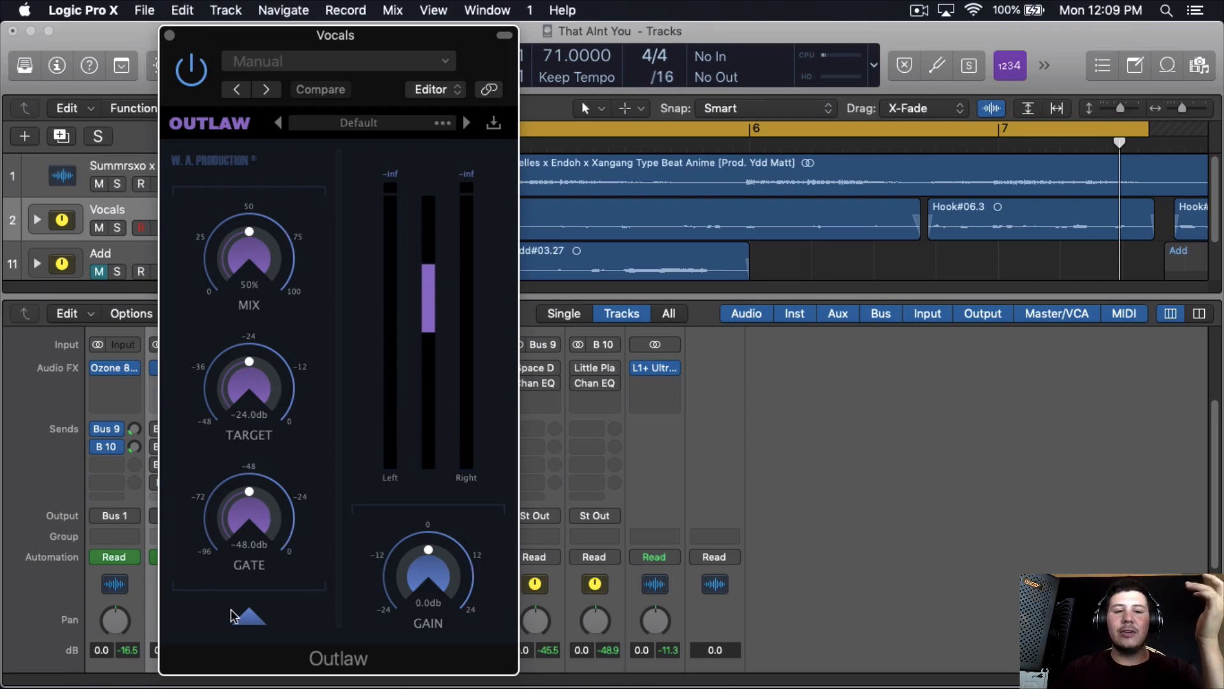
- Inspect Outlaw's advanced filter, attack, release and direction settings, return to its main controls and close the plug-in
left_click(249, 617)
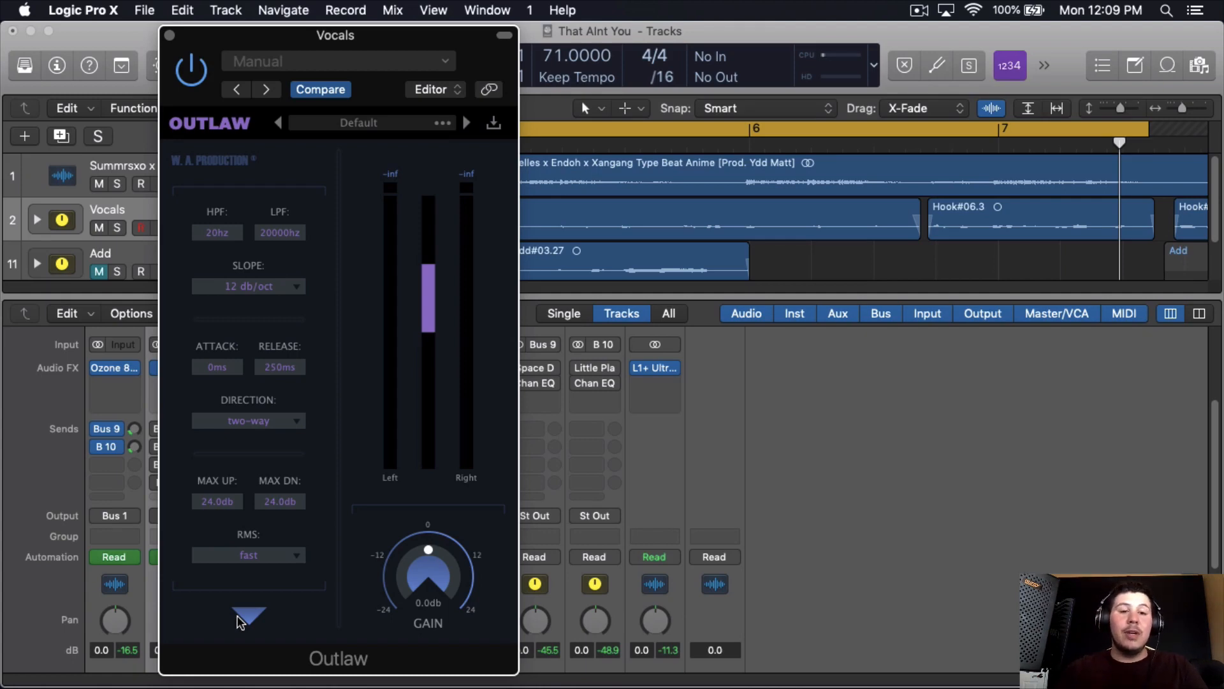
left_click(242, 620)
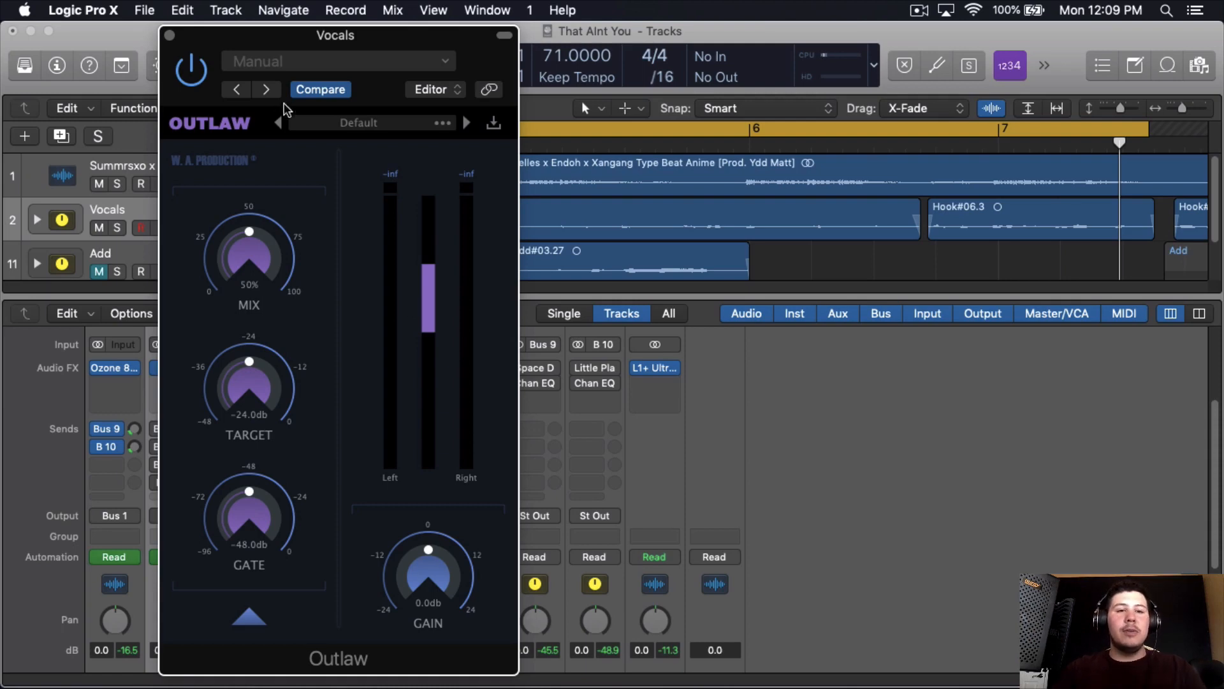
left_click(171, 35)
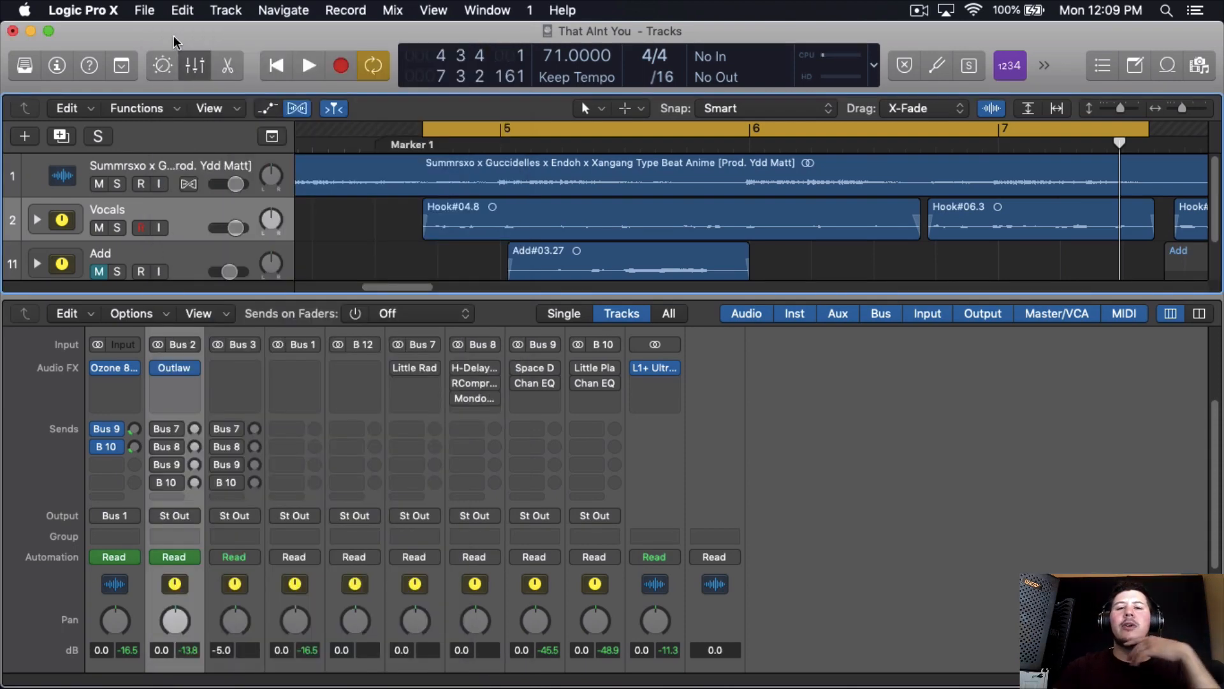
- Insert the Waves RVox (s) plug-in below Outlaw on the Vocals channel
left_click(191, 387)
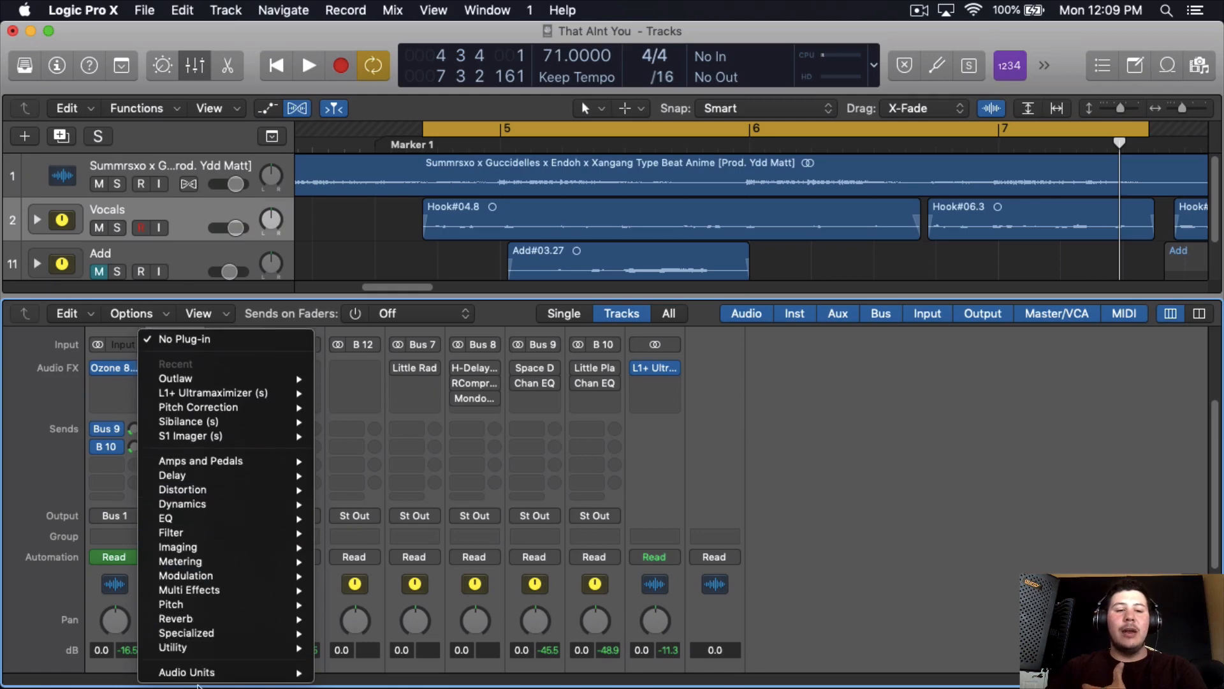
mouse_move(191, 672)
mouse_move(383, 672)
mouse_move(534, 577)
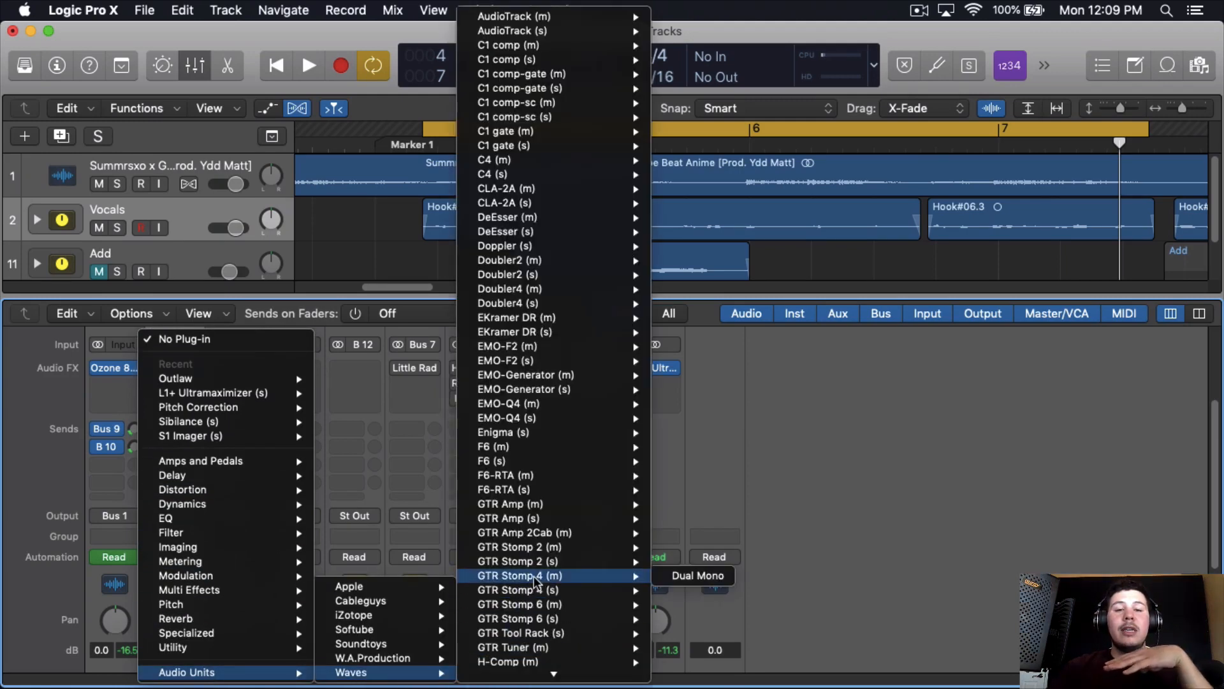
scroll(534, 578, "down", 15)
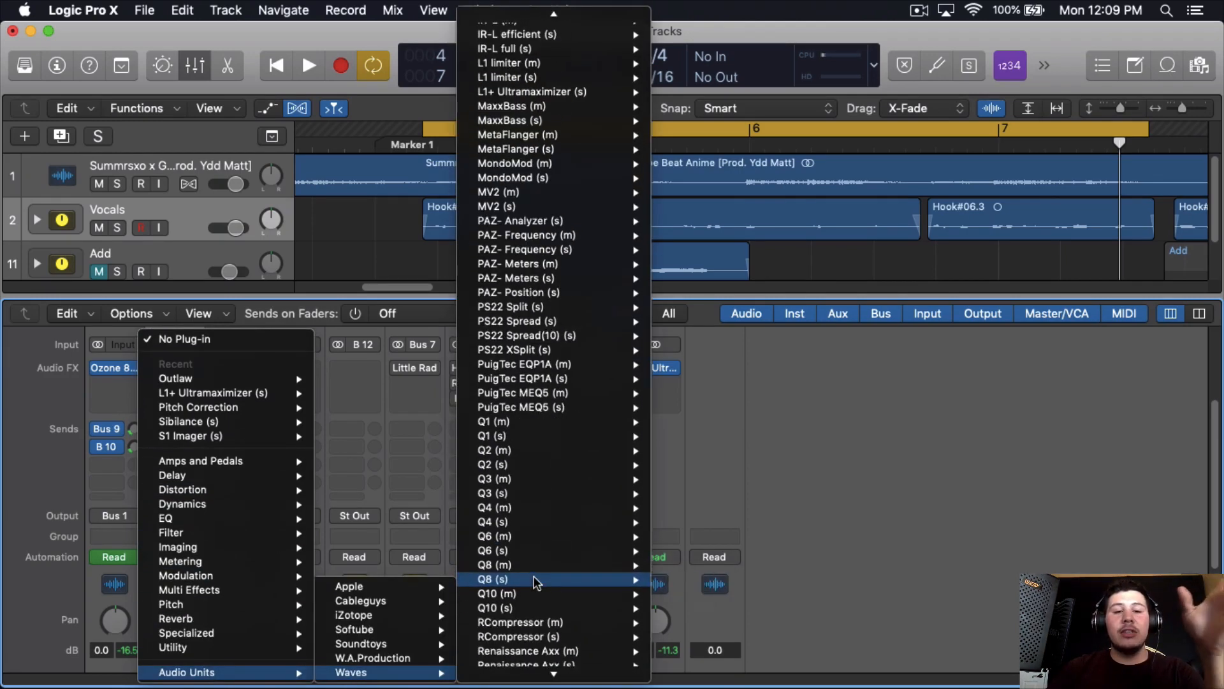
scroll(536, 579, "down", 5)
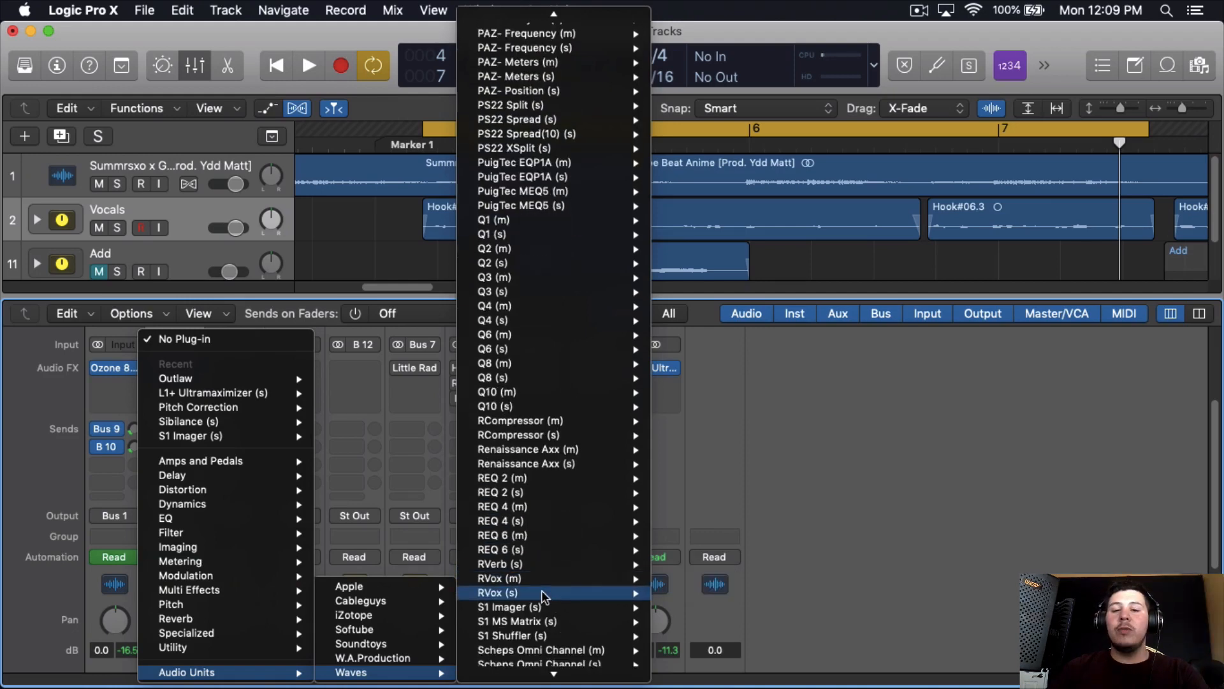
mouse_move(607, 592)
left_click(686, 593)
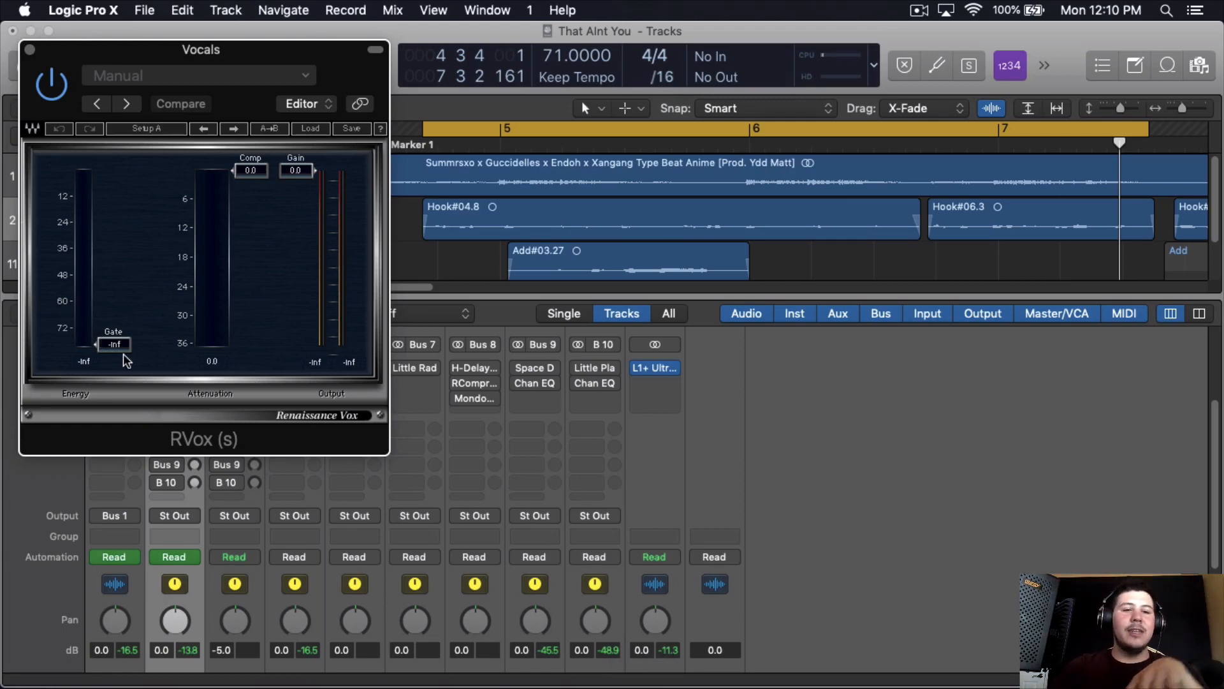
- Set RVox's compression to -3.0 with its gain at 0.0 while playing the looped vocals
scroll(281, 263, "down", 2)
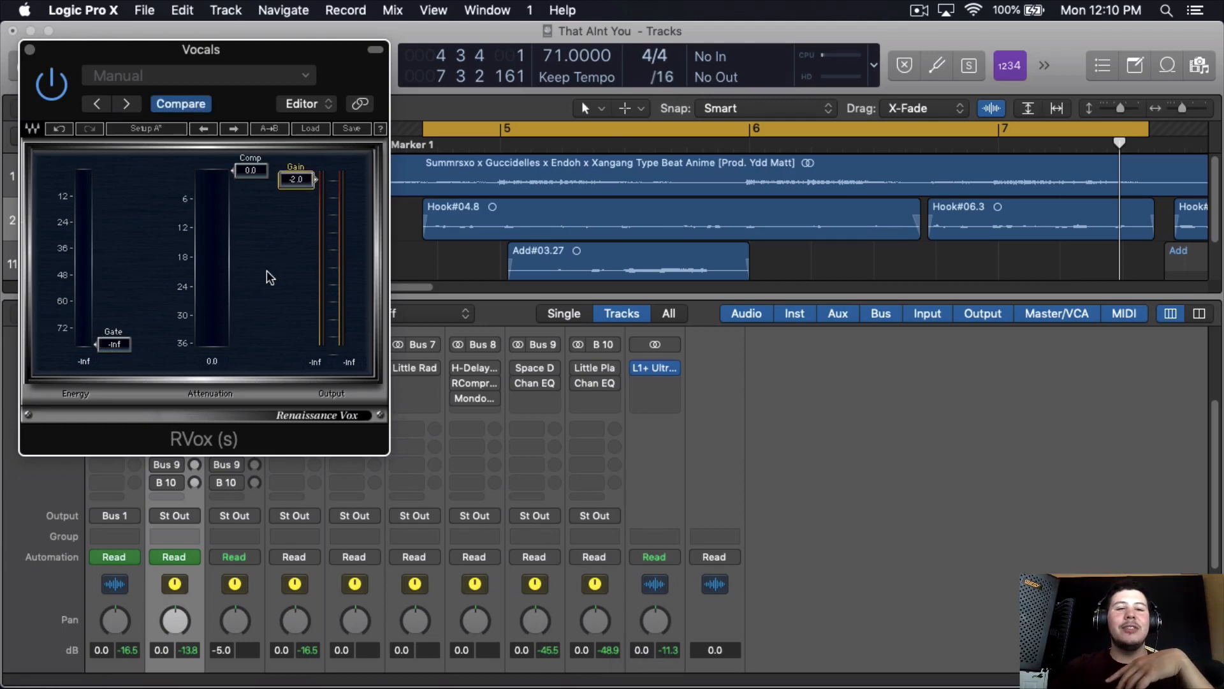
scroll(281, 265, "up", 2)
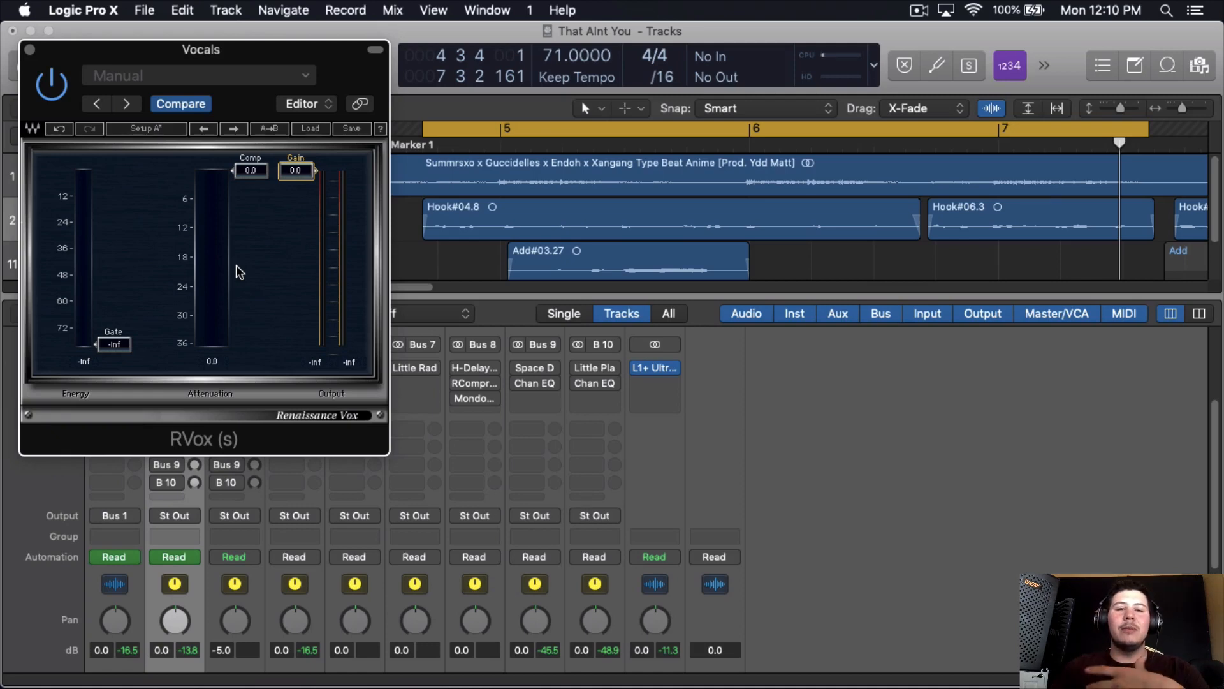
key("space")
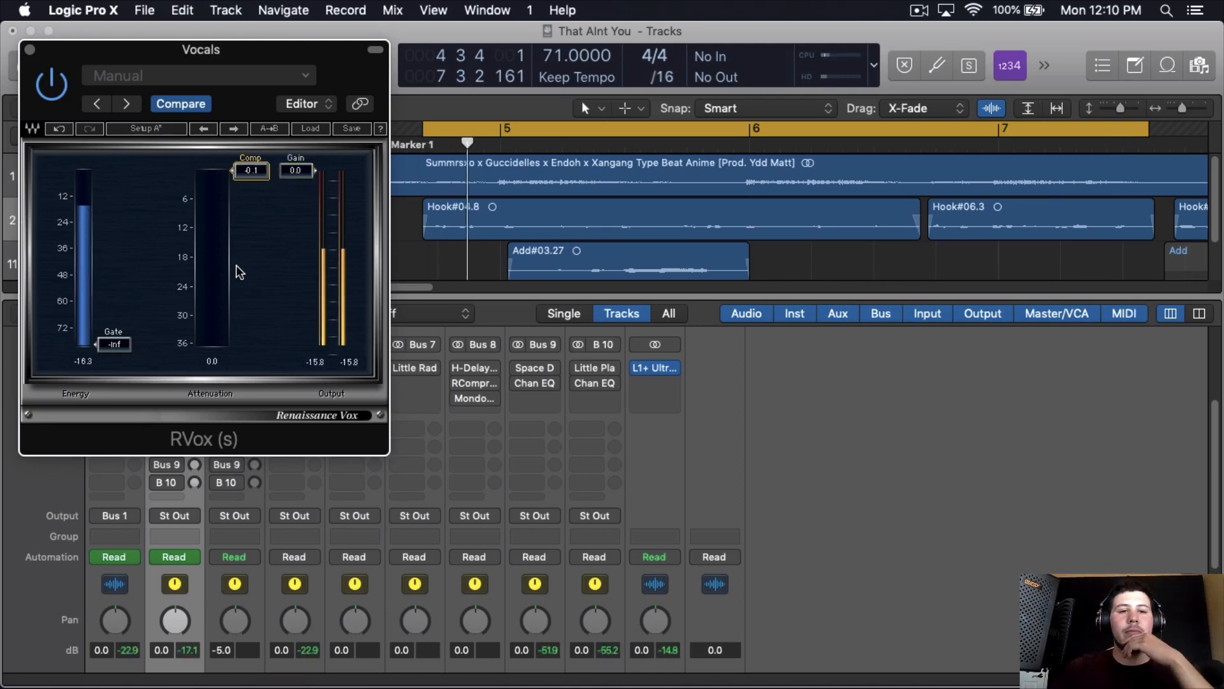
scroll(236, 265, "down", 5)
scroll(236, 265, "up", 3)
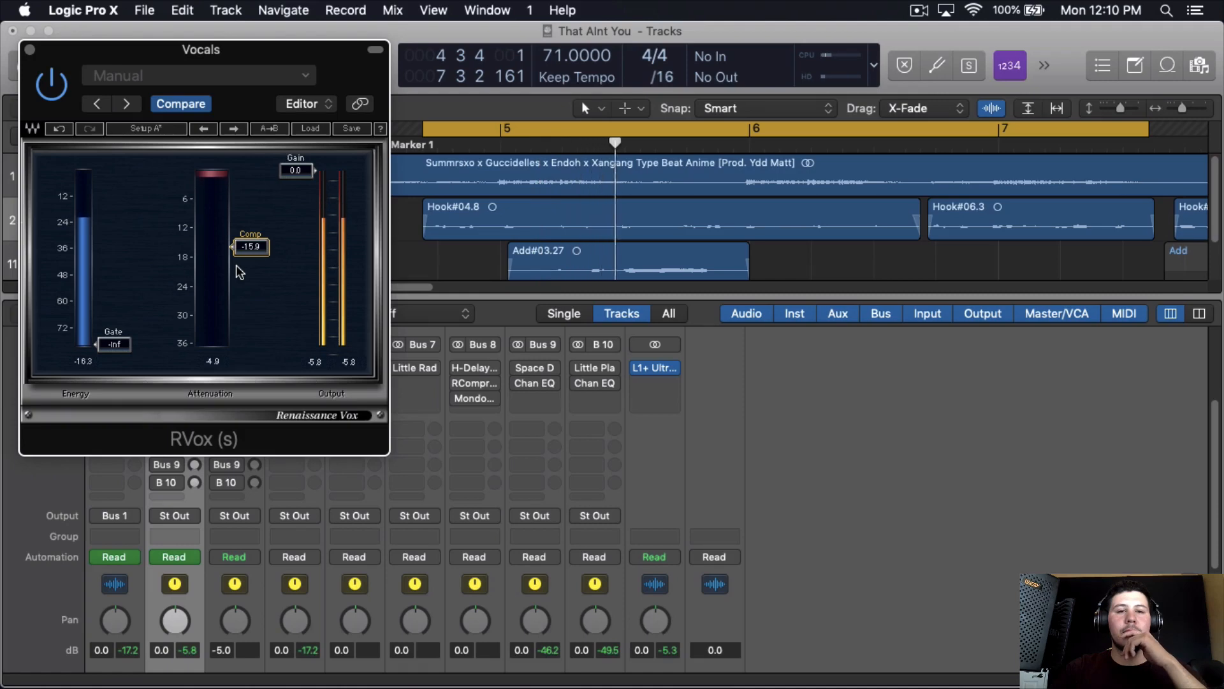
scroll(236, 266, "up", 4)
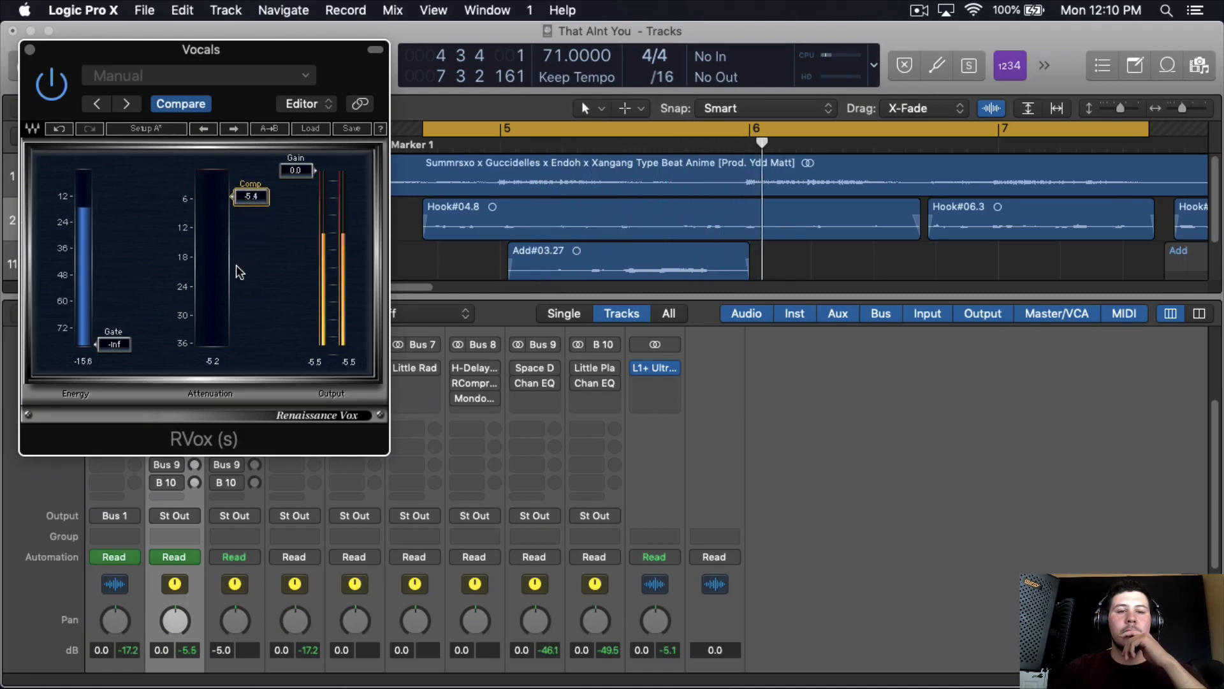
scroll(236, 265, "up", 4)
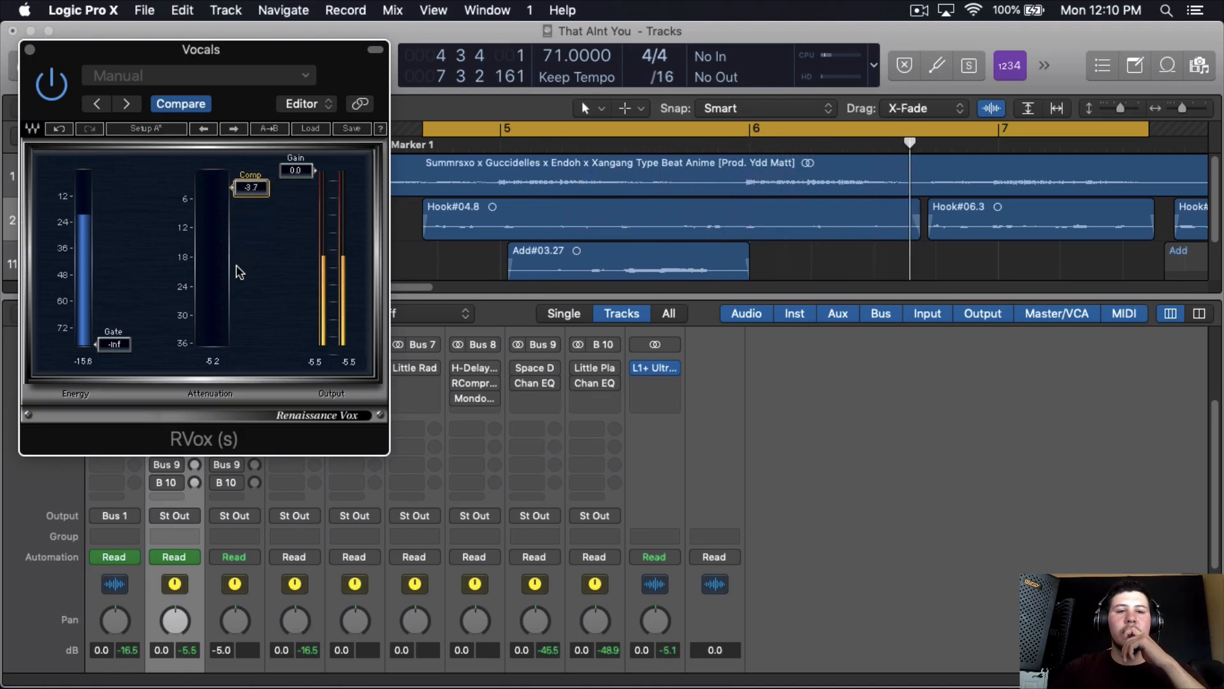
scroll(236, 265, "up", 1)
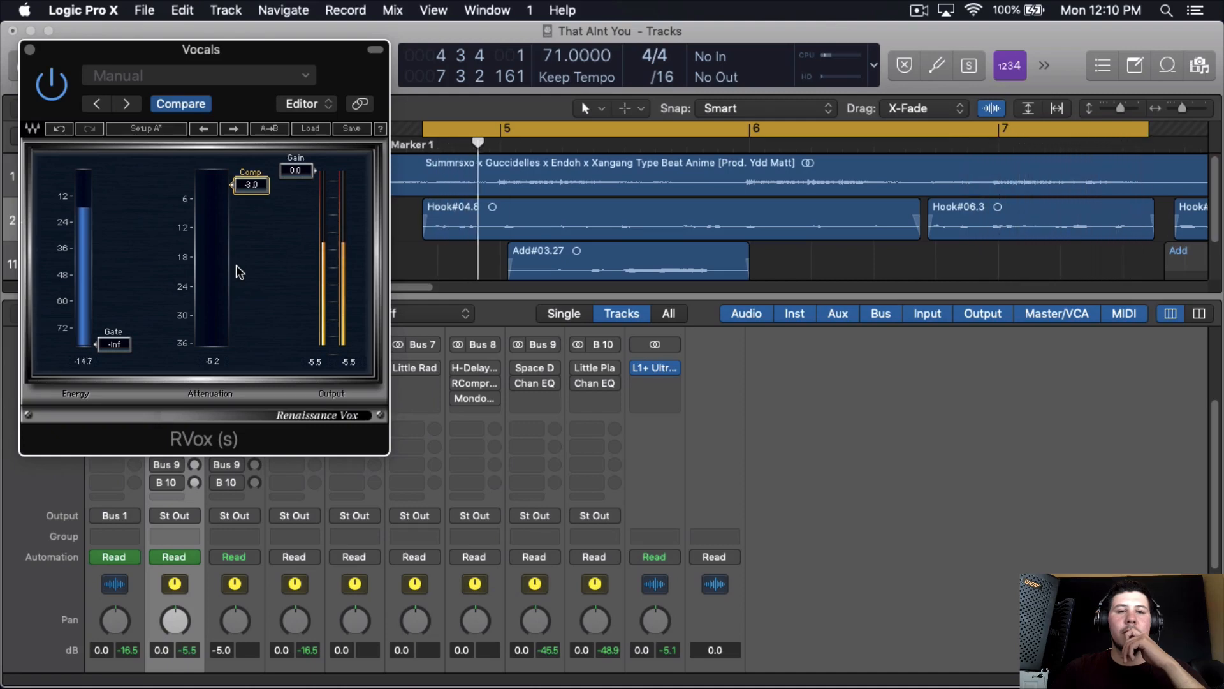
- Turn off the cycle range and close RVox
left_click(905, 135)
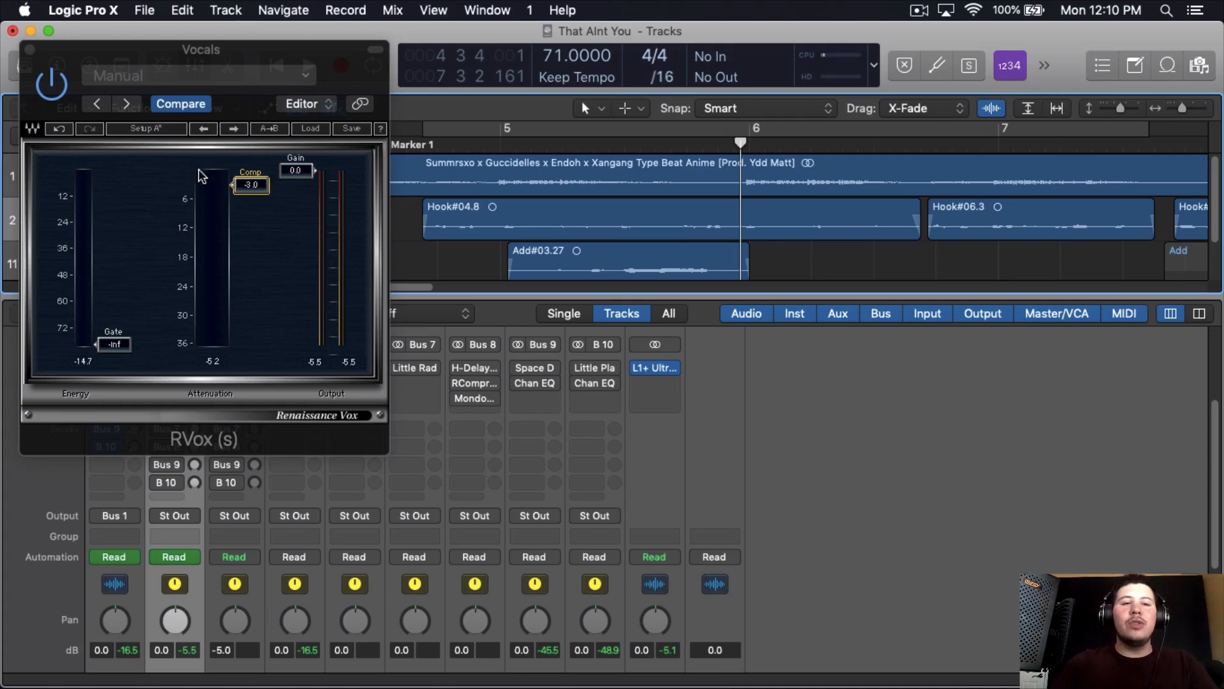
left_click(29, 50)
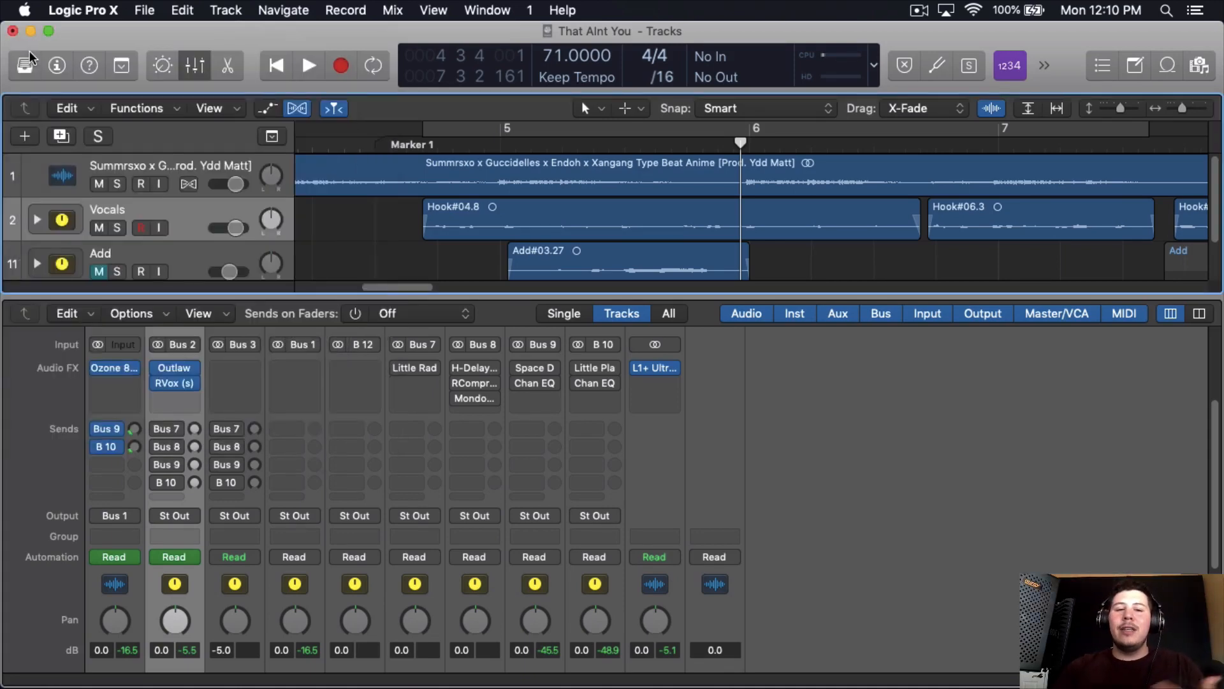
- Insert a Compressor below RVox on the Vocals channel and set it to the Vintage FET model
left_click(169, 398)
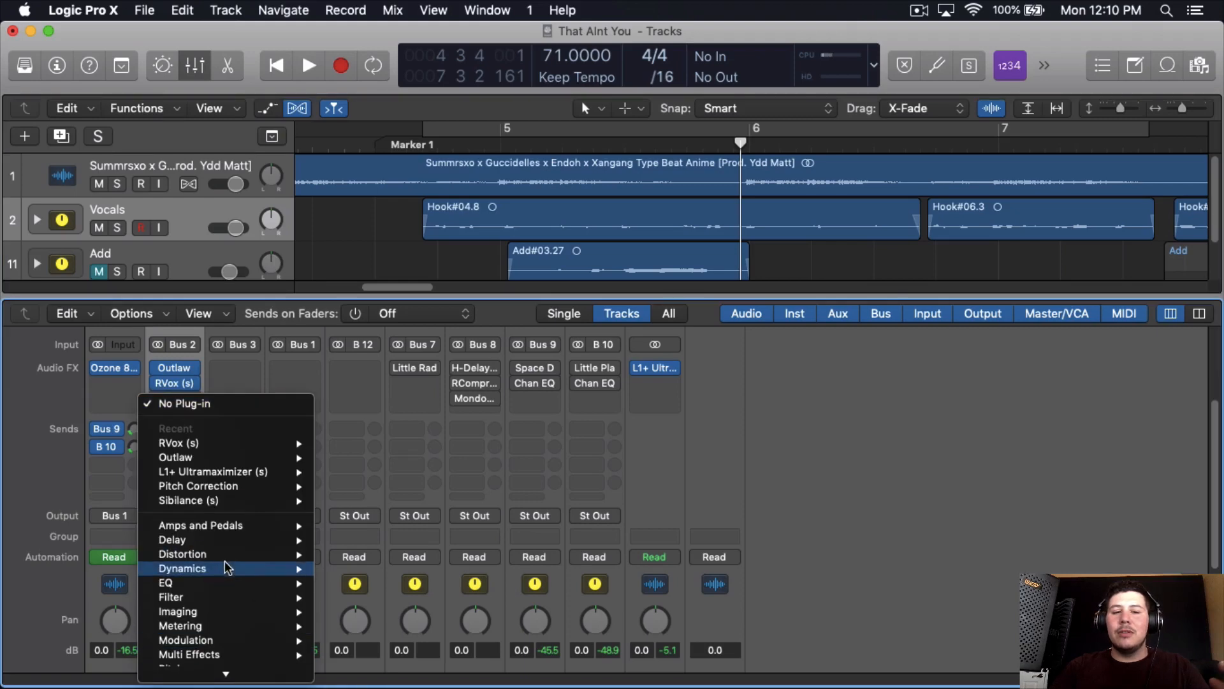
left_click(497, 582)
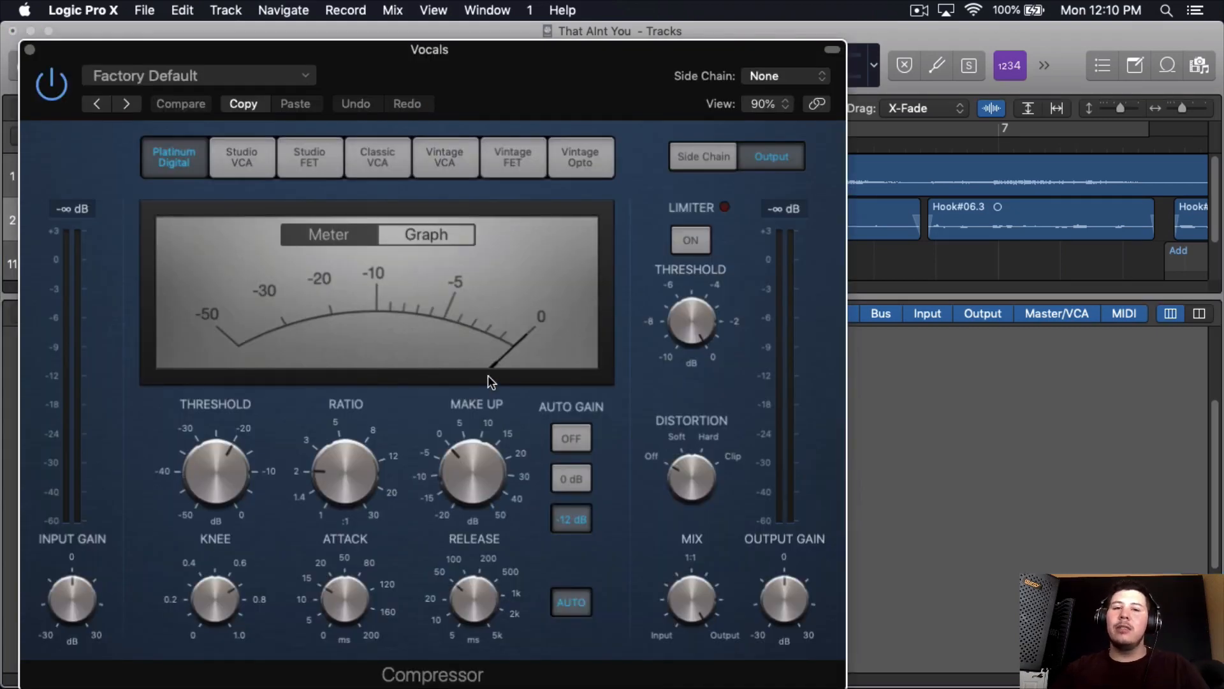
left_click(564, 151)
left_click(542, 155)
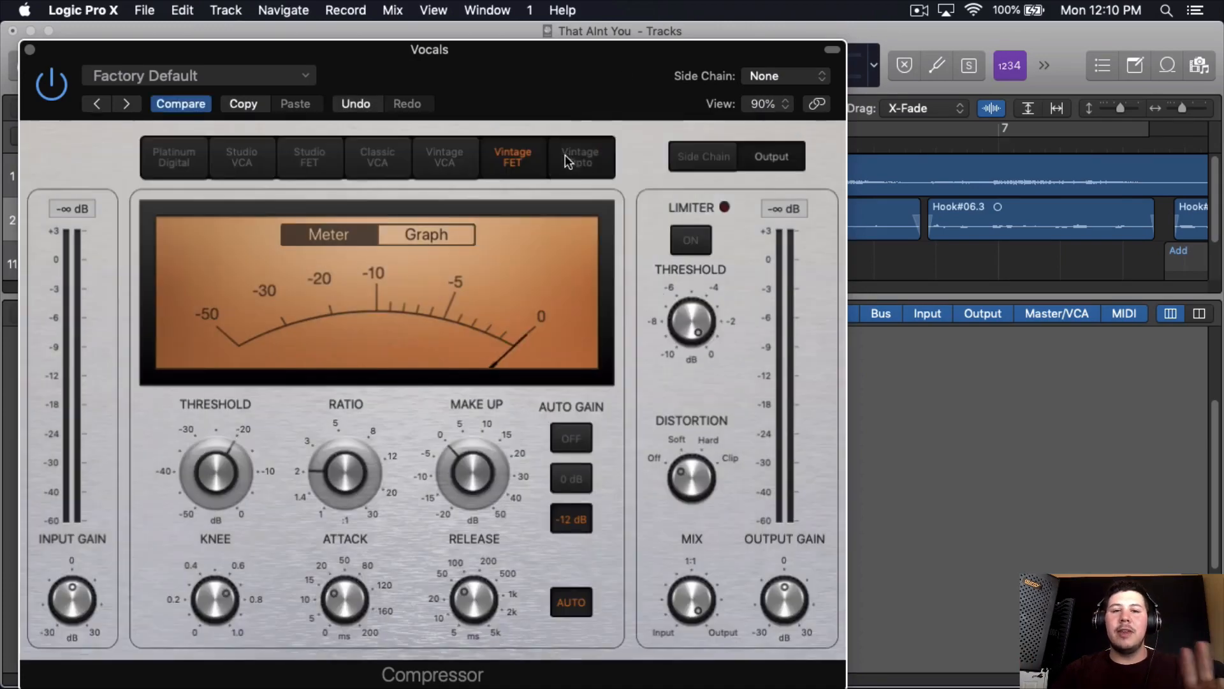
left_click(564, 155)
left_click(515, 161)
left_click_drag(574, 61, 694, 43)
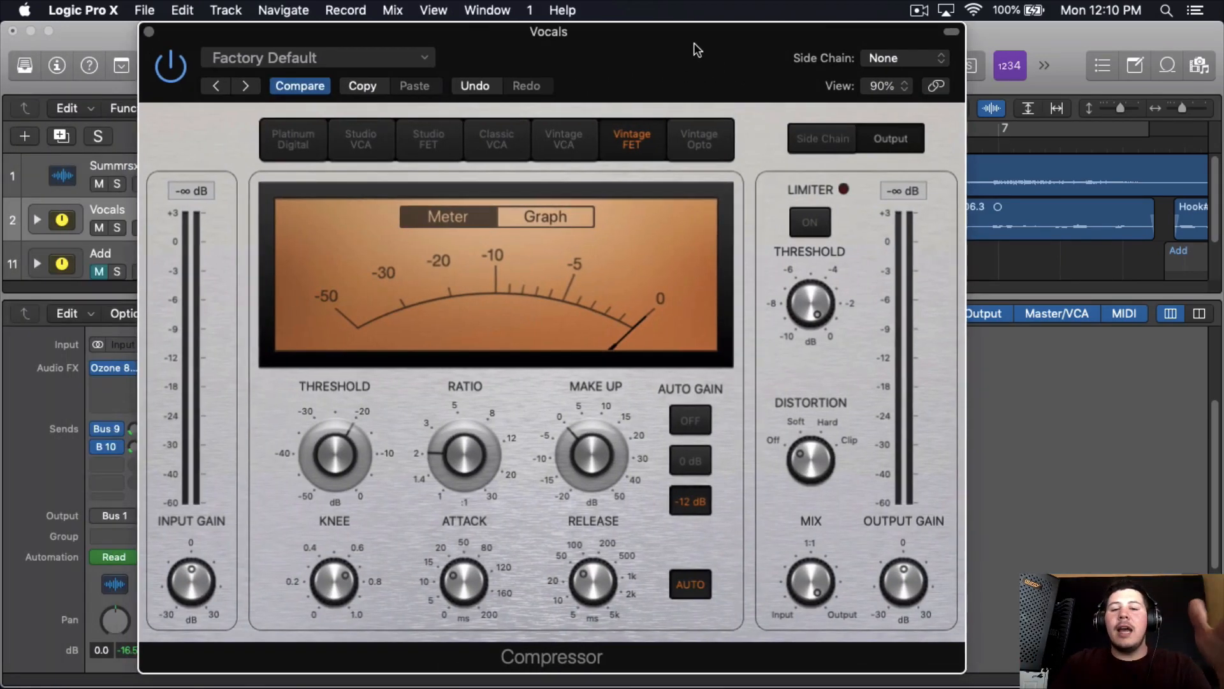
- Raise the Compressor's ratio and turn its auto gain off
left_click_drag(466, 450, 375, 454)
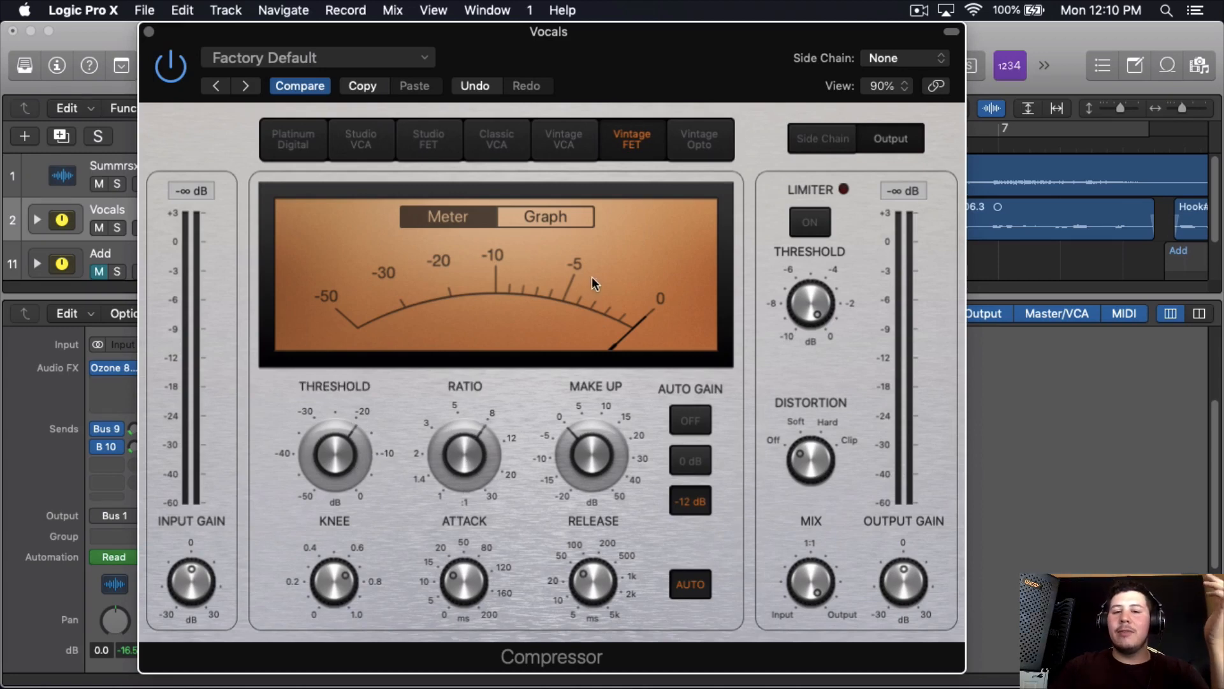
left_click(702, 430)
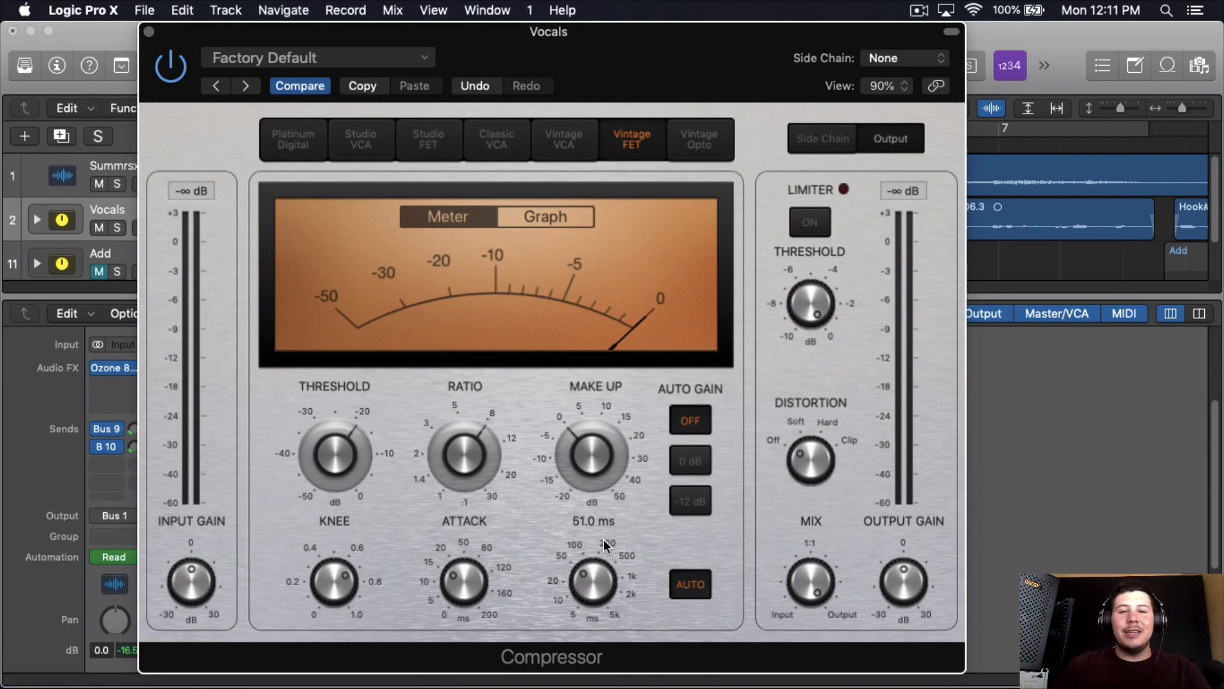
left_click(147, 32)
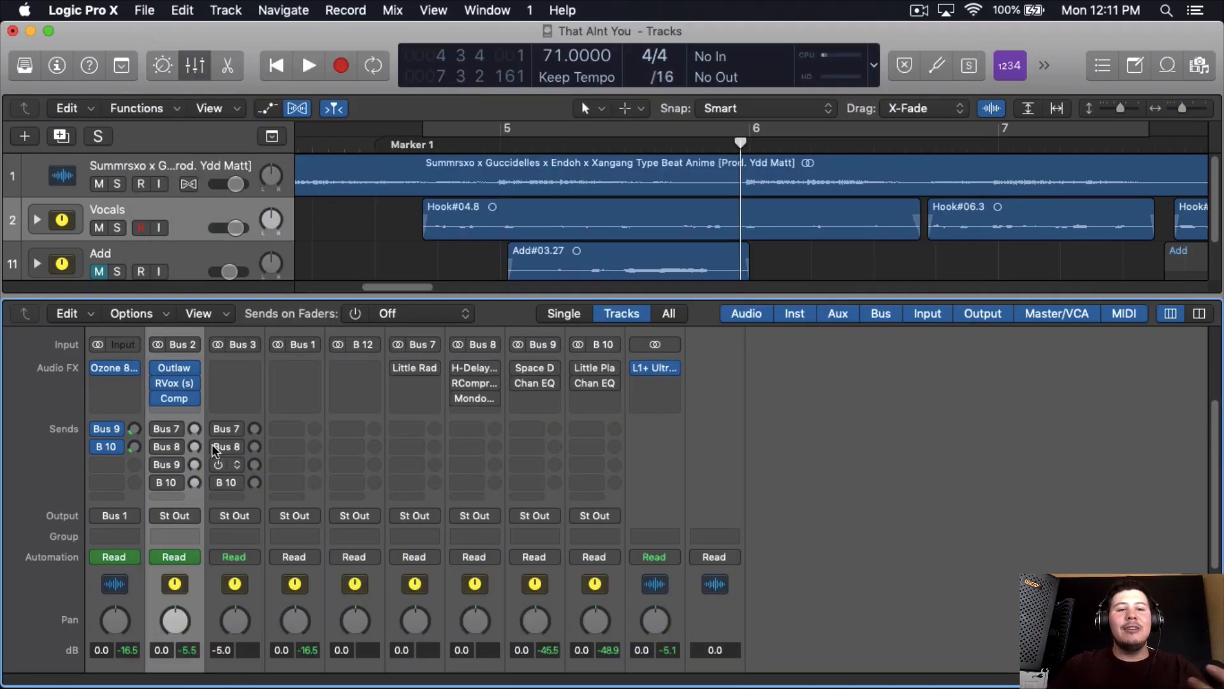
- Remove the Compressor from the Vocals channel
left_click(191, 398)
left_click(219, 340)
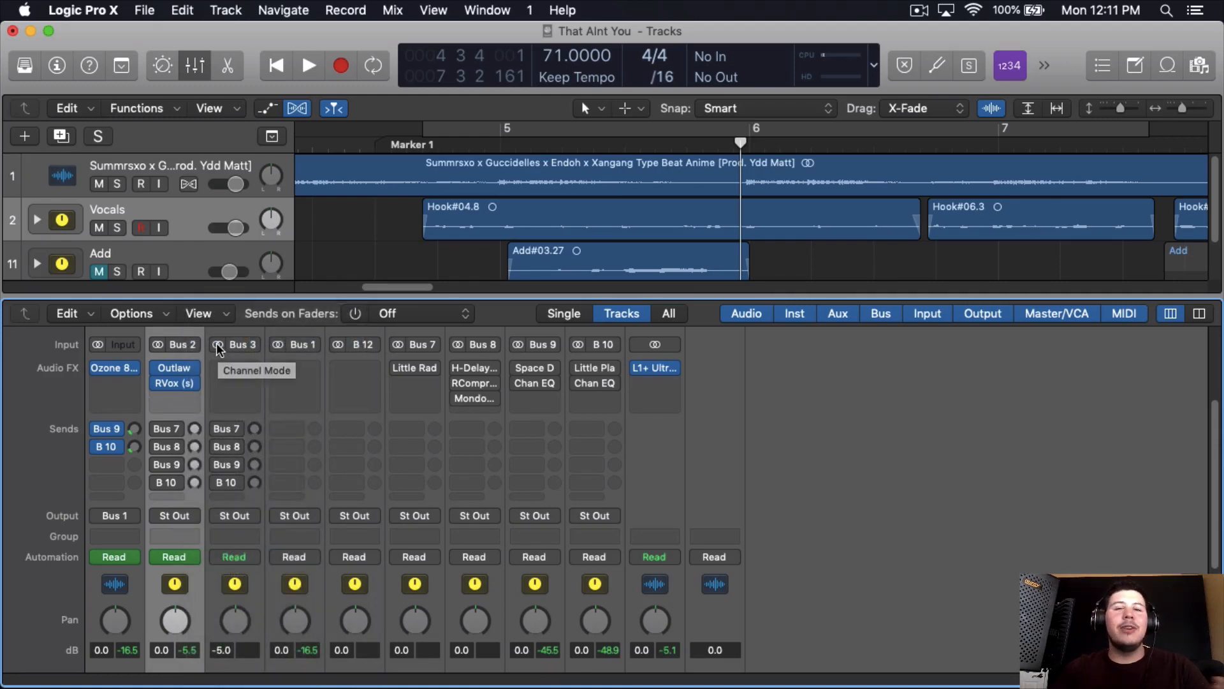
- Insert the Waves SSLChannel plug-in below RVox on the Vocals channel, keeping the channel's plug-in slots in view
left_click(175, 398)
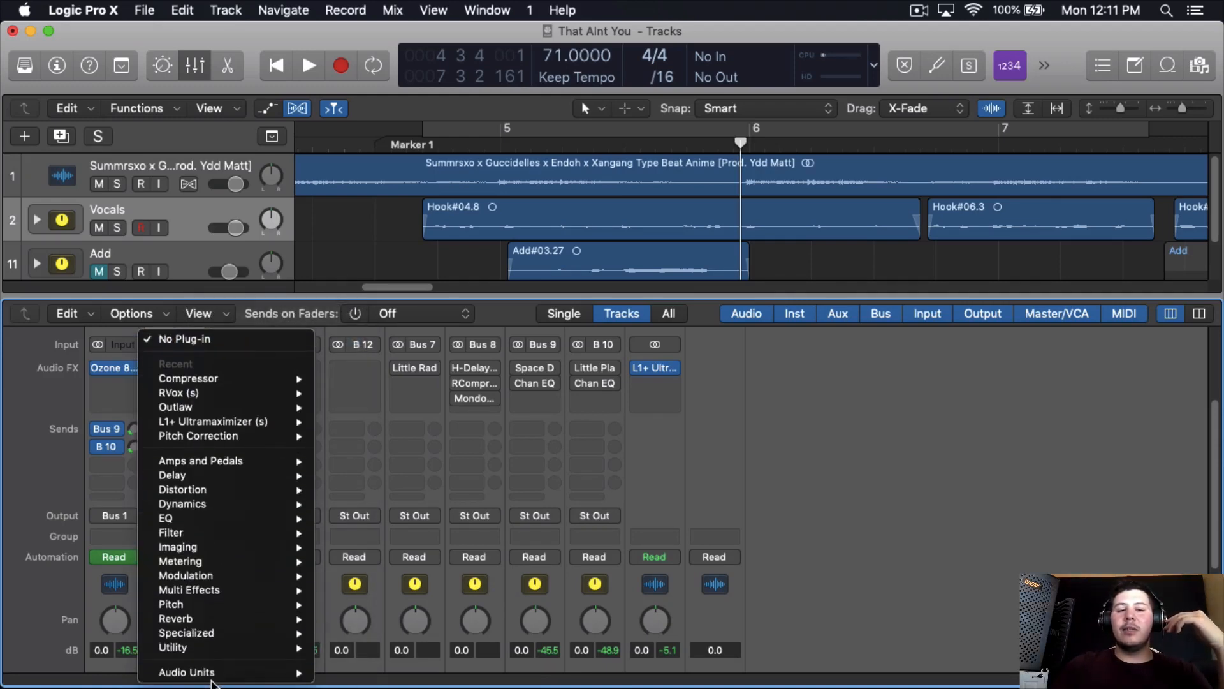
mouse_move(217, 673)
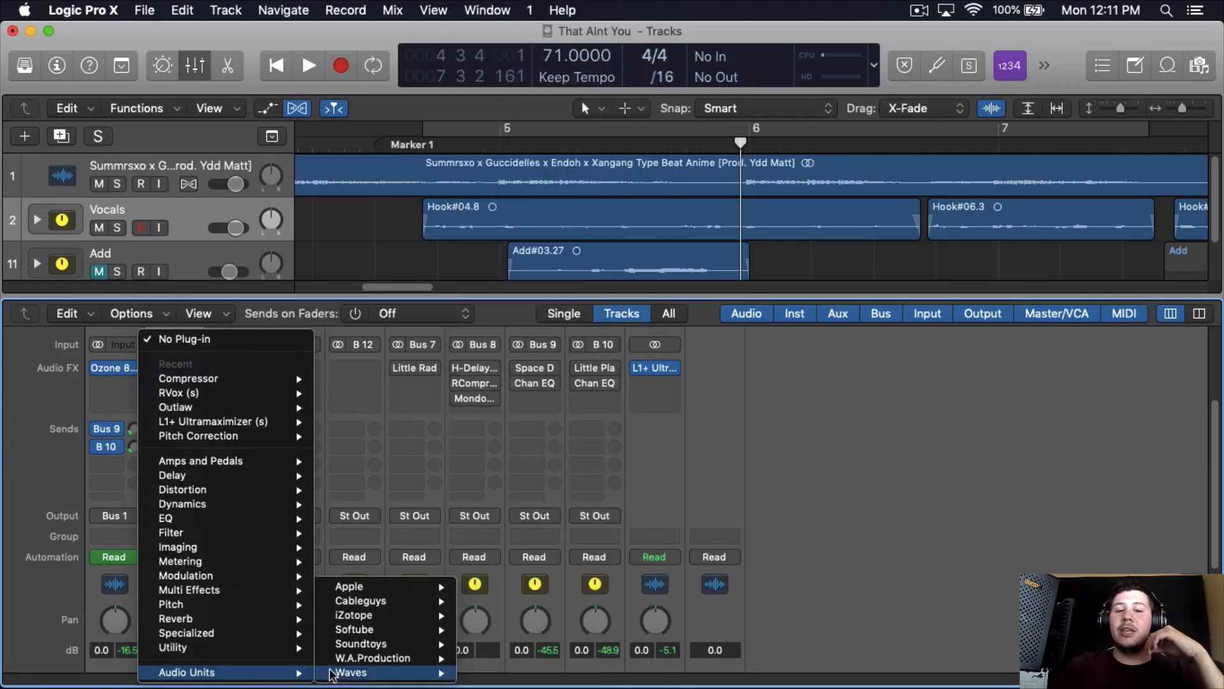
mouse_move(357, 673)
scroll(523, 548, "down", 15)
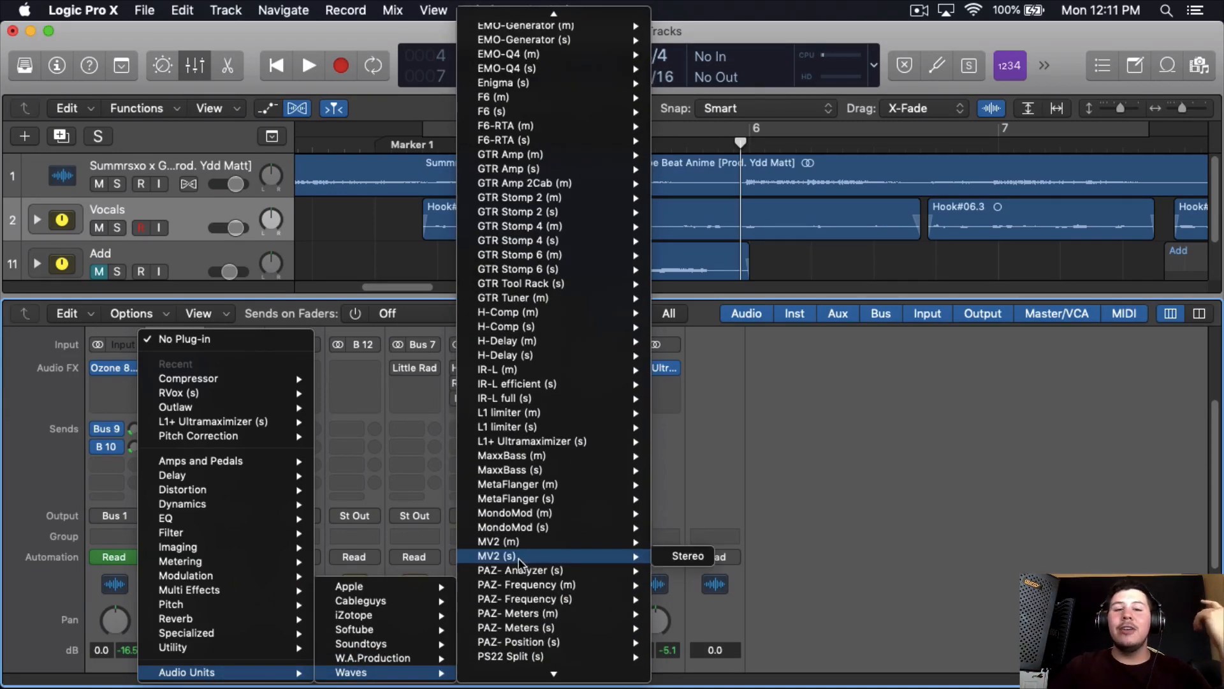
scroll(523, 548, "down", 12)
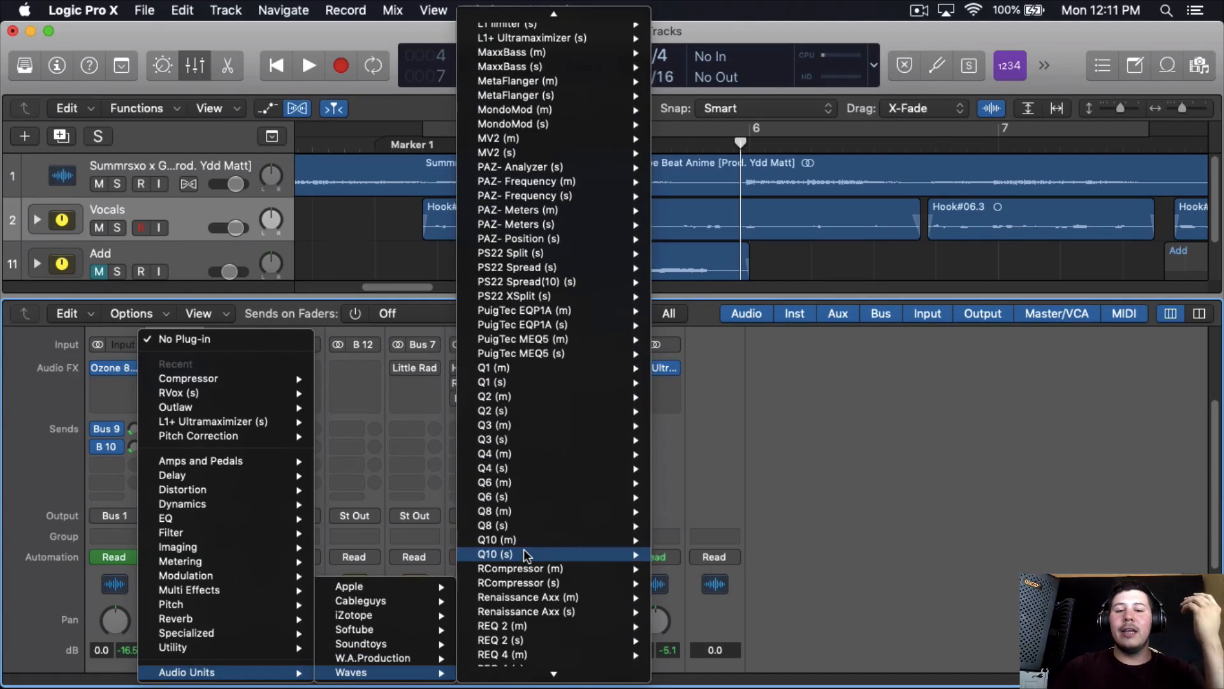
scroll(523, 549, "down", 12)
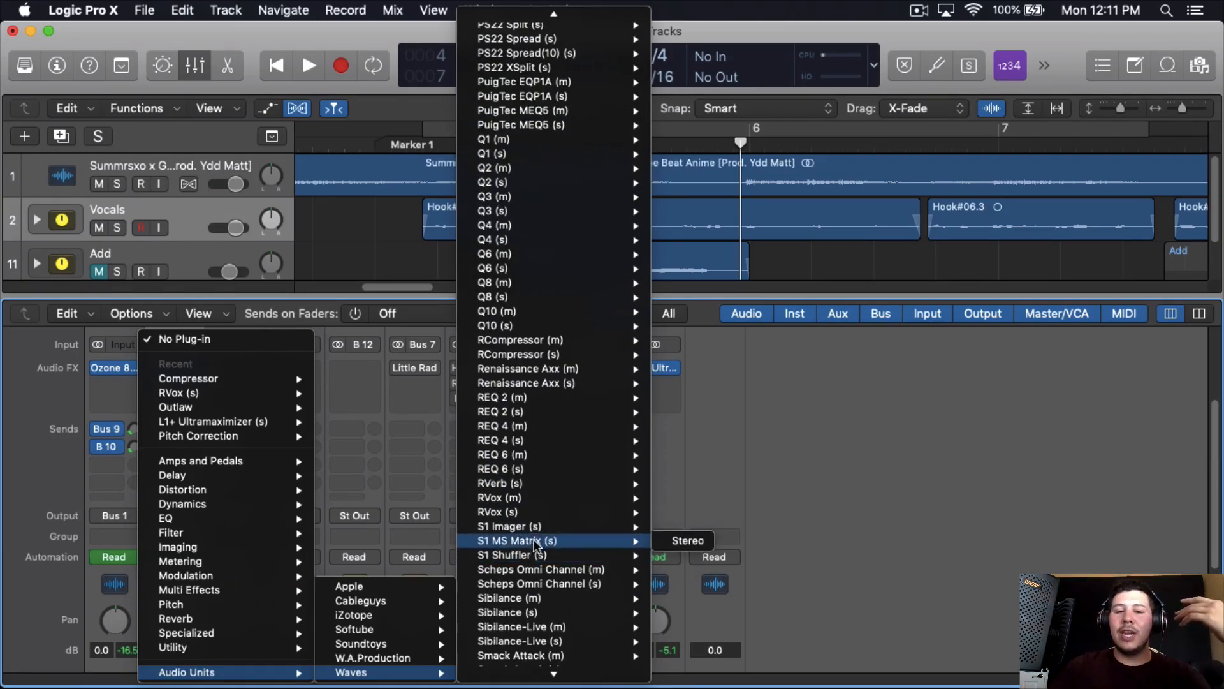
mouse_move(534, 539)
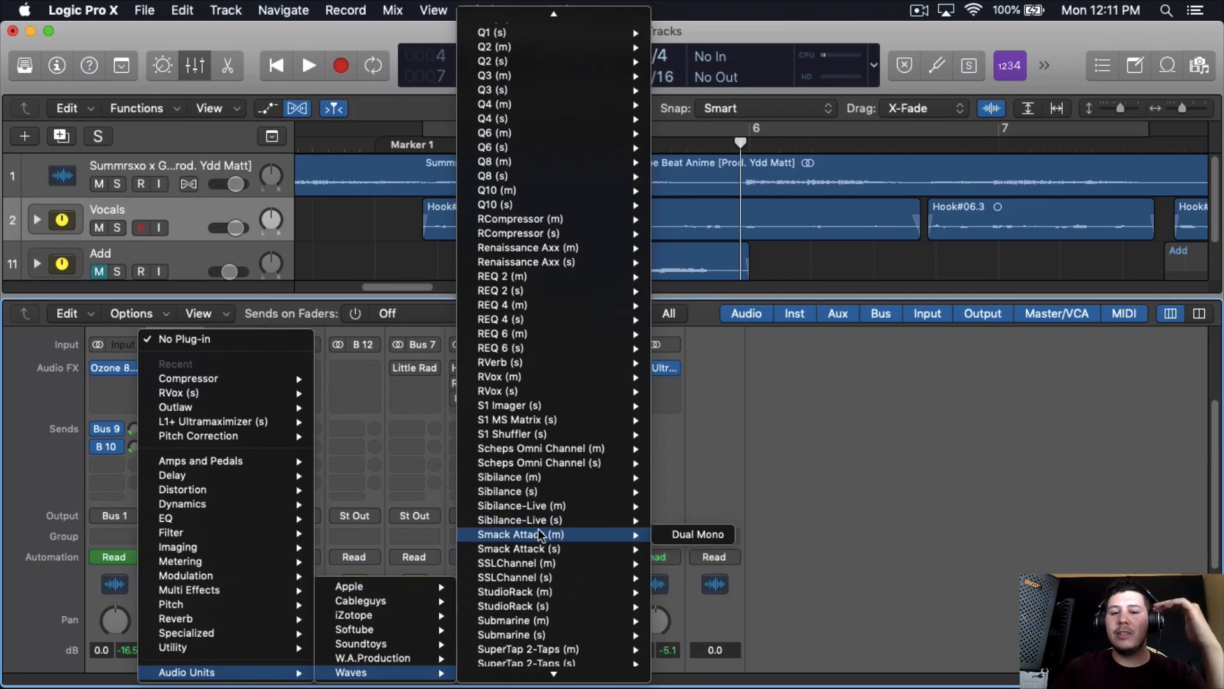
mouse_move(625, 562)
left_click(666, 561)
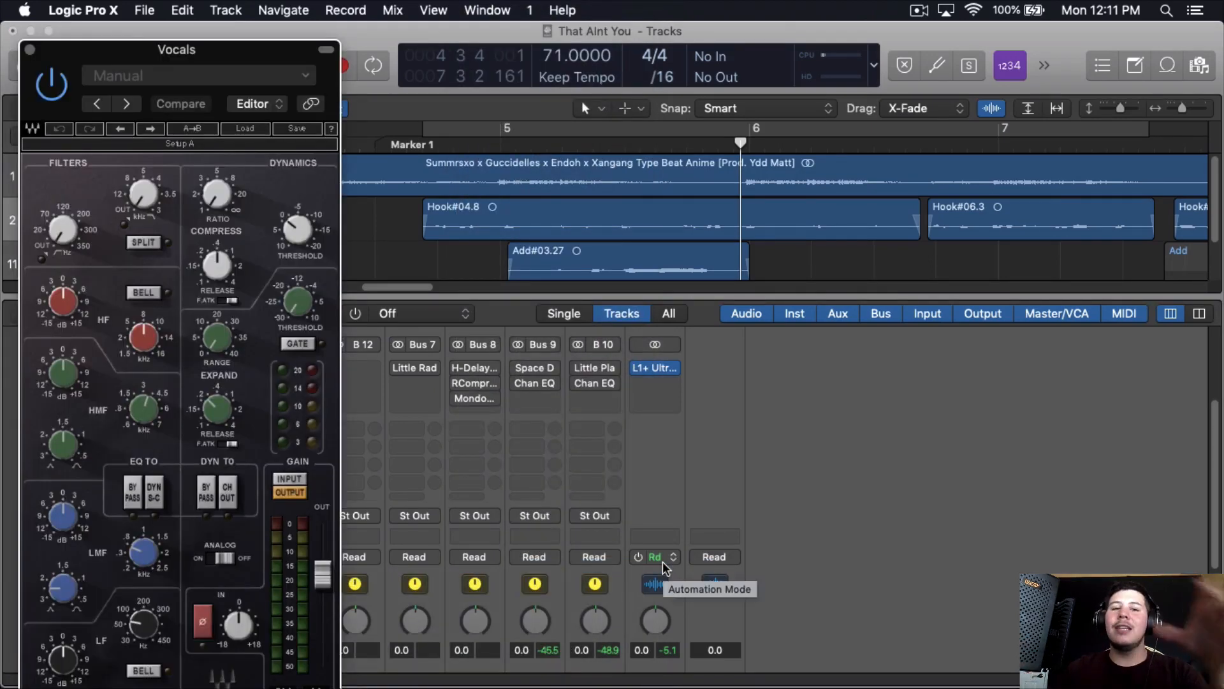
left_click_drag(311, 44, 495, 34)
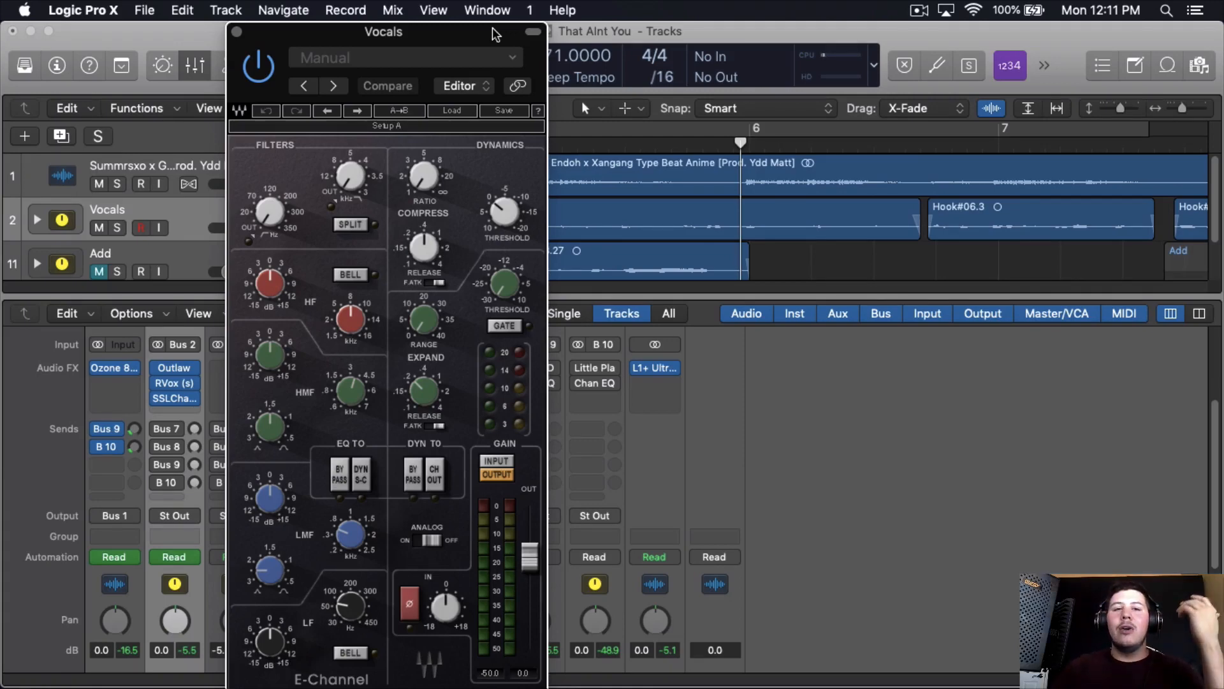
left_click_drag(495, 34, 585, 7)
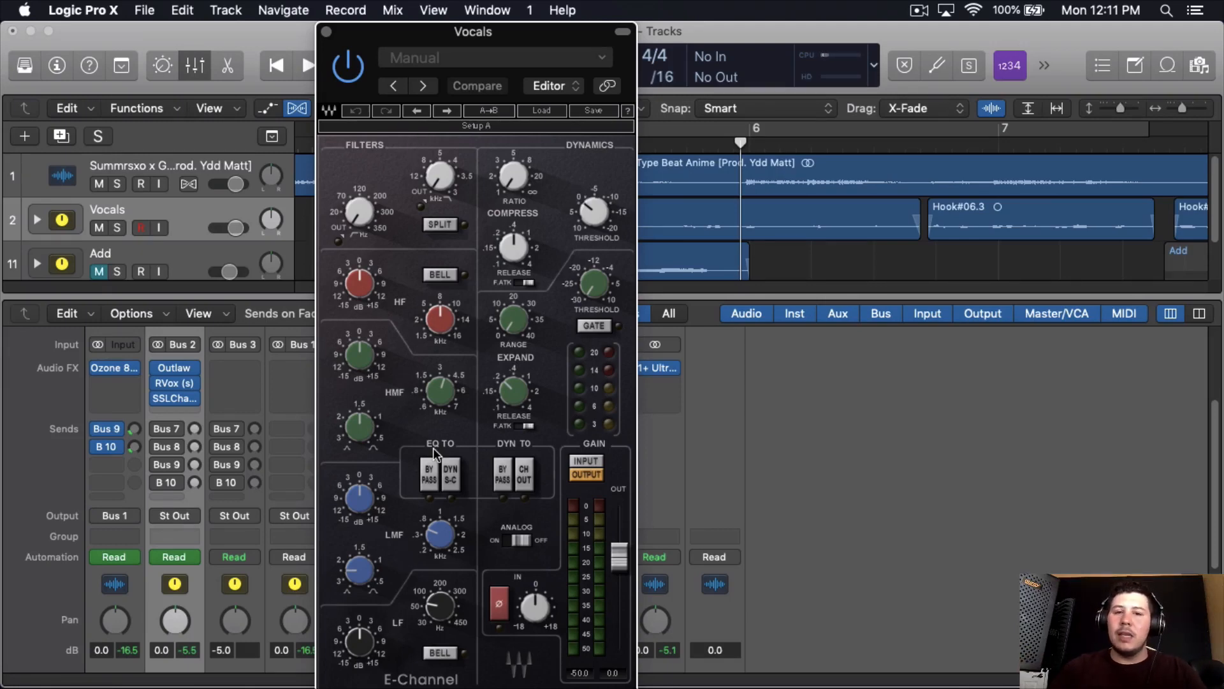
- Toggle the SSLChannel's analog setting and set its high-pass filter to 142 Hz while the vocals play
left_click(527, 541)
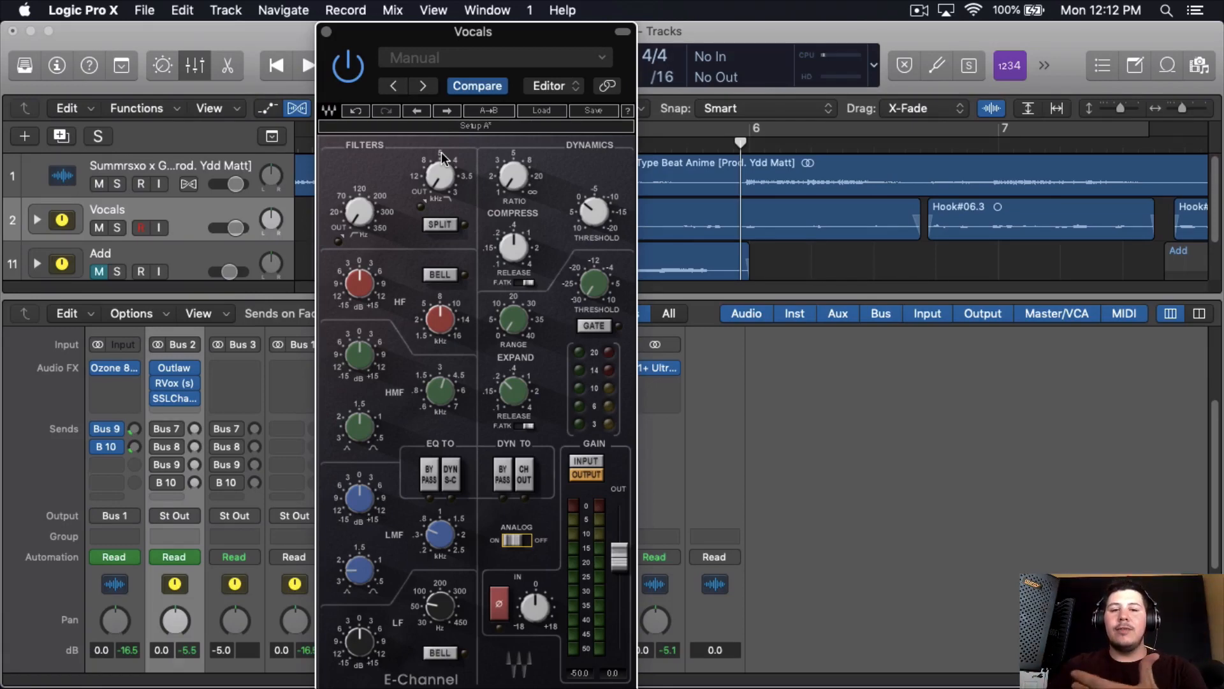
key("space")
left_click_drag(362, 205, 365, 212)
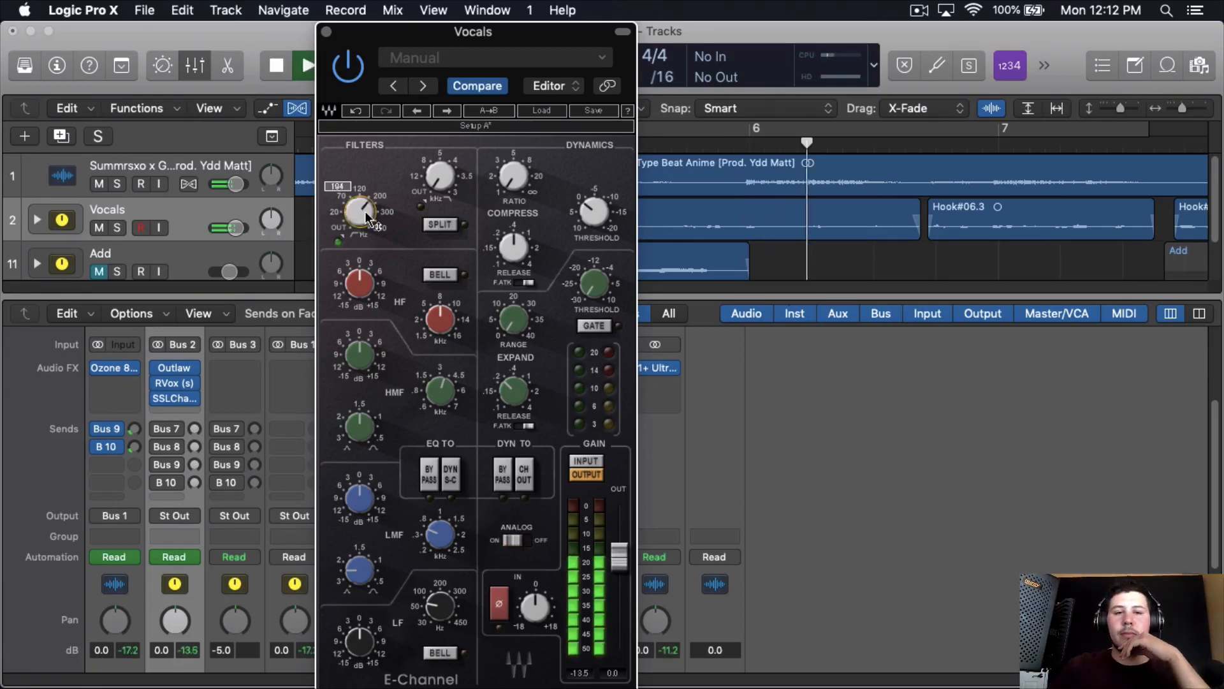
scroll(365, 211, "down", 5)
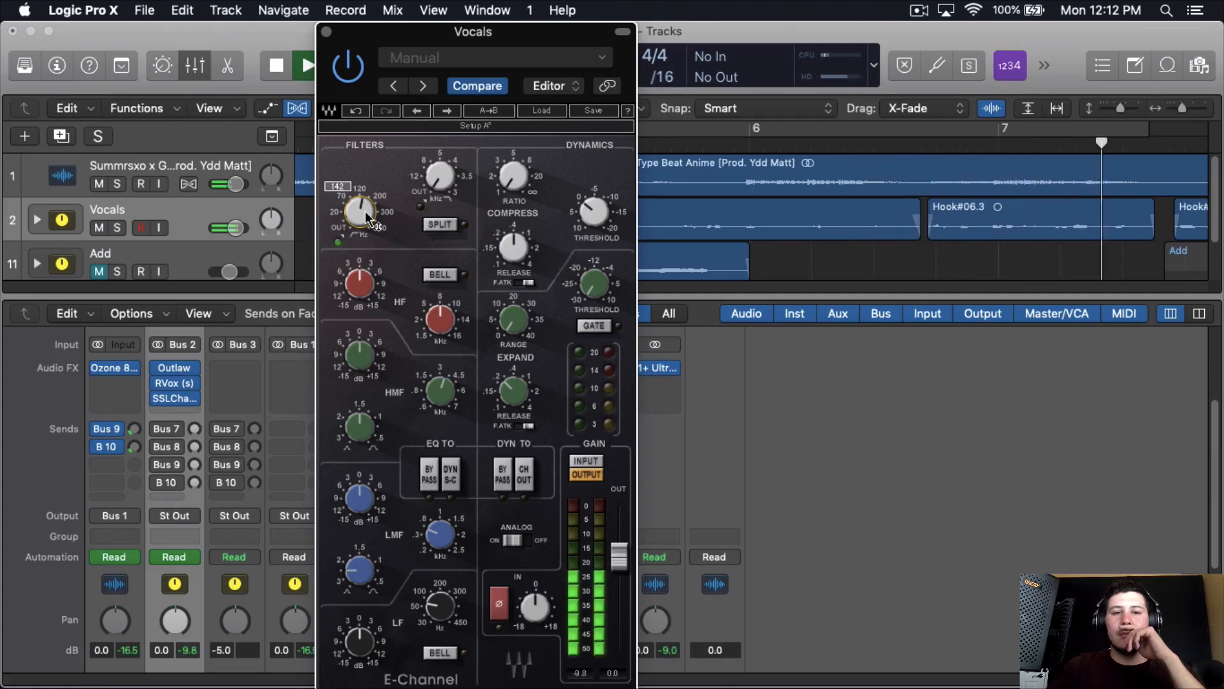
- Set the SSLChannel compressor's ratio to about 2 and its threshold to about -10
scroll(364, 212, "up", 1)
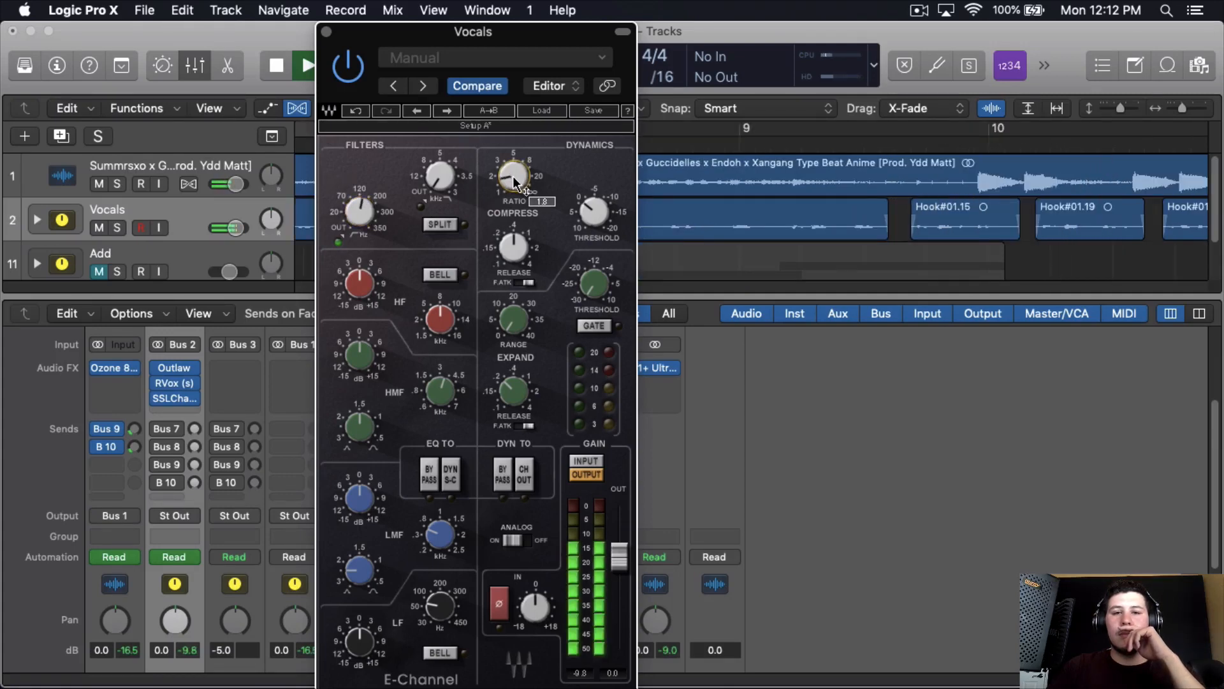
left_click_drag(512, 175, 521, 223)
scroll(521, 242, "down", 4)
scroll(602, 220, "up", 4)
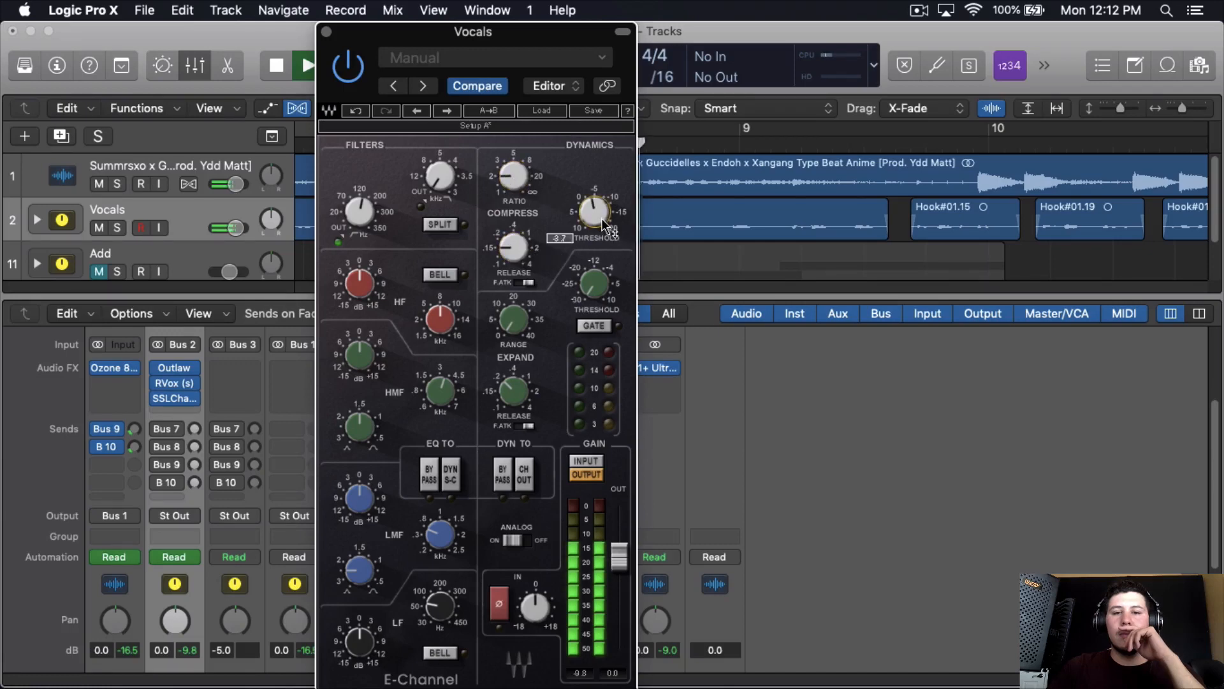
scroll(602, 220, "up", 1)
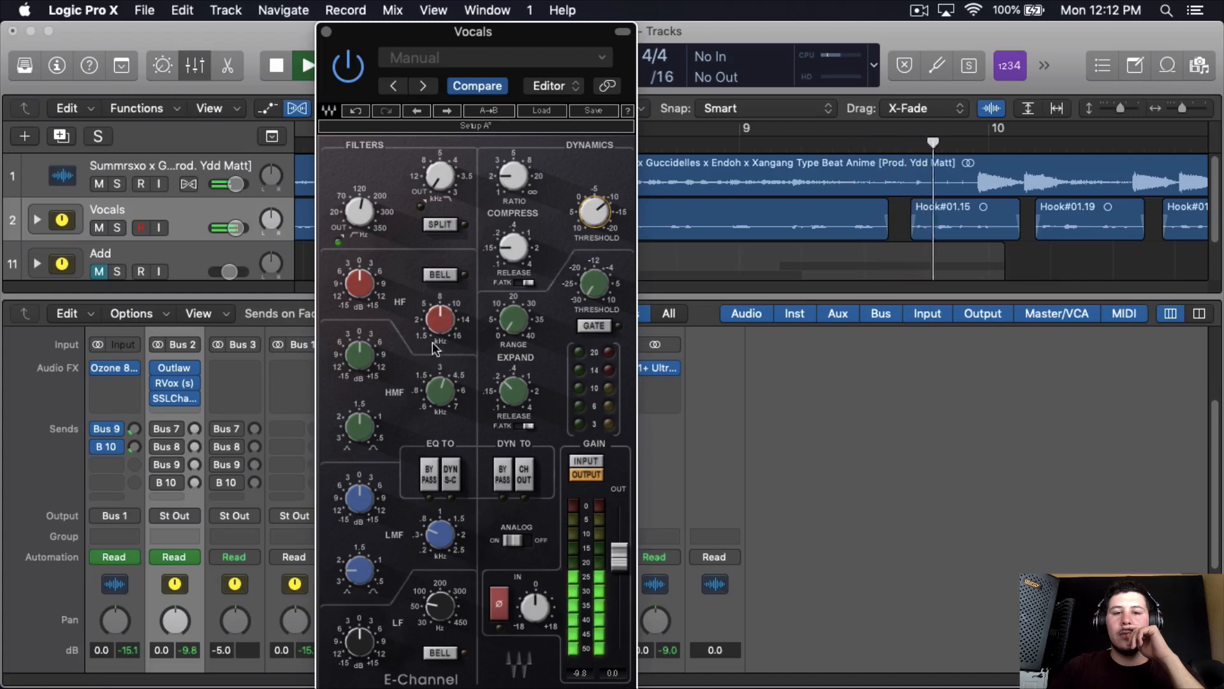
- Set the SSLChannel's HF band to about 16 kHz with a gain of 4.2 dB
scroll(446, 319, "up", 3)
scroll(362, 294, "up", 1)
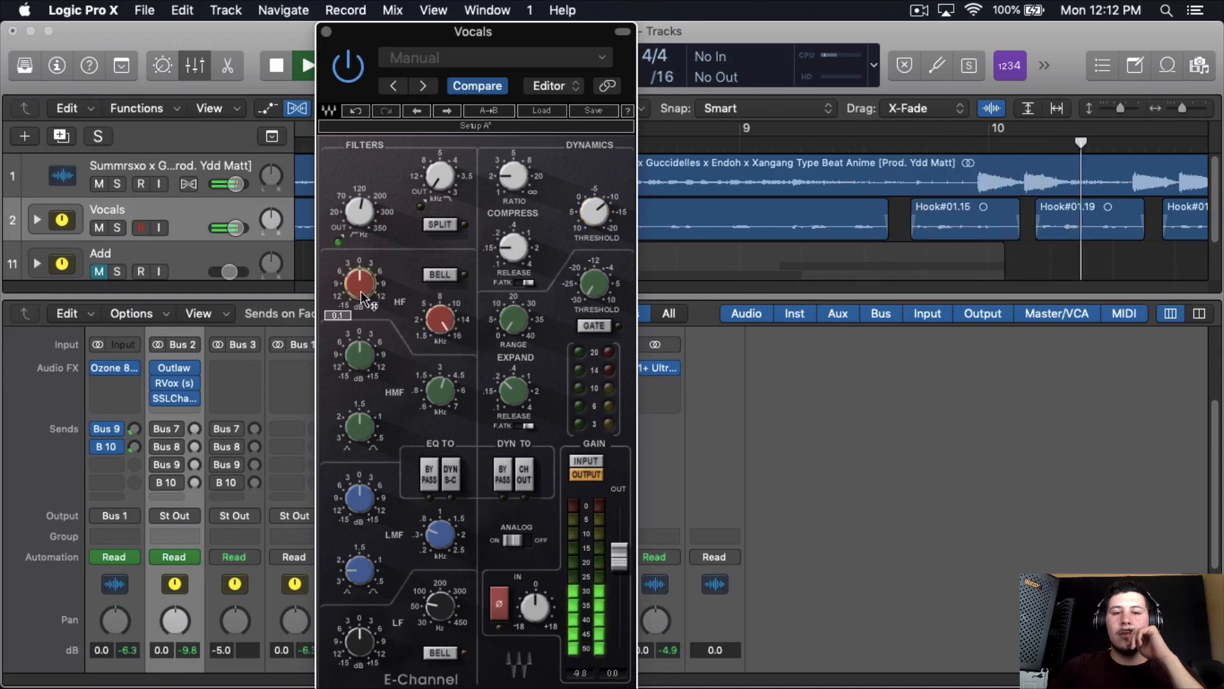
scroll(362, 294, "up", 5)
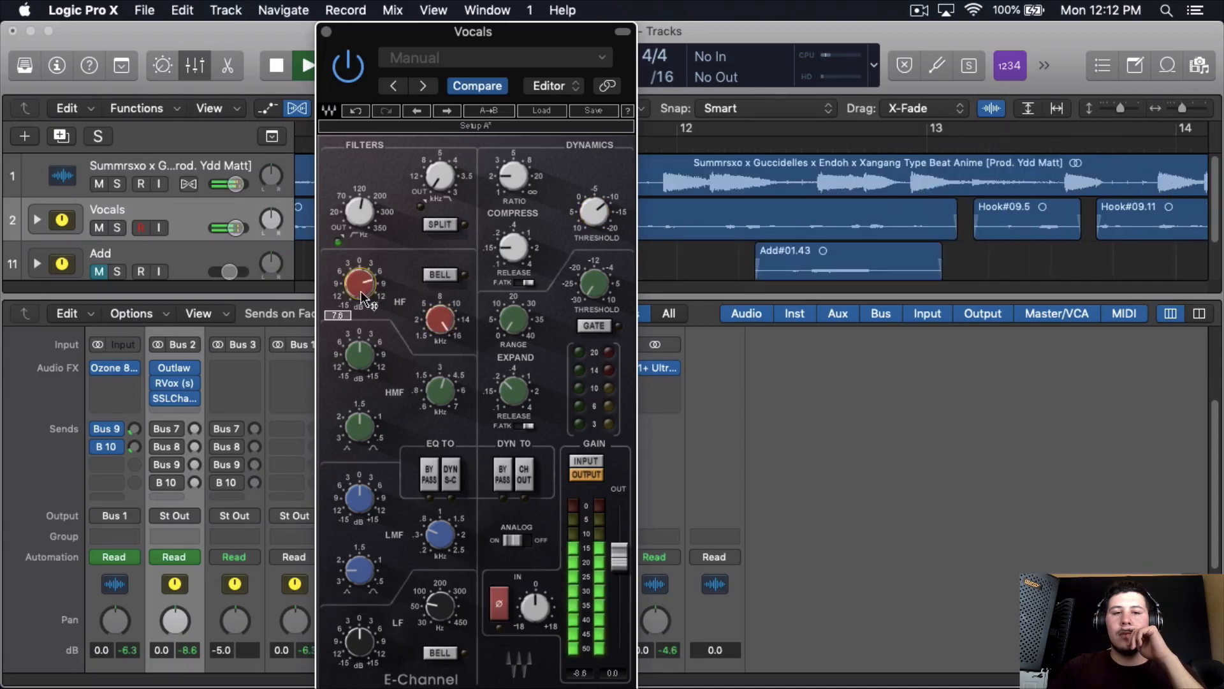
scroll(363, 295, "down", 2)
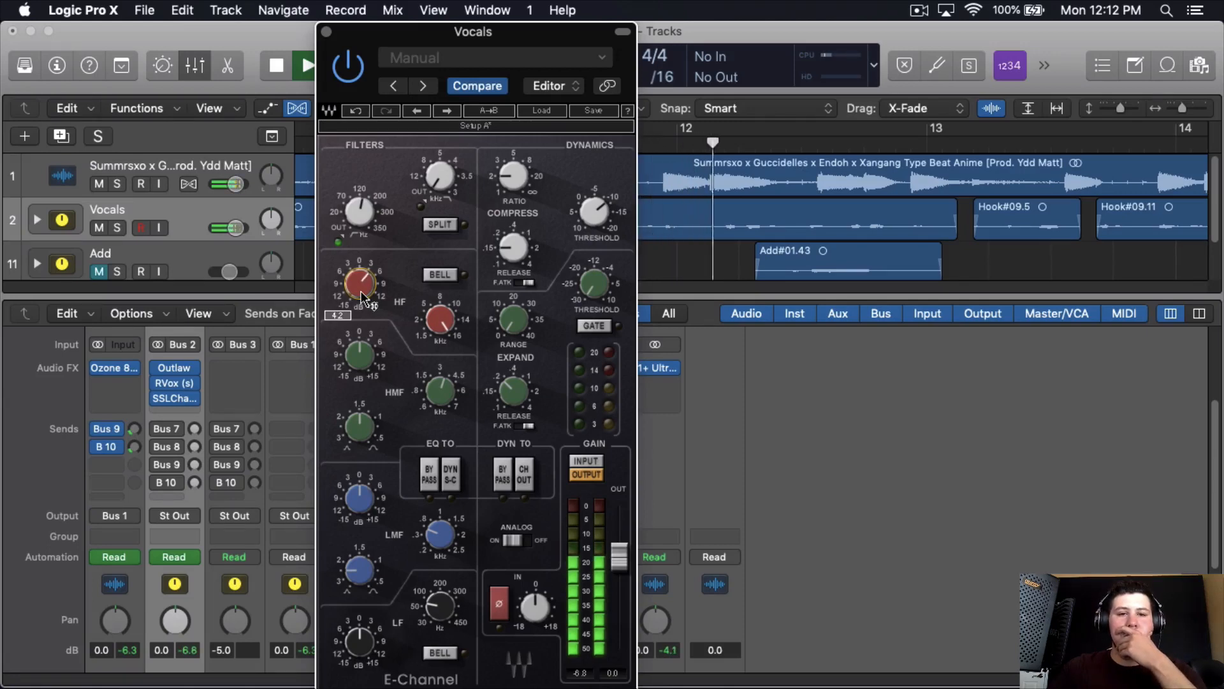
- Set the SSLChannel's LMF band to about 0.49 kHz with a Q of about 1.95 and a slight gain cut, and stop playback
mouse_move(588, 213)
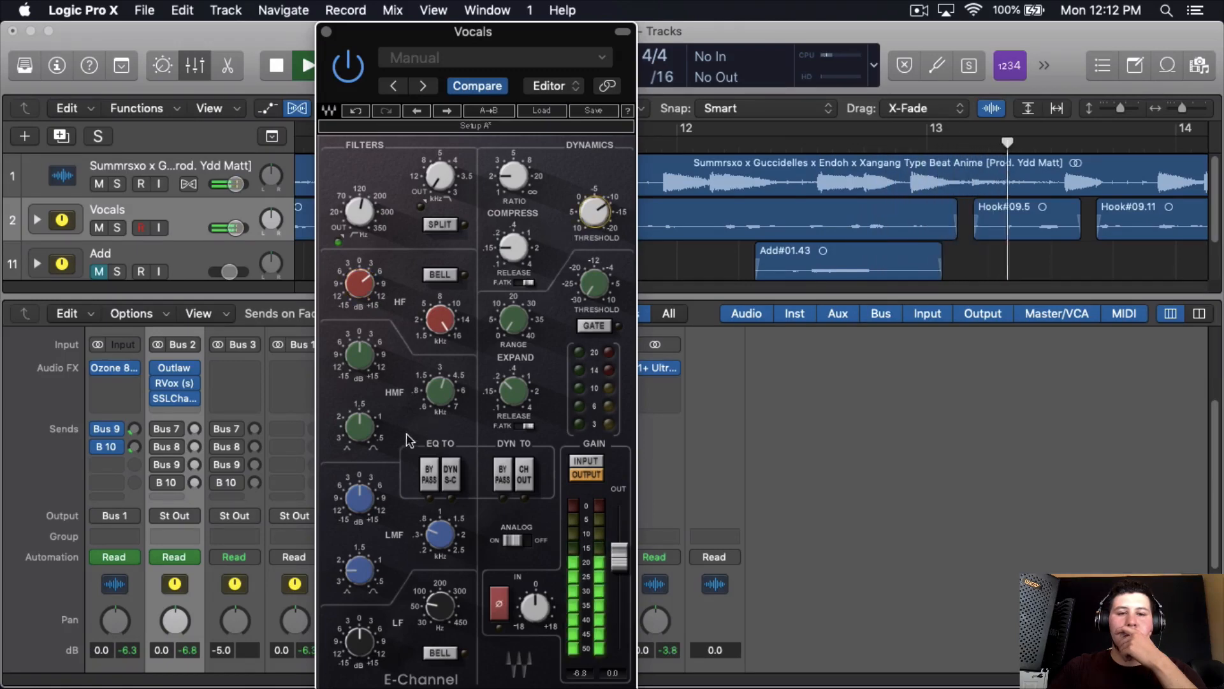
mouse_move(446, 543)
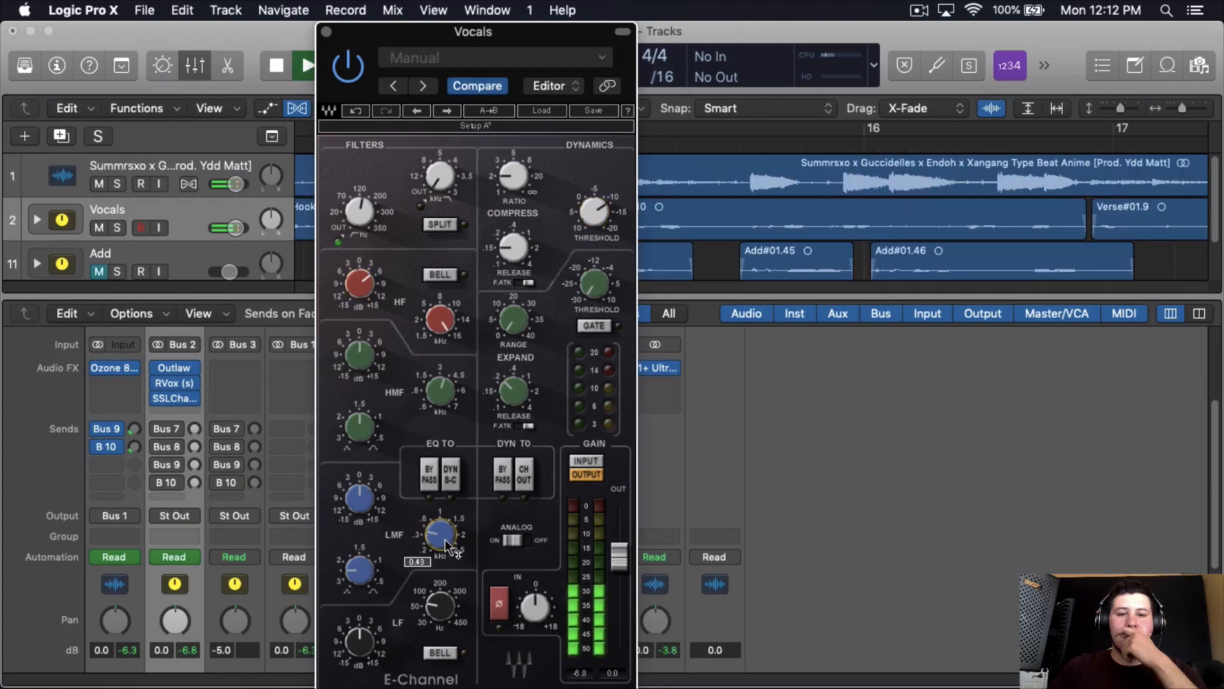
scroll(450, 546, "down", 2)
scroll(450, 546, "down", 2)
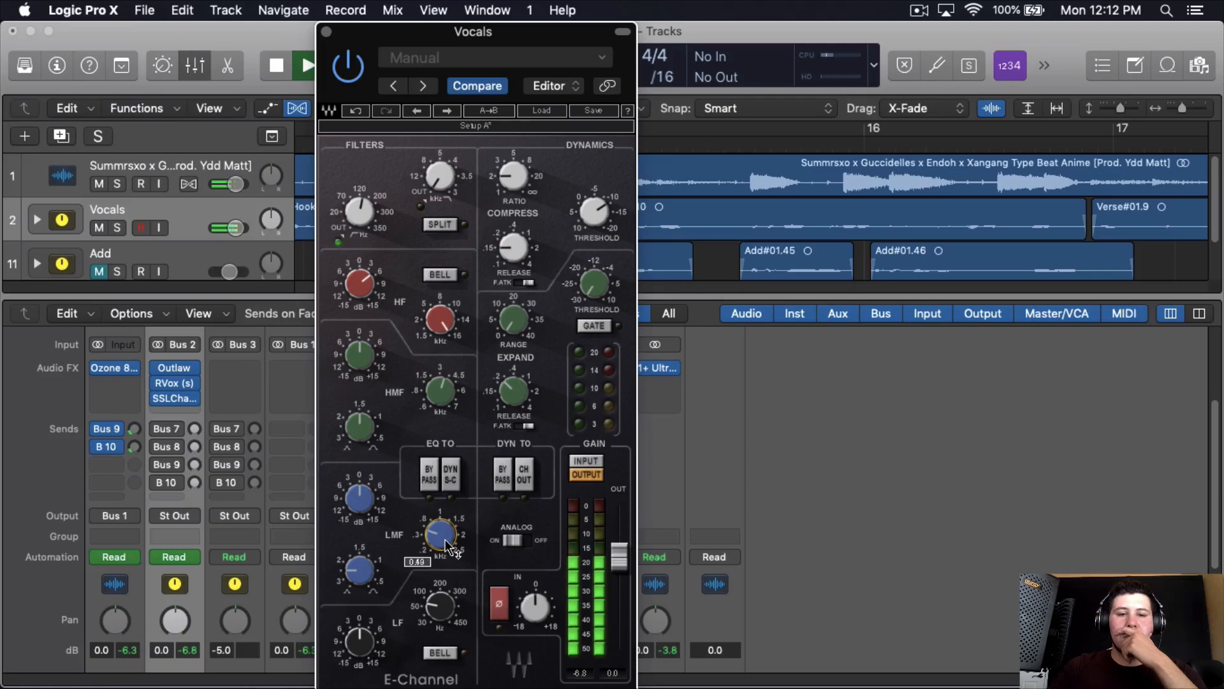
scroll(446, 543, "down", 1)
scroll(368, 574, "up", 3)
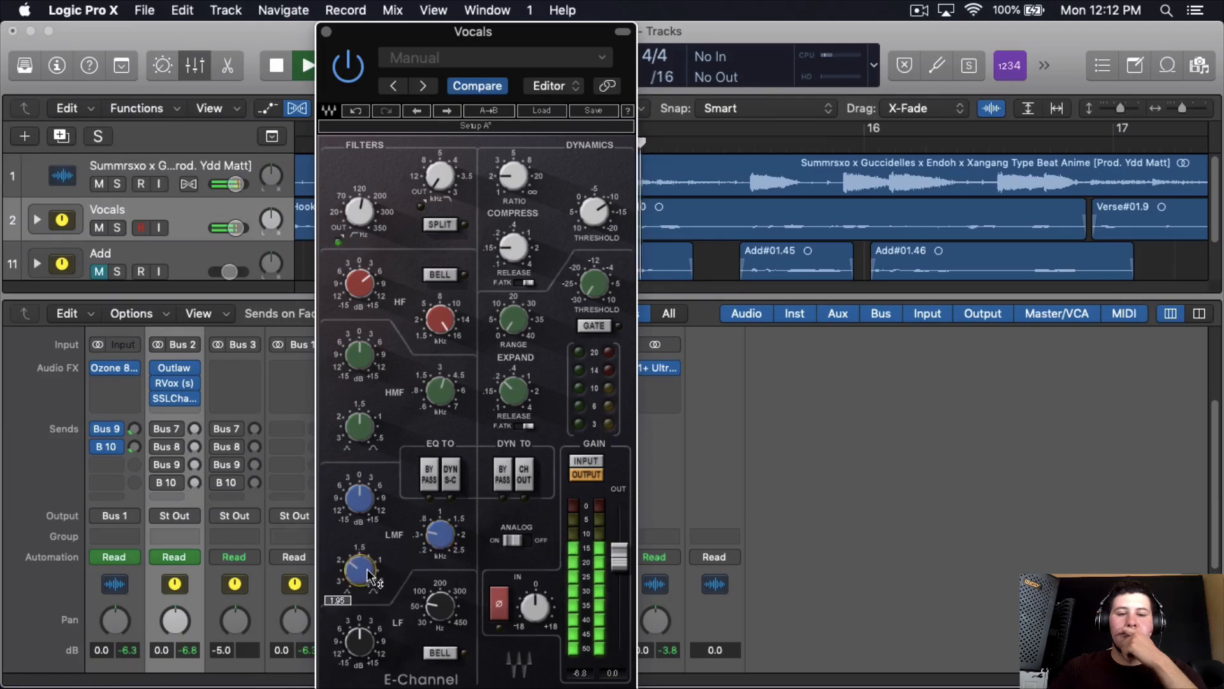
scroll(367, 519, "down", 1)
scroll(369, 524, "down", 2)
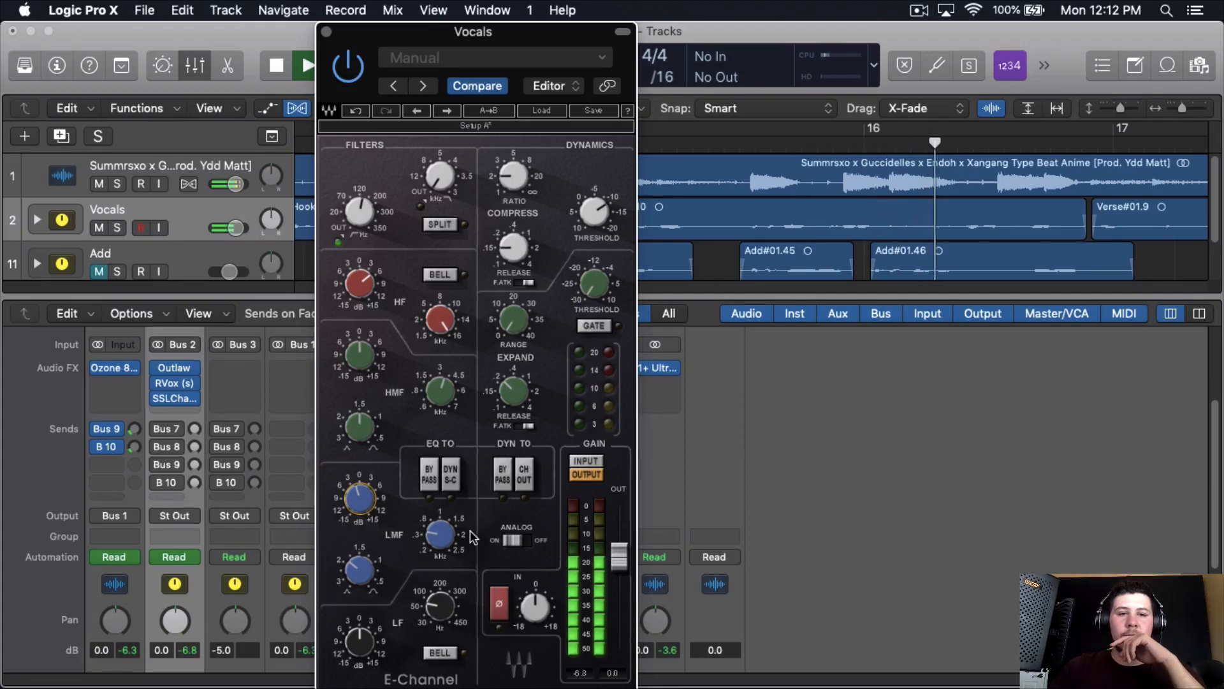
key("space")
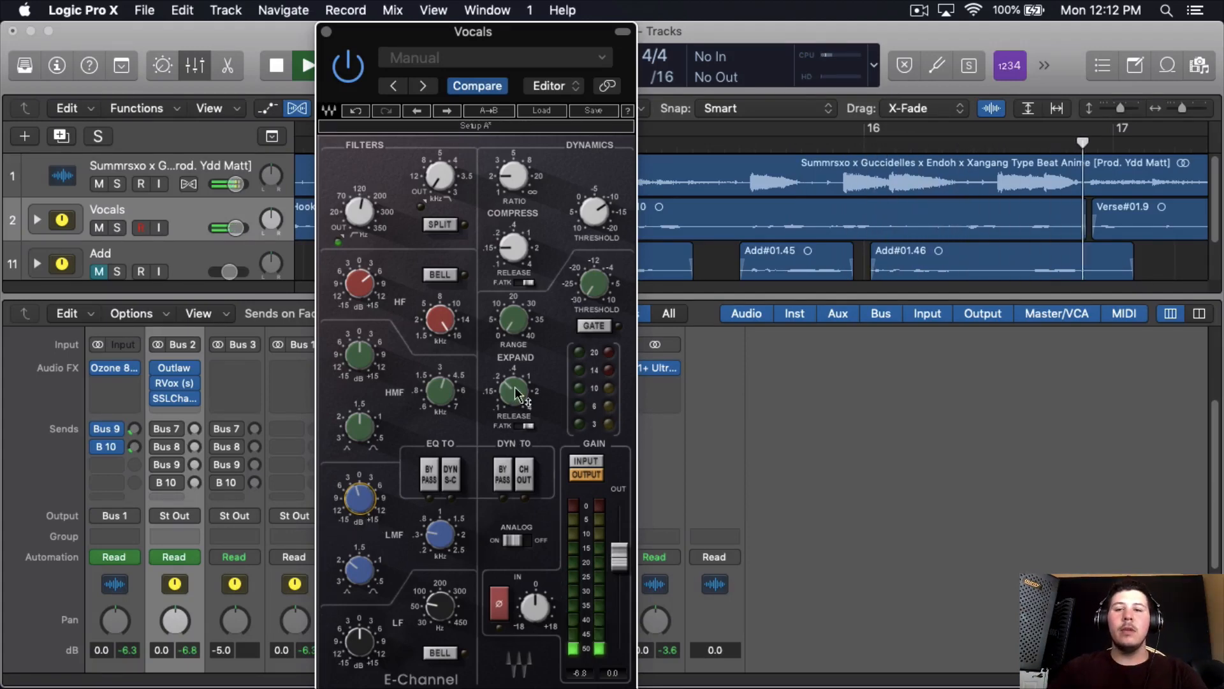
- Move the SSLChannel window aside and adjust the timeline zoom to show the hook regions around bars 13 to 17
mouse_move(348, 220)
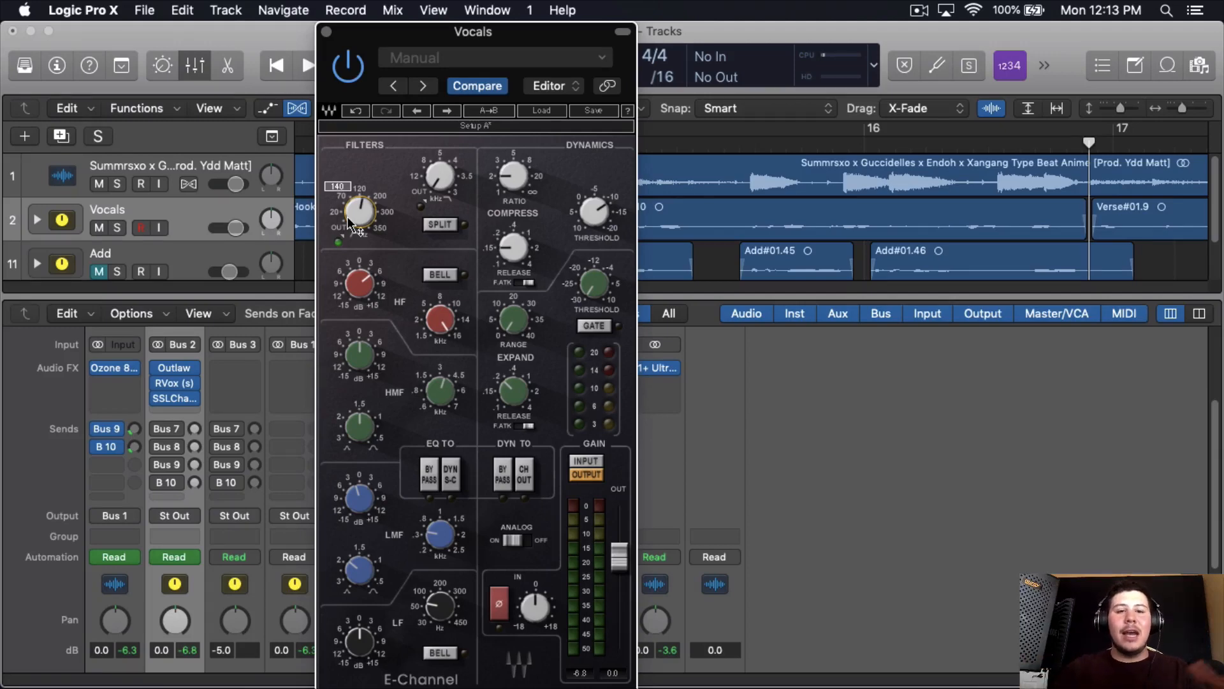
mouse_move(363, 291)
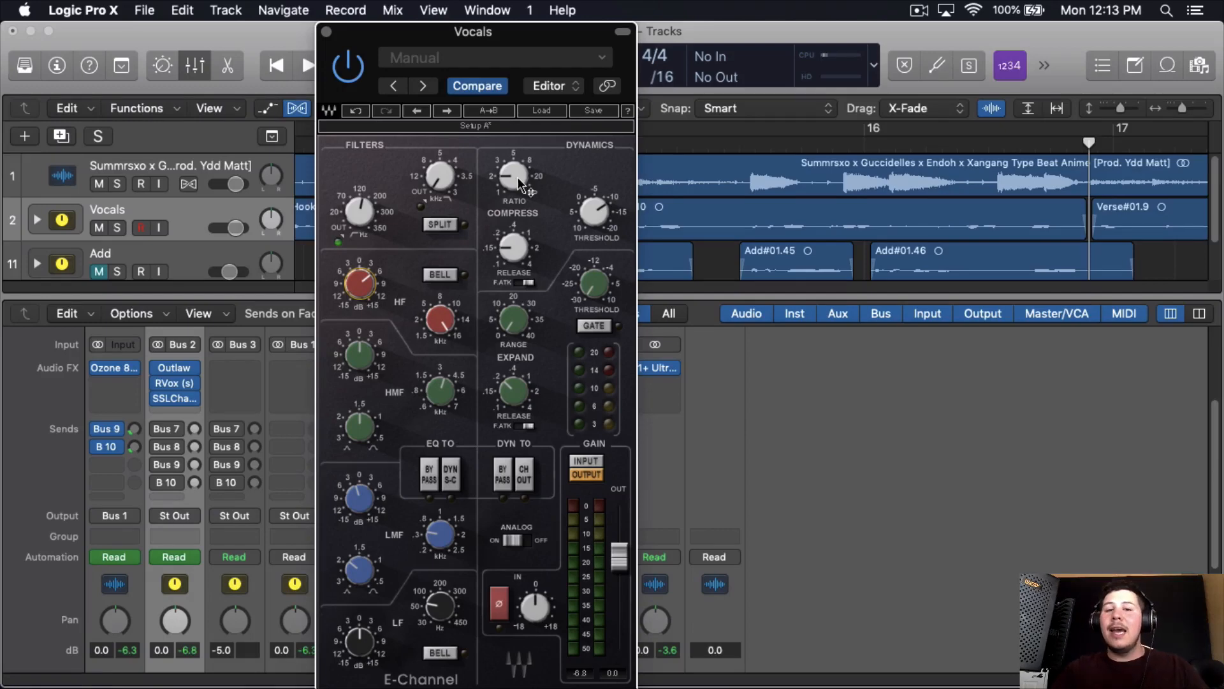
mouse_move(518, 177)
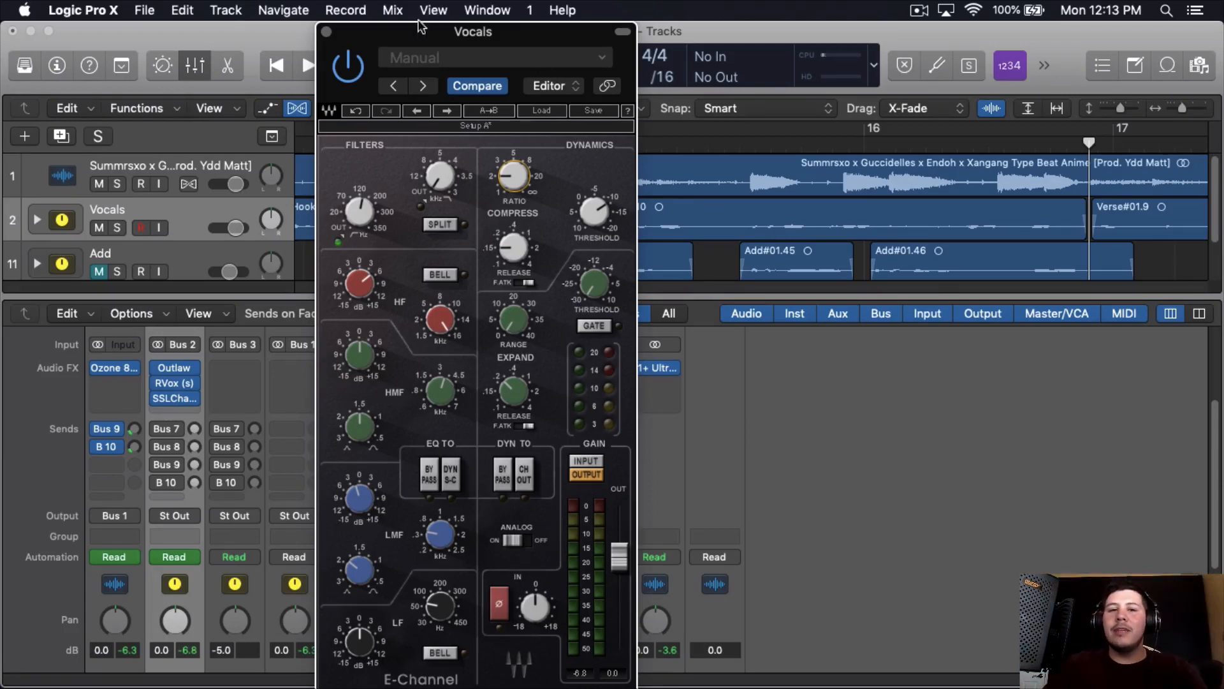
left_click_drag(391, 40, 363, 40)
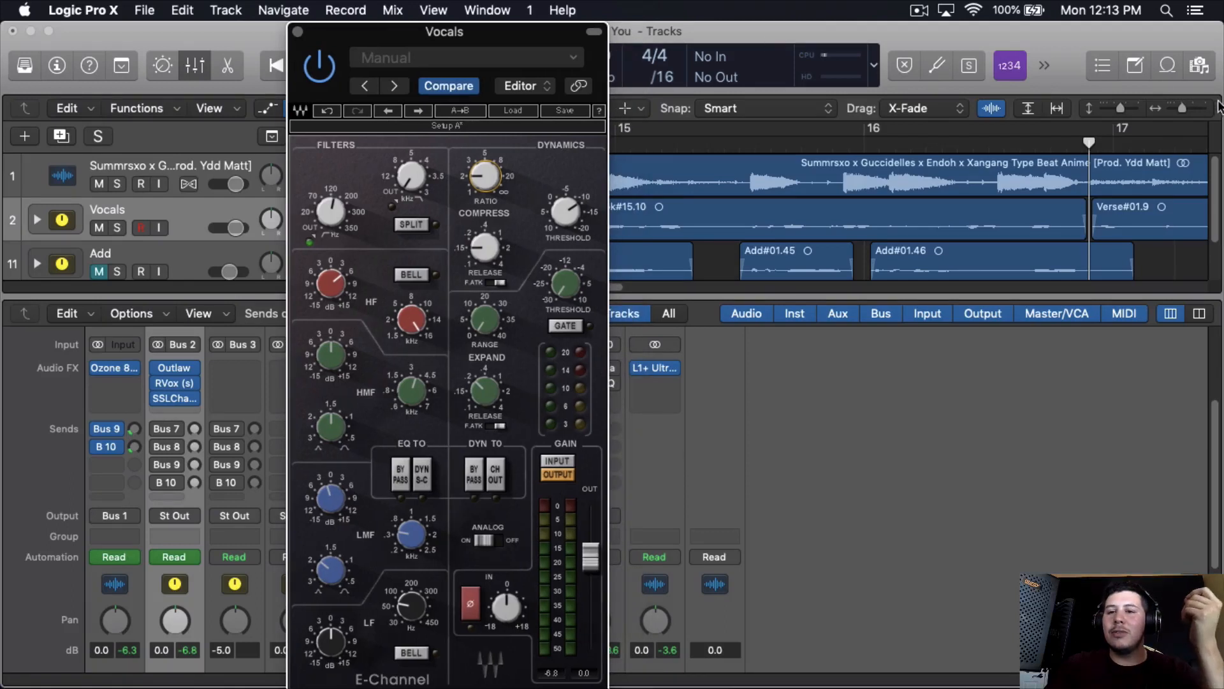
left_click(1198, 105)
left_click(1198, 105)
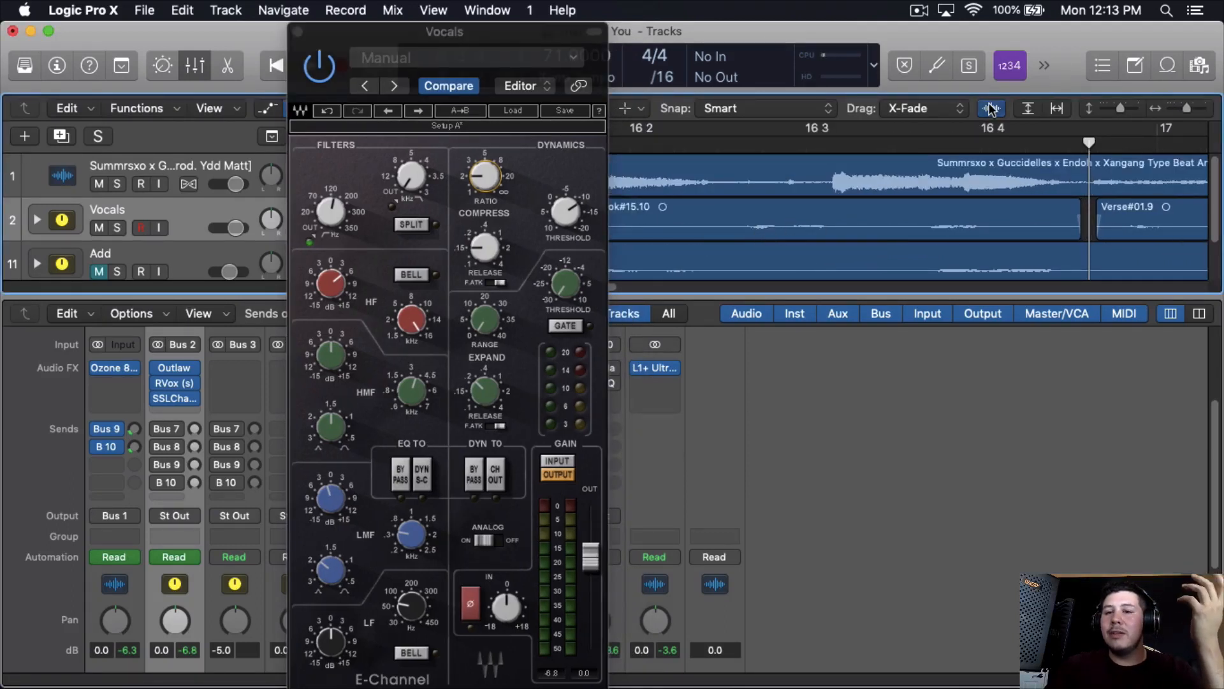
left_click(1182, 106)
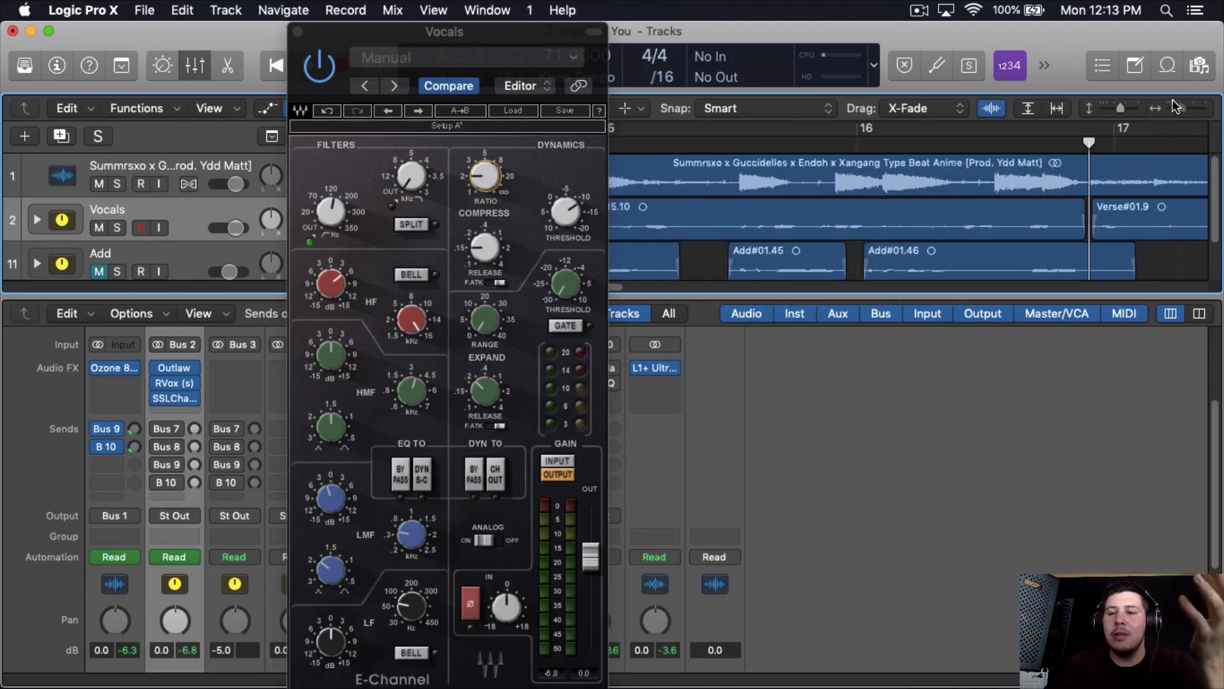
left_click_drag(535, 38, 320, 38)
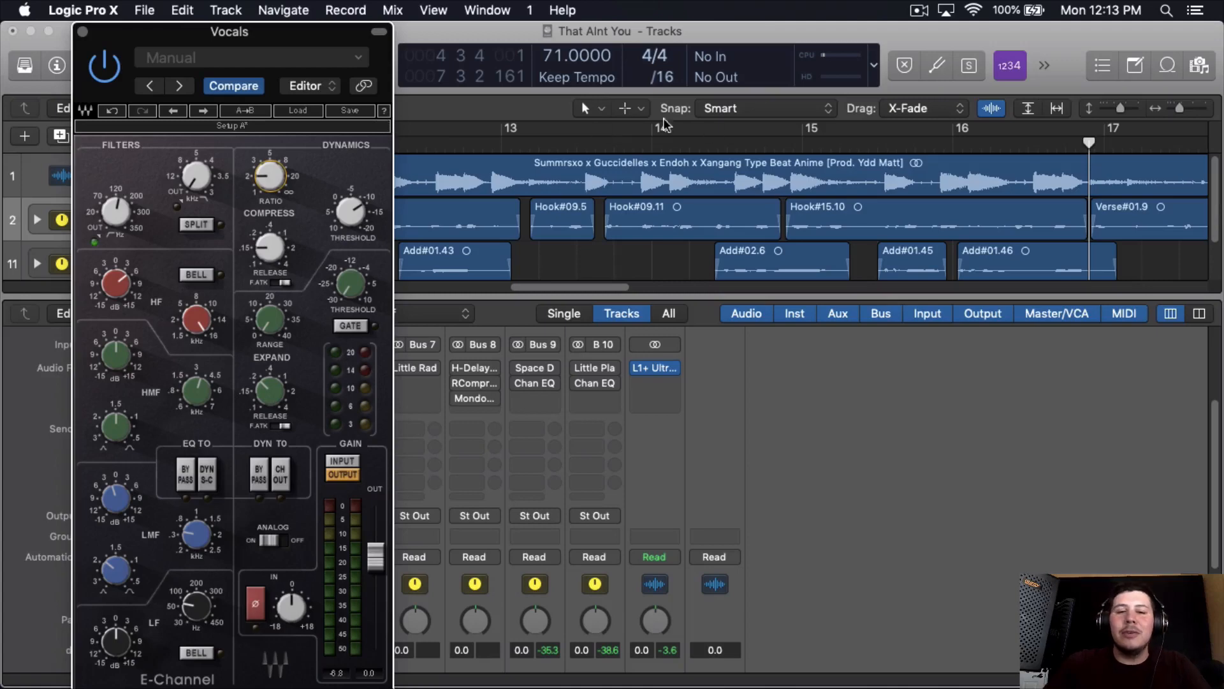
- Play the hook from around bar 13, set the SSLChannel compressor's threshold to about -10, and close the plug-in
left_click(540, 144)
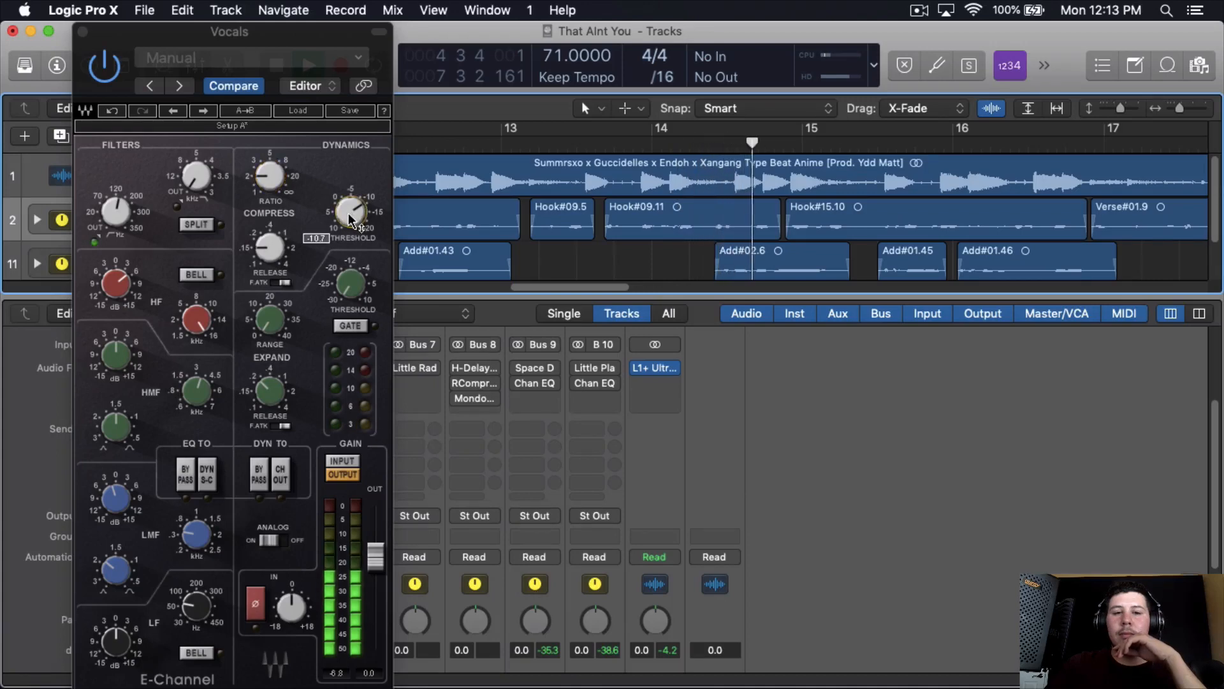
scroll(350, 221, "down", 1)
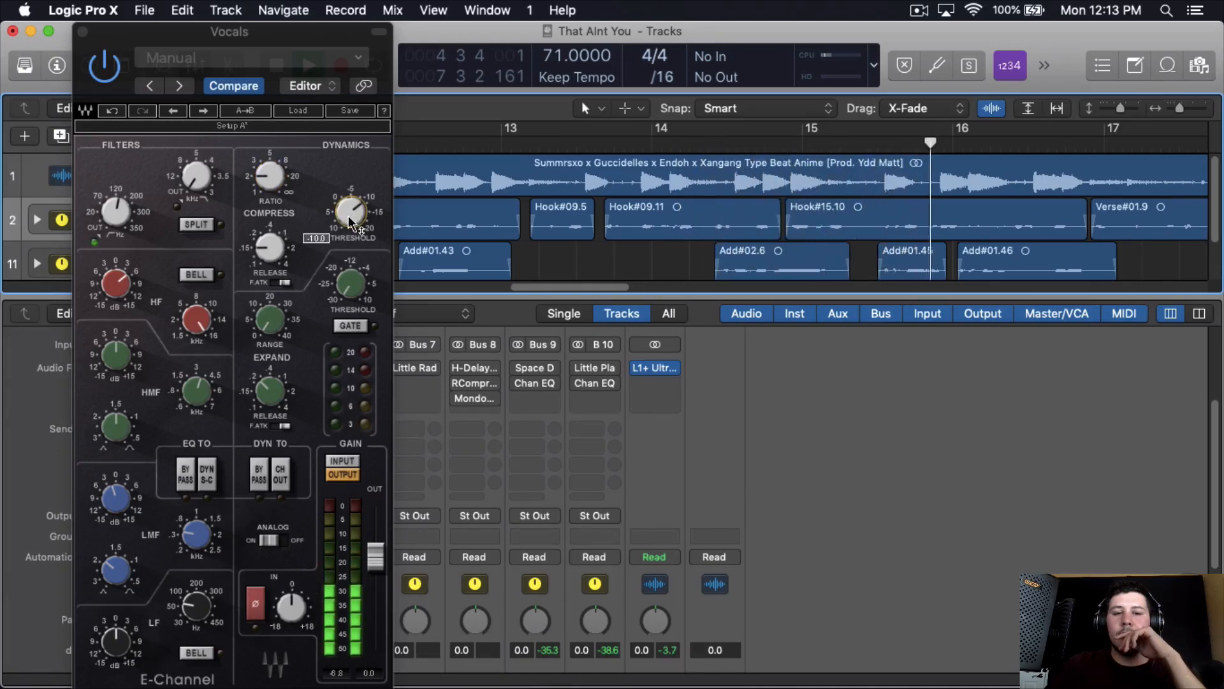
key("space")
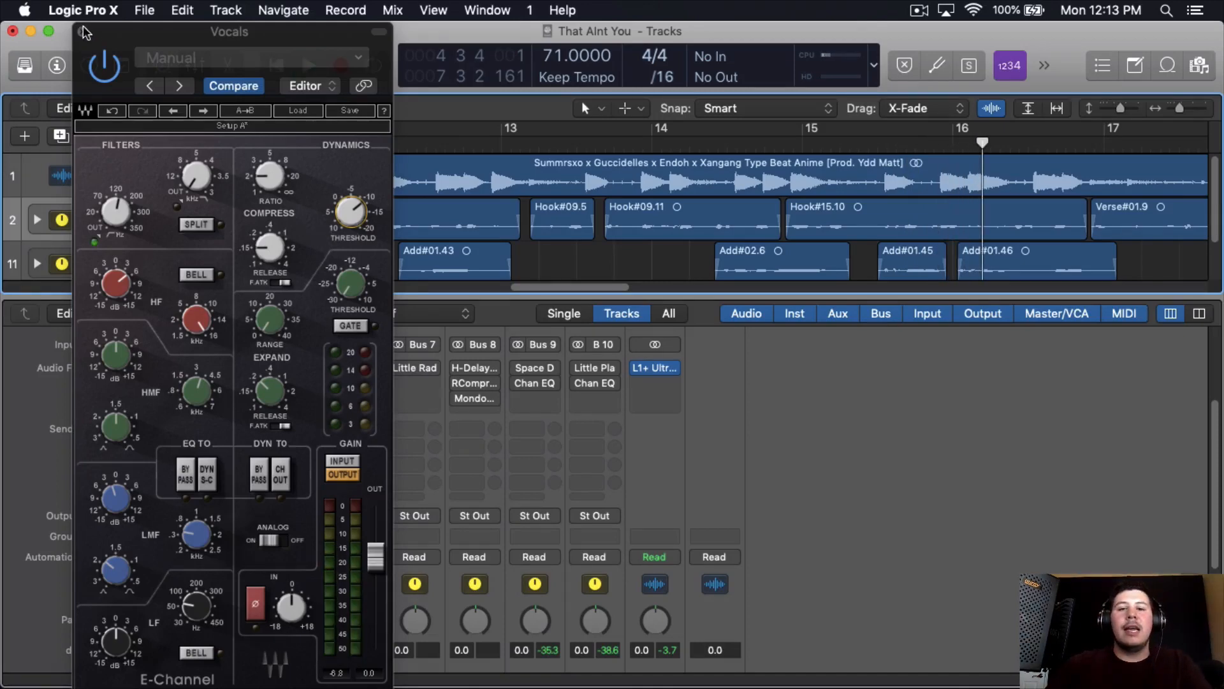
left_click(83, 31)
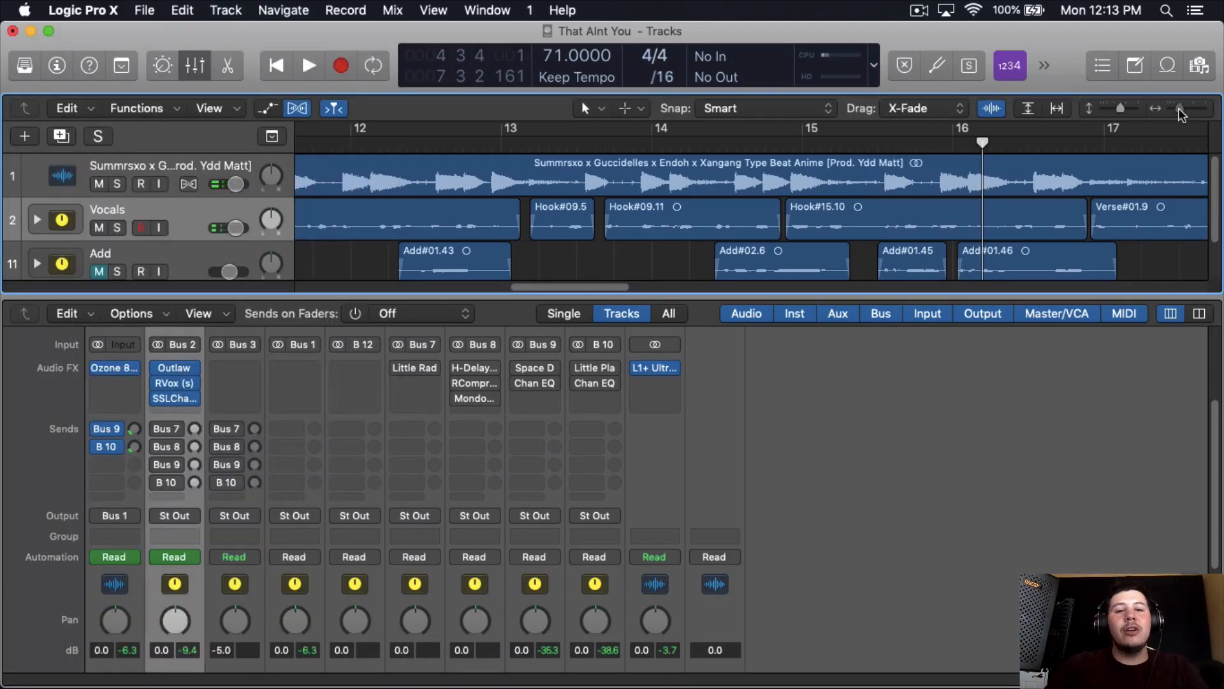
left_click_drag(1179, 110, 1175, 107)
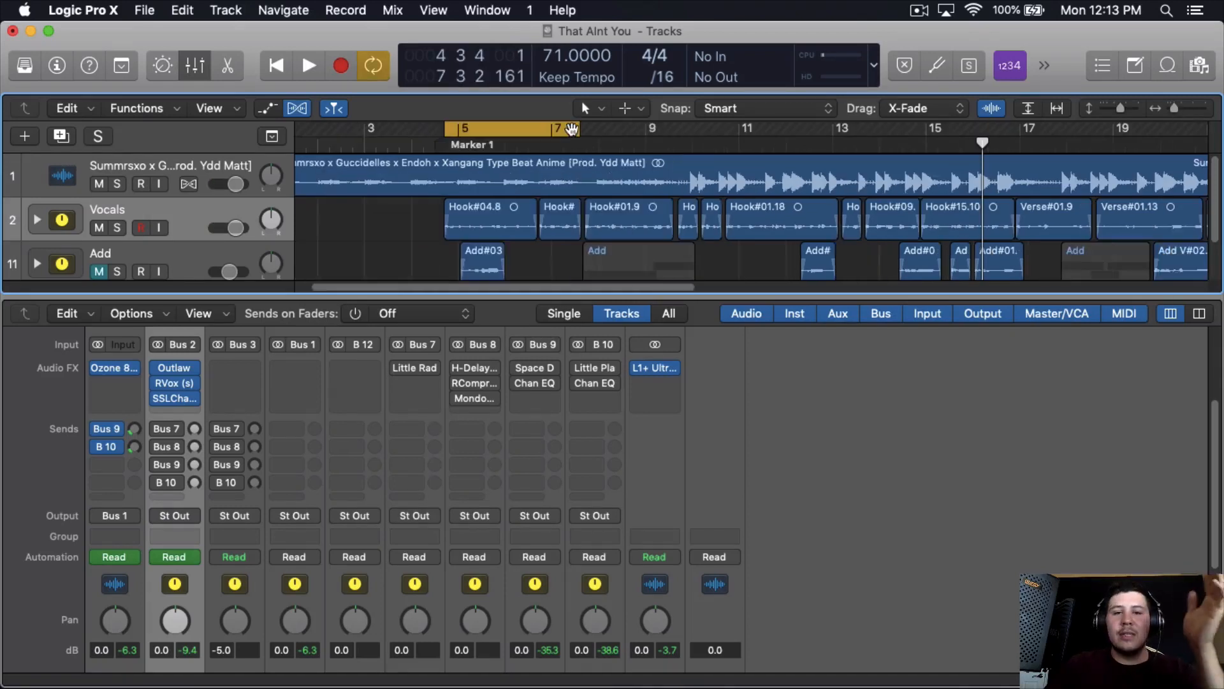
left_click(572, 127)
left_click(559, 130)
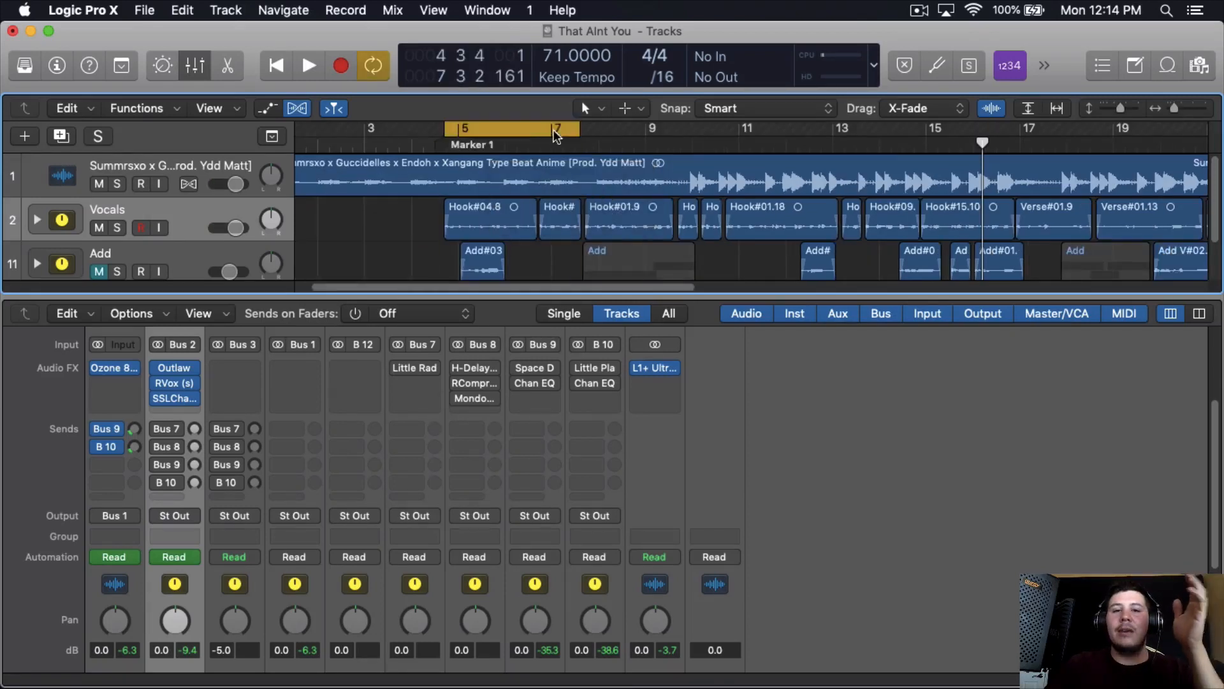
left_click(556, 131)
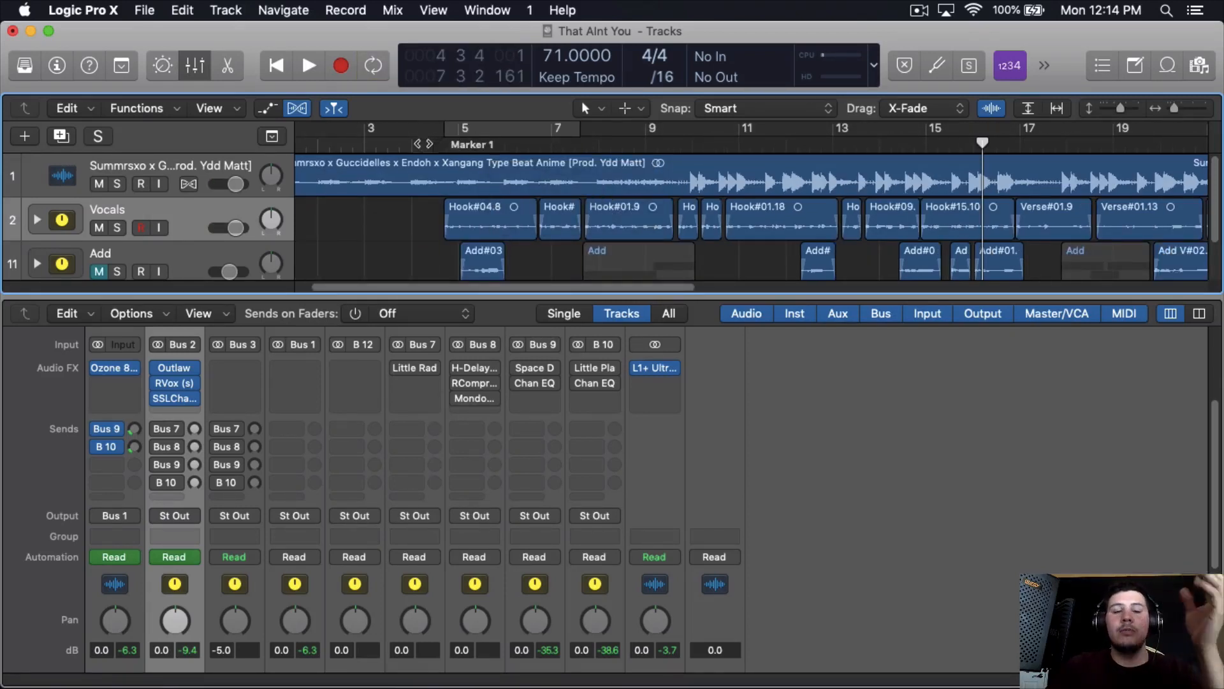
- Insert the Waves PuigTec EQP1A (s) below SSLChannel on the Vocals channel and move its window clear of the channel's plug-in slots
mouse_move(175, 400)
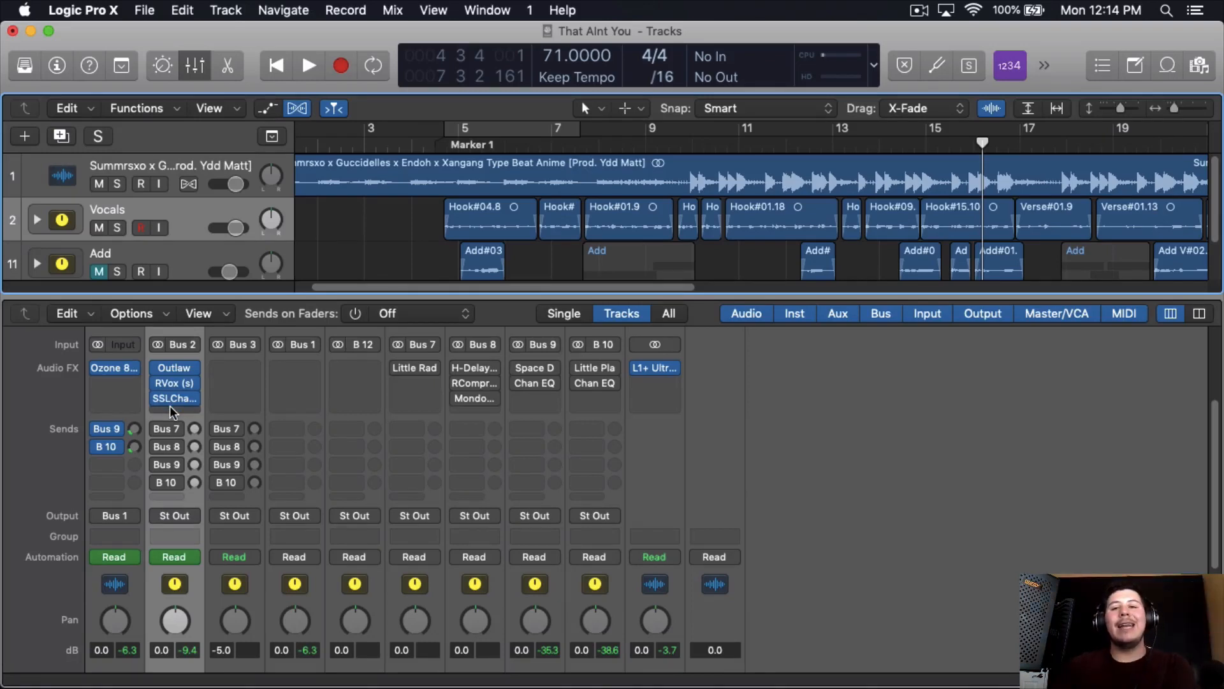
mouse_move(226, 676)
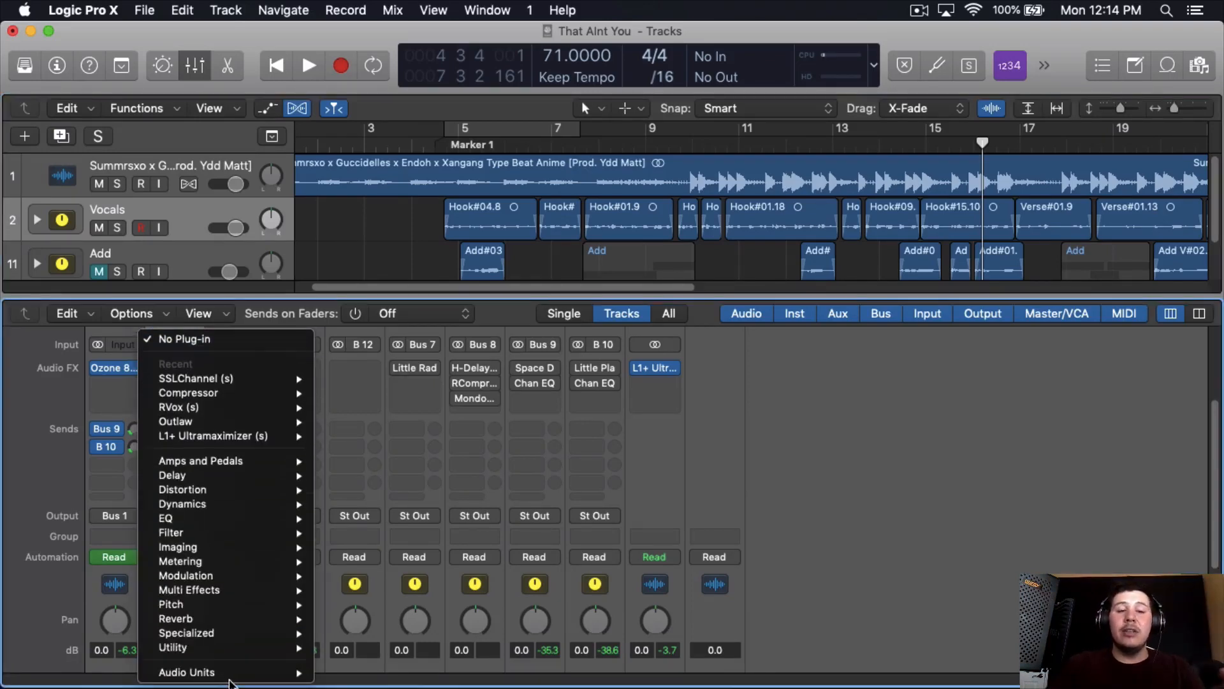
mouse_move(357, 672)
scroll(531, 440, "down", 10)
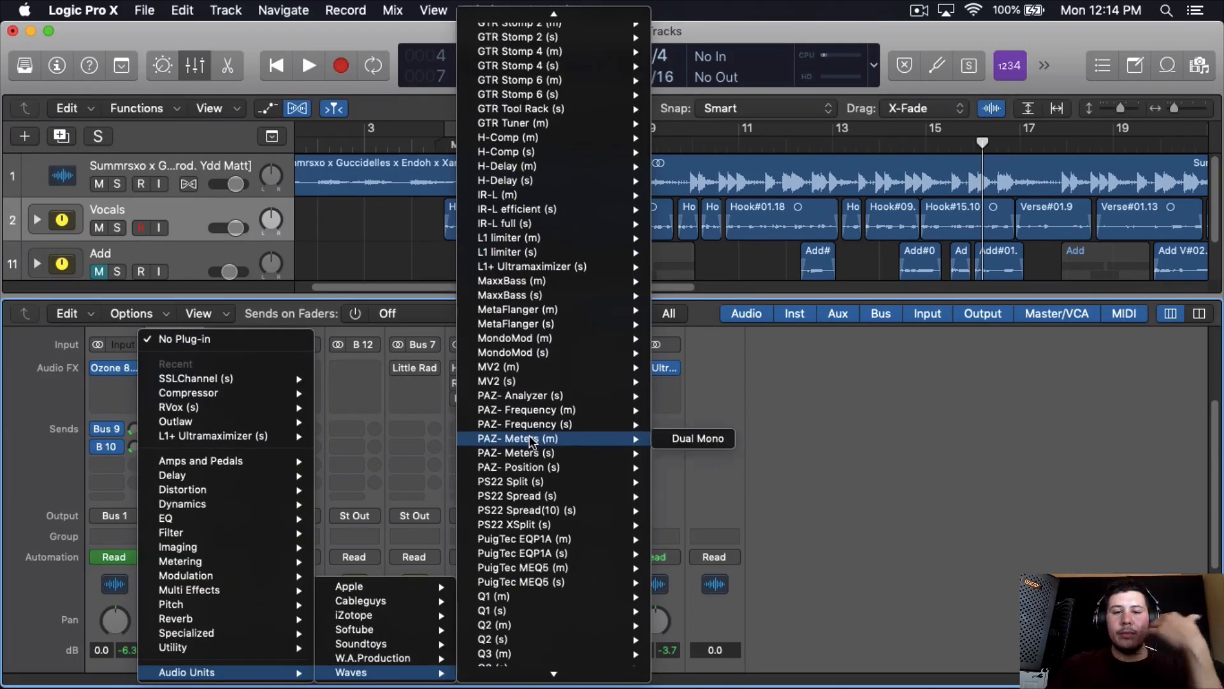
scroll(536, 424, "down", 5)
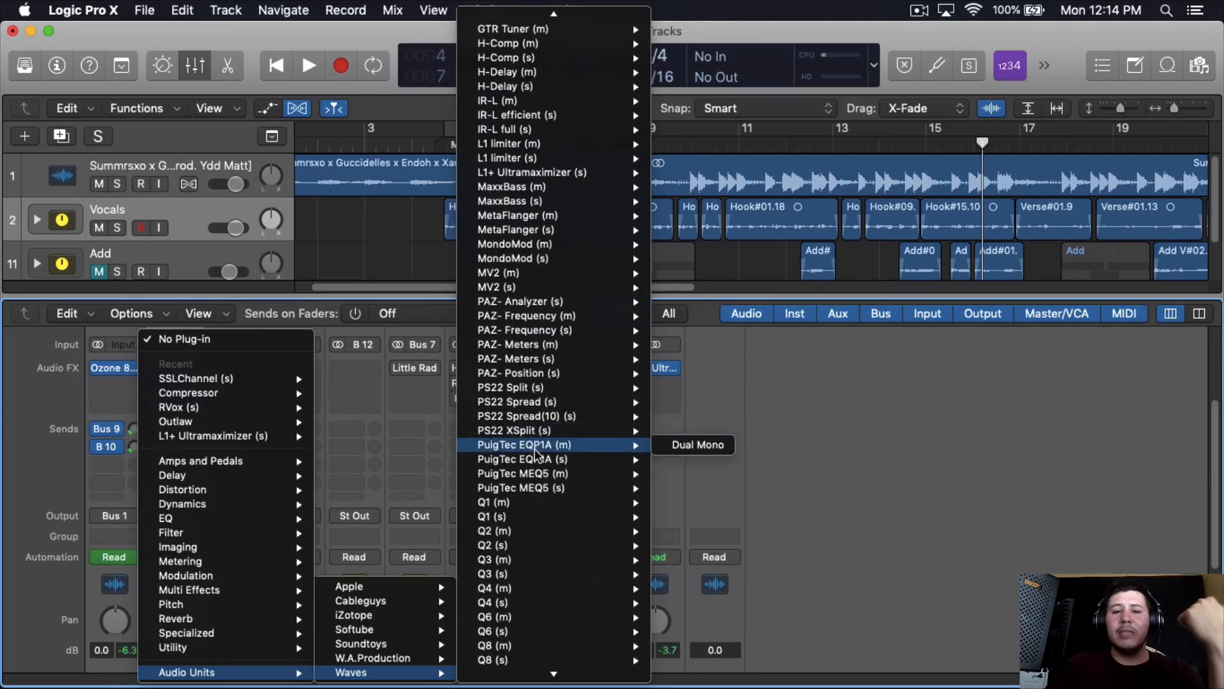
mouse_move(616, 460)
left_click(687, 460)
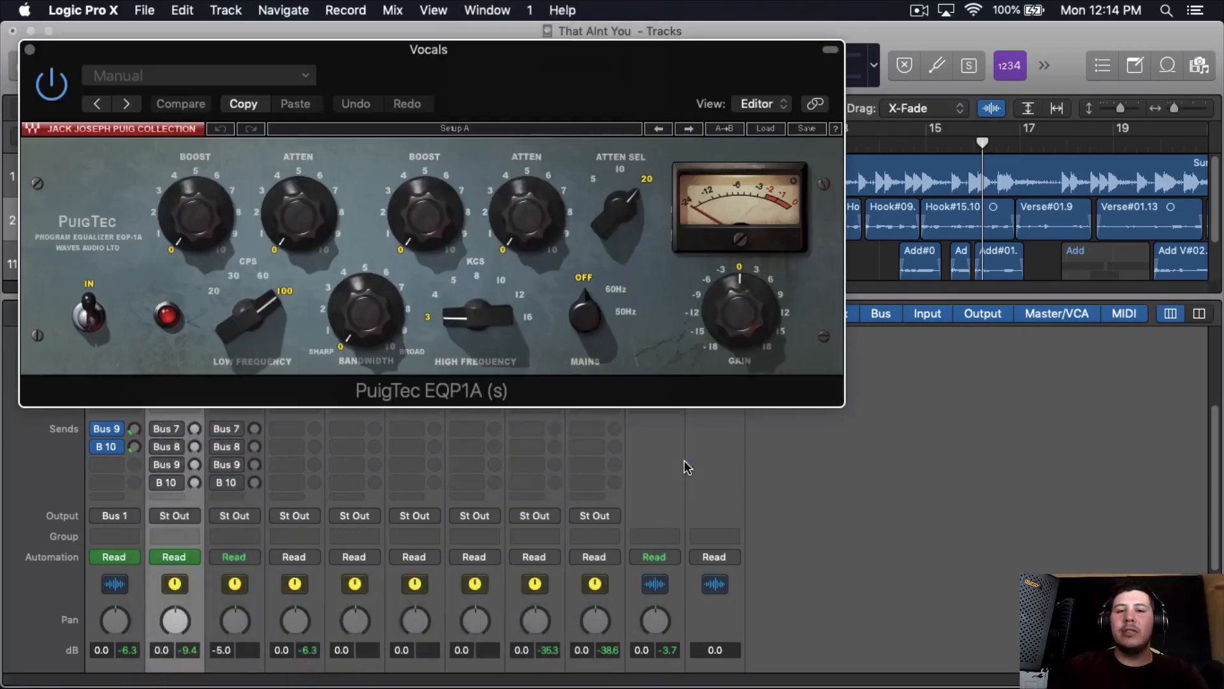
left_click_drag(638, 84, 702, 120)
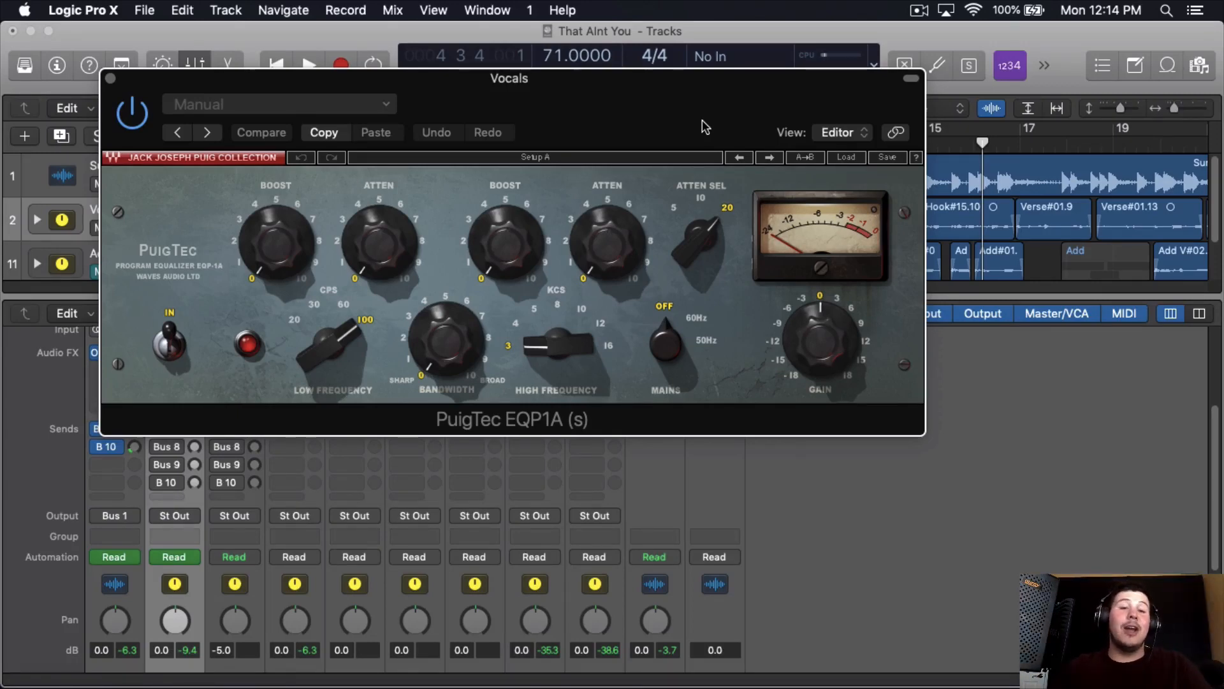
left_click_drag(703, 120, 1004, 39)
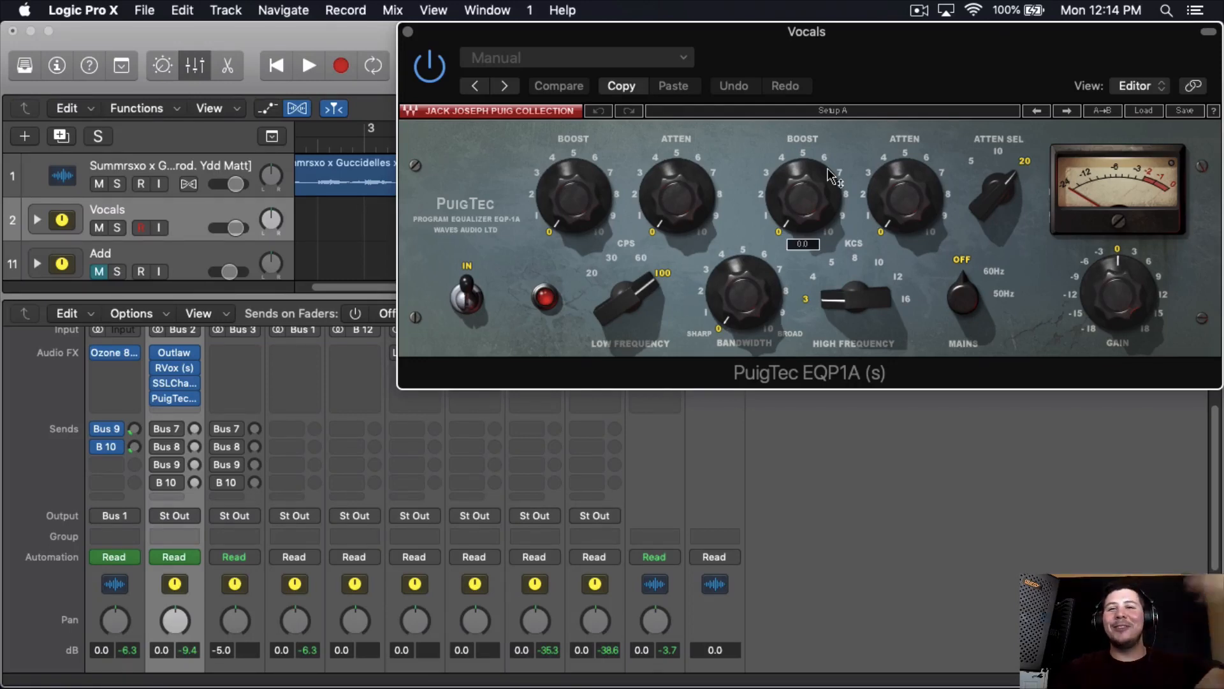
- Insert the stock Vintage Tube EQ below PuigTec EQP1A on the Vocals channel and compare the two plug-ins' interfaces
left_click(172, 413)
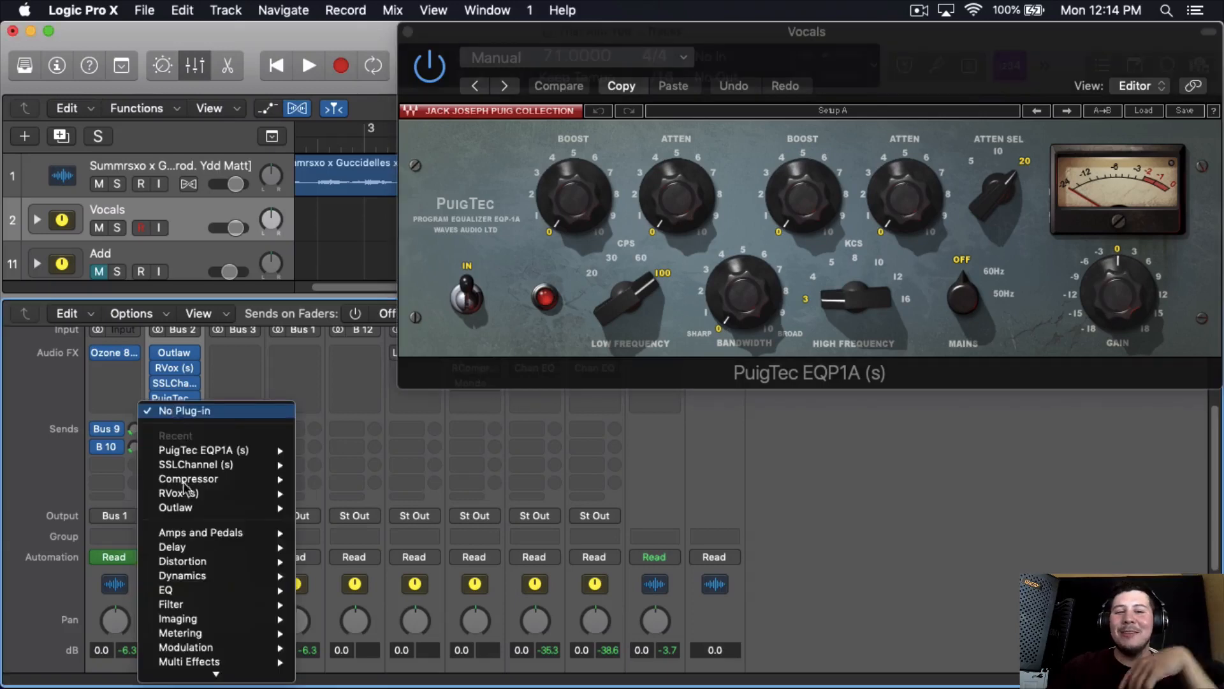
scroll(185, 488, "down", 3)
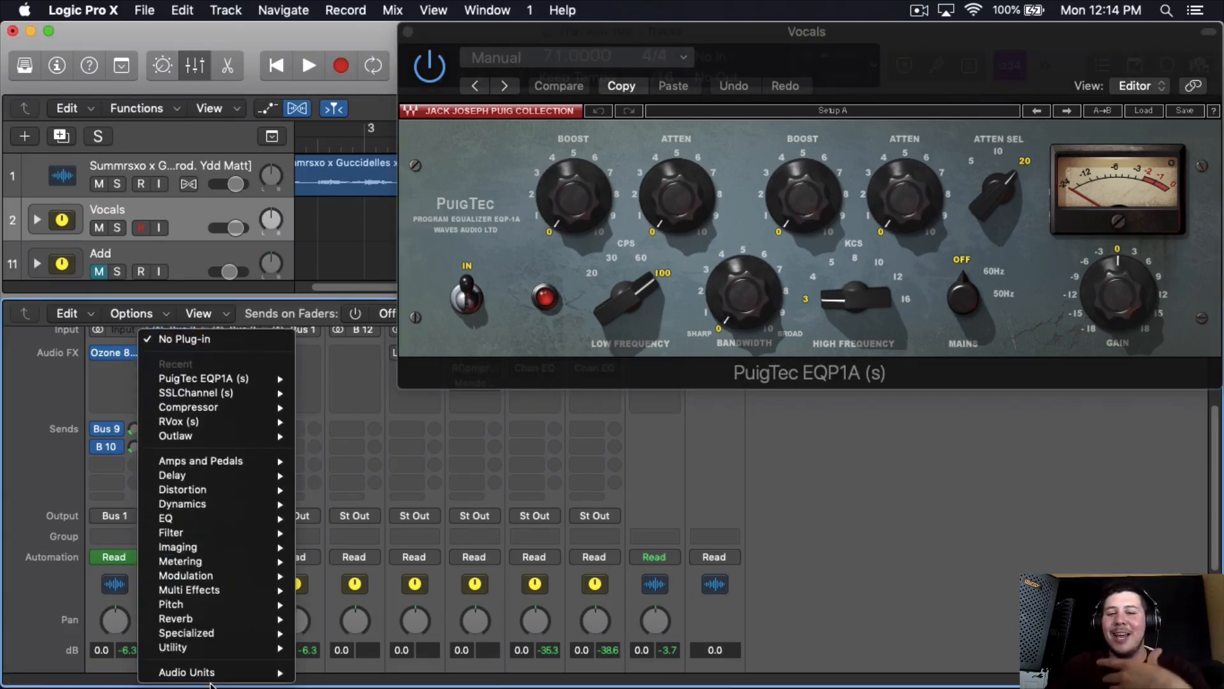
mouse_move(220, 518)
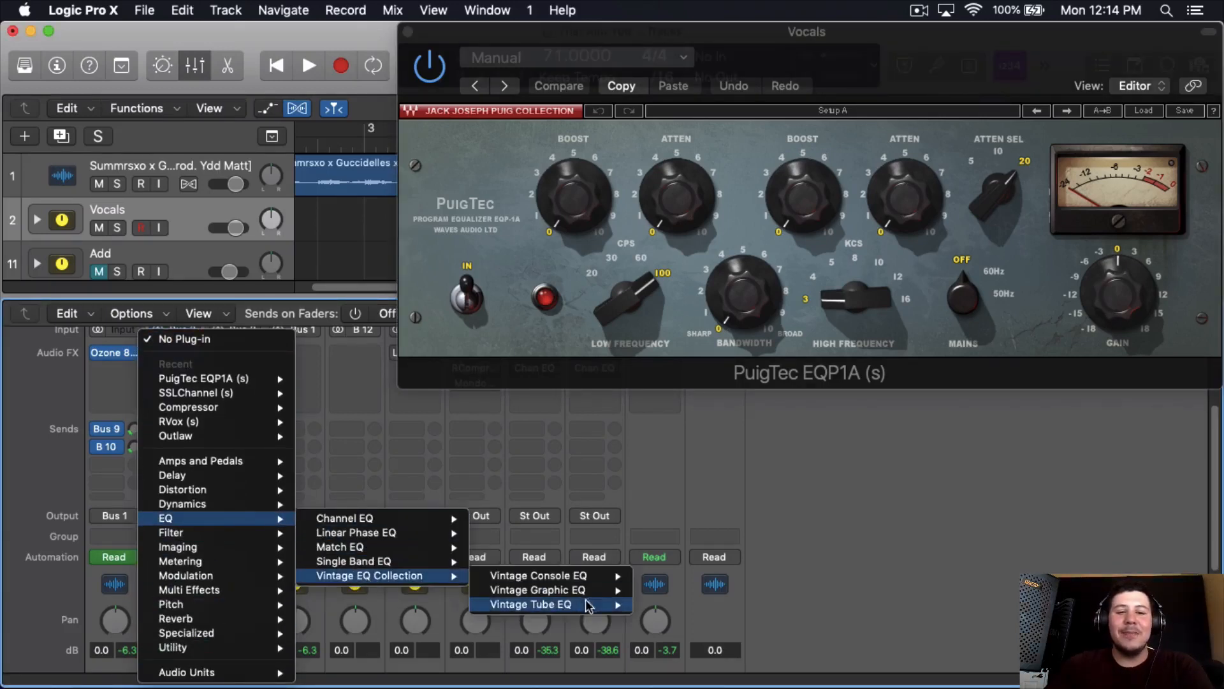
left_click(663, 598)
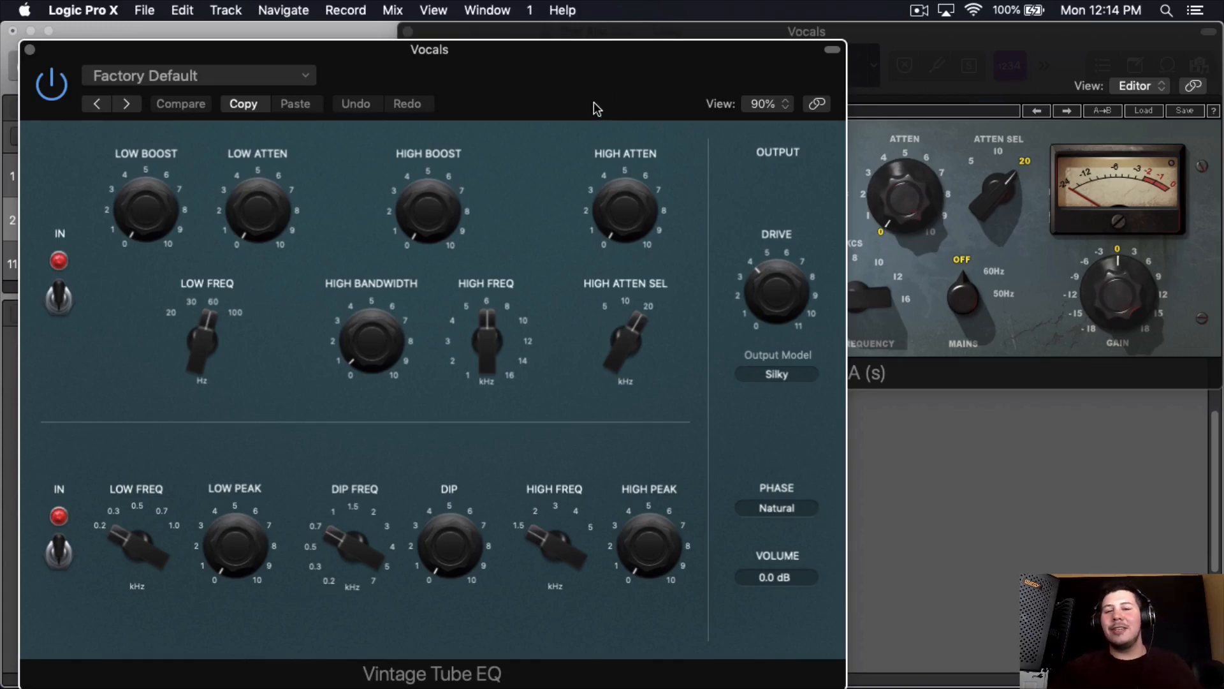
left_click(908, 56)
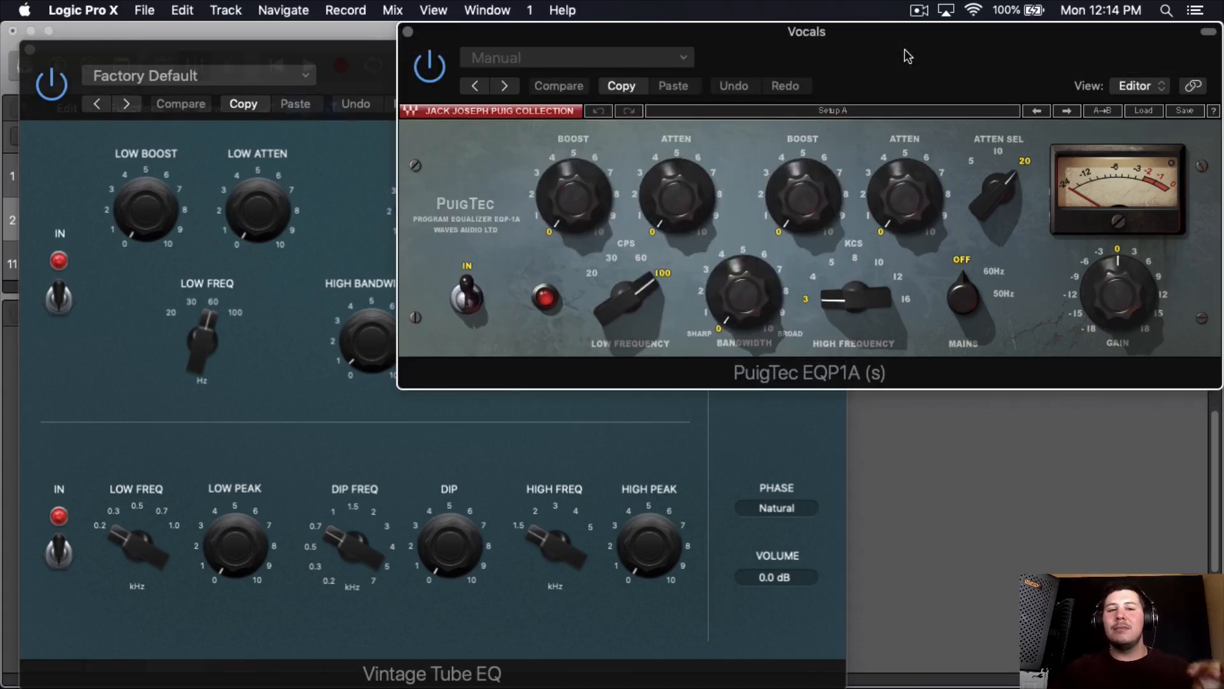
mouse_move(586, 209)
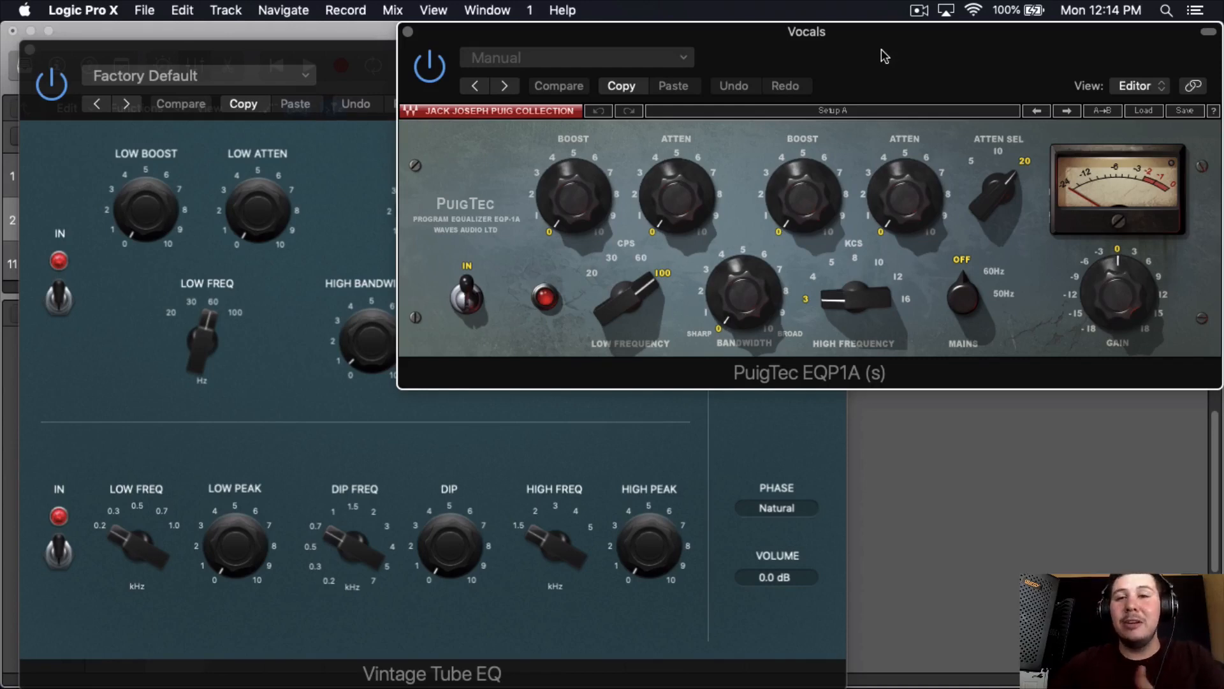
left_click(88, 131)
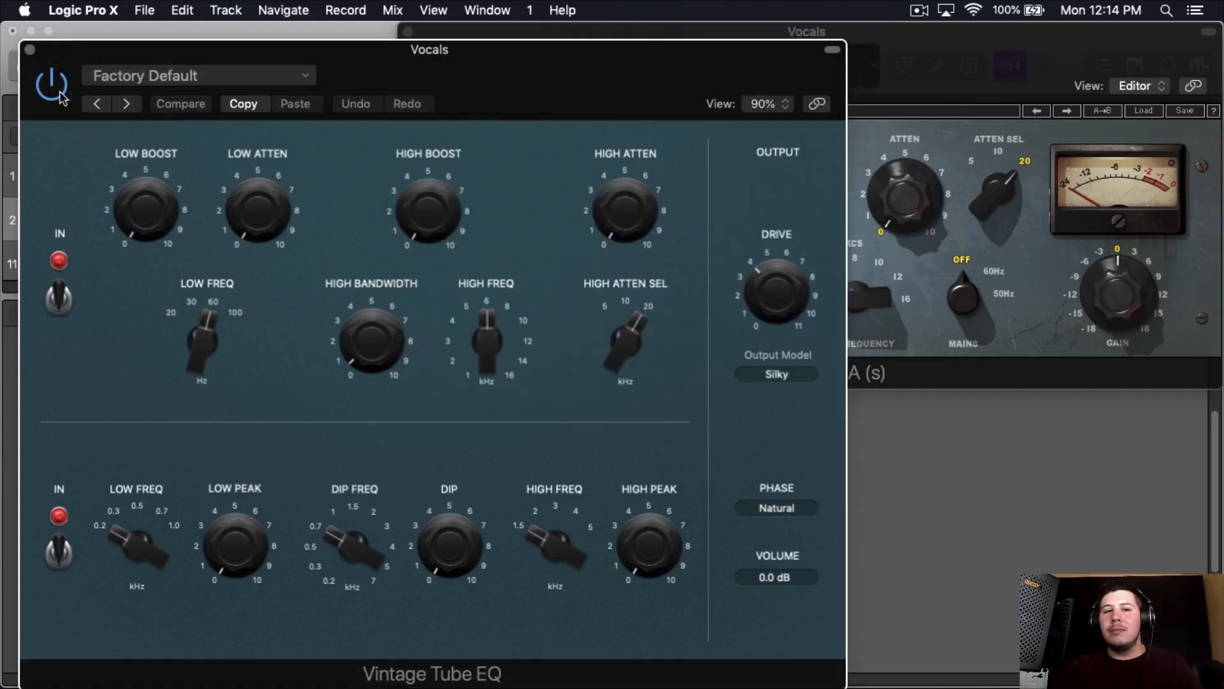
- Close the Vintage Tube EQ and remove it from the Vocals channel
left_click(29, 49)
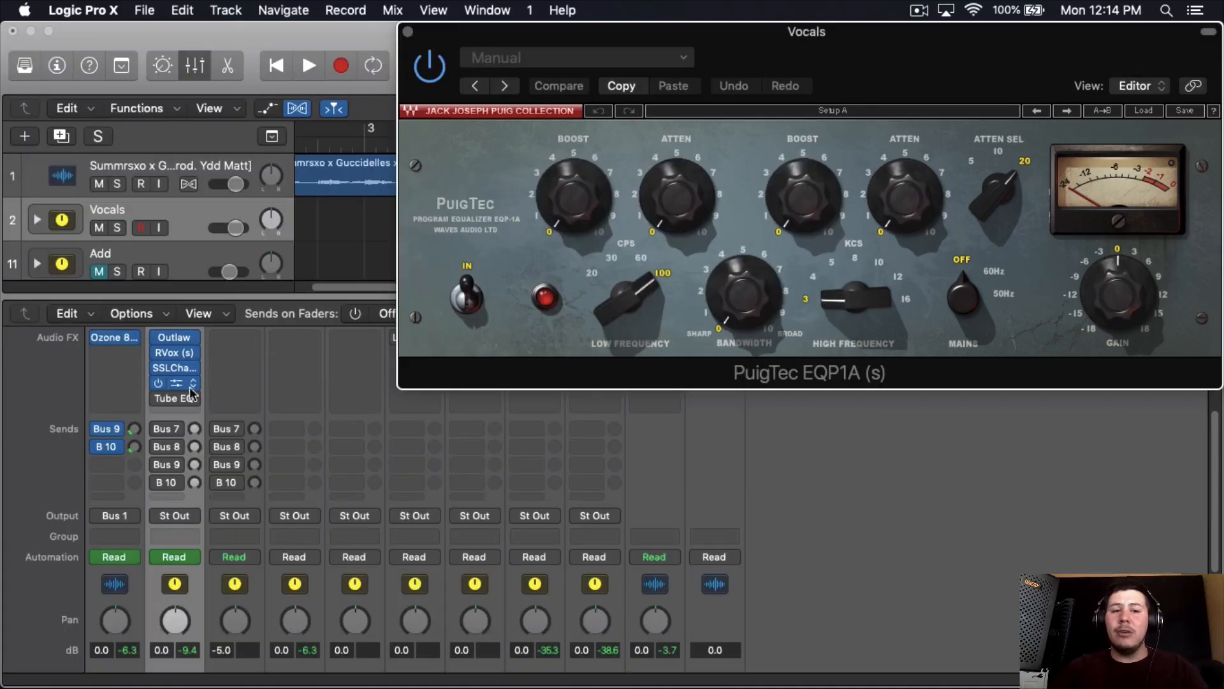
left_click(190, 398)
left_click(237, 340)
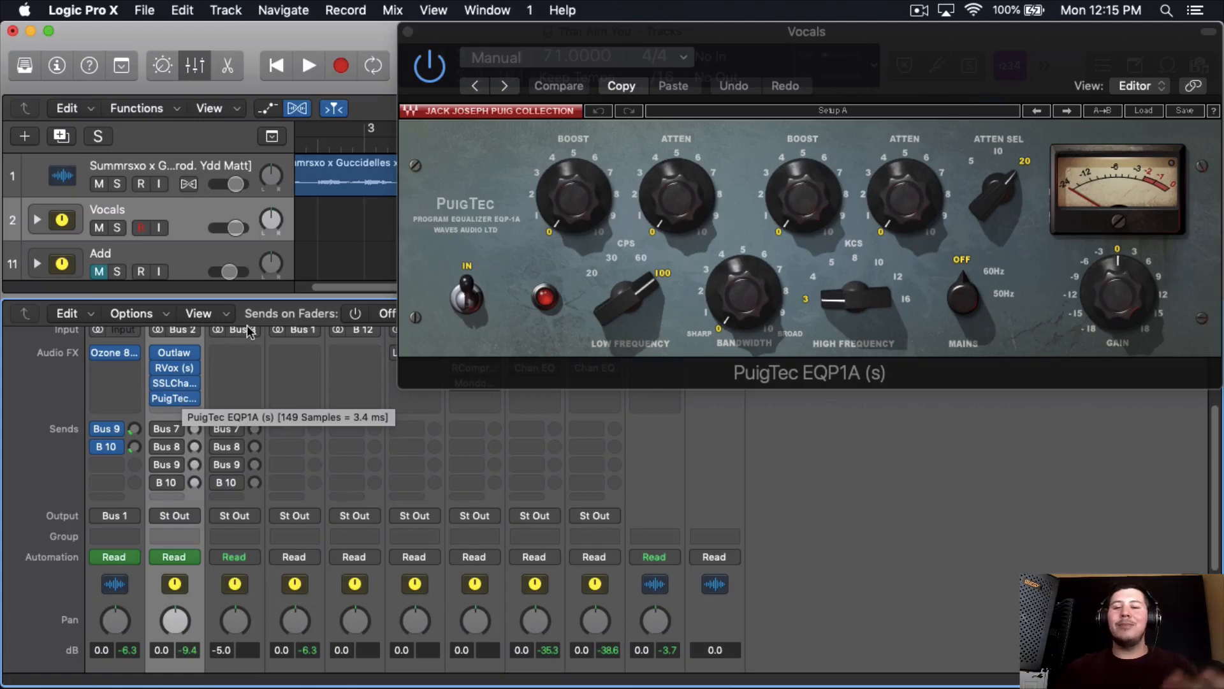
- Reposition the PuigTec EQP1A window, then open SSLChannel on the Vocals channel to review its settings and close it
left_click_drag(831, 59, 813, 59)
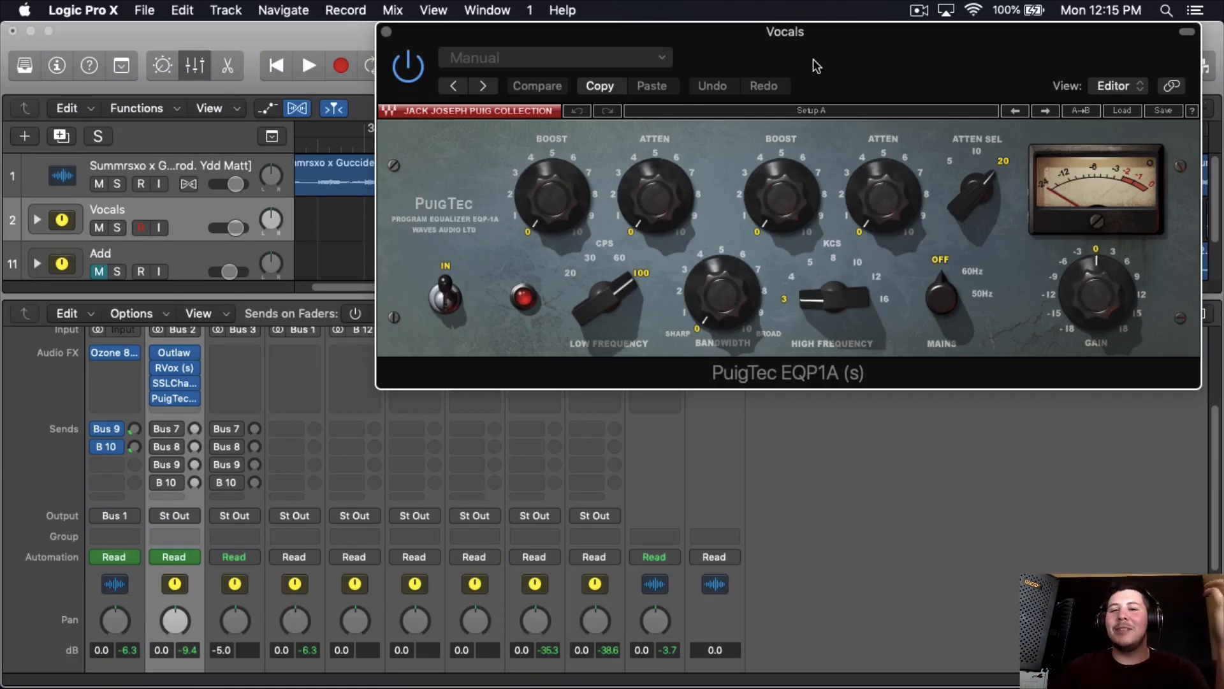
left_click_drag(755, 86, 693, 86)
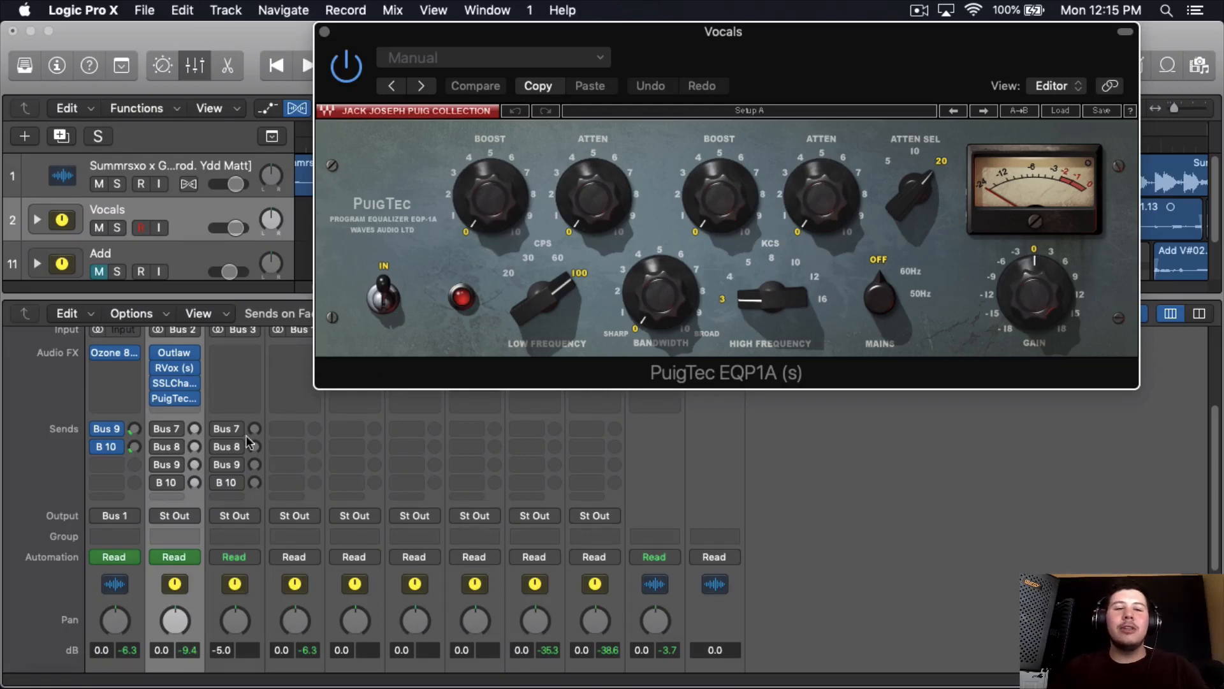
left_click(174, 383)
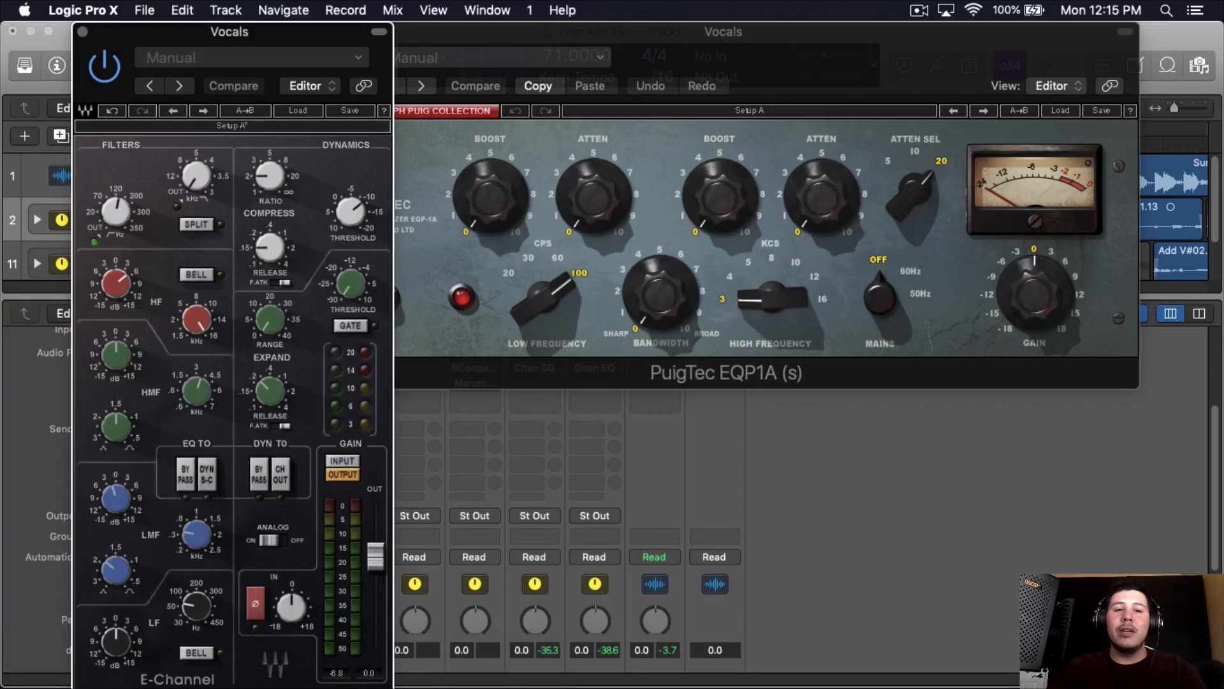
left_click(81, 32)
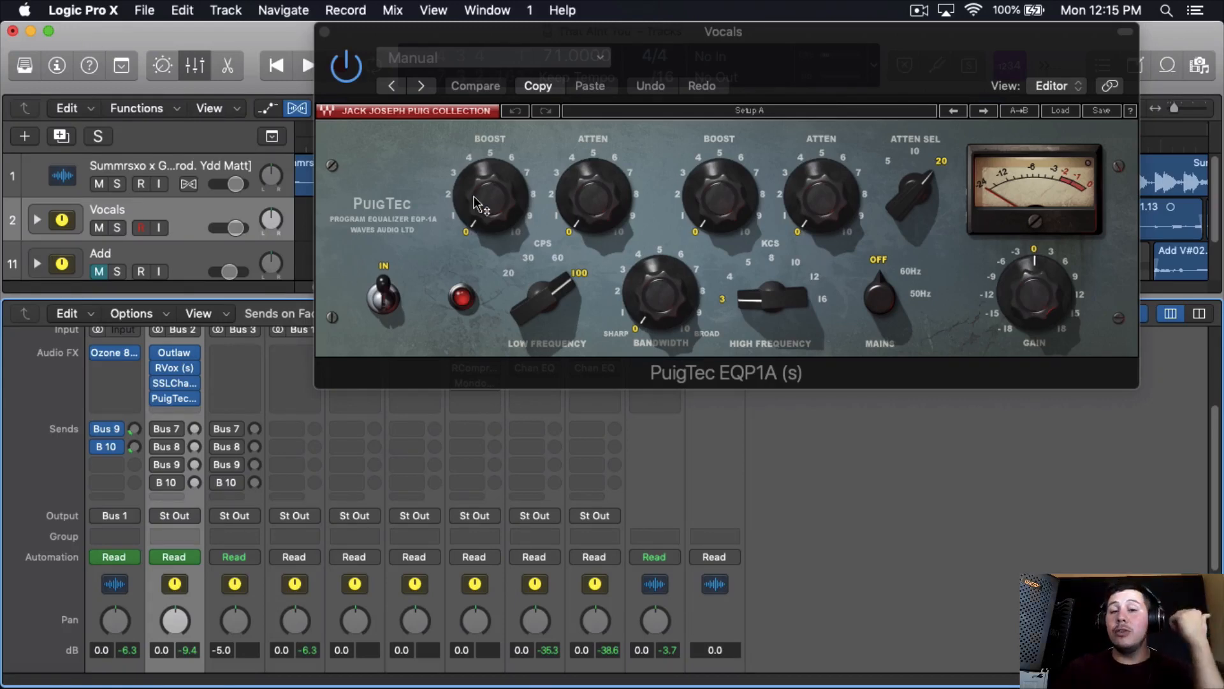
- Play the song and set the PuigTec's low-frequency boost to about 2 while listening to the vocals
mouse_move(475, 203)
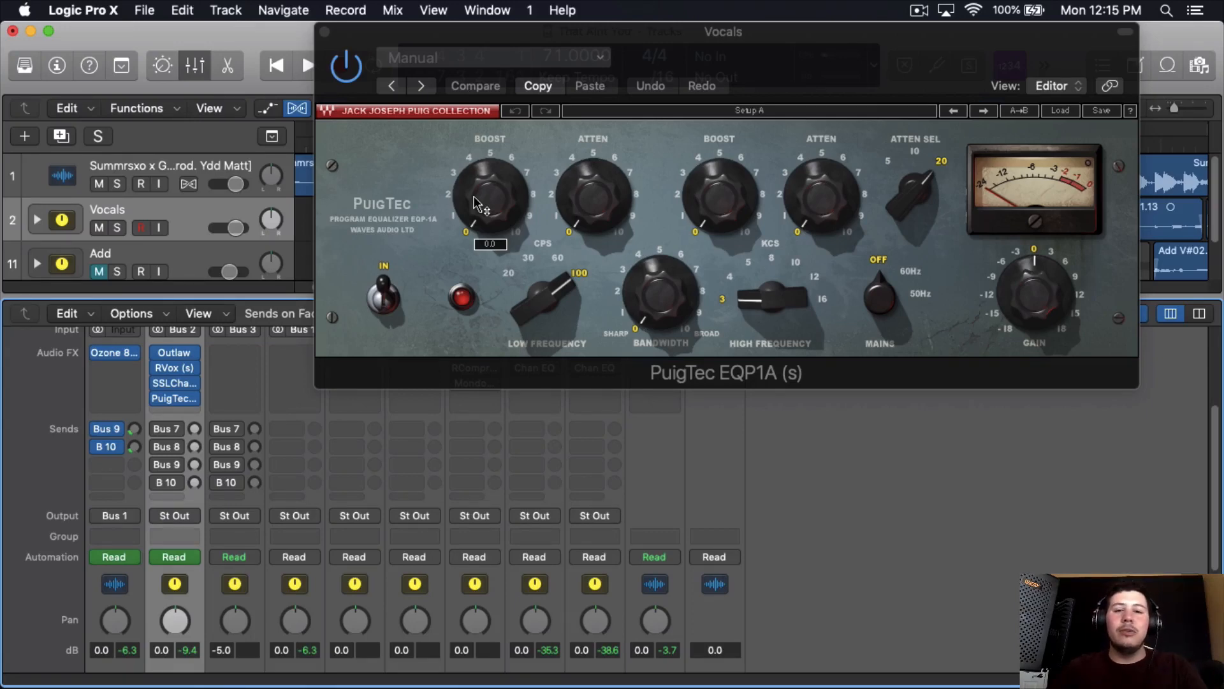
key("space")
scroll(473, 195, "up", 10)
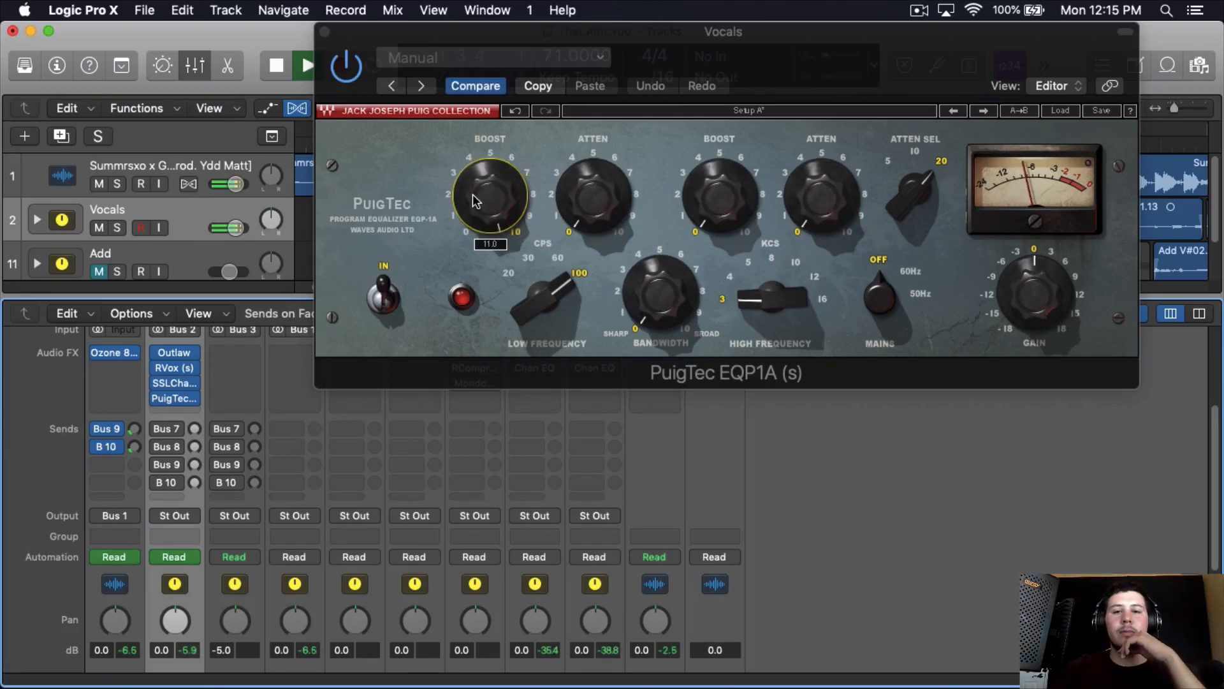
scroll(481, 197, "down", 2)
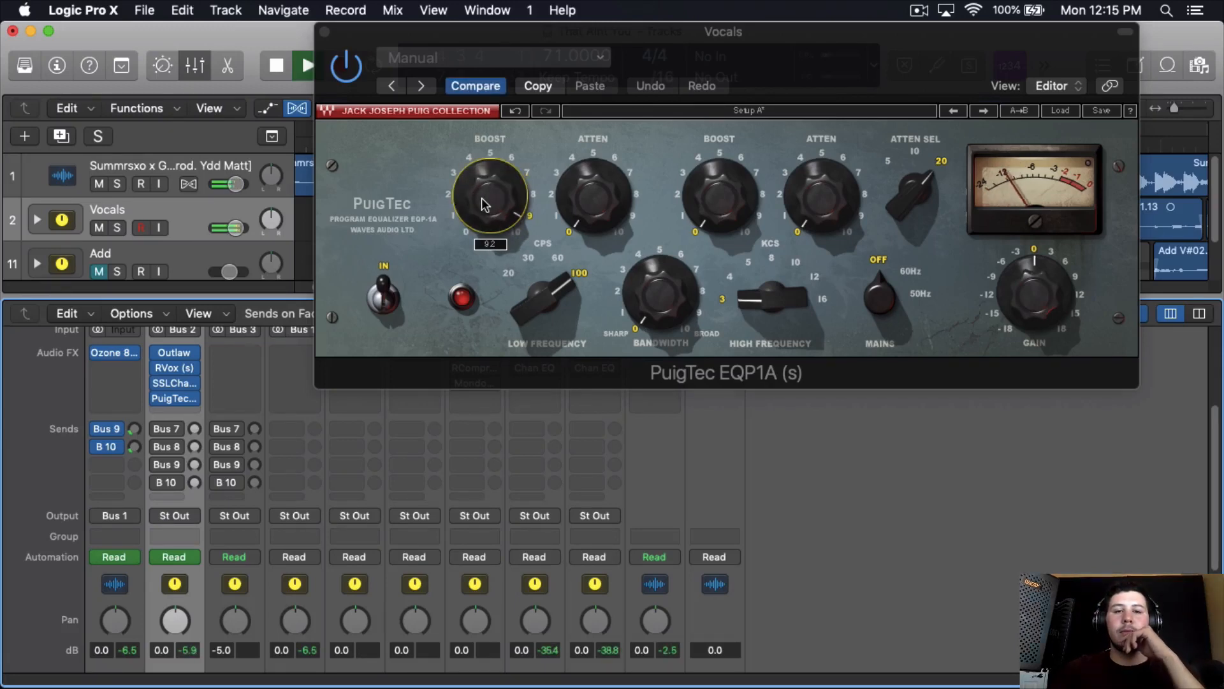
scroll(481, 198, "down", 7)
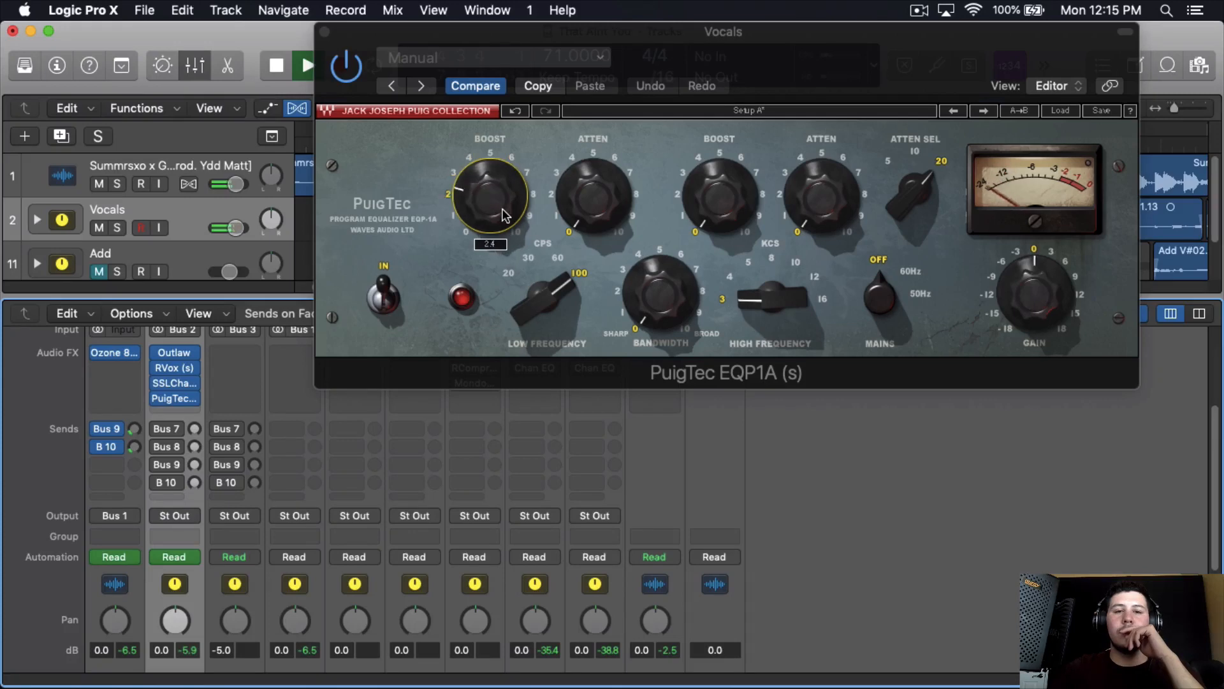
scroll(506, 215, "down", 1)
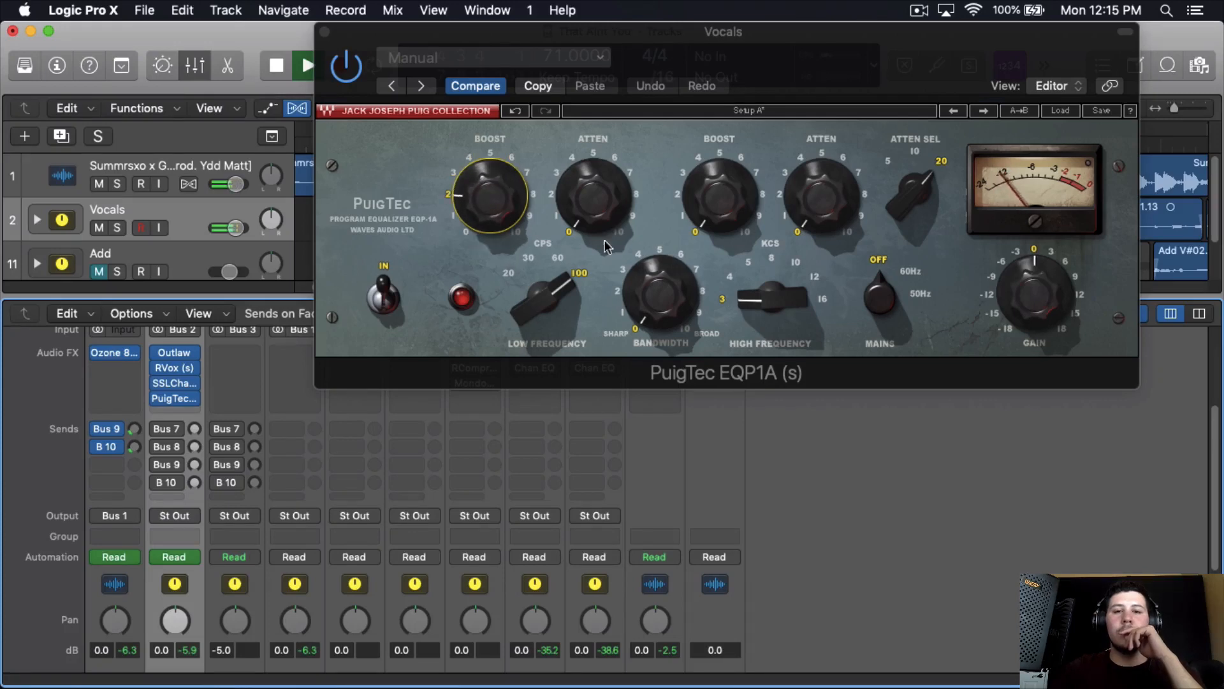
- Set the PuigTec's low-frequency attenuation to 1.0 and its high-frequency selector to 12 kHz, then stop playback
scroll(609, 208, "up", 2)
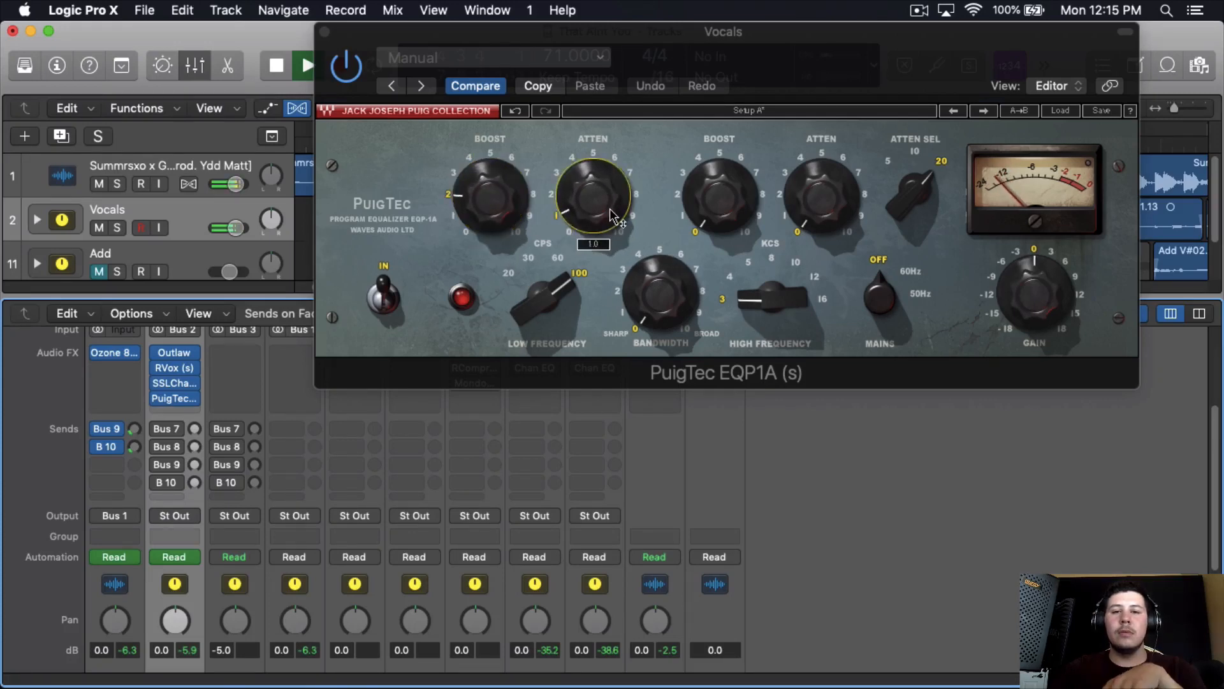
scroll(786, 302, "up", 5)
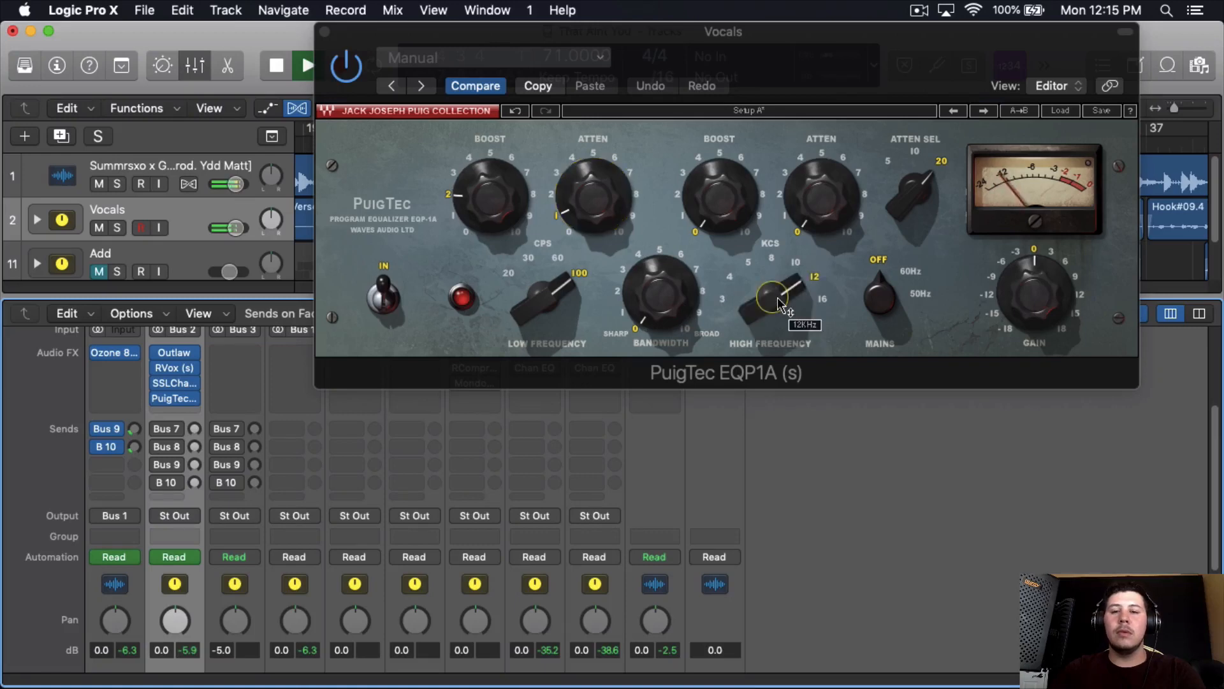
key("space")
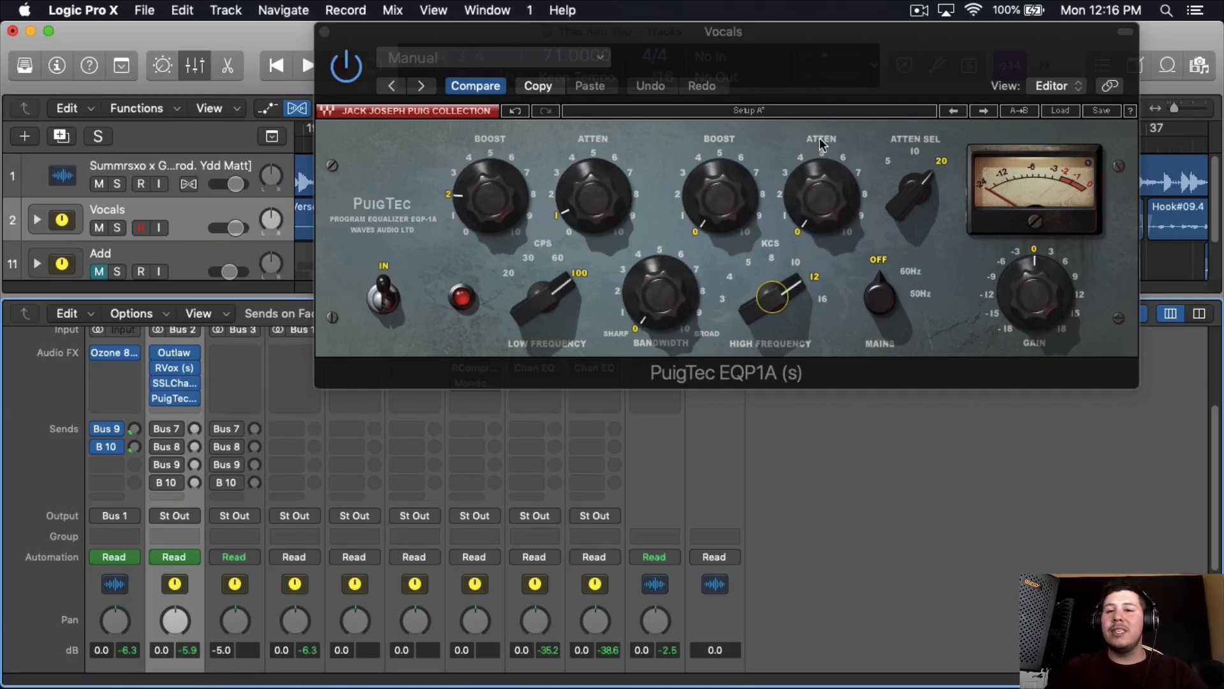
- Try the PuigTec's high-frequency boost at maximum during playback, comparing the high-frequency attenuation at 0 and 11
mouse_move(925, 195)
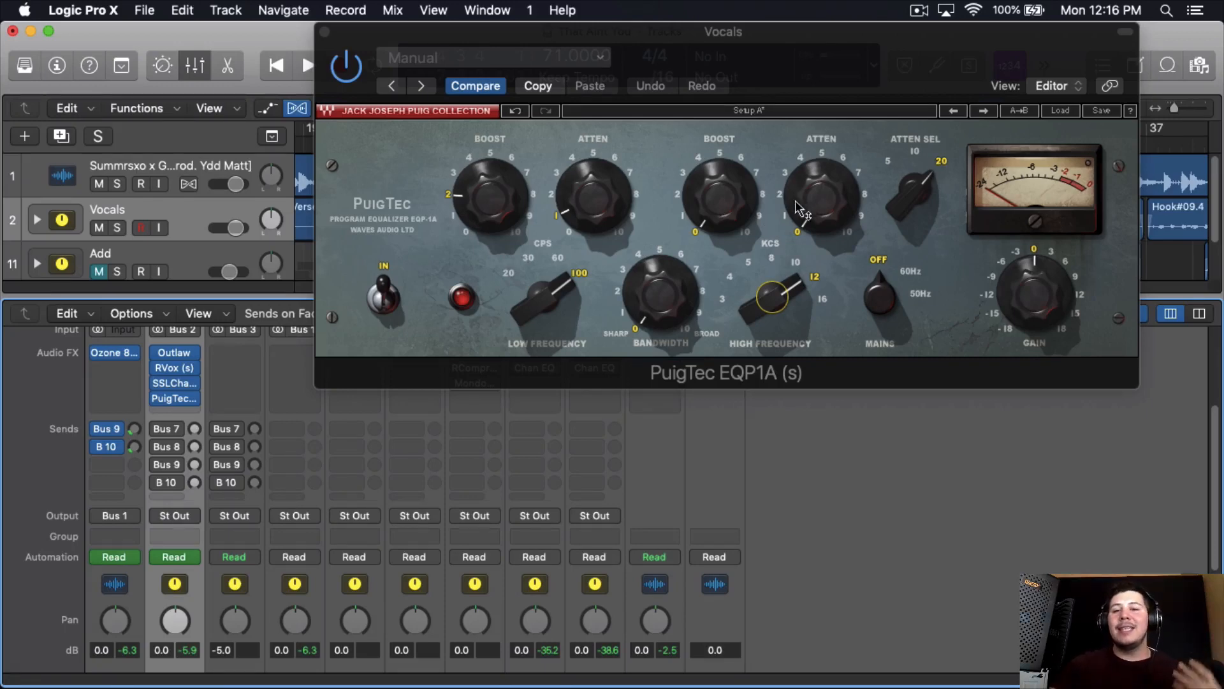
mouse_move(799, 198)
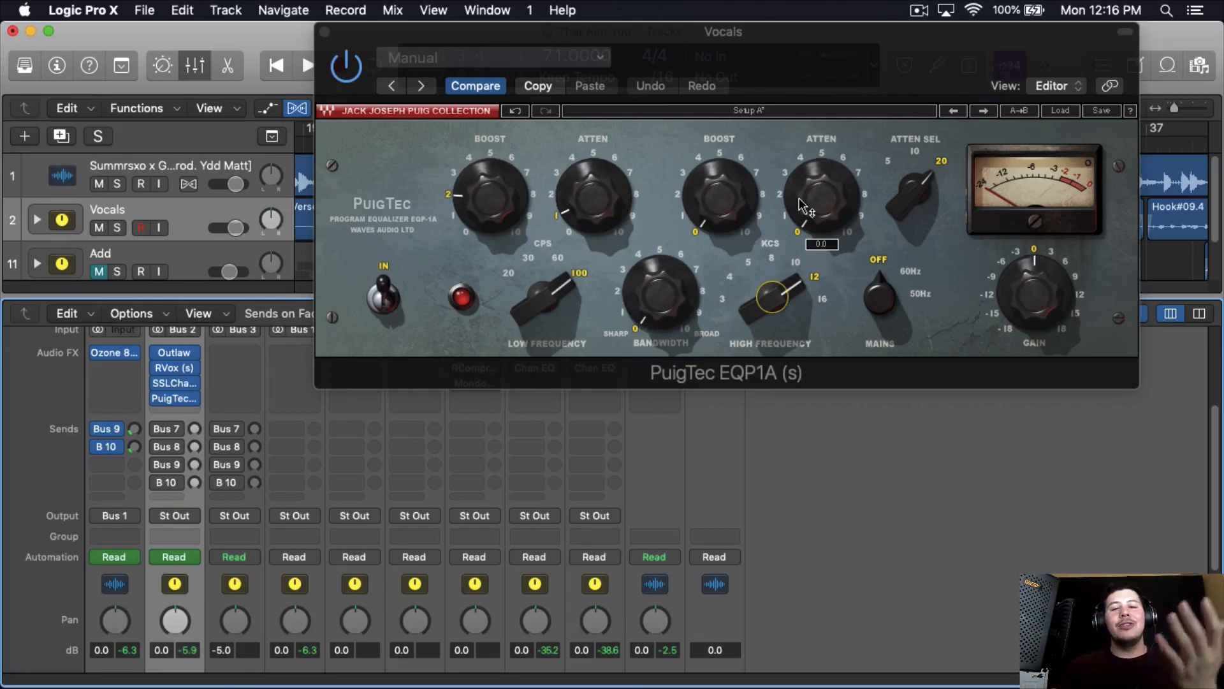
key("space")
left_click_drag(703, 217, 800, 201)
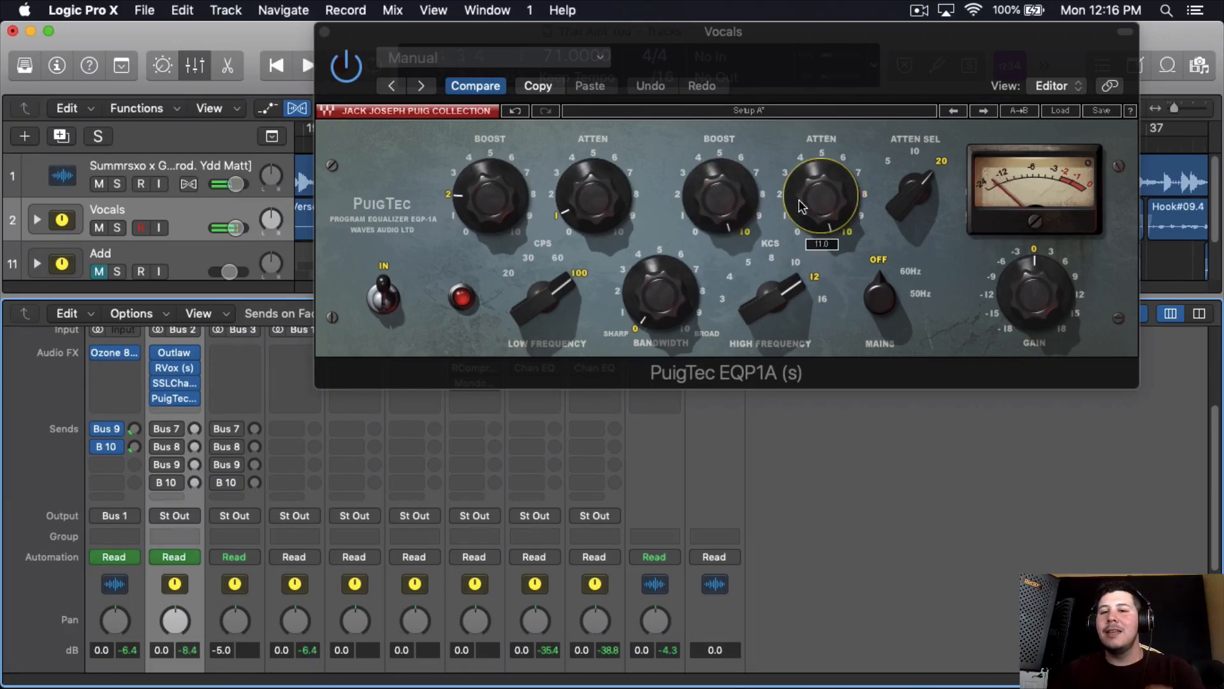
key("space")
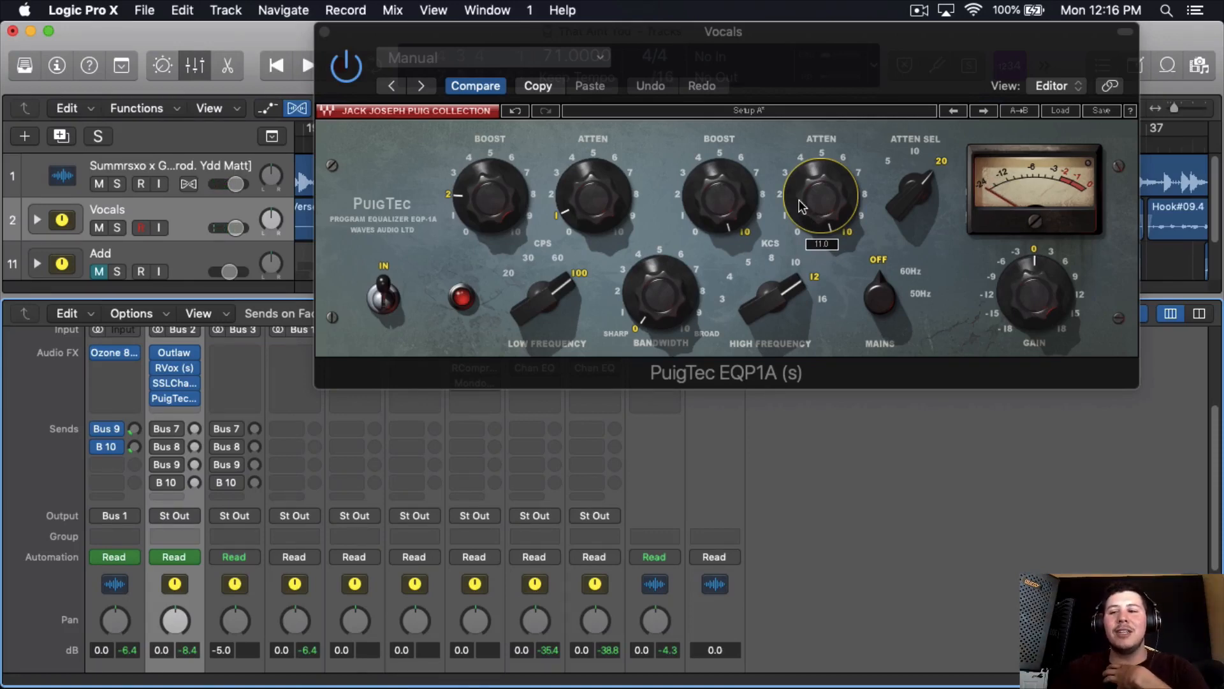
key("space")
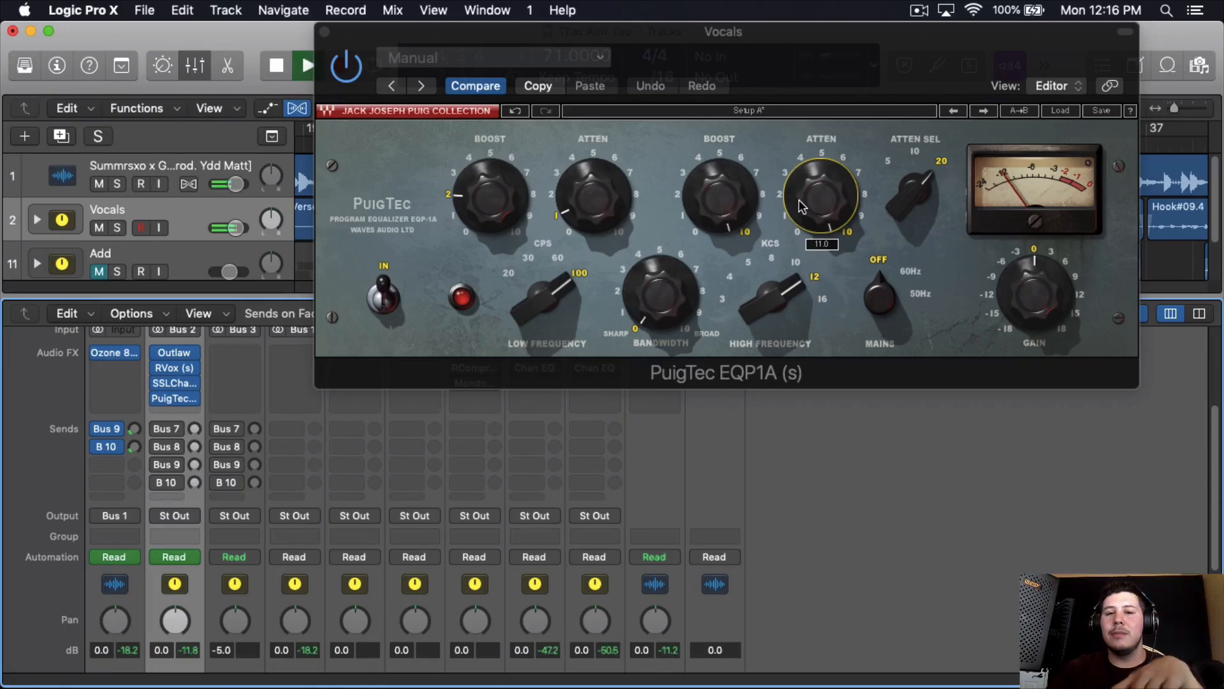
left_click(802, 205, "alt")
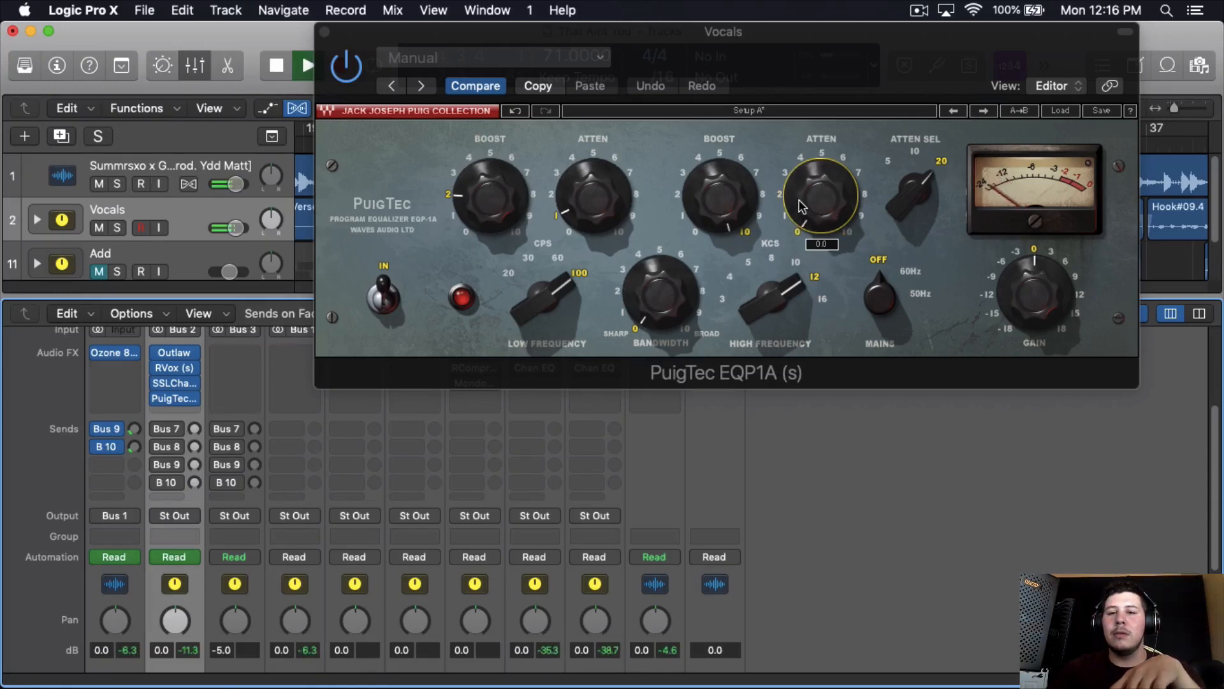
scroll(802, 207, "up", 10)
scroll(802, 206, "up", 3)
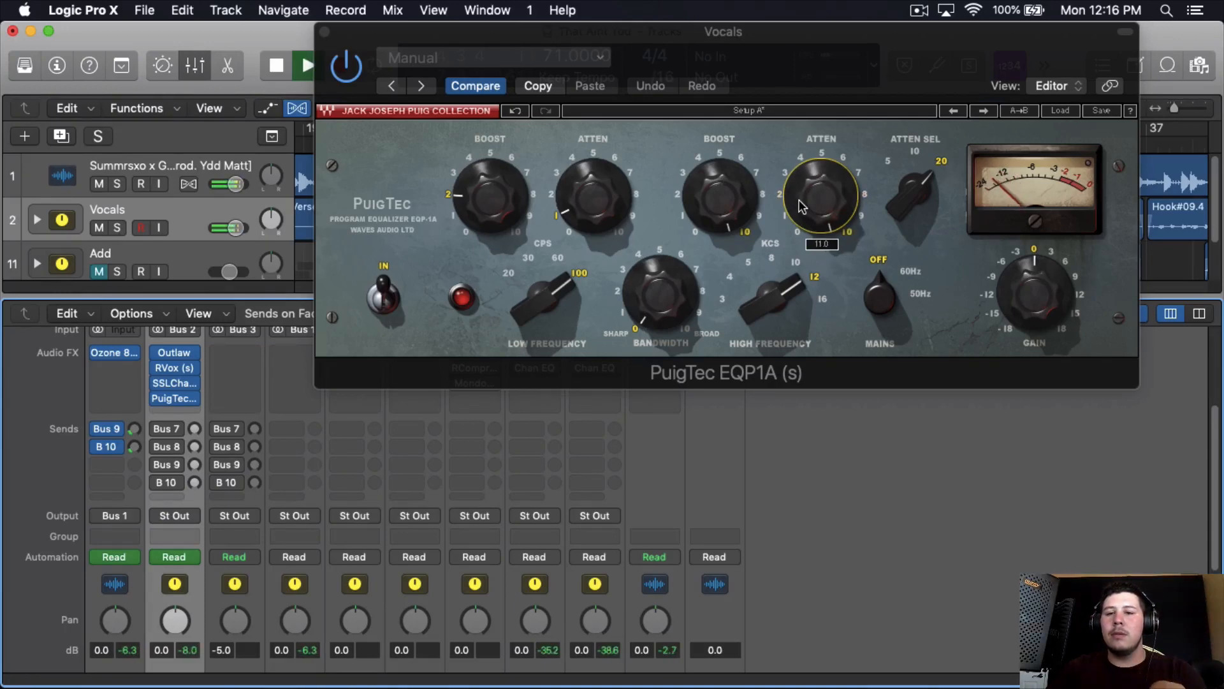
key("space")
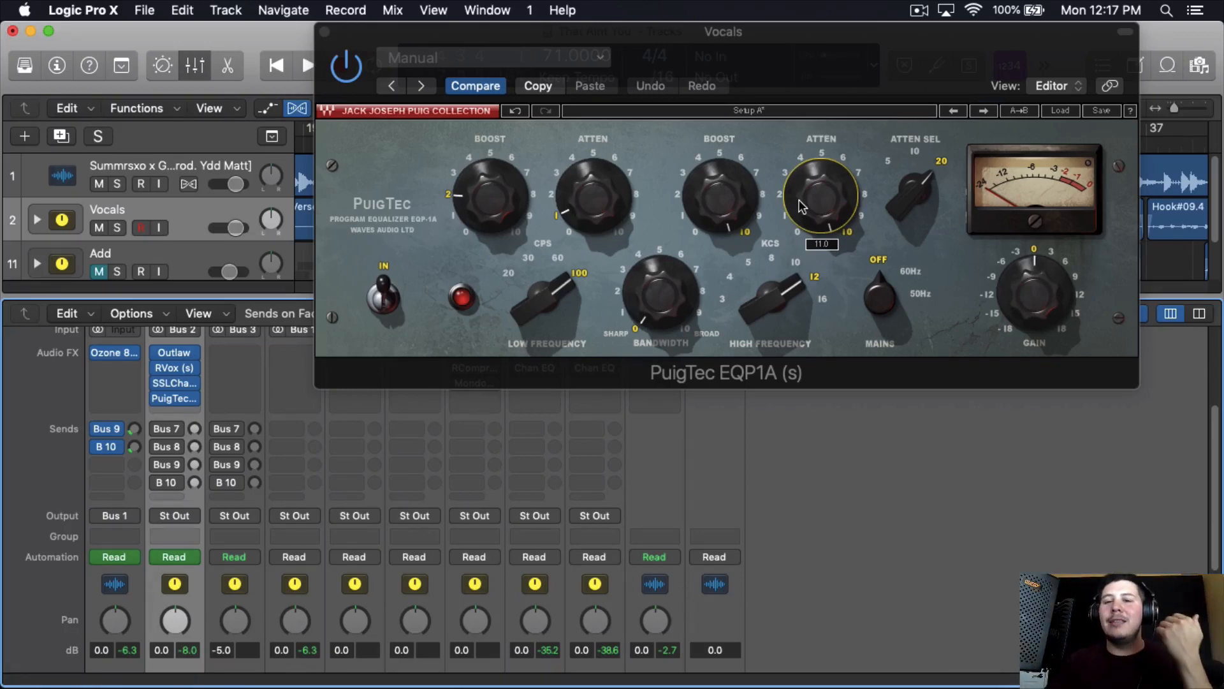
- Set the PuigTec's high-frequency boost to about 3 and its high-frequency attenuation to about 2 while playing the vocals
scroll(802, 205, "down", 5)
scroll(802, 205, "down", 4)
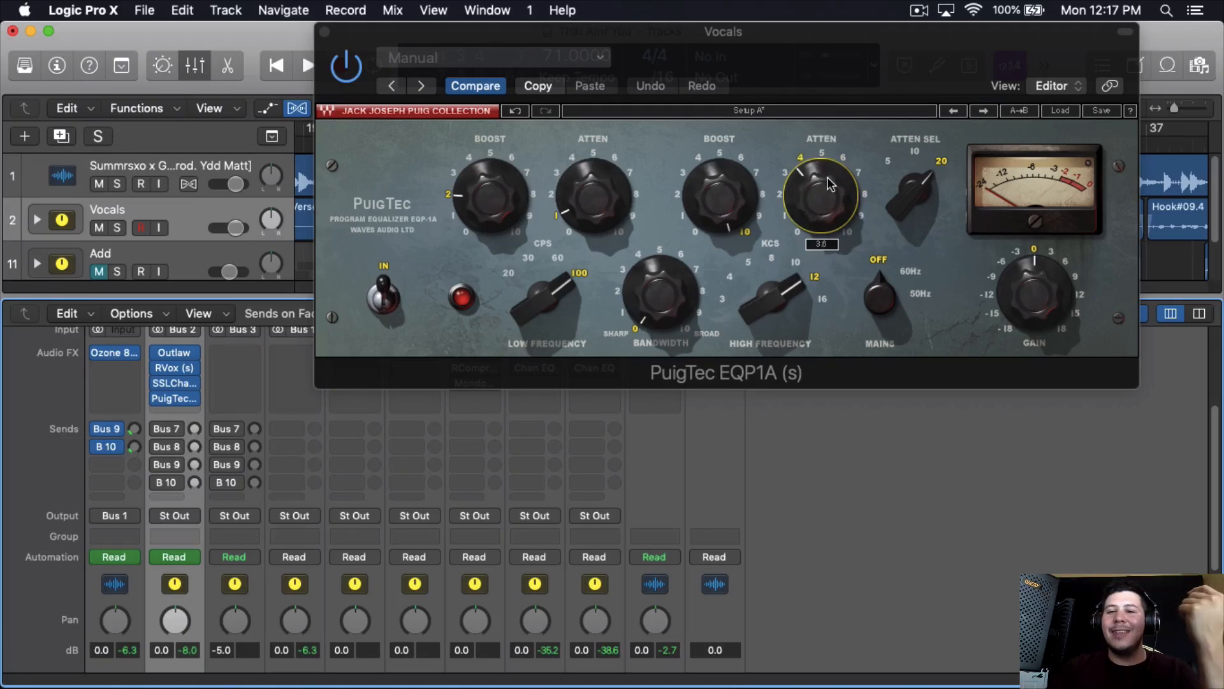
scroll(740, 229, "down", 4)
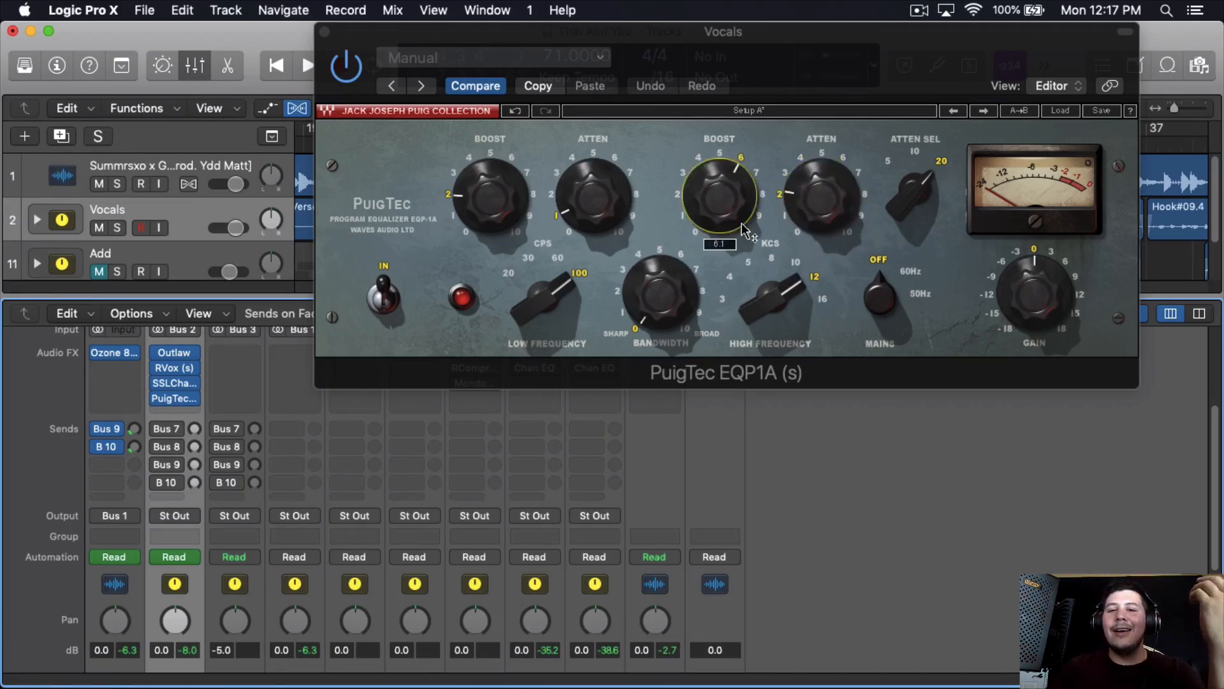
scroll(822, 229, "down", 3)
key("space")
scroll(717, 229, "down", 3)
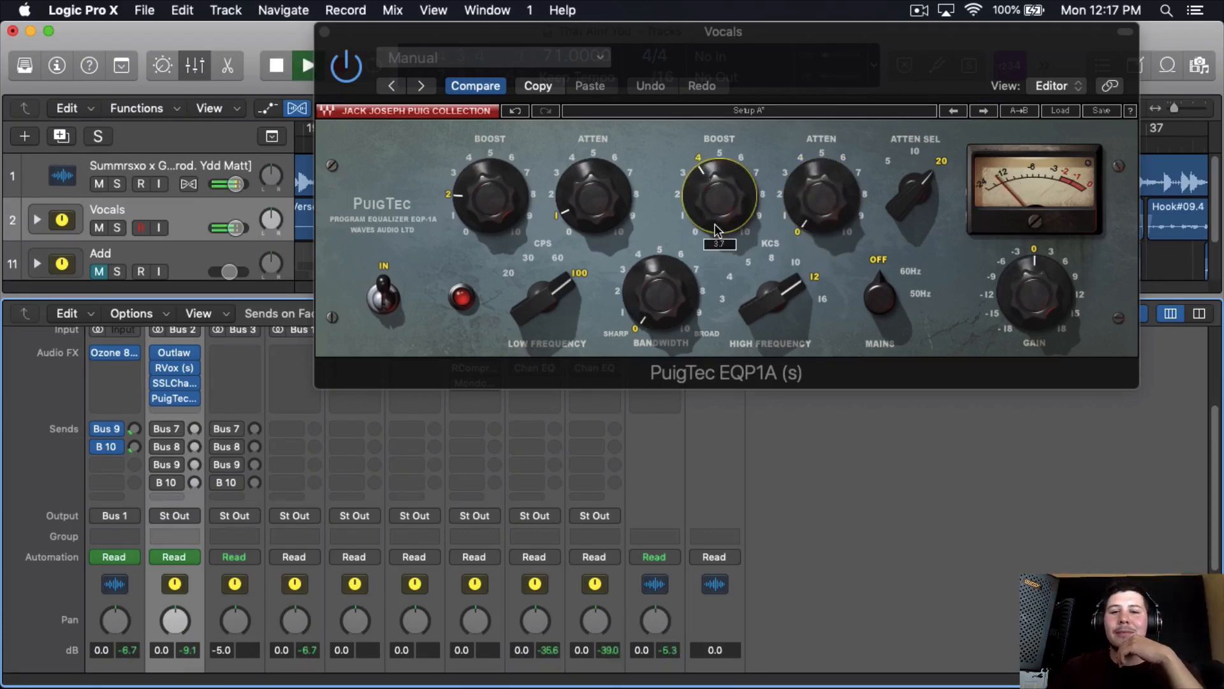
scroll(717, 230, "down", 2)
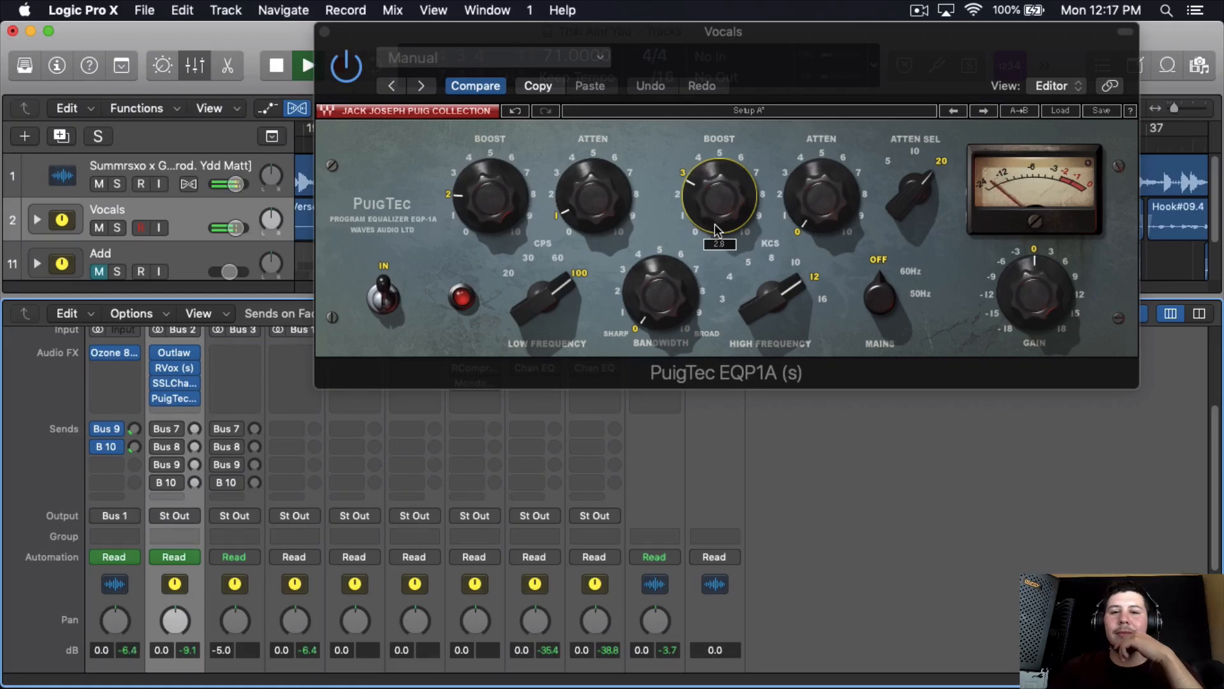
scroll(801, 220, "up", 2)
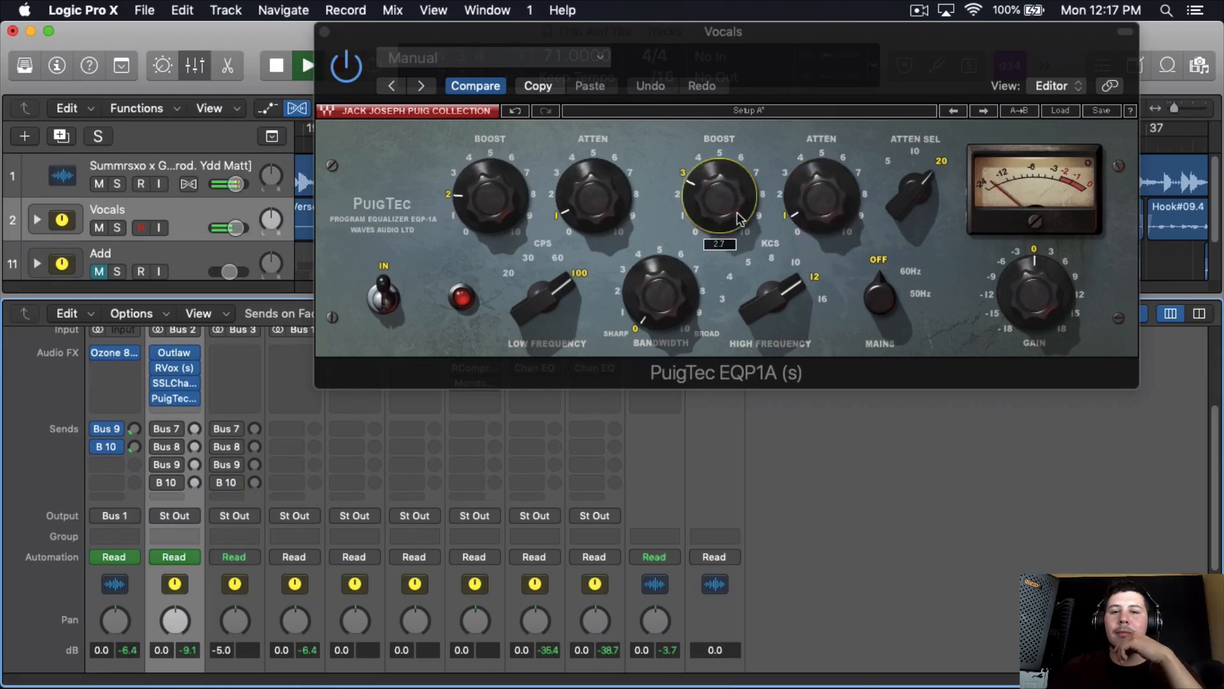
scroll(738, 220, "up", 3)
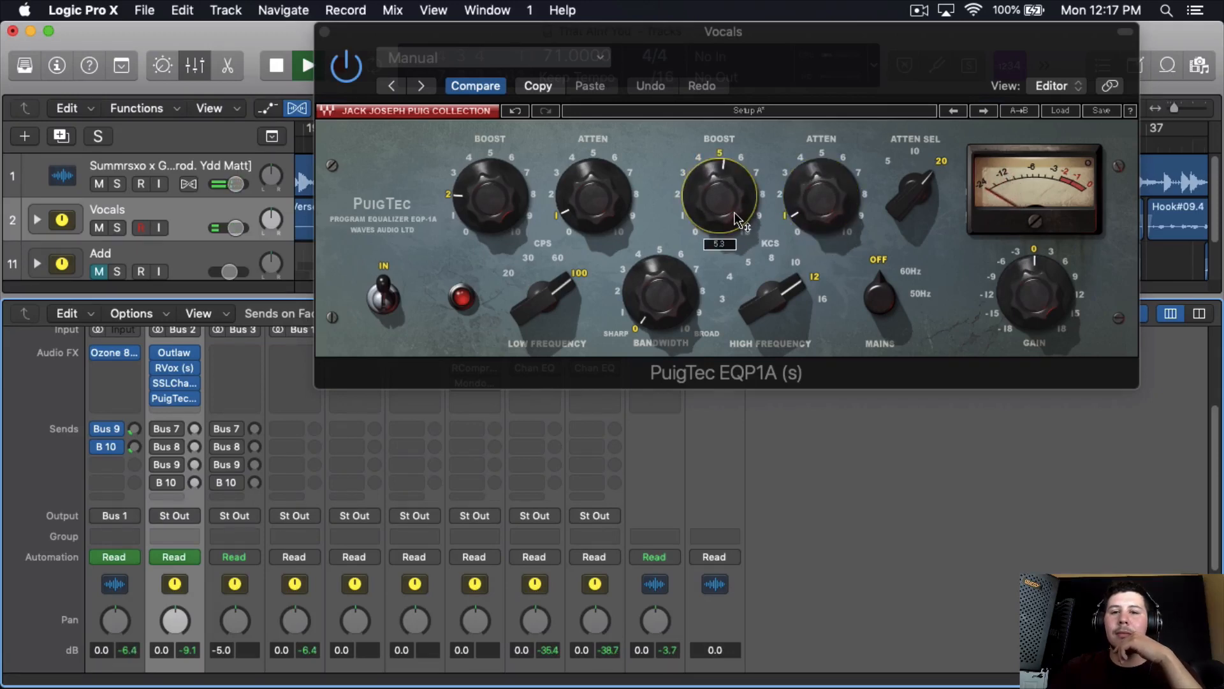
scroll(738, 220, "down", 3)
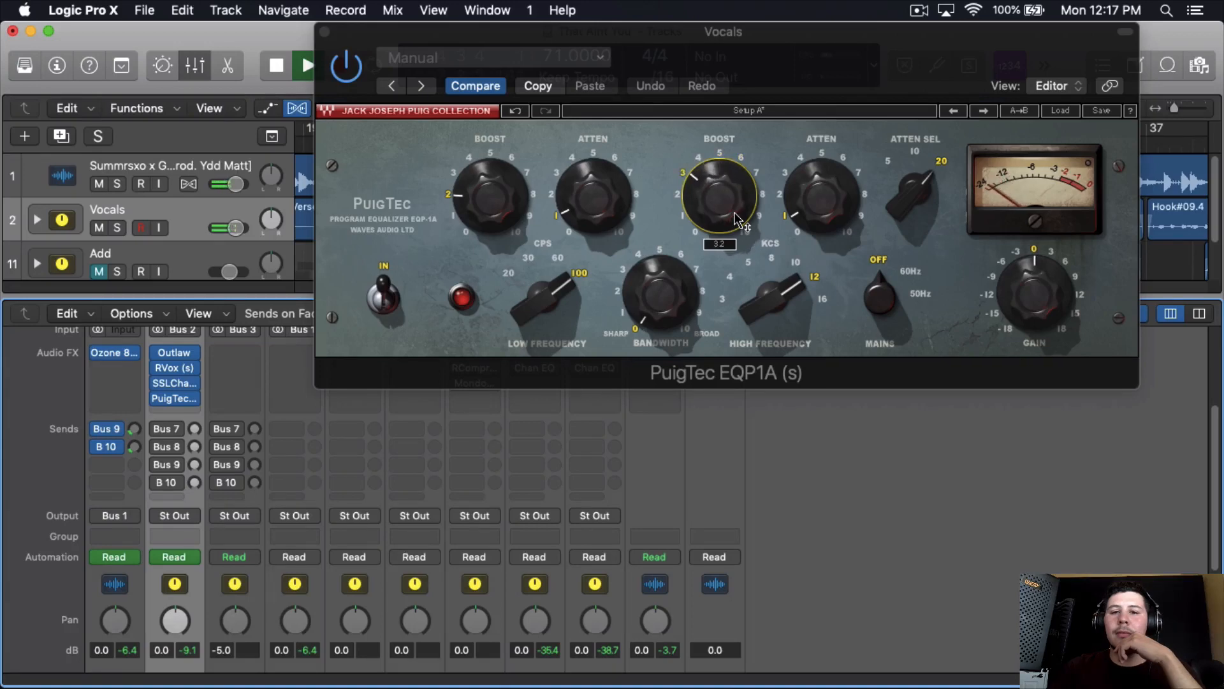
scroll(740, 220, "down", 2)
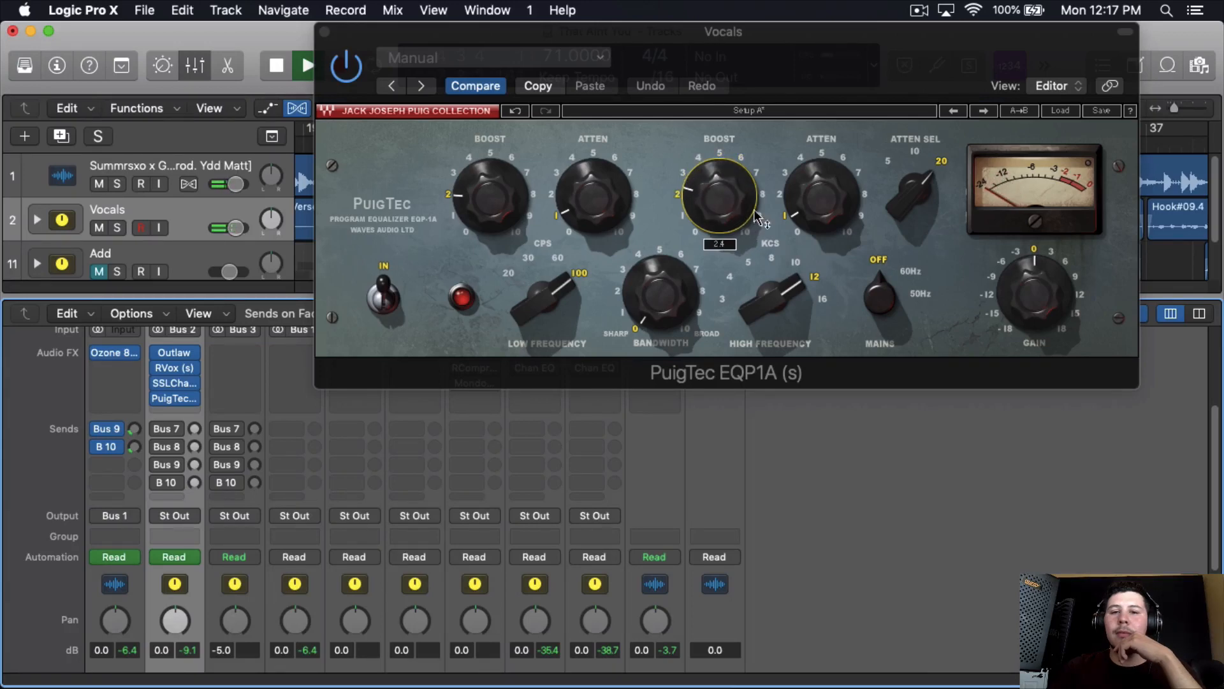
scroll(805, 215, "up", 1)
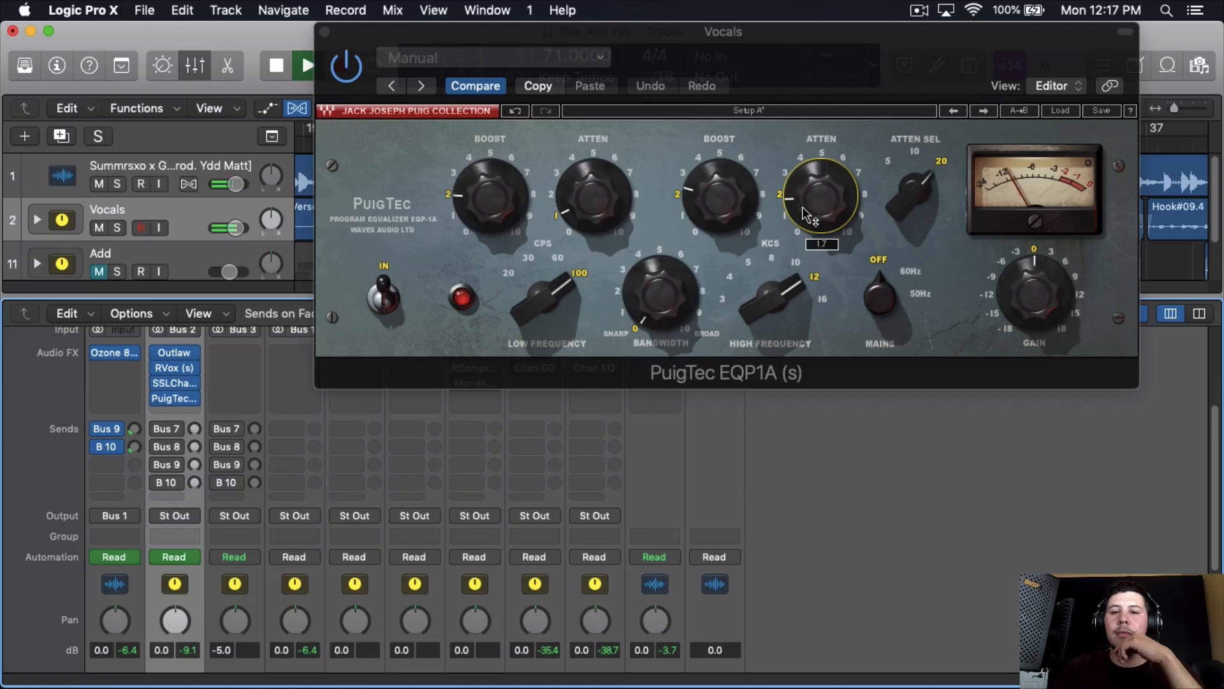
left_click_drag(734, 220, 743, 153)
left_click_drag(753, 57, 751, 57)
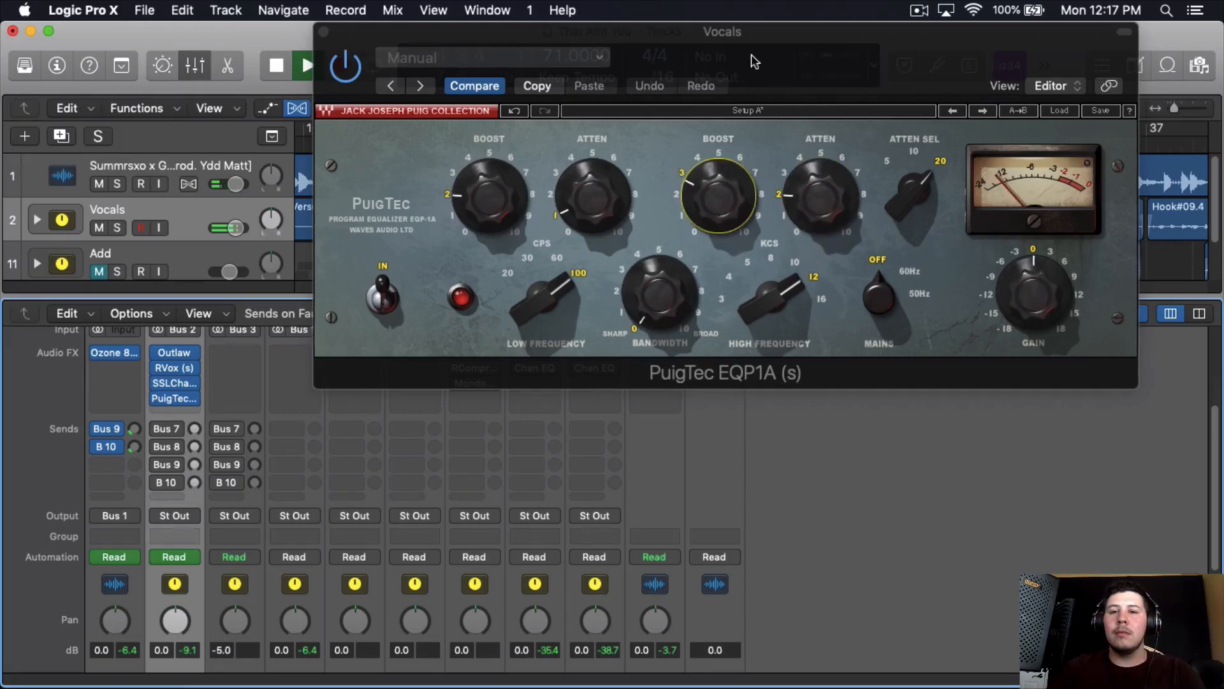
left_click_drag(714, 186, 714, 180)
- Uncover the timeline, return to the song's start, enable the cycle region and extend it from bar 4 to about bar 23, then stop playback
left_click_drag(689, 59, 605, 393)
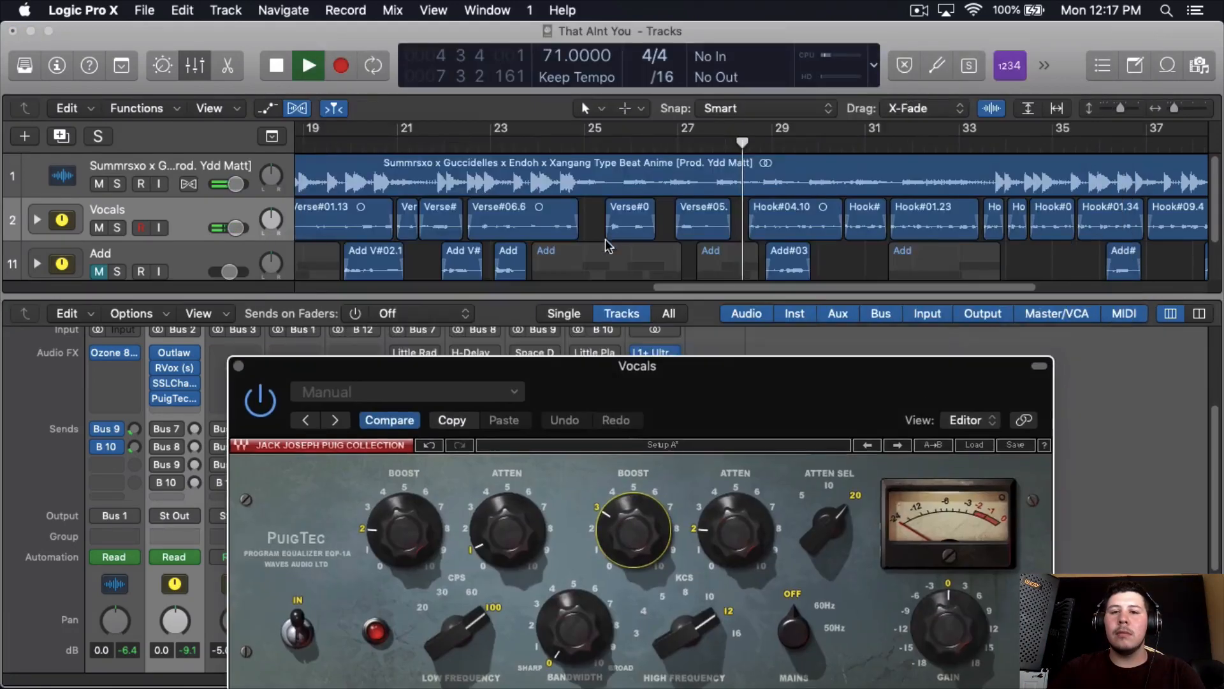
key("Return")
left_click(480, 132)
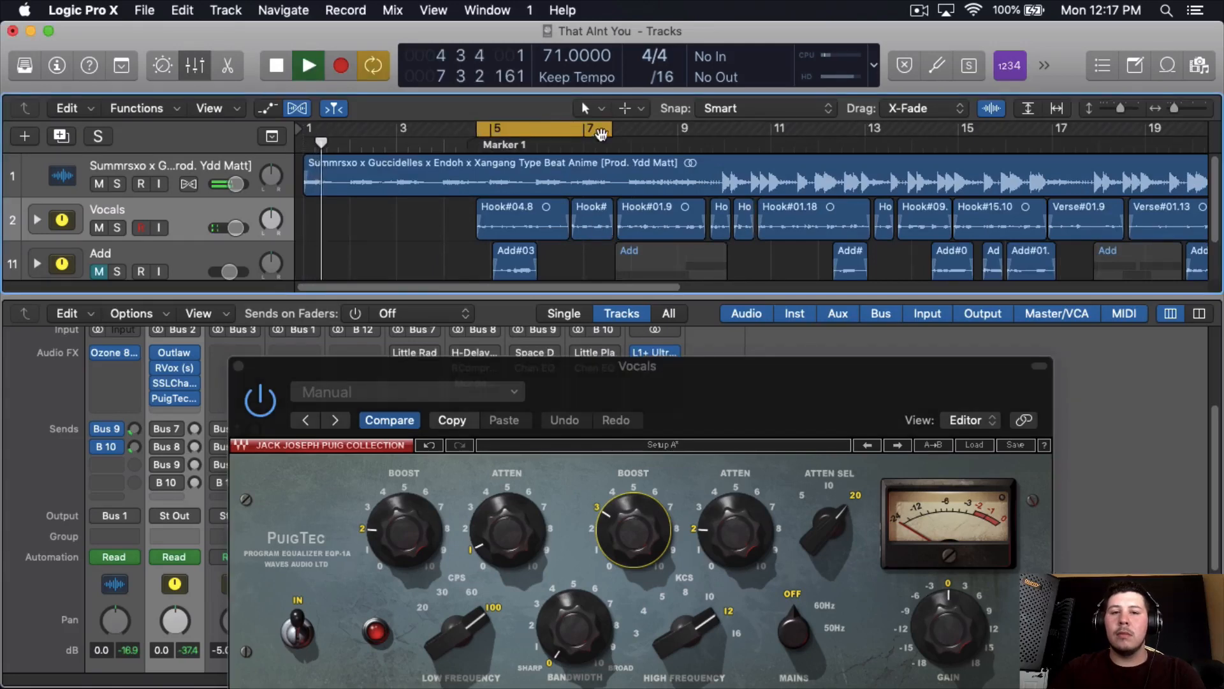
left_click_drag(609, 129, 1196, 105)
key("space")
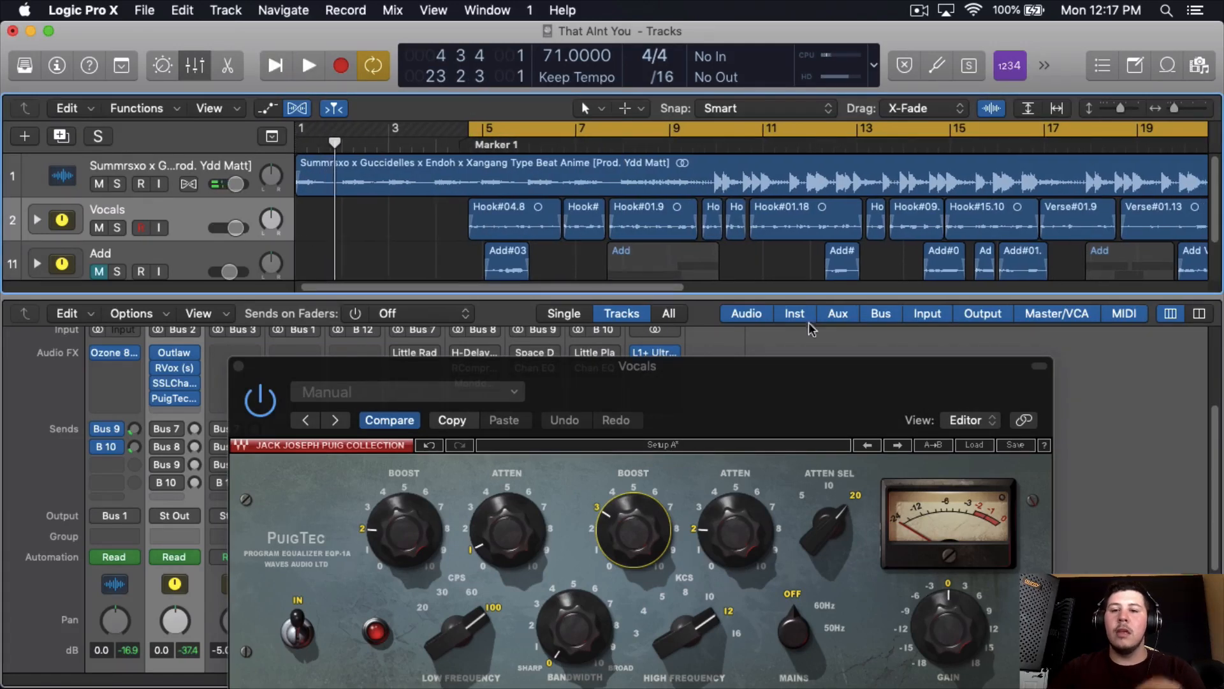
- Close the PuigTec window and insert the Waves F6-RTA (s) in the next free Audio FX slot of the Vocals channel
left_click_drag(733, 377, 704, 181)
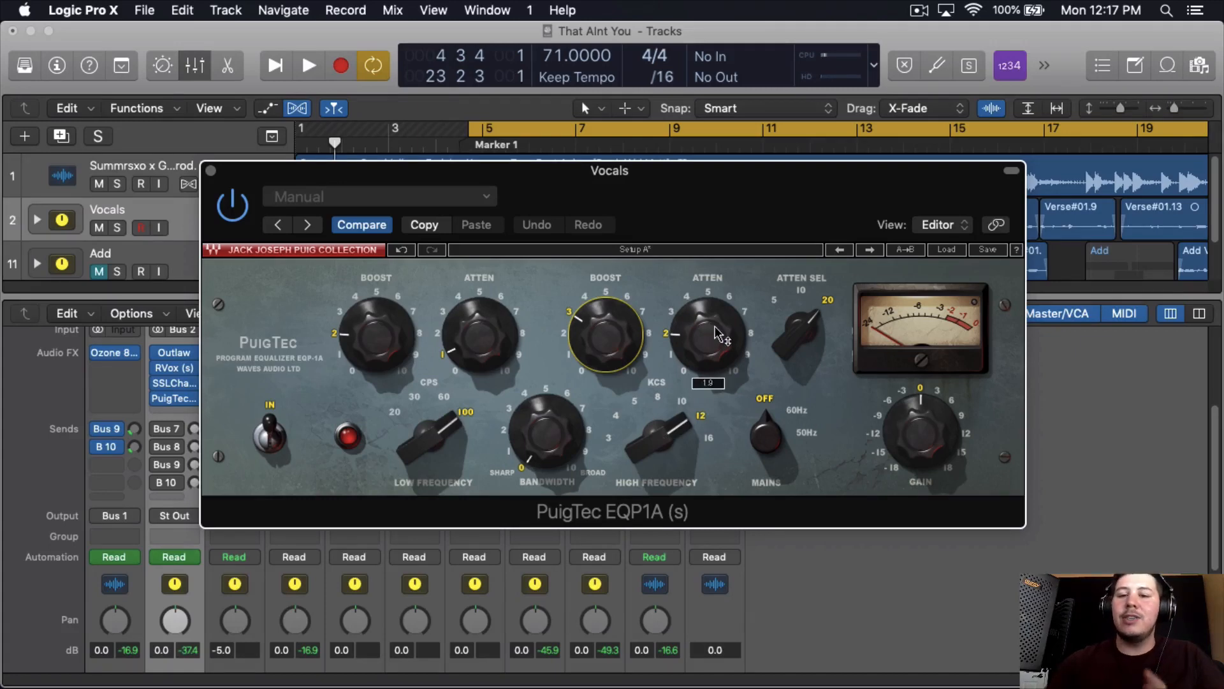
left_click(210, 171)
left_click(174, 412)
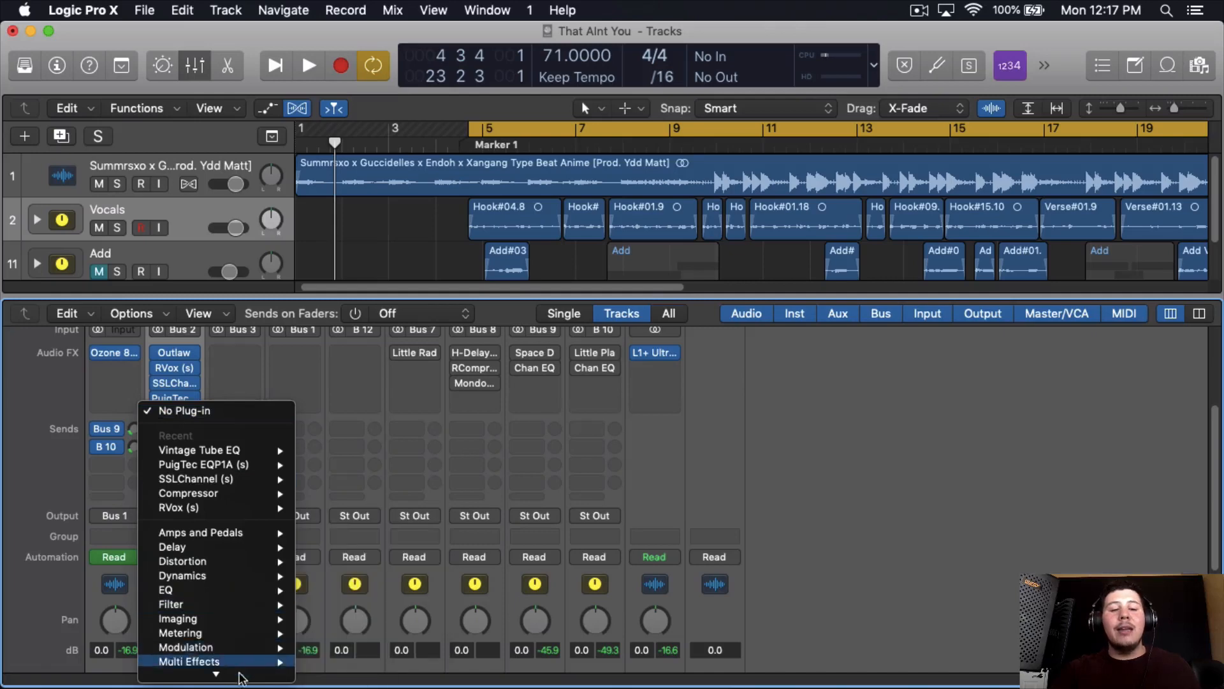
mouse_move(245, 672)
mouse_move(394, 671)
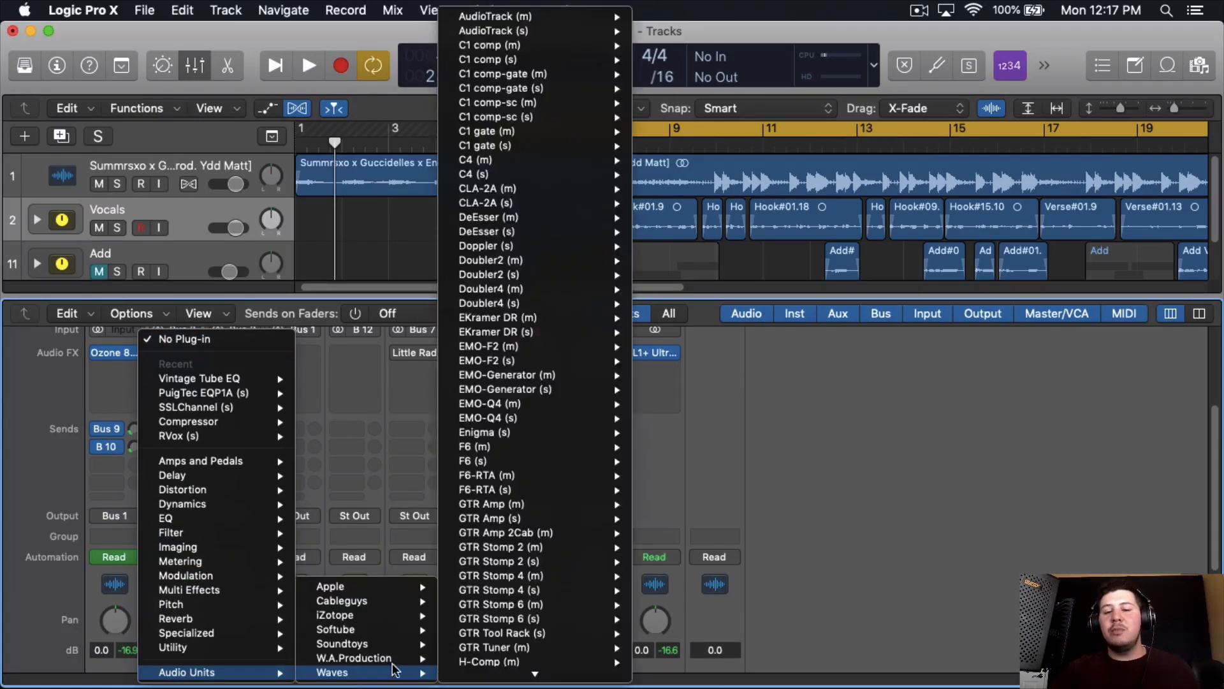
mouse_move(508, 377)
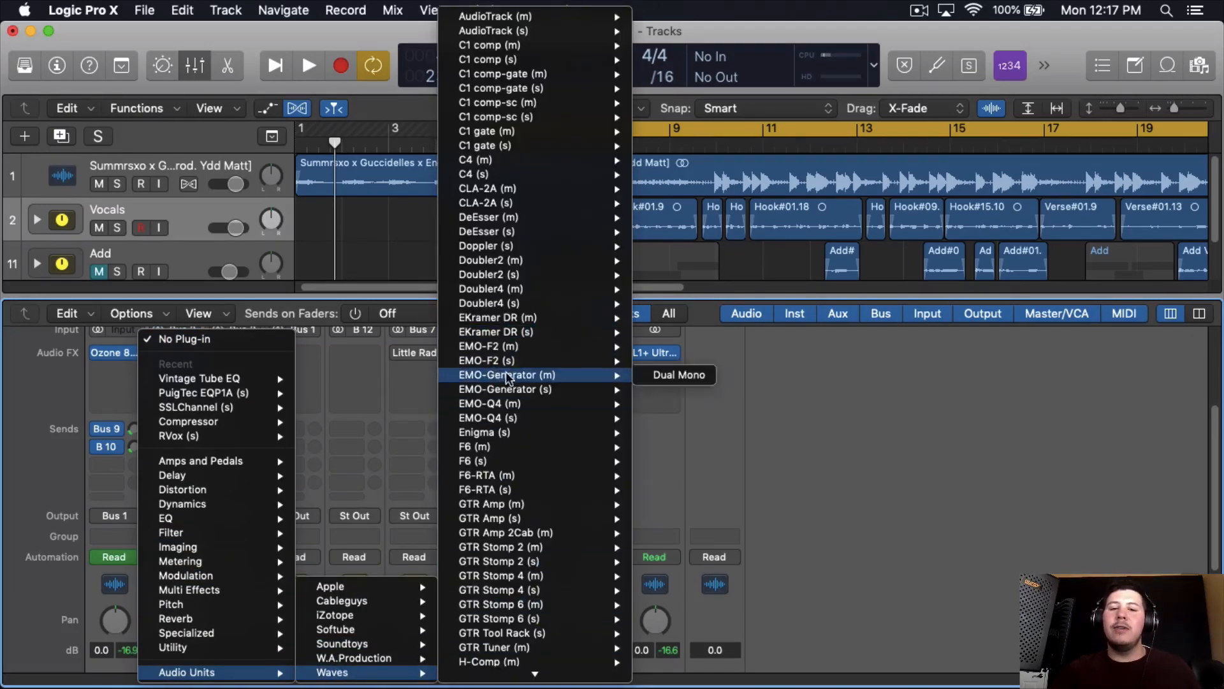
mouse_move(552, 322)
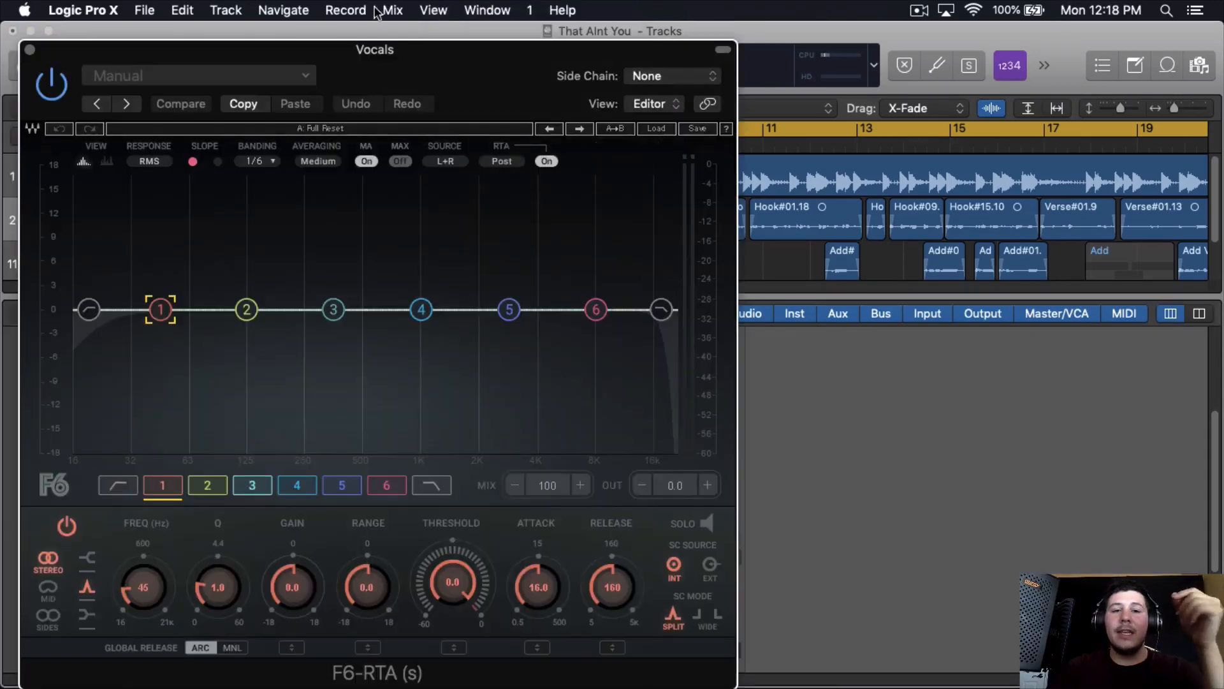
left_click_drag(416, 30, 532, 30)
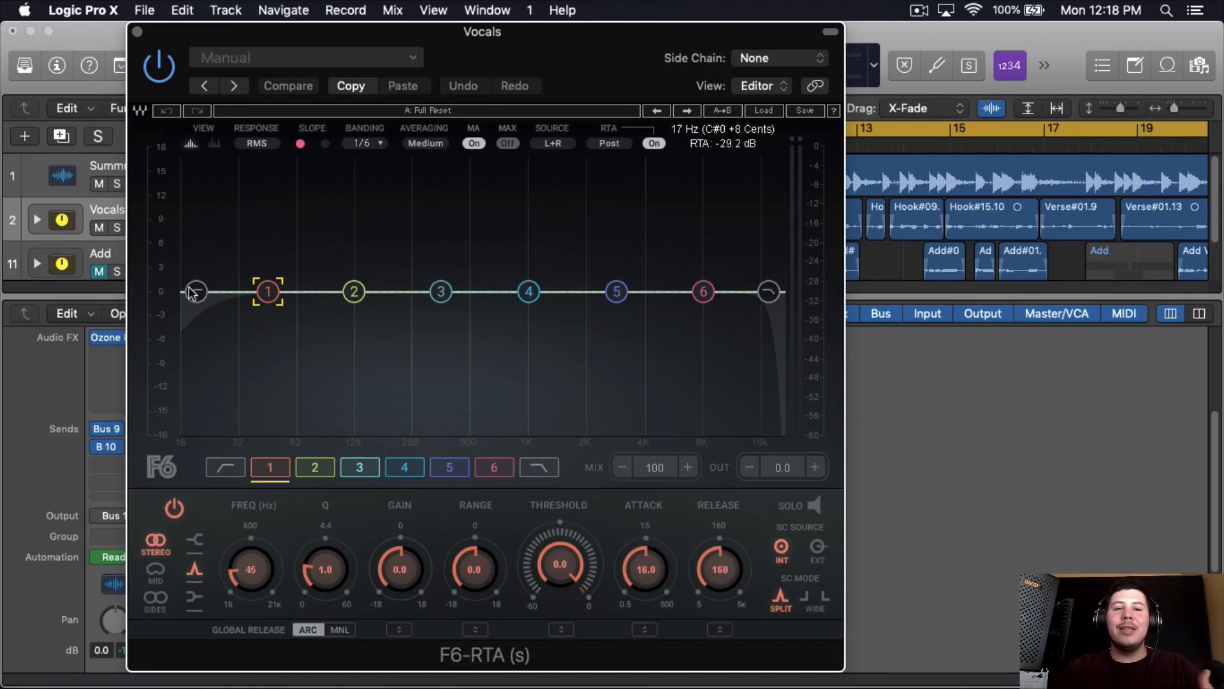
left_click_drag(497, 31, 585, 30)
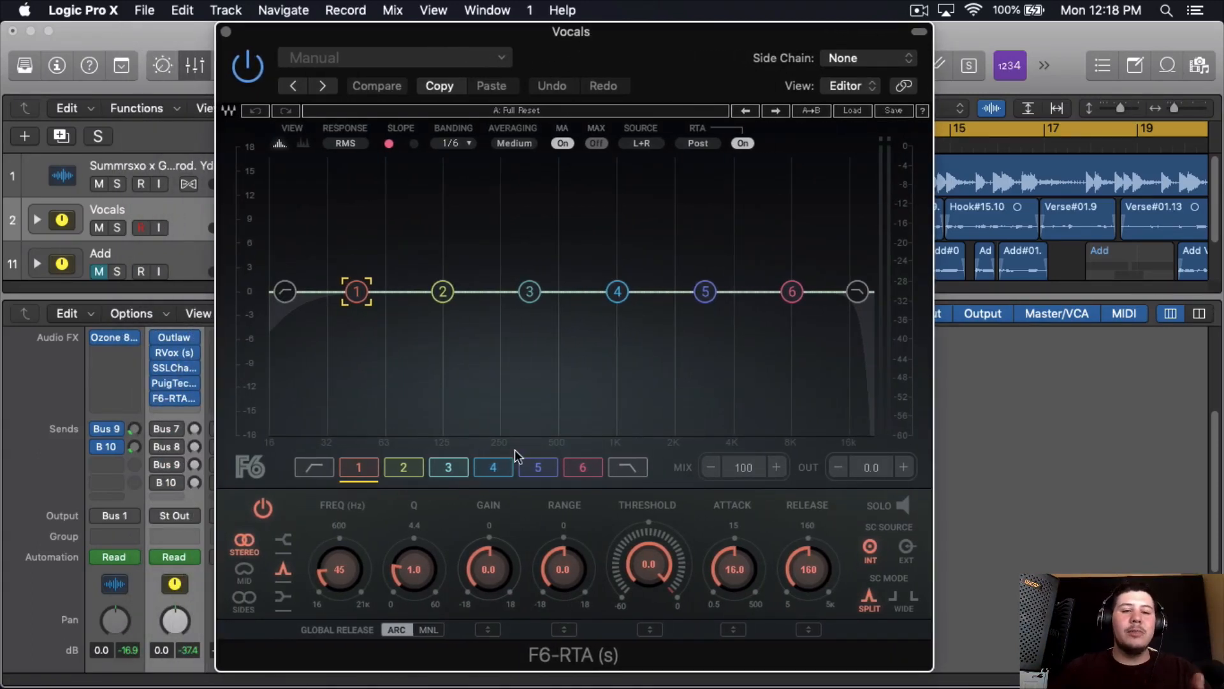
- During playback, set the F6 low-cut filter to about 136 Hz and band 3 to 402 Hz, Q 1.4, gain -1.4 and range -1.9
left_click(285, 293)
left_click_drag(328, 574, 342, 578)
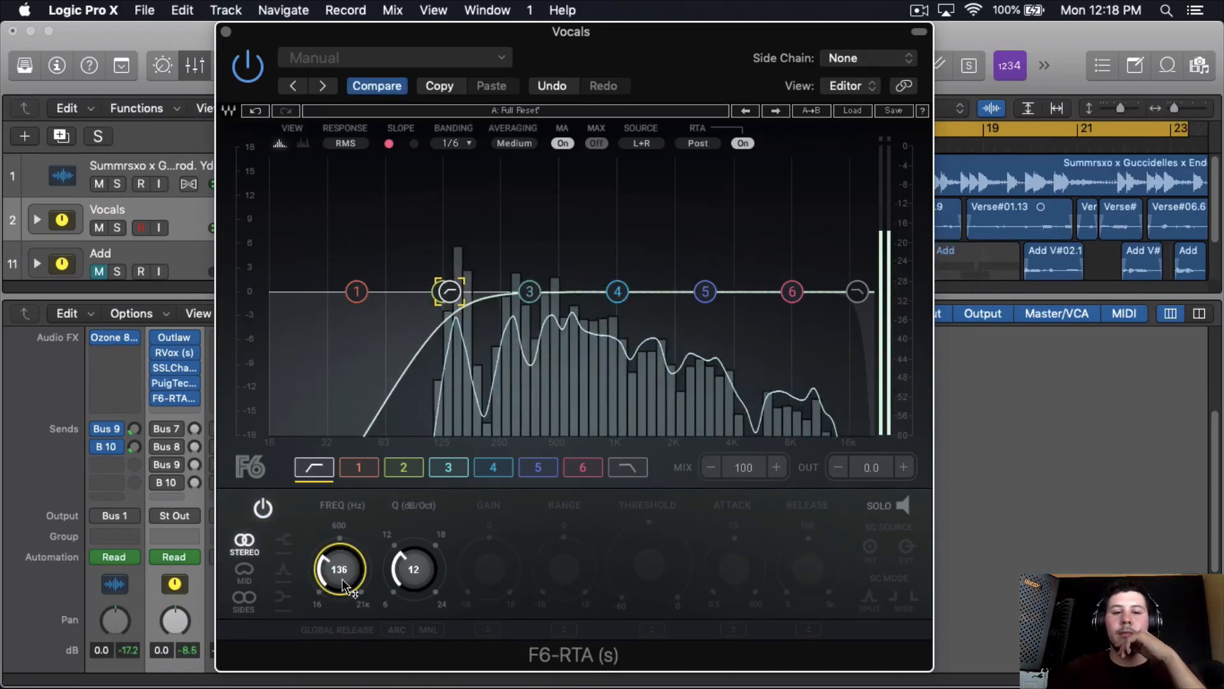
left_click(529, 294)
left_click_drag(420, 577, 491, 566)
left_click_drag(355, 585, 358, 581)
left_click_drag(543, 576, 510, 590)
scroll(509, 583, "down", 5)
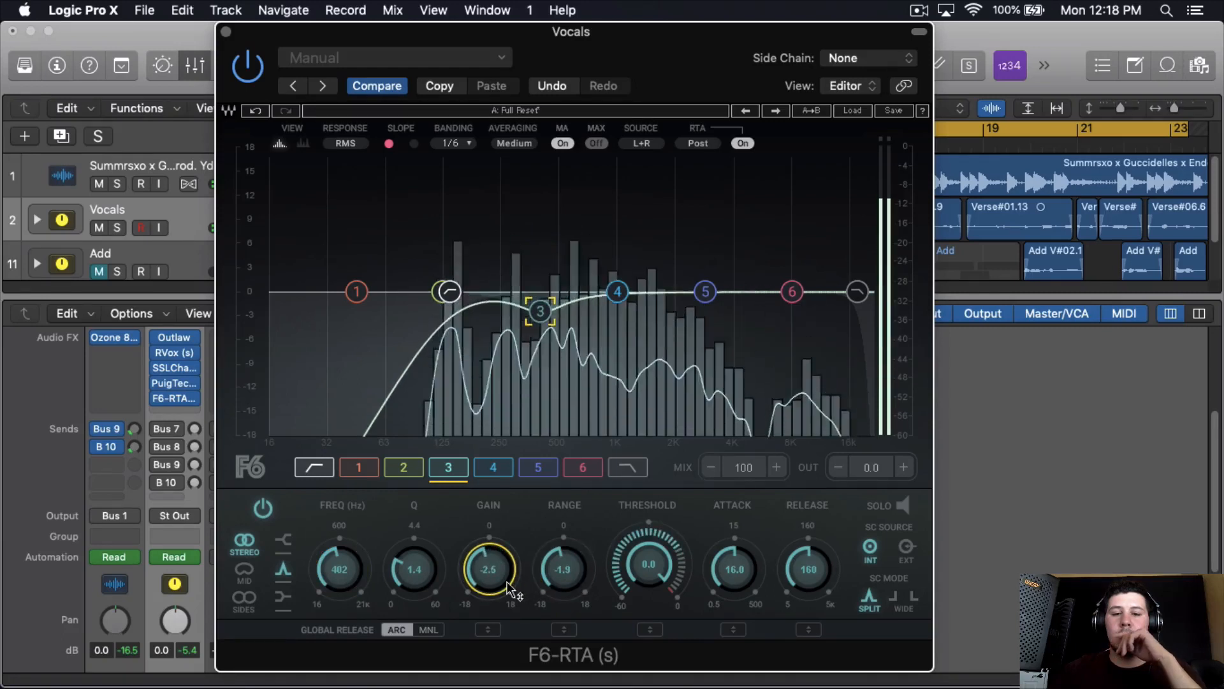
scroll(508, 583, "up", 2)
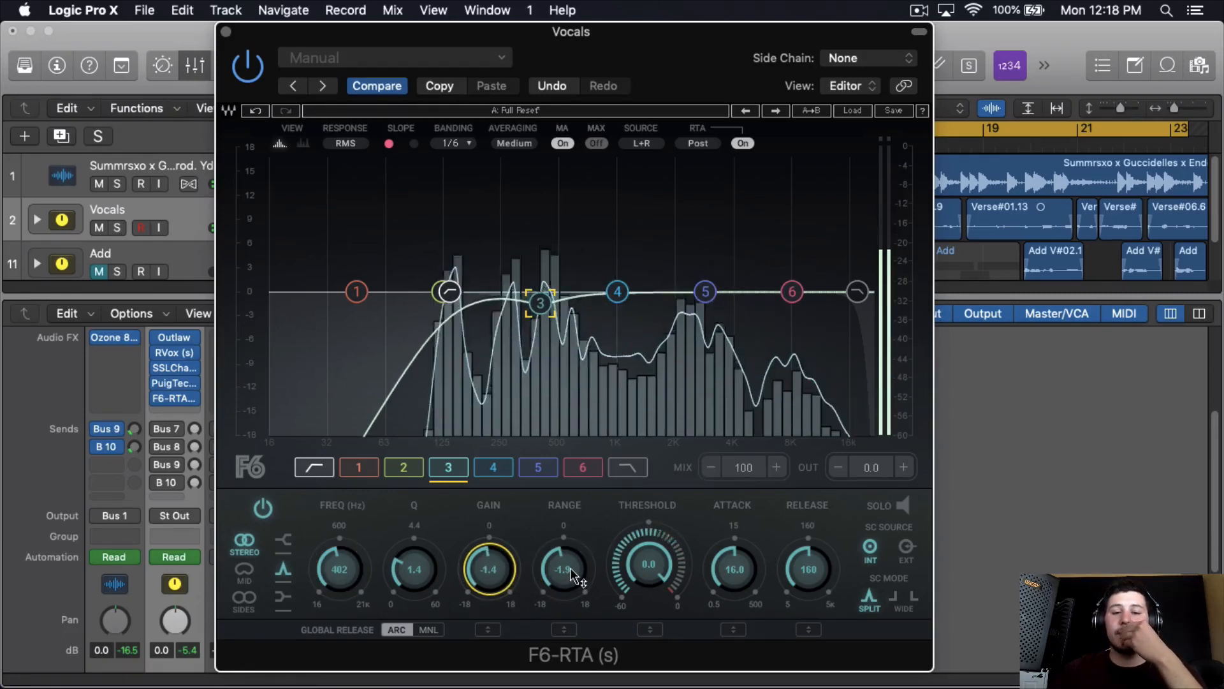
- Set F6 band 3's threshold to -8.6, attack to 2.2 and release to 19, audition the vocals and stop playback
scroll(653, 580, "down", 5)
scroll(749, 583, "down", 3)
scroll(750, 583, "down", 2)
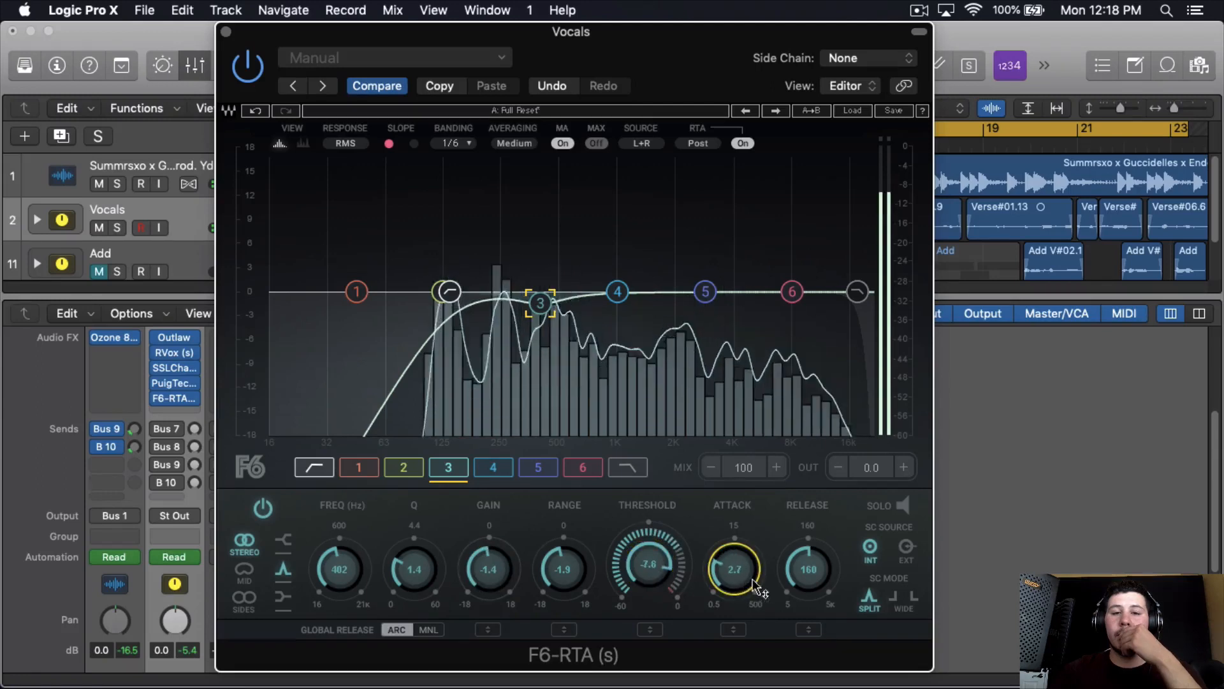
scroll(807, 582, "down", 5)
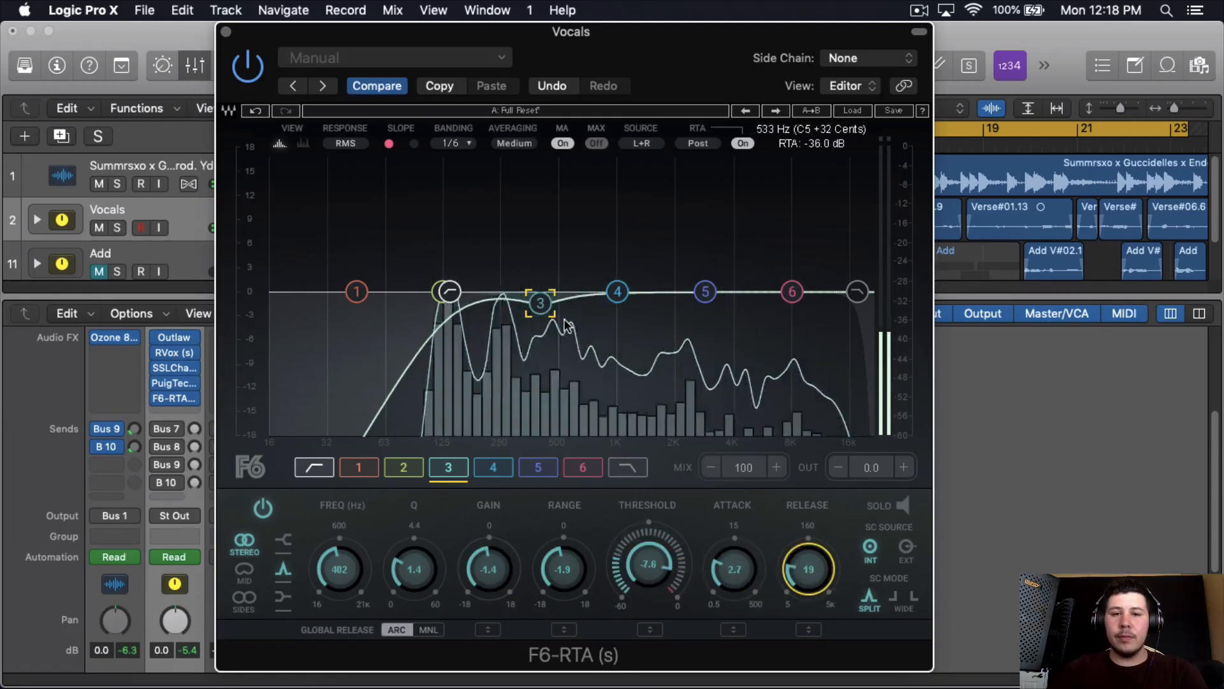
scroll(650, 573, "down", 1)
scroll(727, 583, "down", 1)
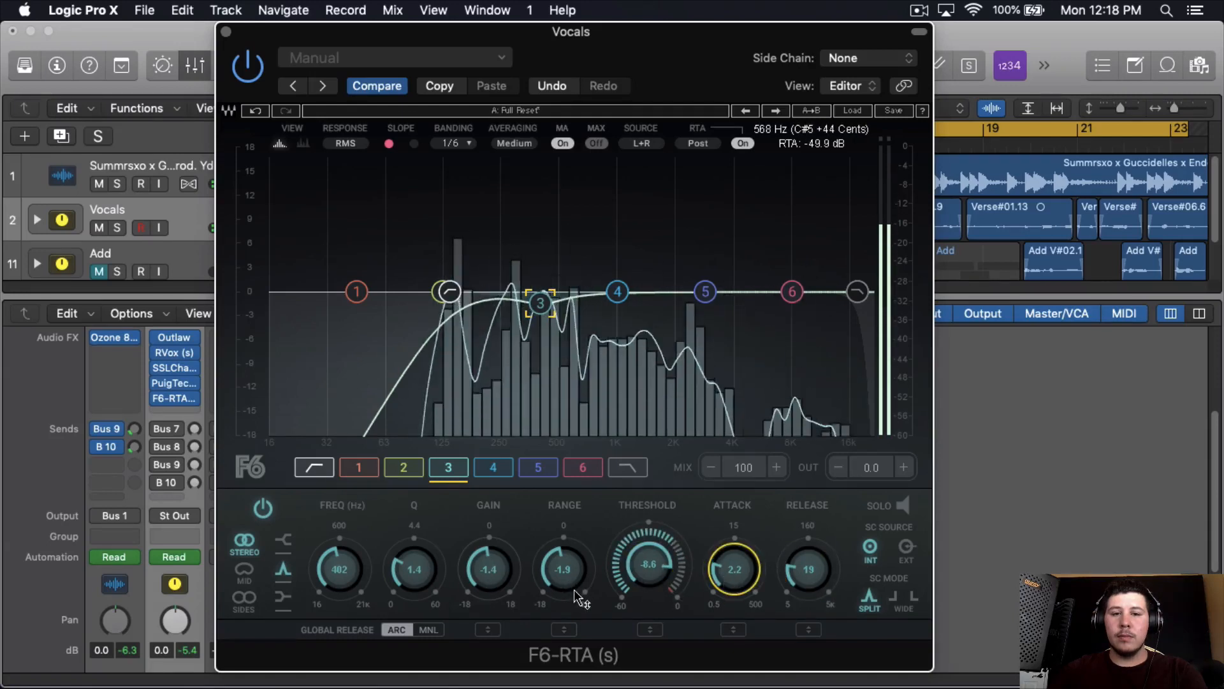
key("space")
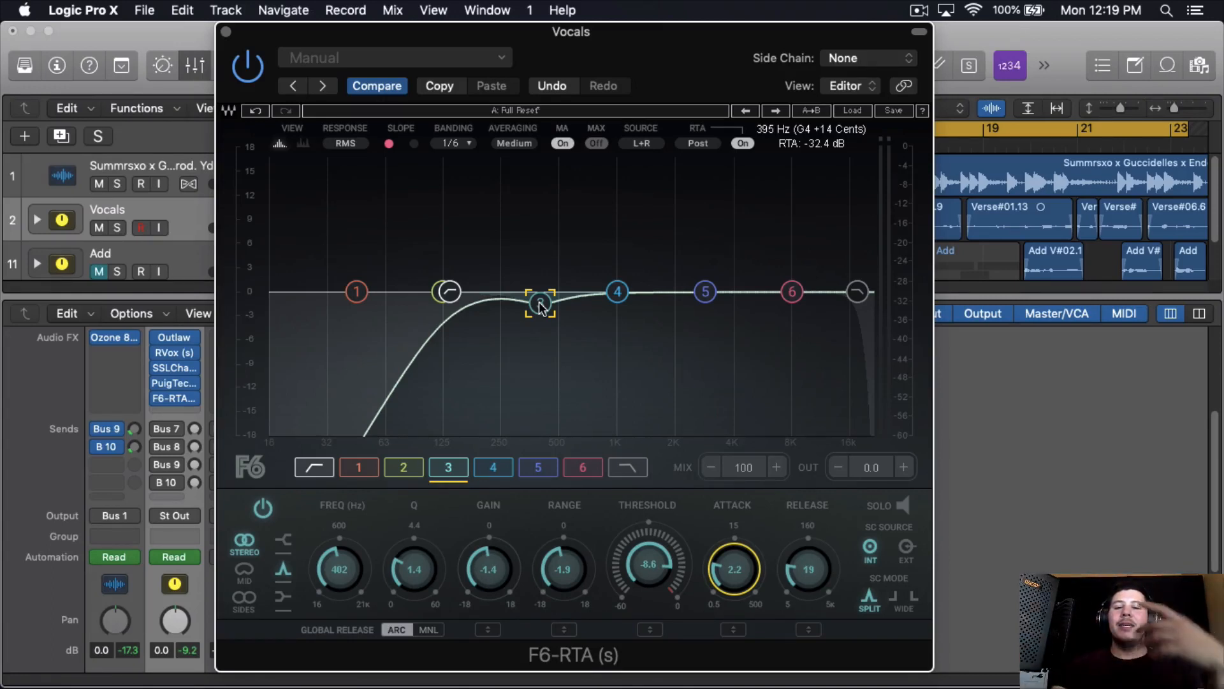
- Make F6 band 6 a high shelf with gain 11.7 and Q 0.8
left_click(791, 291)
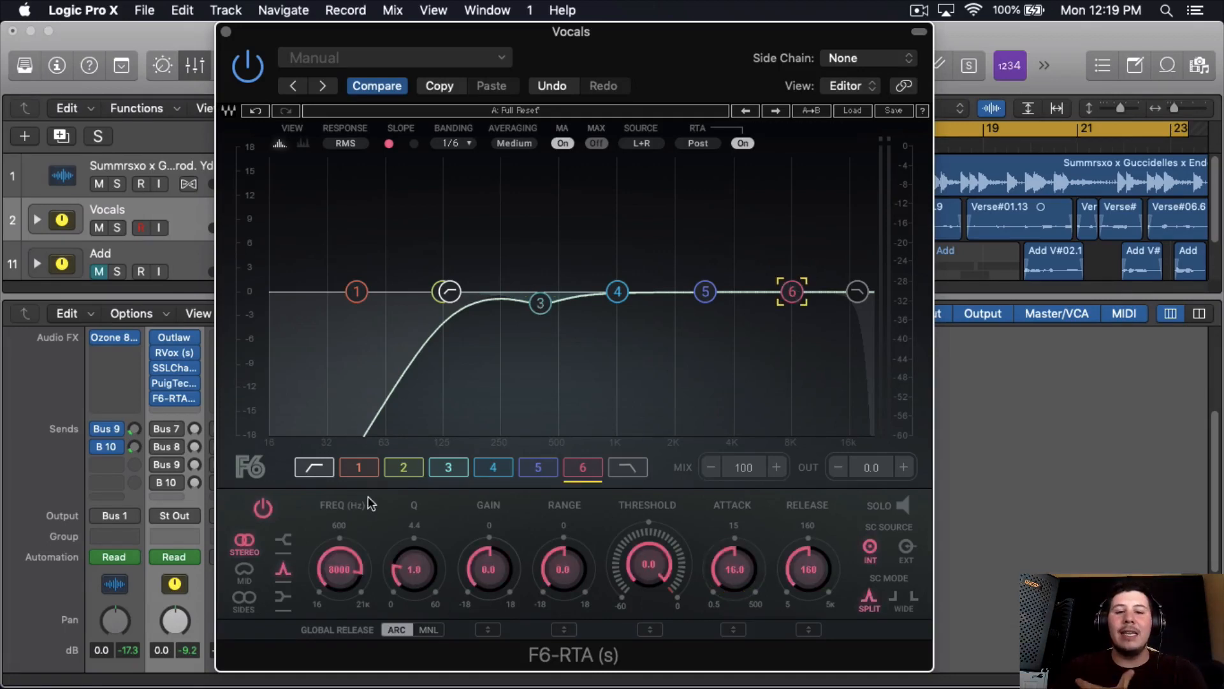
left_click(284, 539)
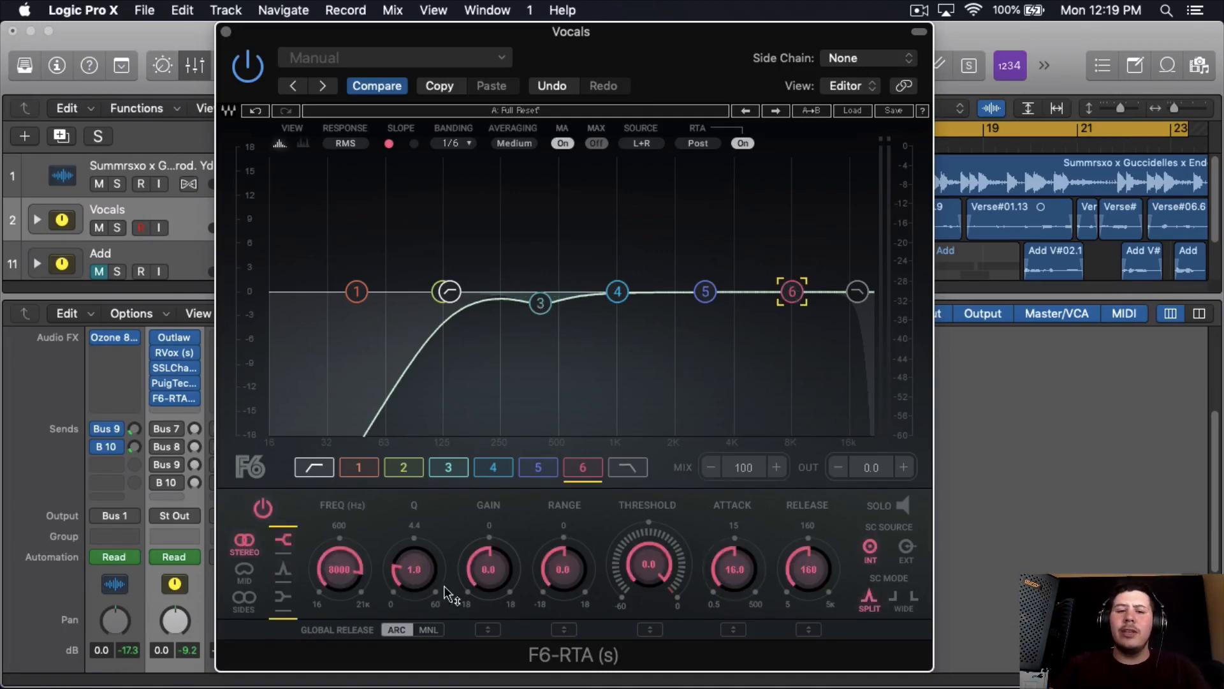
left_click_drag(473, 582, 427, 579)
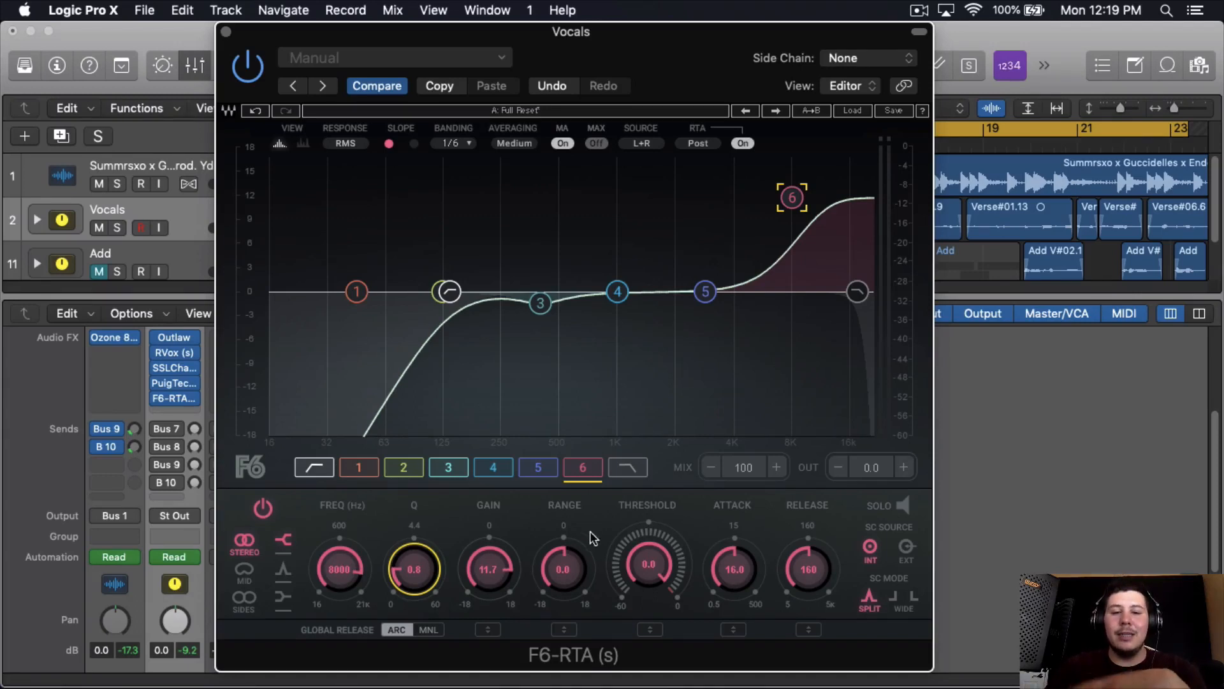
- While the vocals play, set the F6 high shelf's frequency to 2826 Hz and its gain to 2.5
scroll(347, 565, "down", 10)
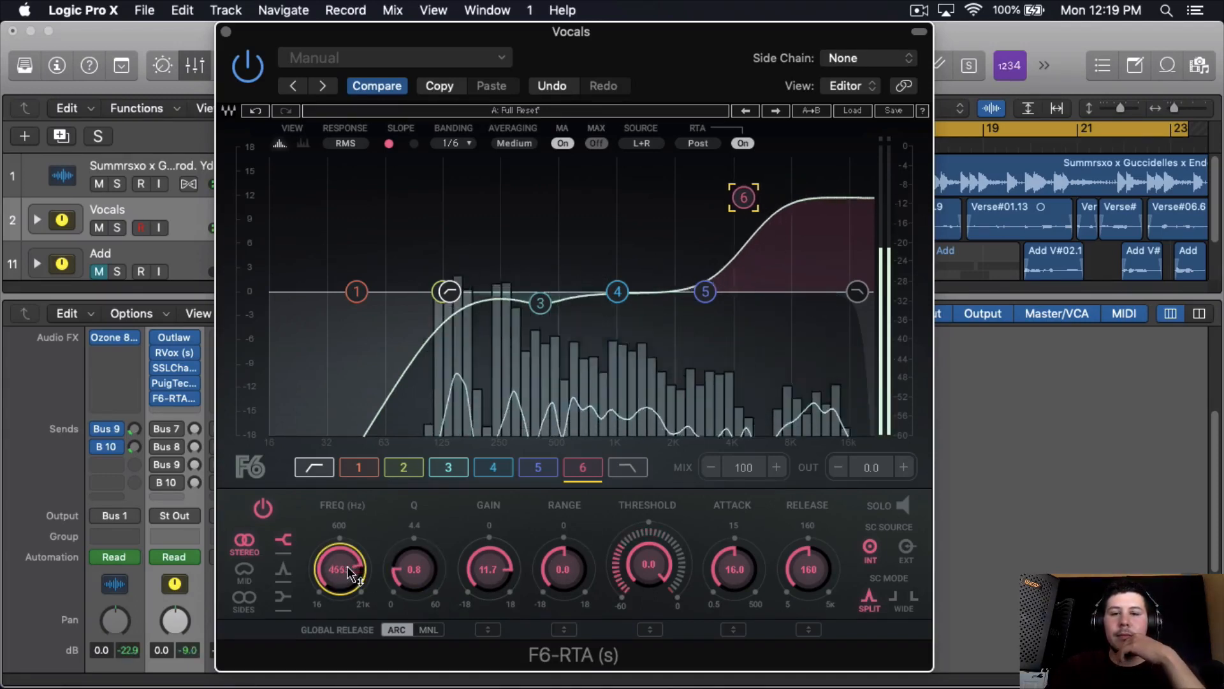
scroll(482, 580, "down", 5)
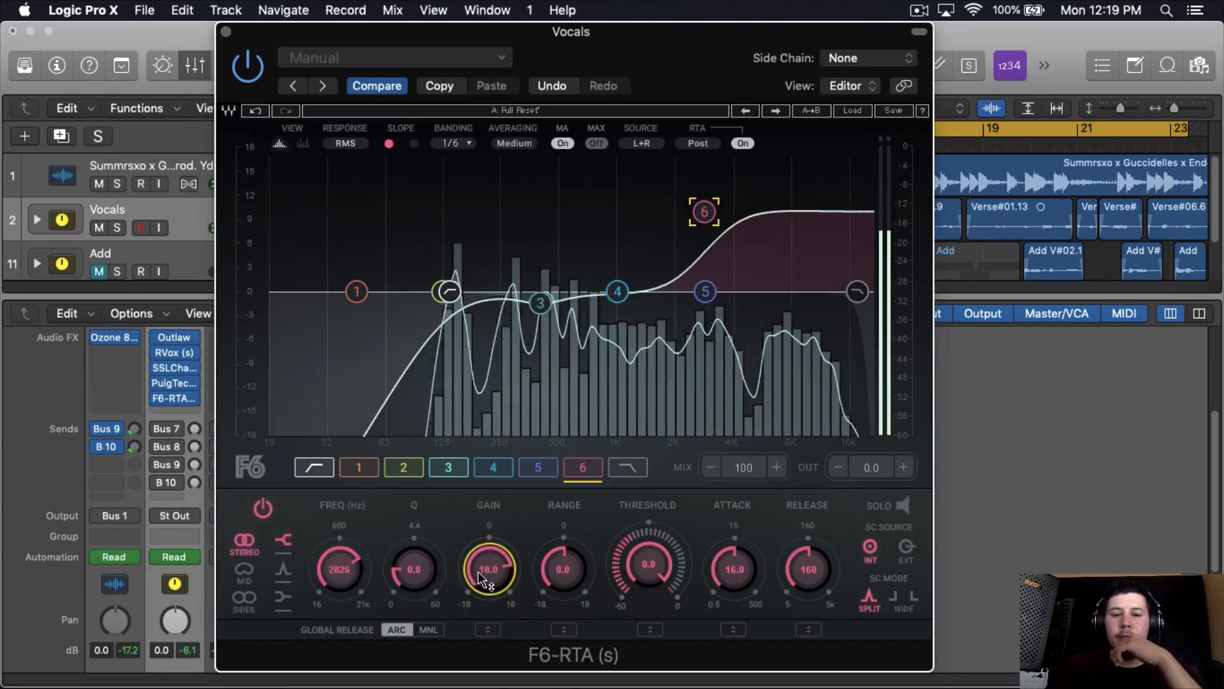
scroll(480, 573, "down", 4)
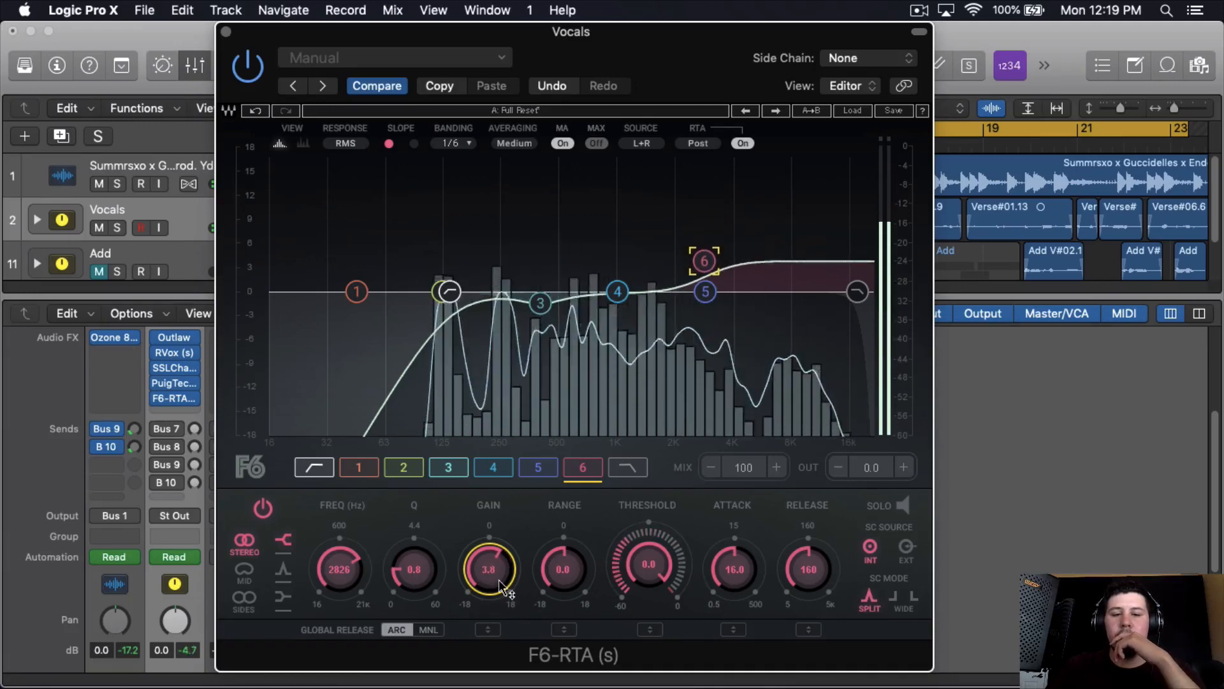
scroll(499, 585, "down", 1)
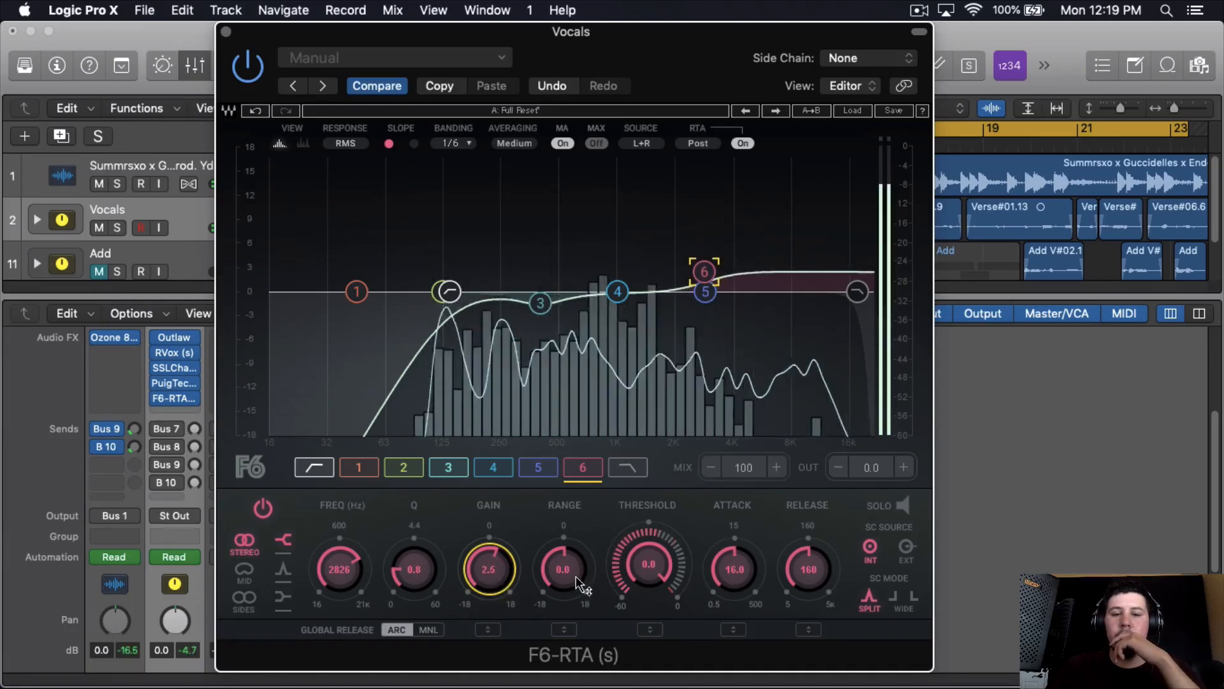
- Set F6 band 6's range to 1.8, threshold to -19.1, attack to 3.9 and release to 17, then stop playback
scroll(578, 584, "up", 1)
scroll(562, 567, "up", 4)
scroll(647, 564, "down", 2)
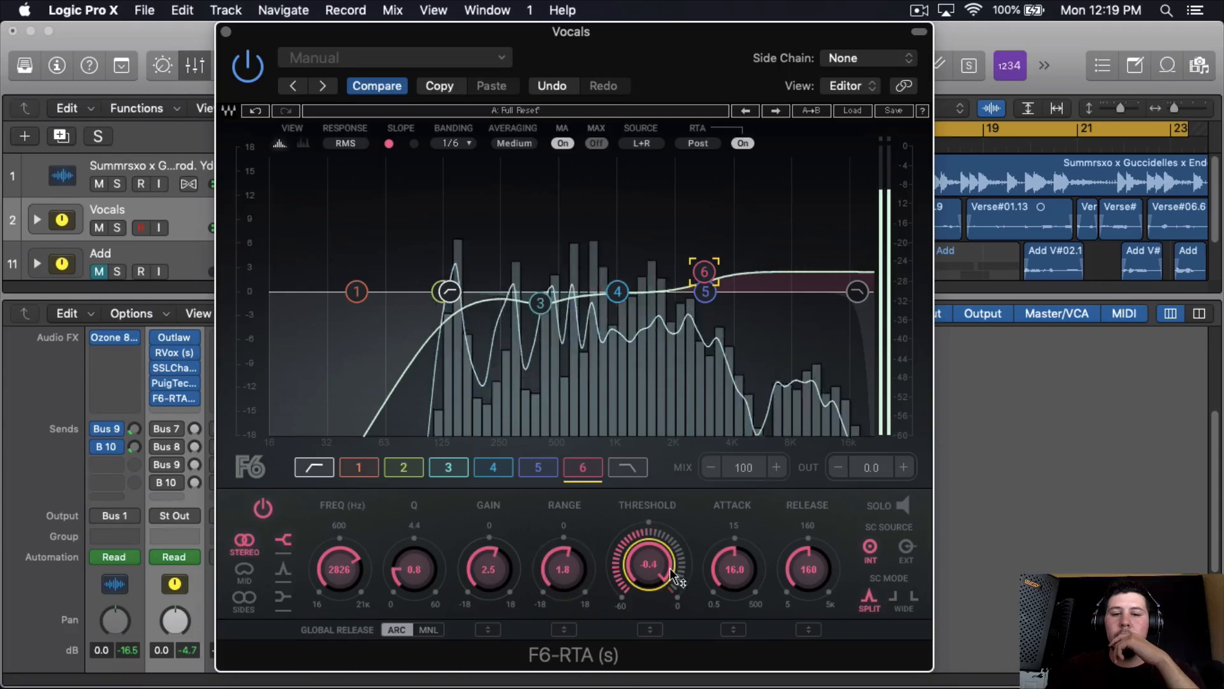
scroll(650, 566, "down", 6)
scroll(733, 567, "down", 4)
scroll(800, 572, "down", 3)
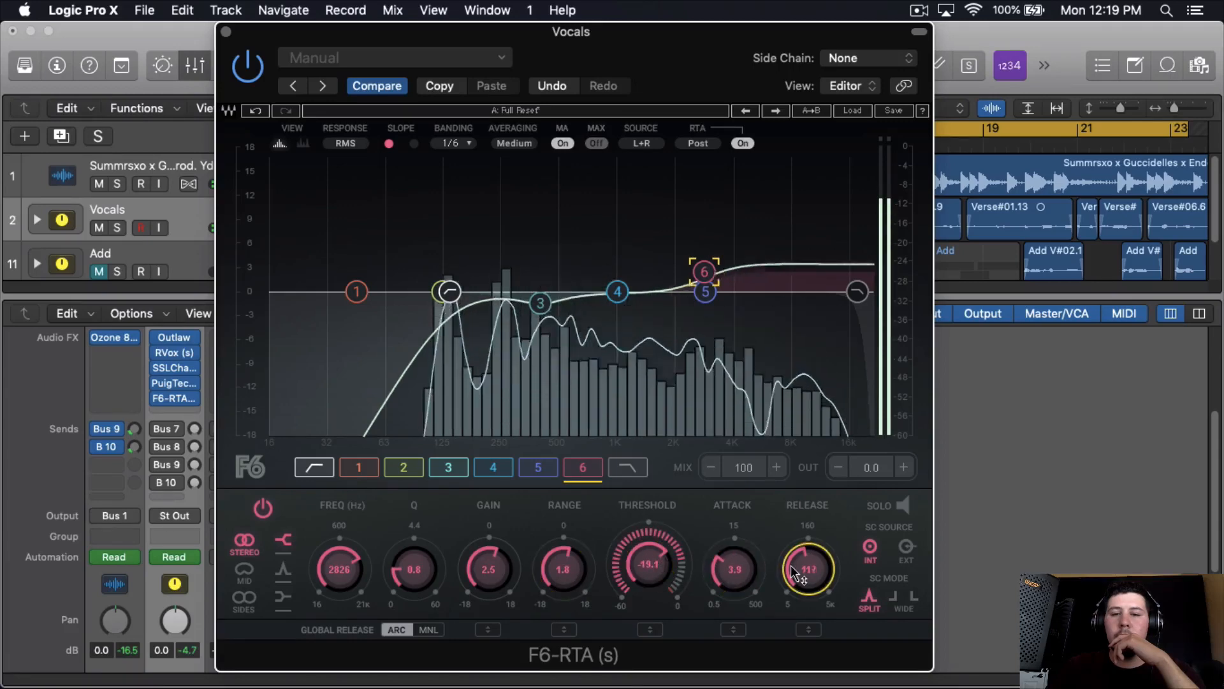
scroll(794, 573, "down", 5)
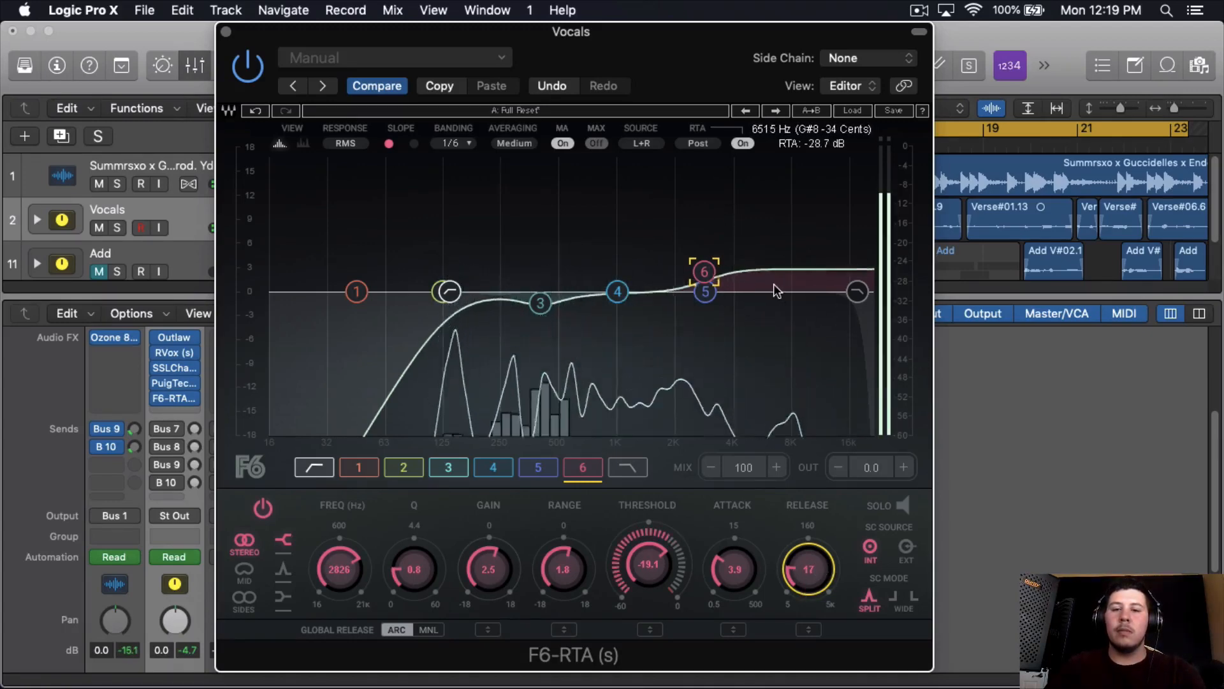
key("space")
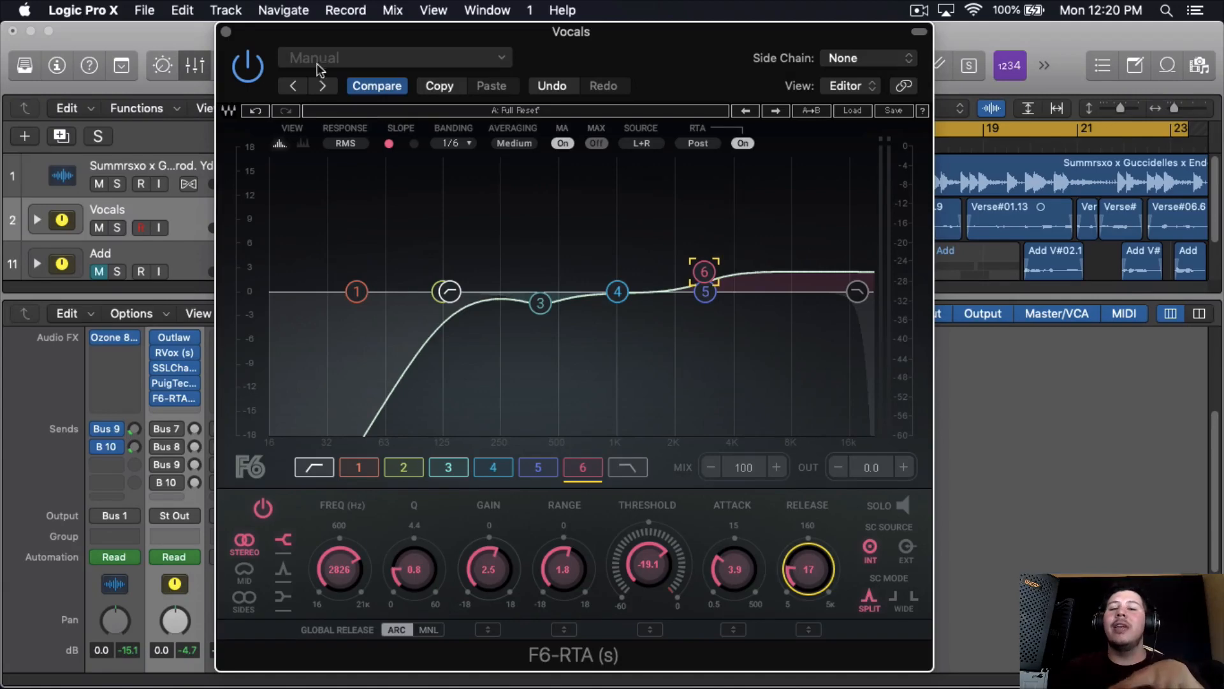
- Close the F6-RTA window and insert the stereo Waves CLA-2A (s) after it on the Vocals channel
left_click(226, 32)
left_click(174, 413)
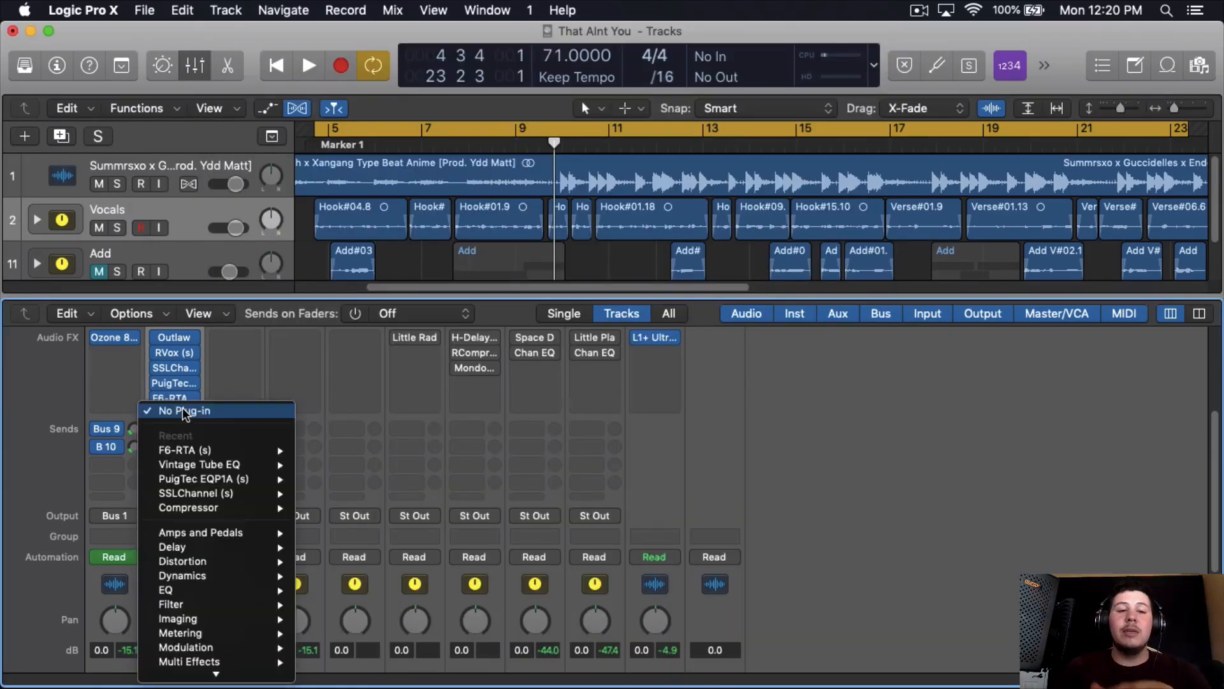
mouse_move(185, 672)
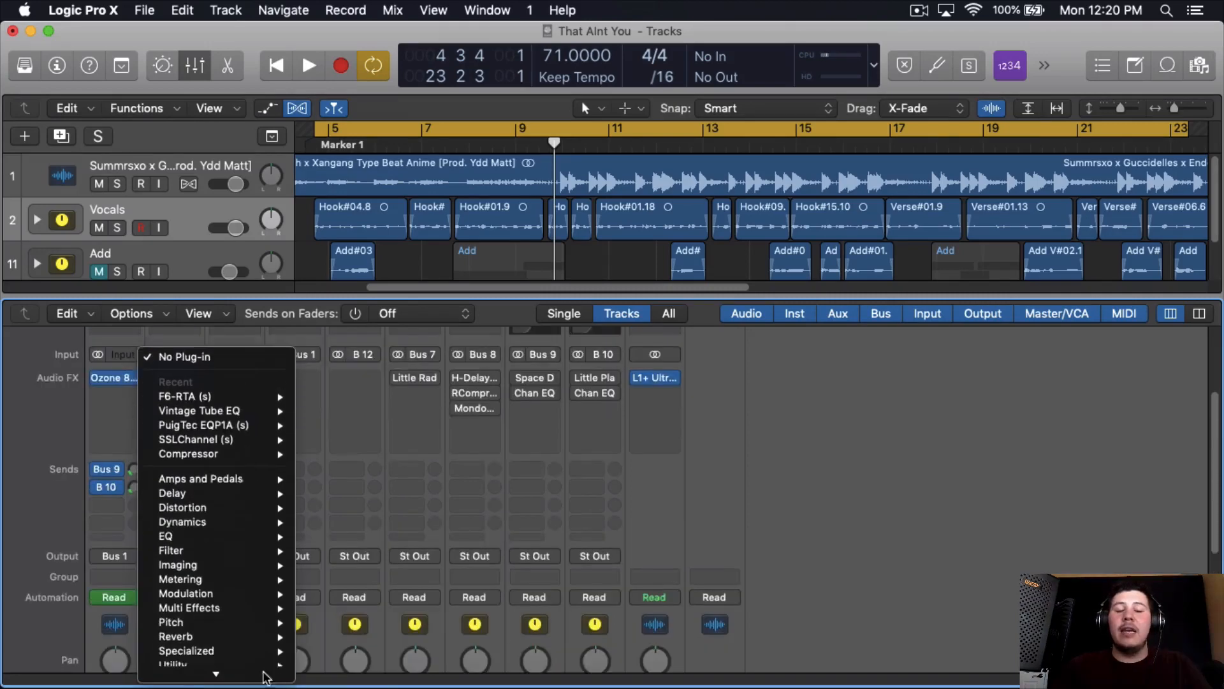
mouse_move(357, 672)
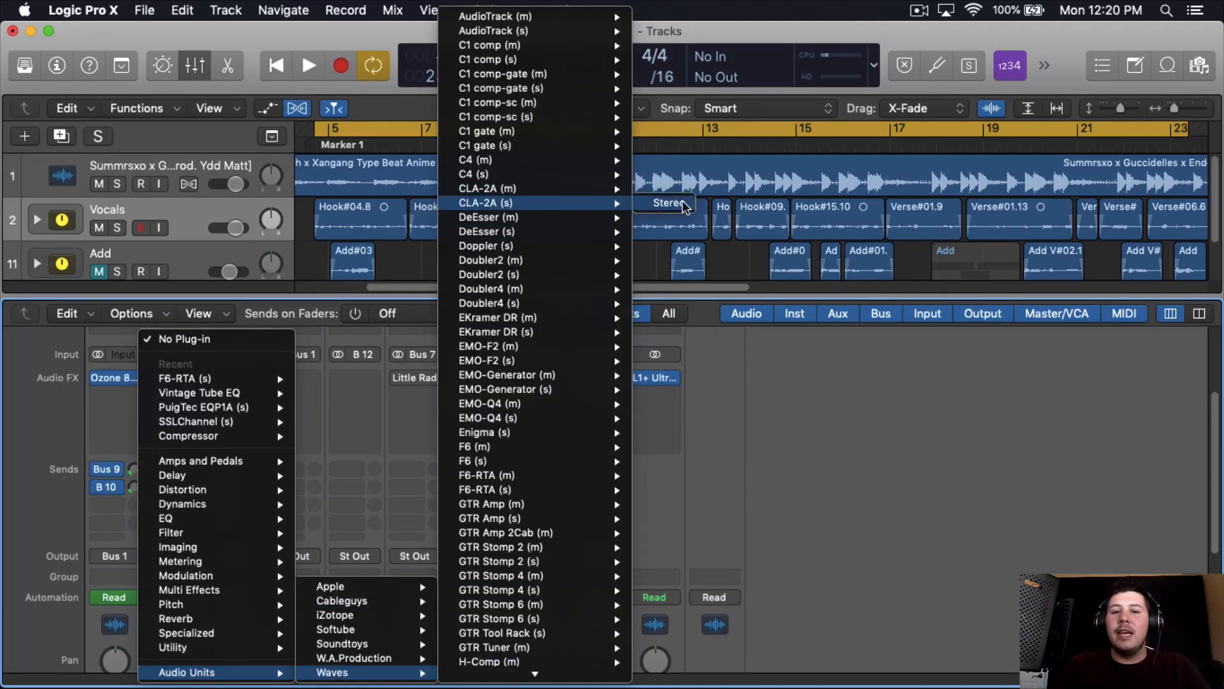
left_click(663, 201)
left_click_drag(357, 72, 546, 78)
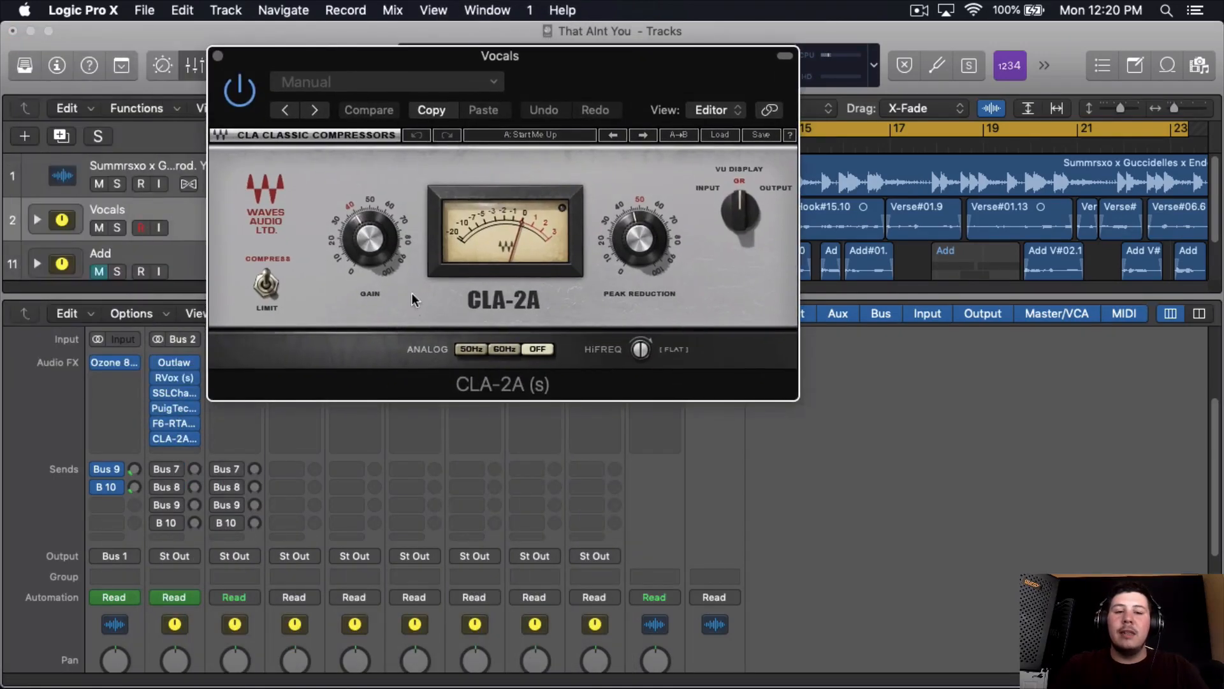
left_click(190, 451)
scroll(211, 510, "down", 3)
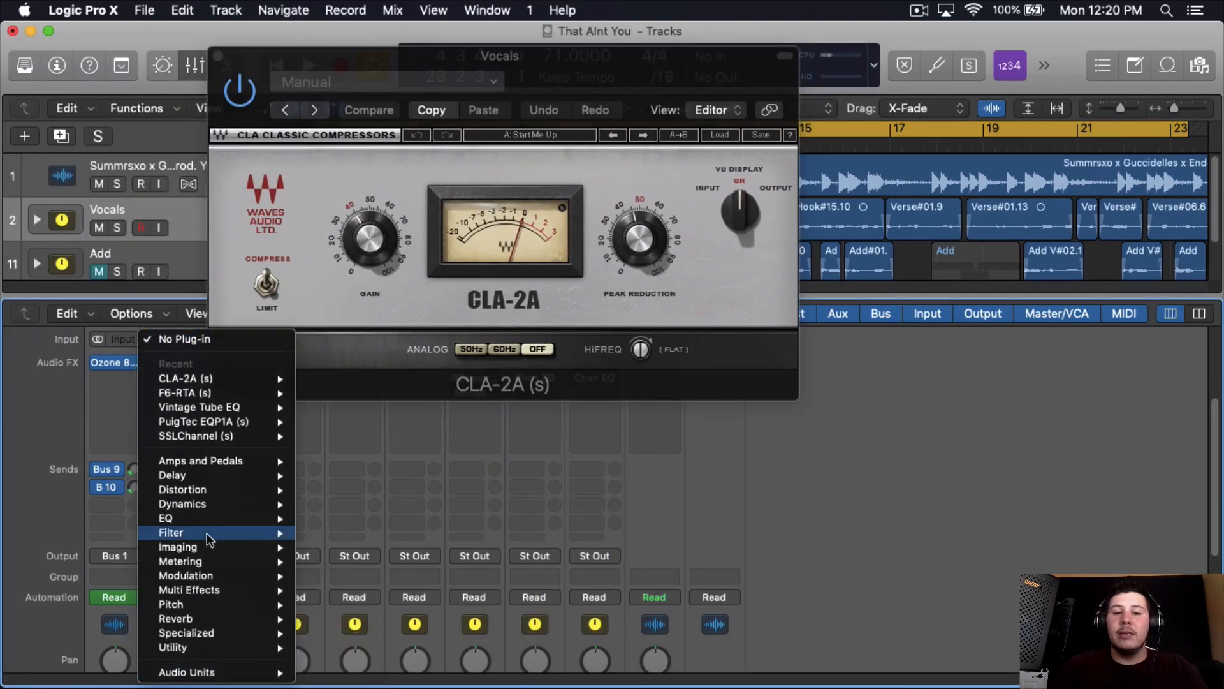
mouse_move(220, 515)
left_click(874, 466)
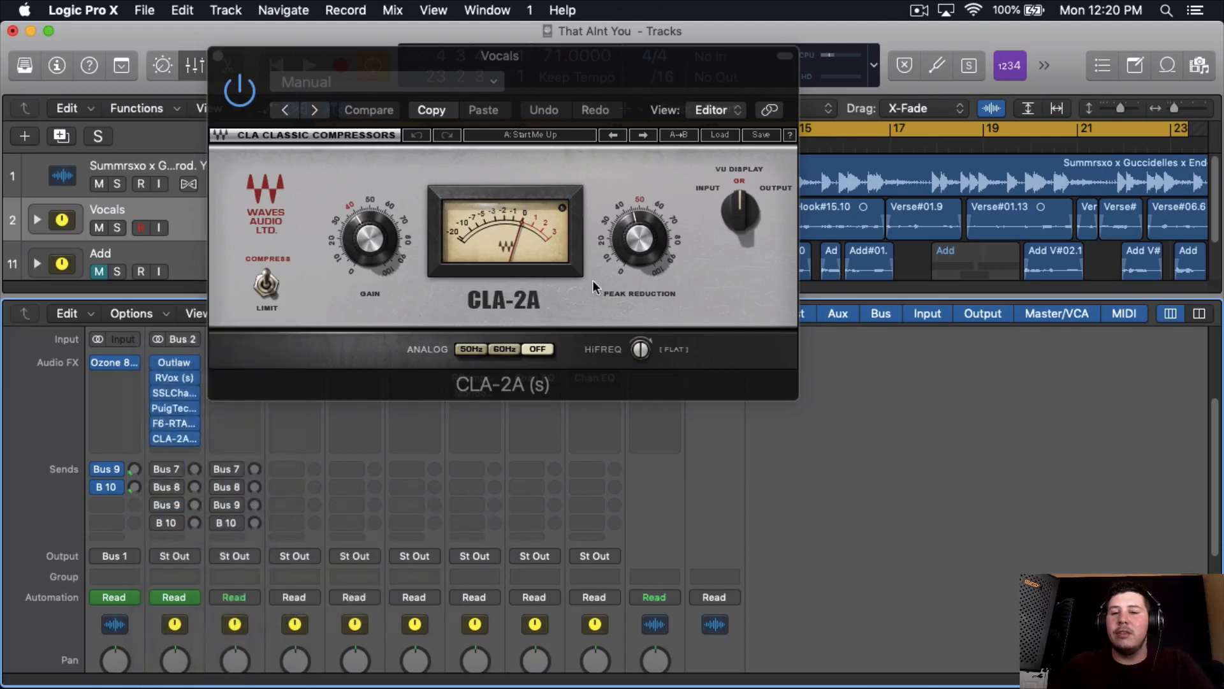
- Load the Full Reset factory preset in the CLA-2A, keep its analog hum off and turn HiFreq away from flat
left_click(392, 82)
mouse_move(573, 420)
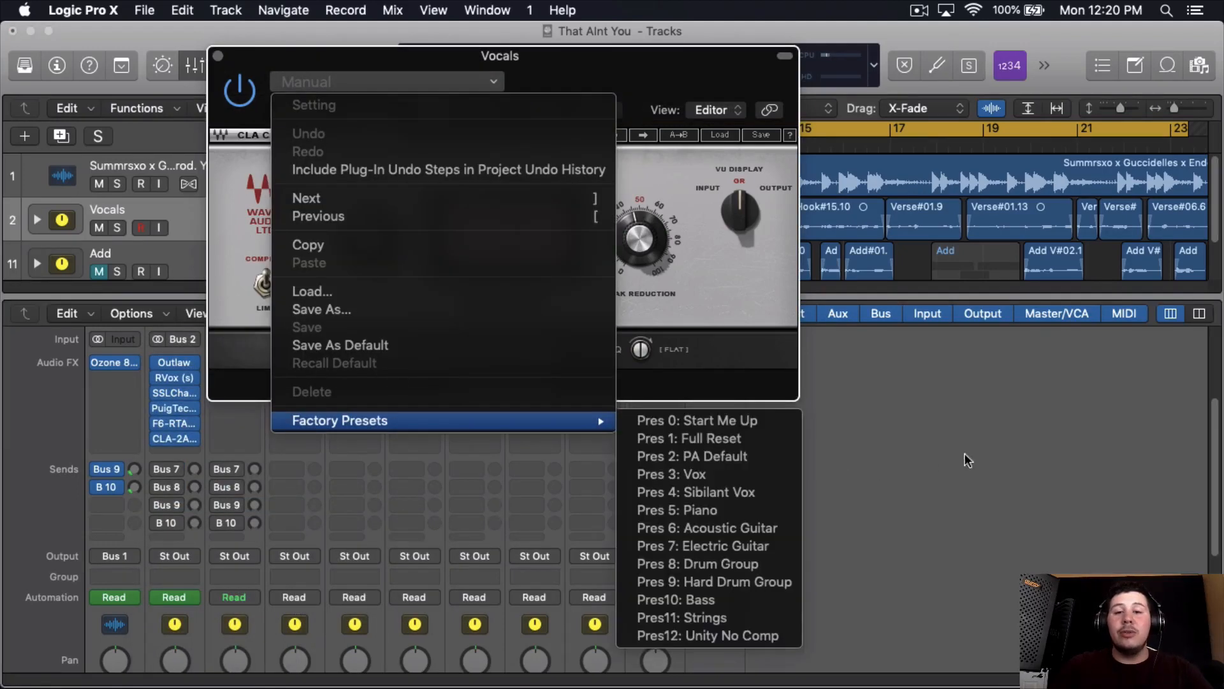
left_click(729, 438)
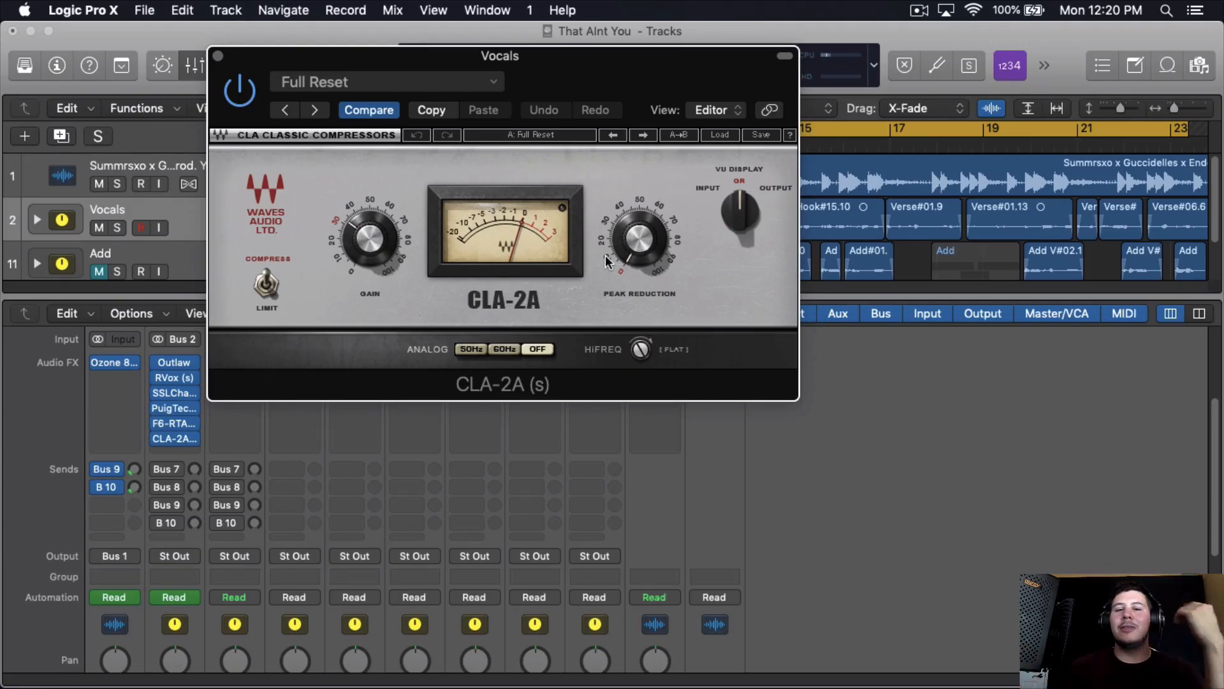
left_click(506, 349)
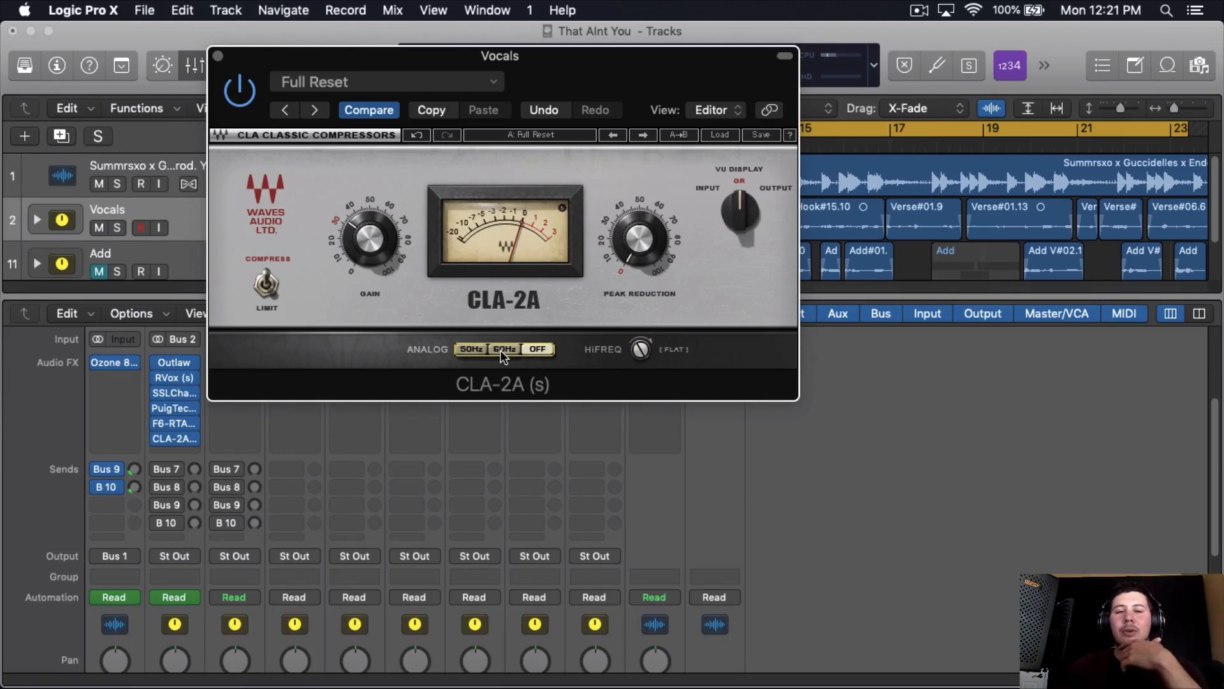
left_click_drag(645, 349, 644, 352)
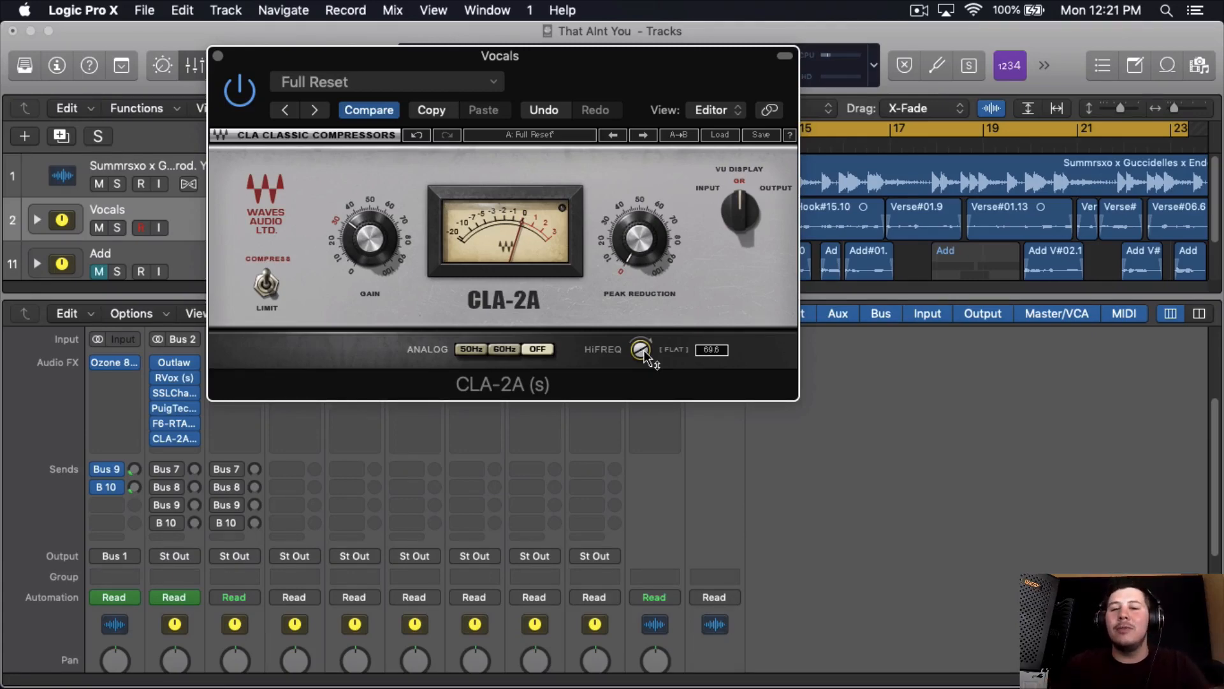
- Set the CLA-2A's peak reduction to 45.64 and gain to 34.00, and audition the compressed vocals
left_click_drag(644, 349, 644, 350)
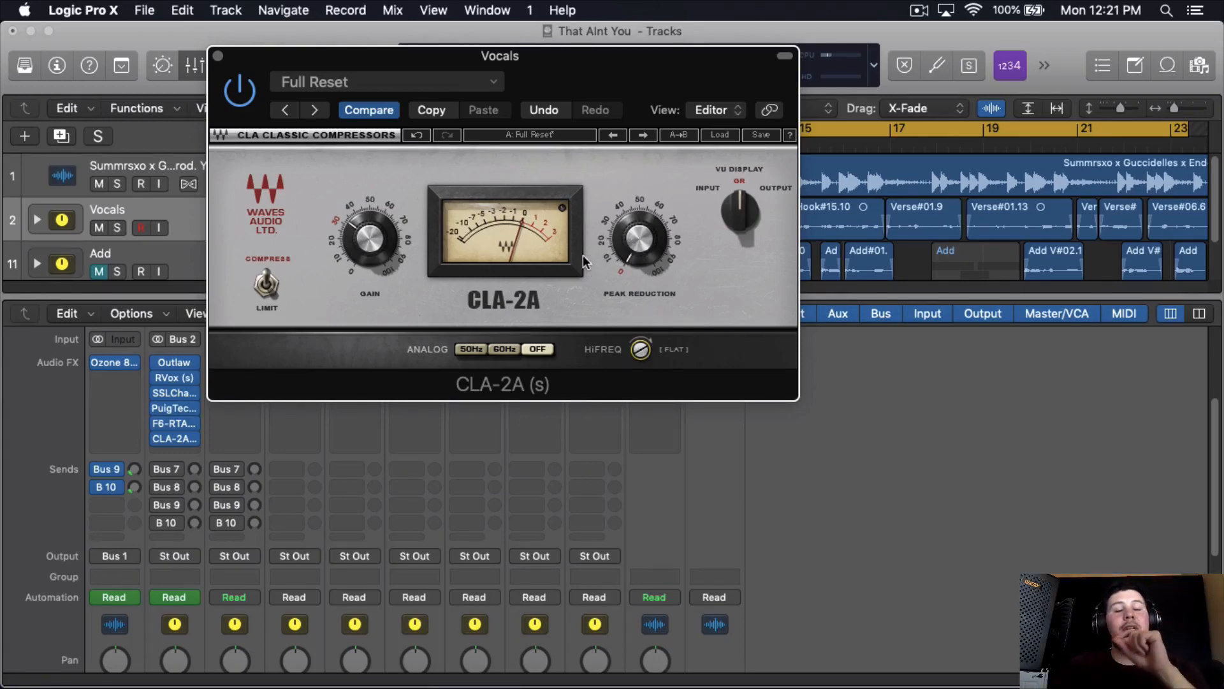
left_click(638, 238)
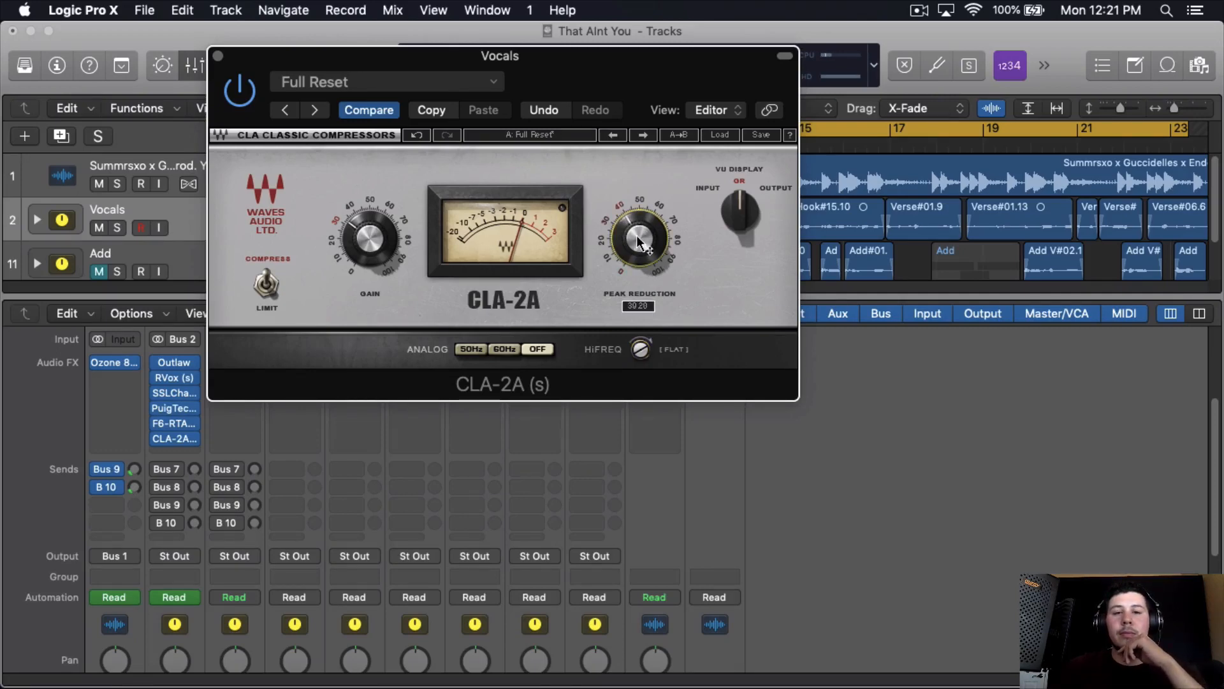
scroll(638, 239, "up", 2)
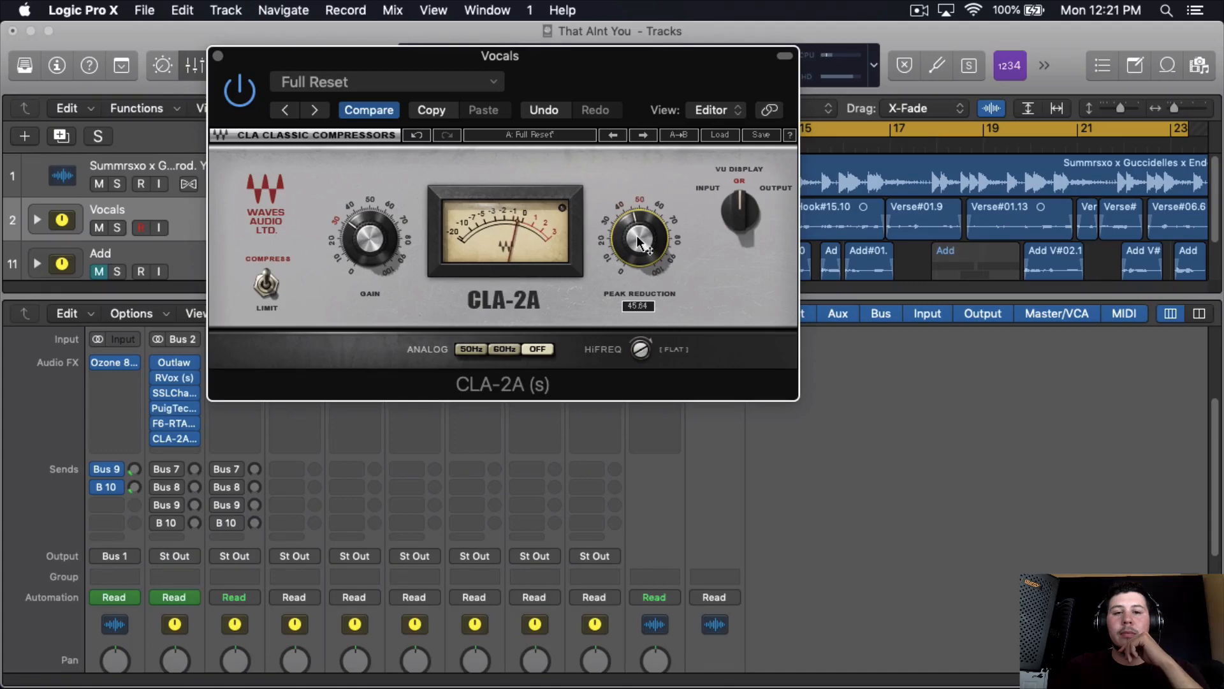
left_click(389, 254)
scroll(390, 255, "up", 1)
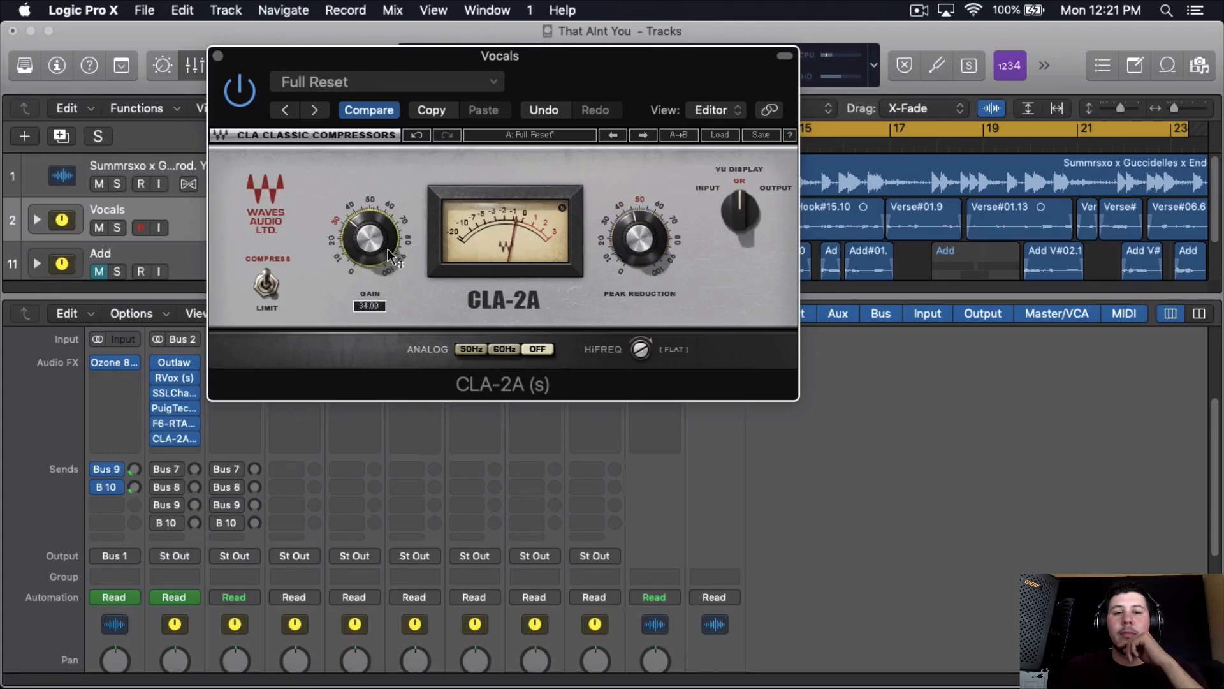
left_click_drag(643, 104, 570, 135)
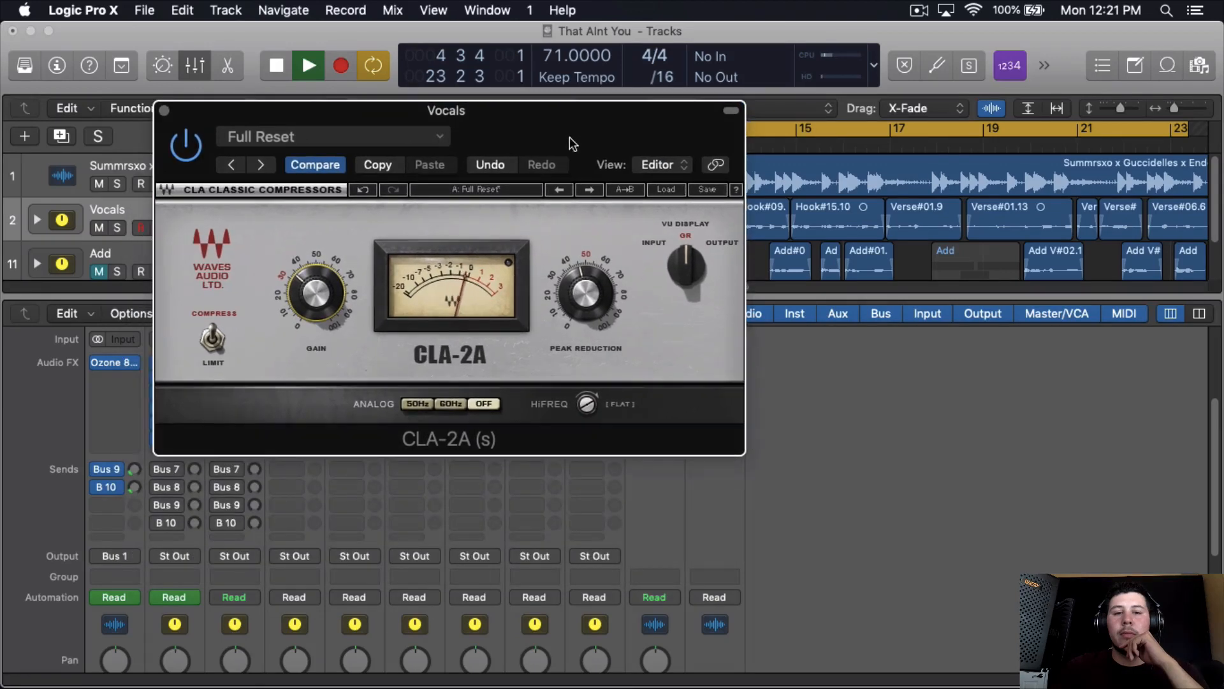
left_click(593, 299)
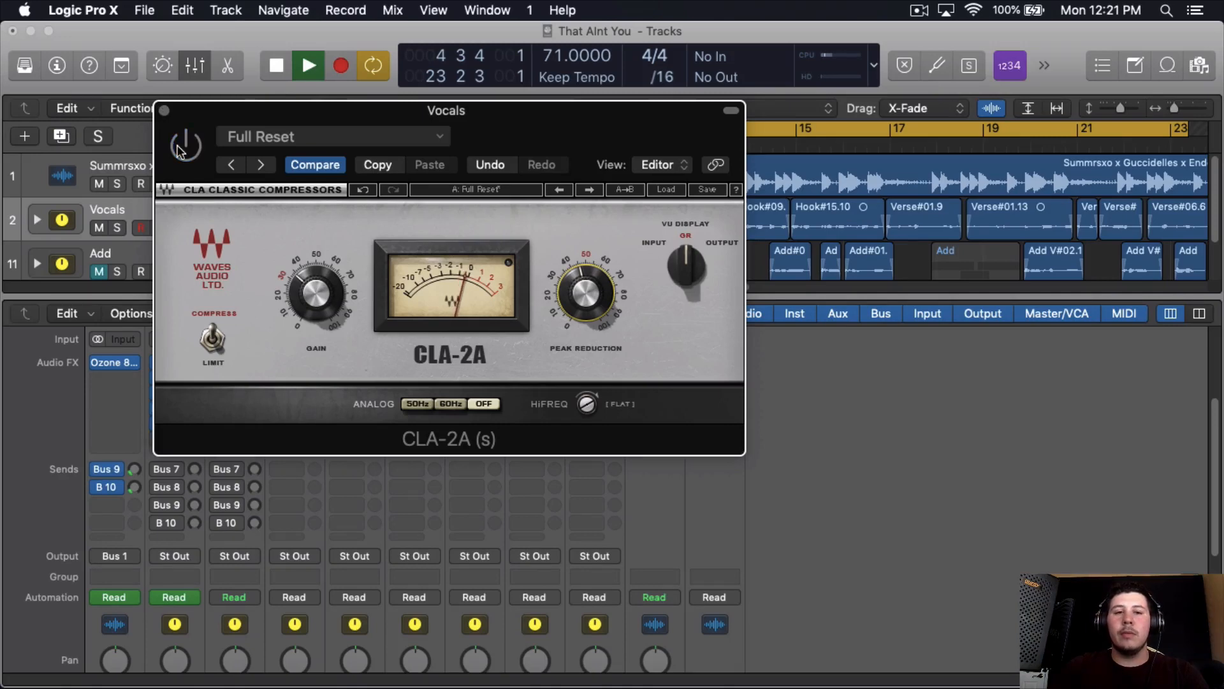
key("space")
- Close the CLA-2A window and insert Pitch Correction after it on the Vocals channel
left_click(164, 110)
left_click(178, 447)
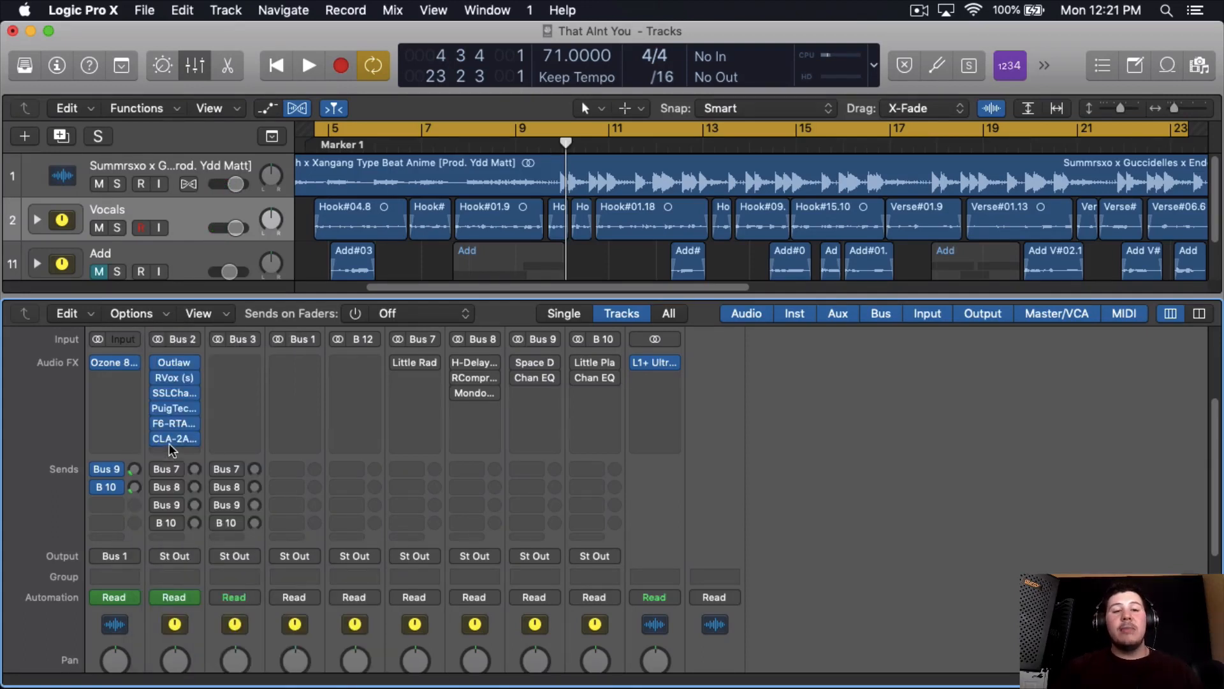
left_click(170, 443)
mouse_move(255, 603)
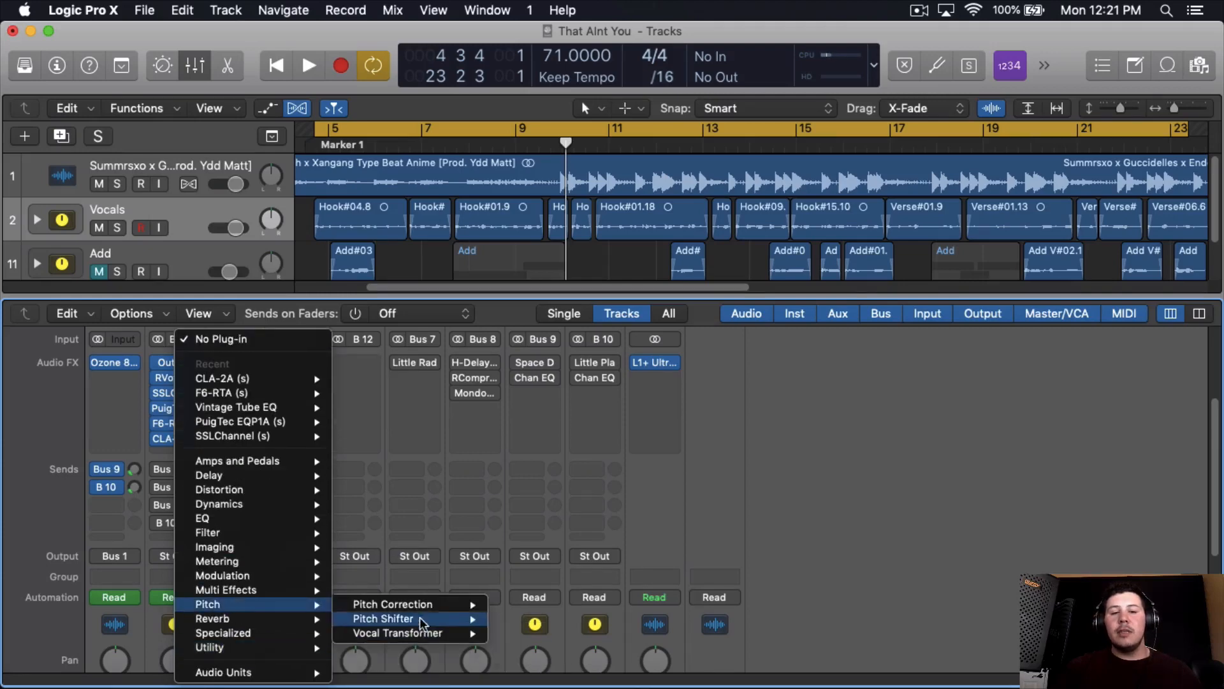
mouse_move(446, 604)
left_click(519, 606)
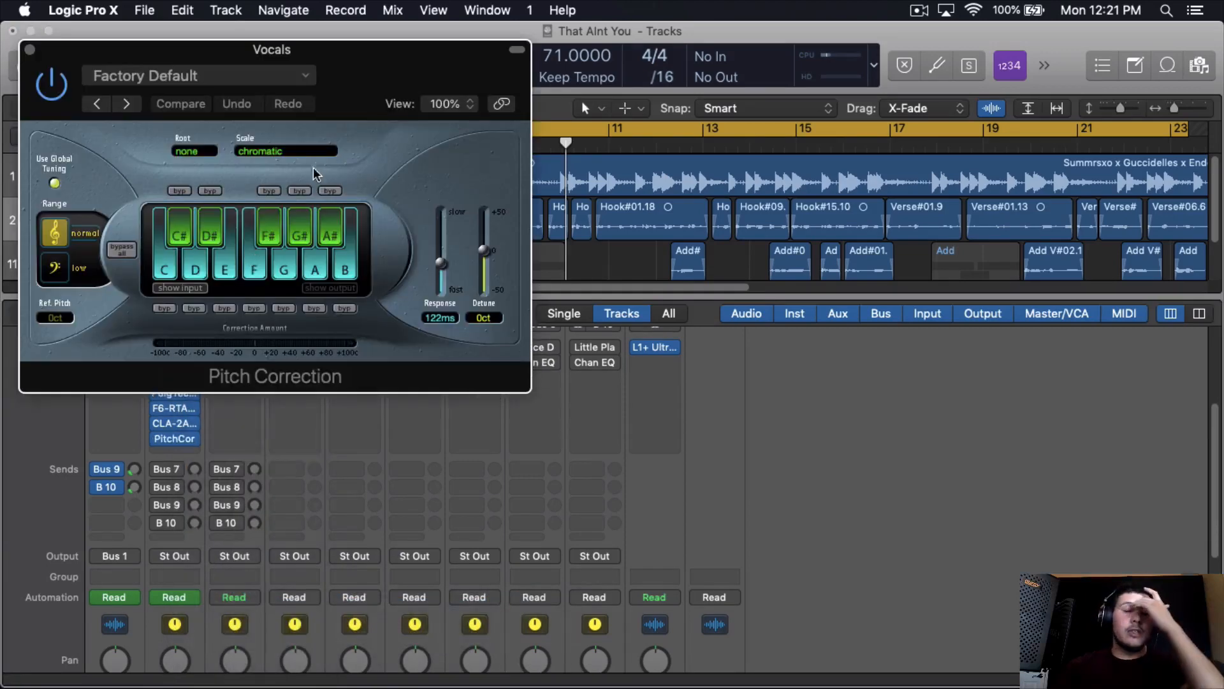
- Set Pitch Correction to the low range with a B root and the natural min scale
left_click_drag(501, 103, 514, 109)
left_click(198, 286)
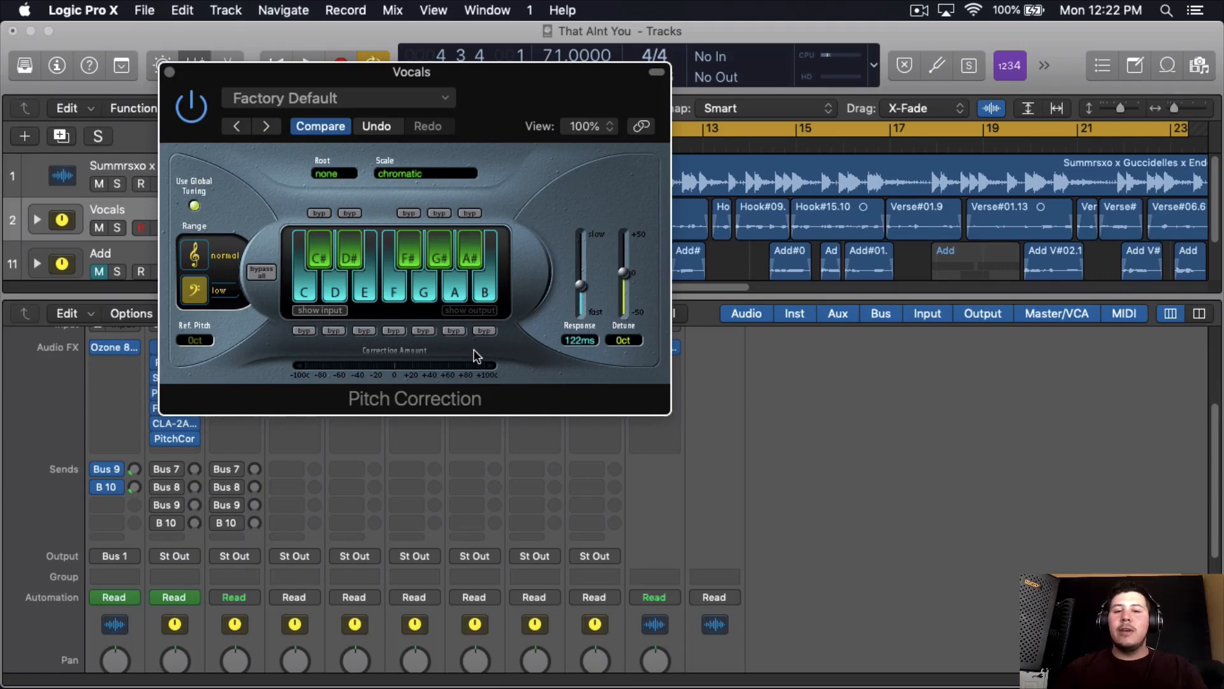
left_click(397, 167)
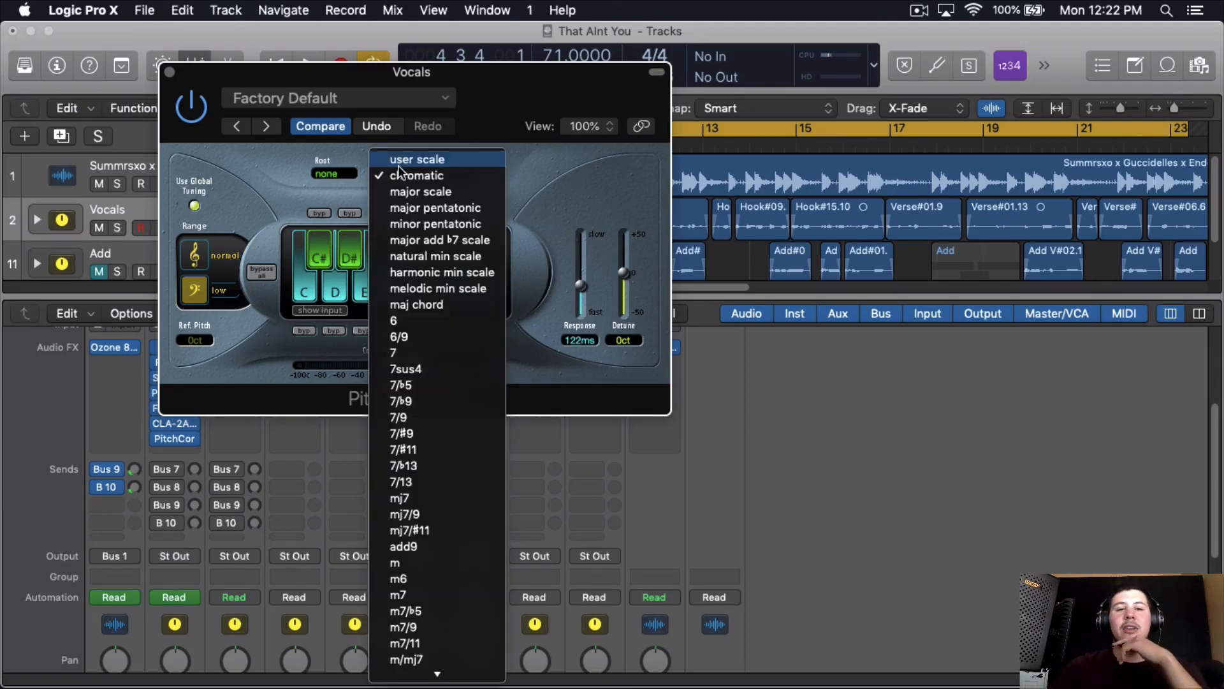
left_click(414, 244)
left_click(330, 173)
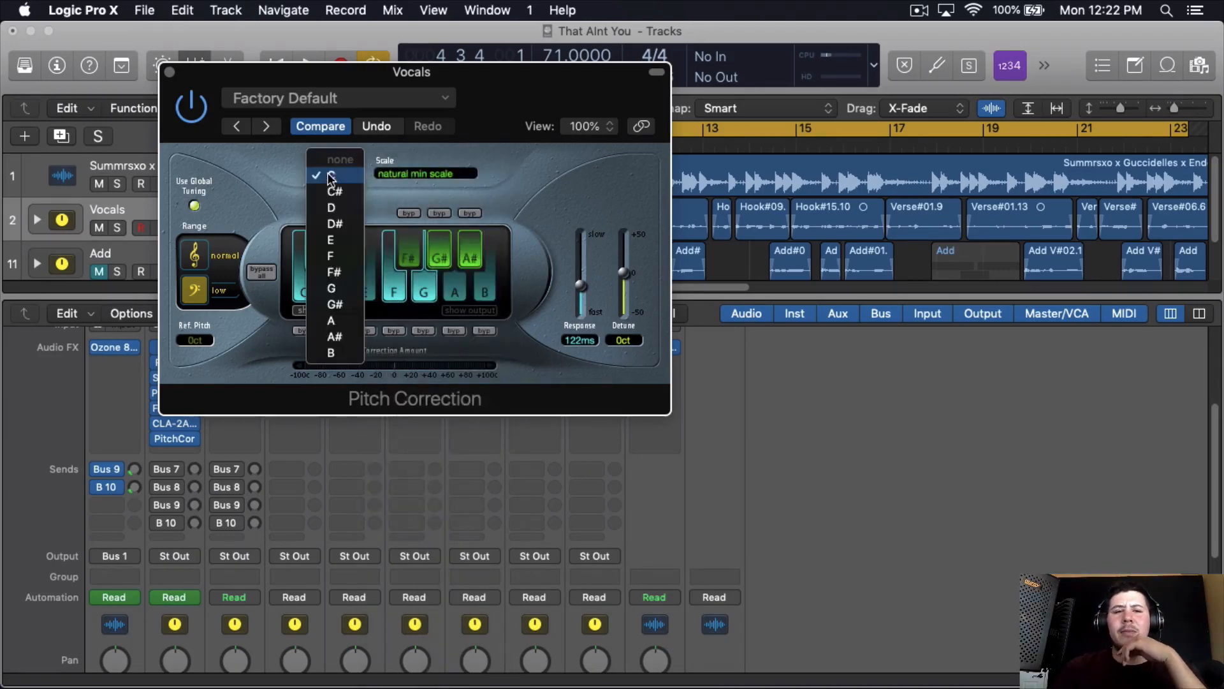
key("Return")
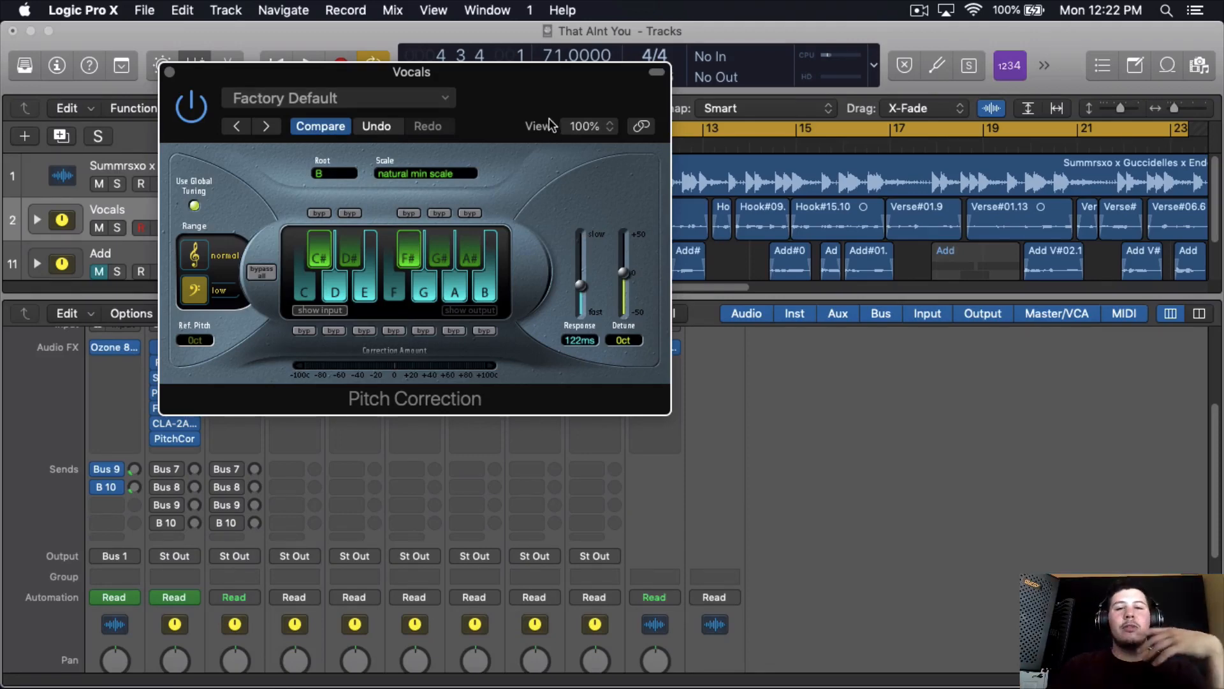
- Try a 0 ms Pitch Correction response during playback and raise it to 89.8 ms
left_click_drag(543, 111, 559, 103)
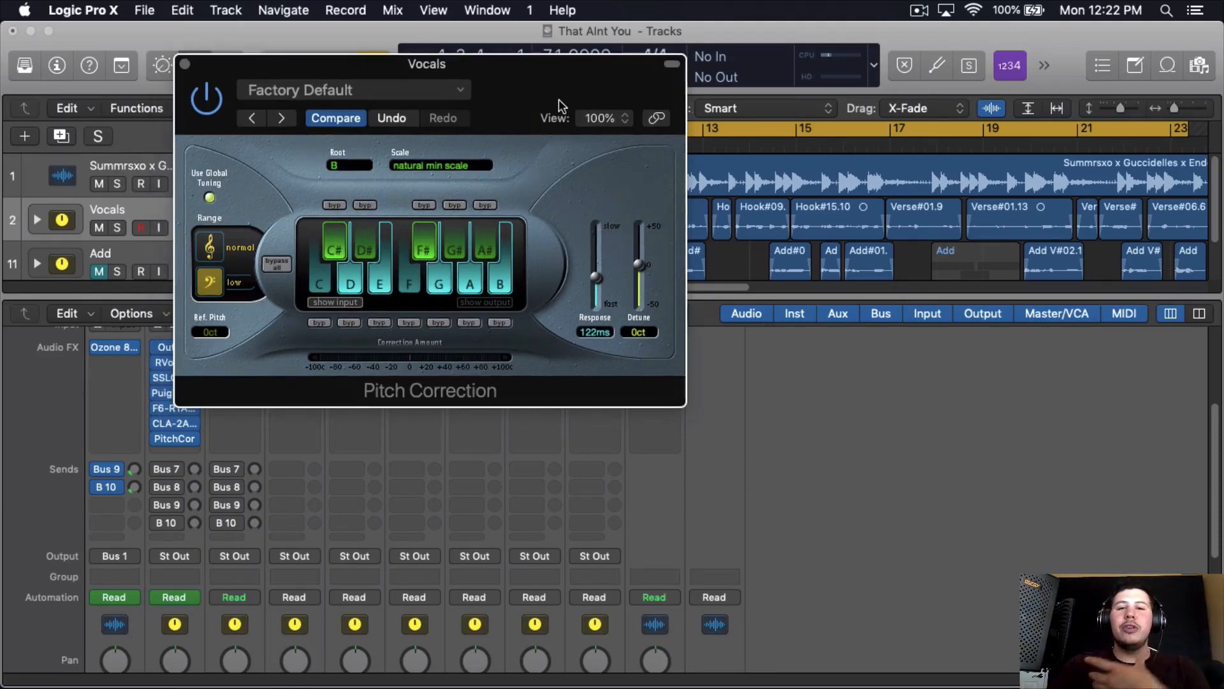
left_click(597, 301)
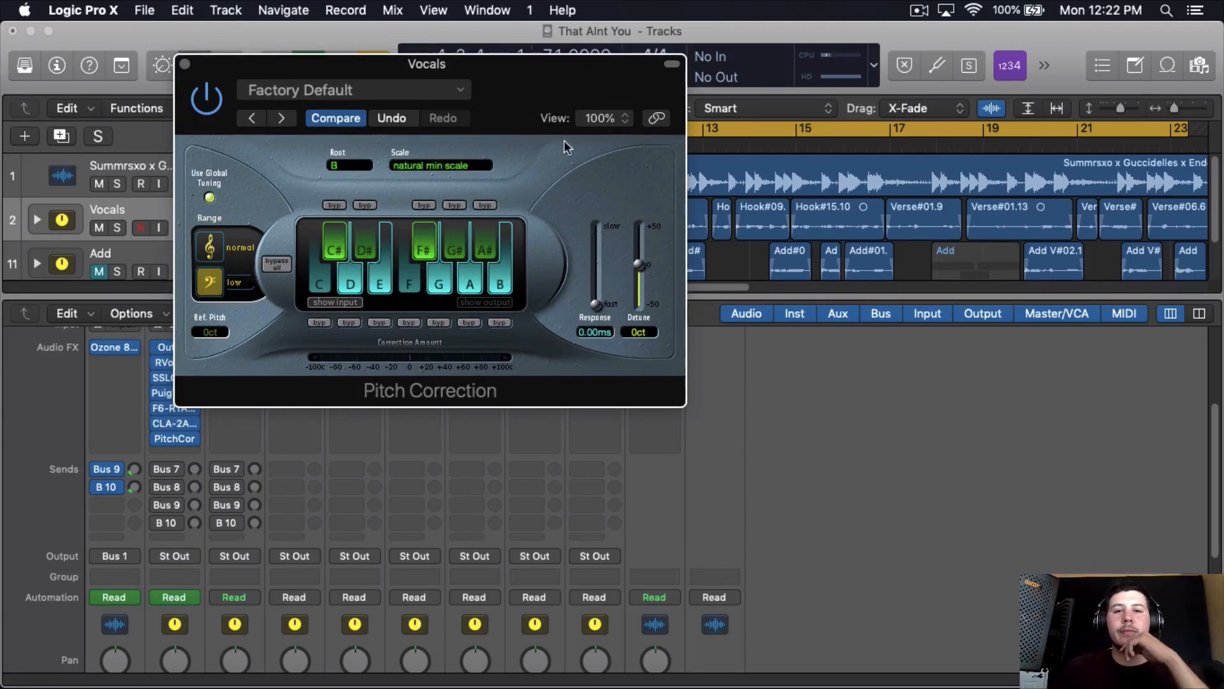
left_click_drag(555, 111, 581, 456)
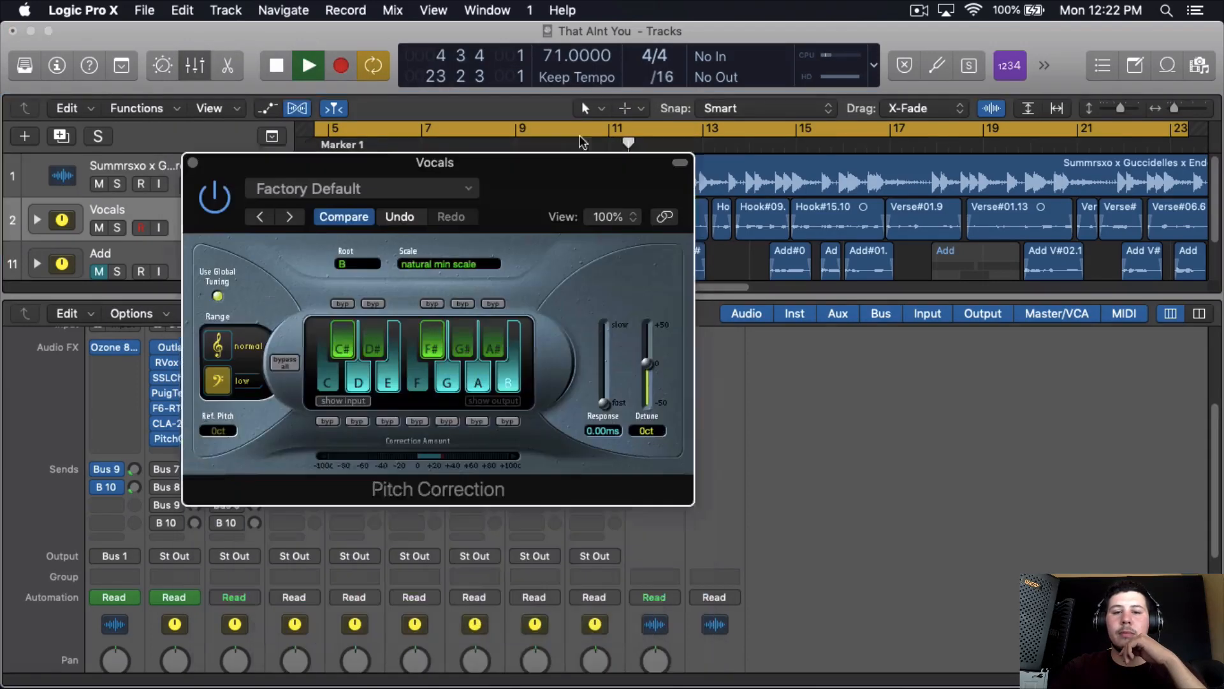
left_click_drag(619, 328, 618, 304)
- Move the cycle range so that it runs from bar 9 to bar 26
left_click_drag(585, 147, 572, 295)
left_click(610, 141)
left_click(584, 129)
left_click_drag(519, 129, 1208, 135)
- Compare the vocals with Pitch Correction bypassed and active, then stop playback and close its window
left_click(467, 256)
left_click(503, 245)
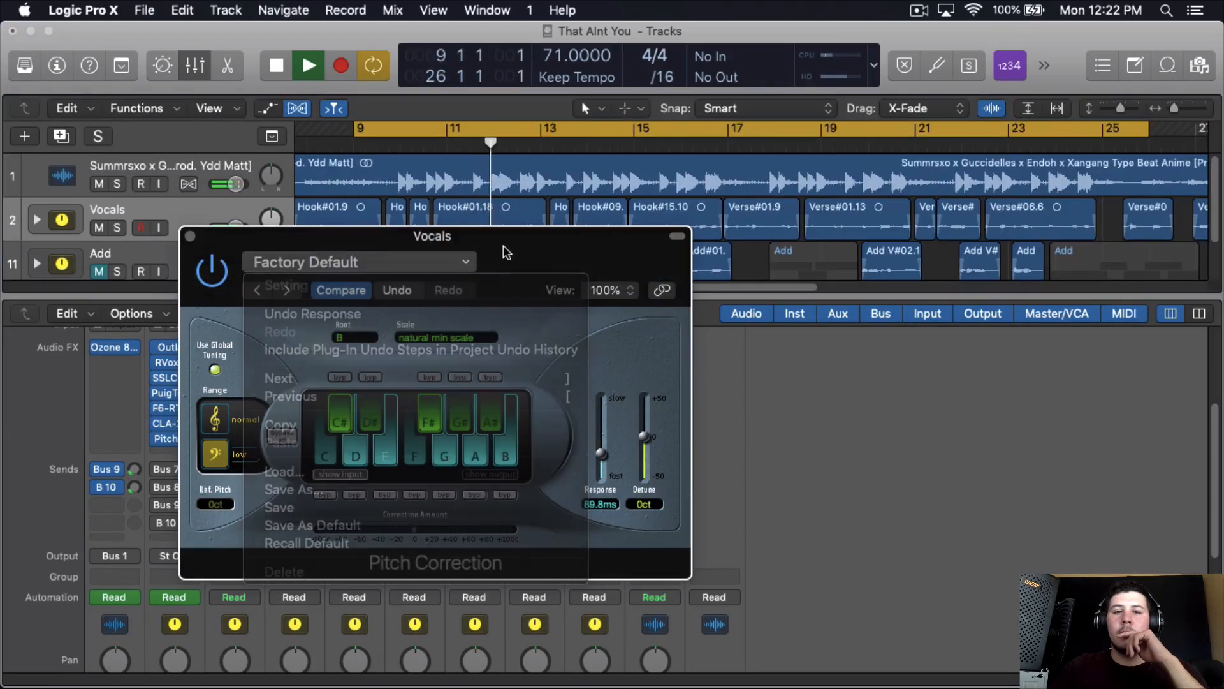
left_click_drag(573, 233, 584, 227)
left_click(216, 269)
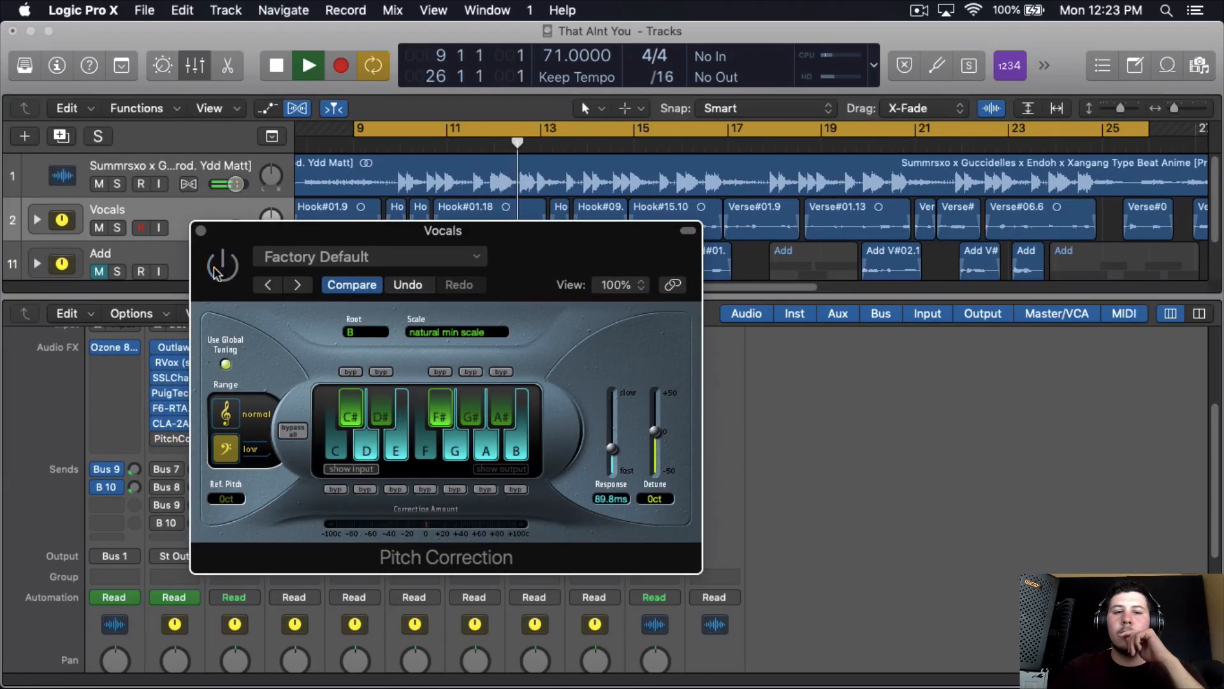
left_click(216, 269)
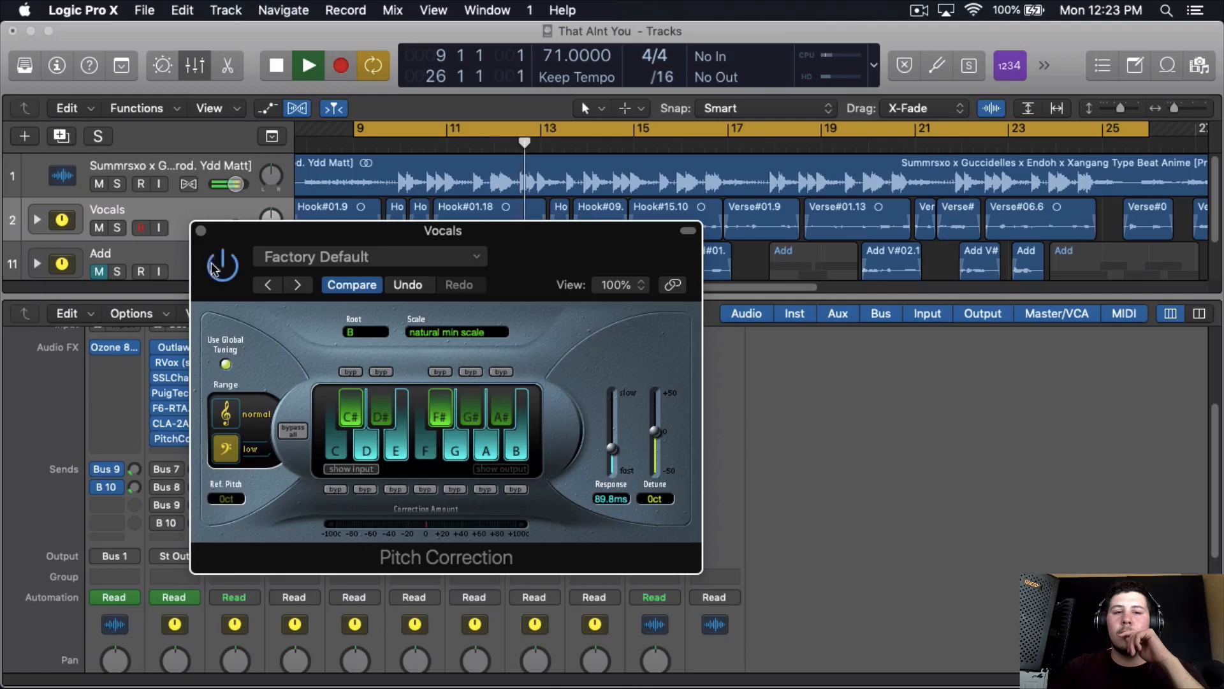
key("space")
left_click(200, 230)
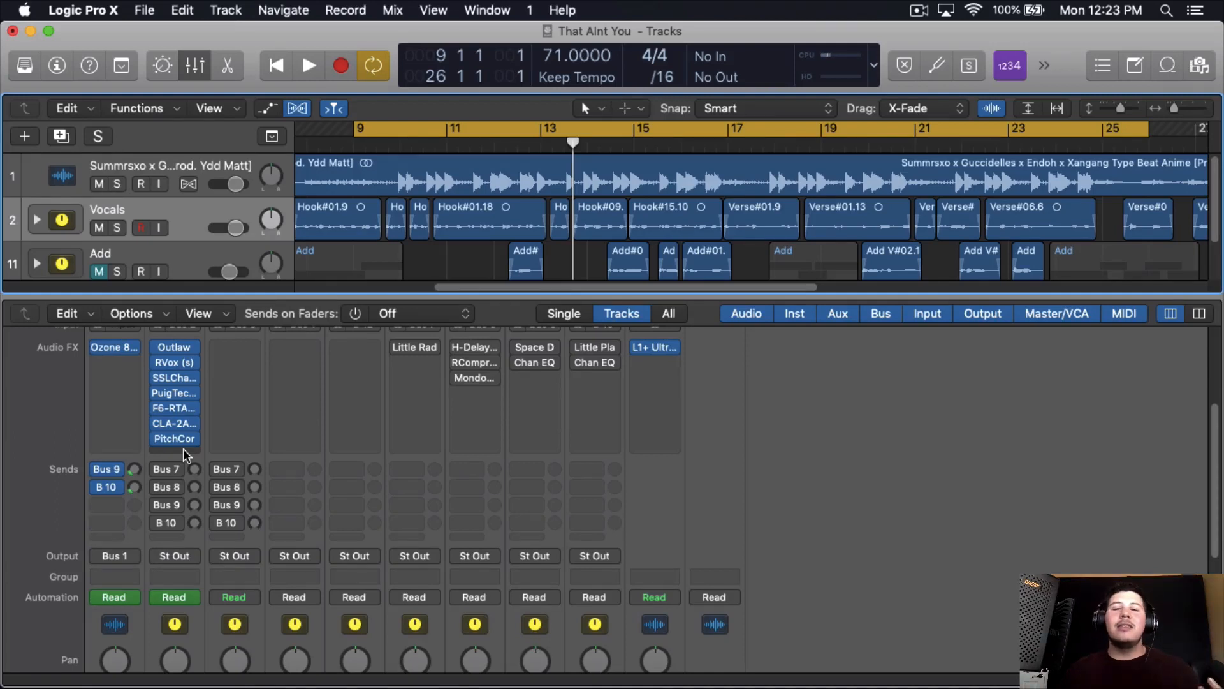
- Insert the Waves Sibilance (s) plug-in after Pitch Correction on the Vocals channel
left_click(182, 449)
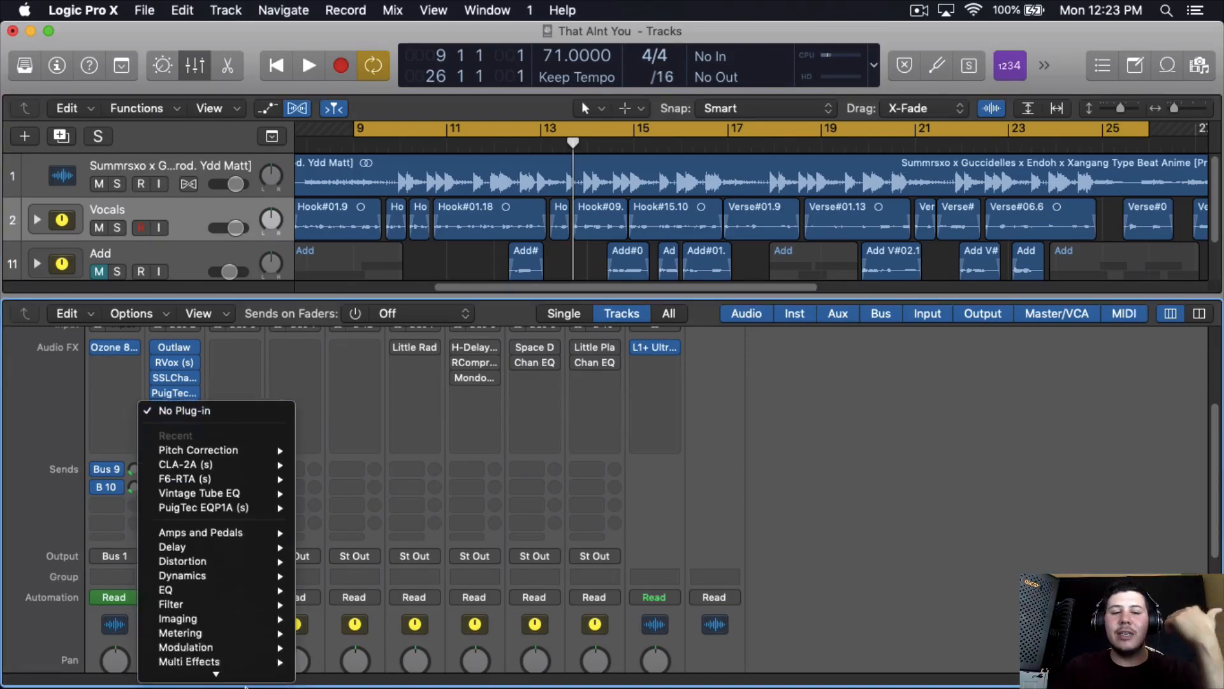
mouse_move(242, 670)
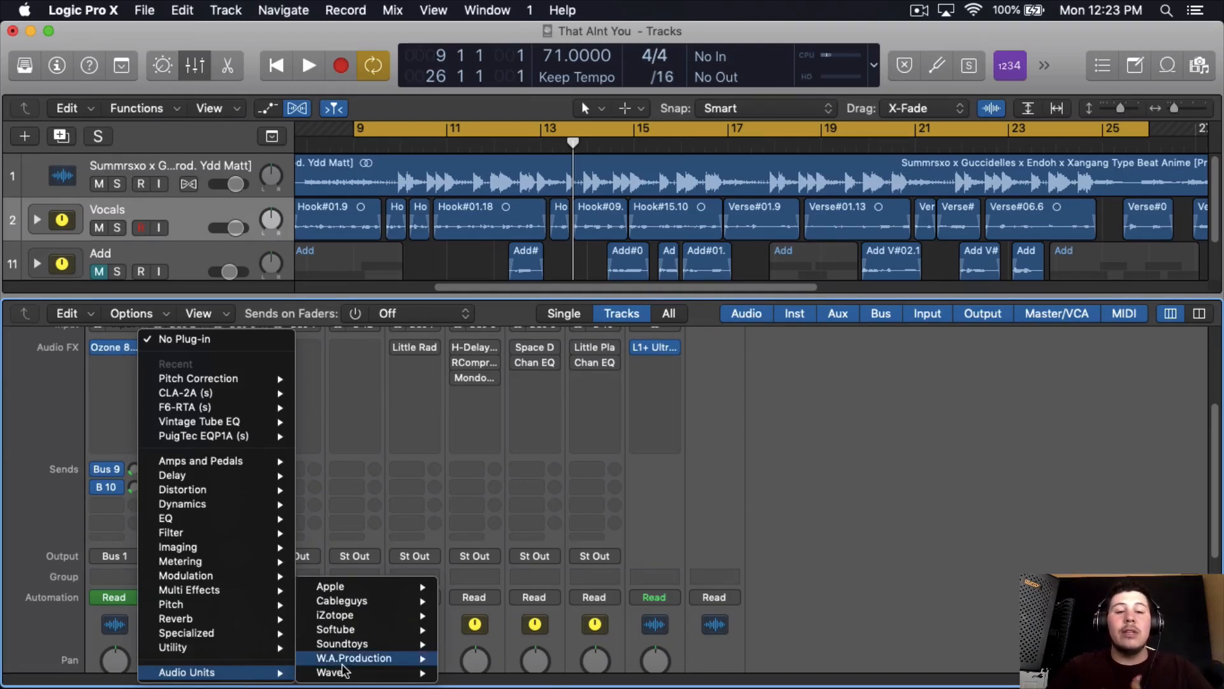
mouse_move(348, 679)
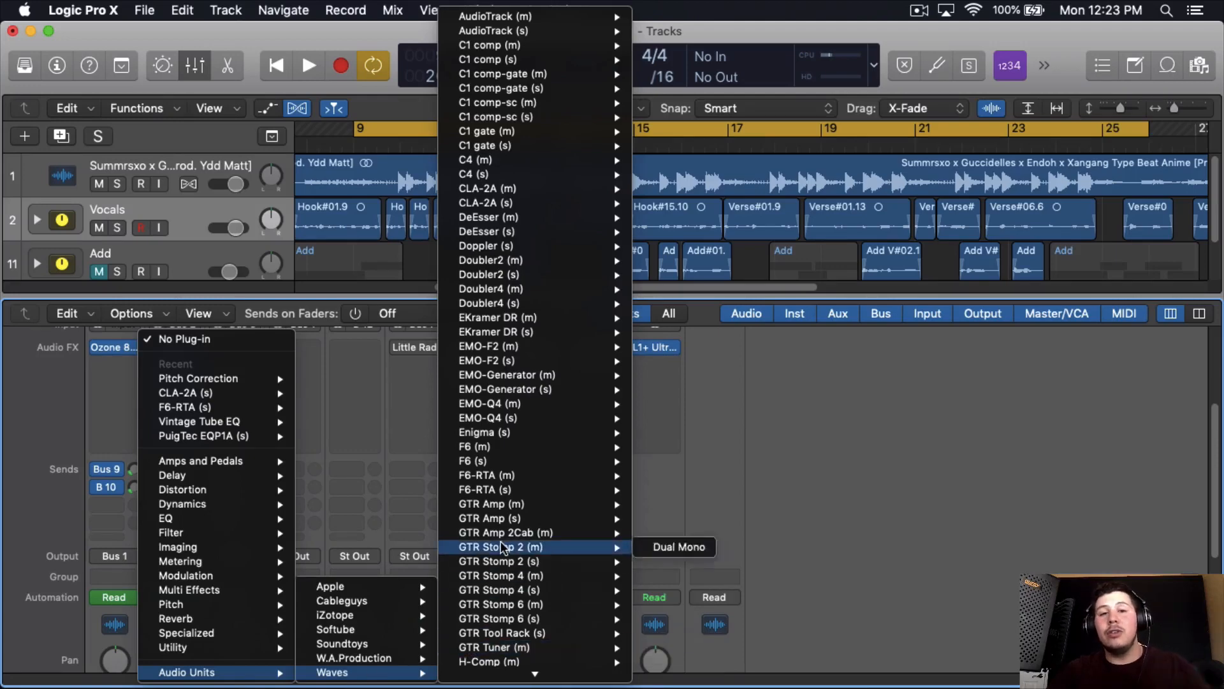
scroll(504, 548, "down", 1)
scroll(593, 548, "down", 20)
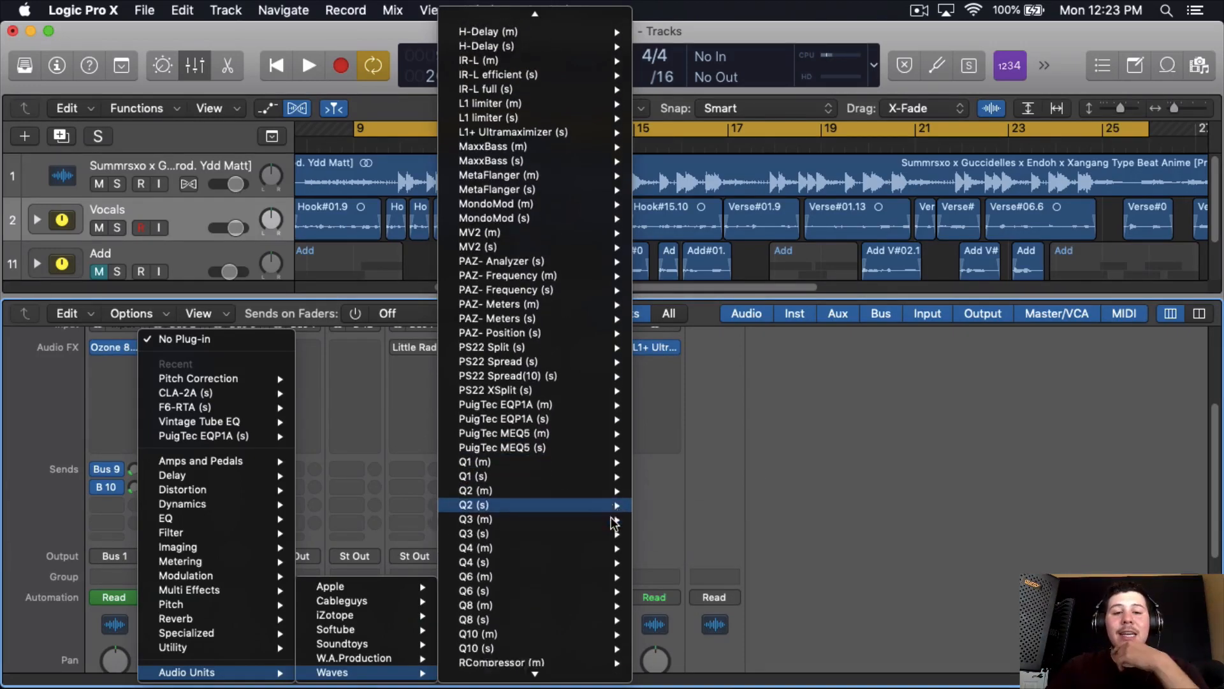
mouse_move(574, 572)
left_click(657, 572)
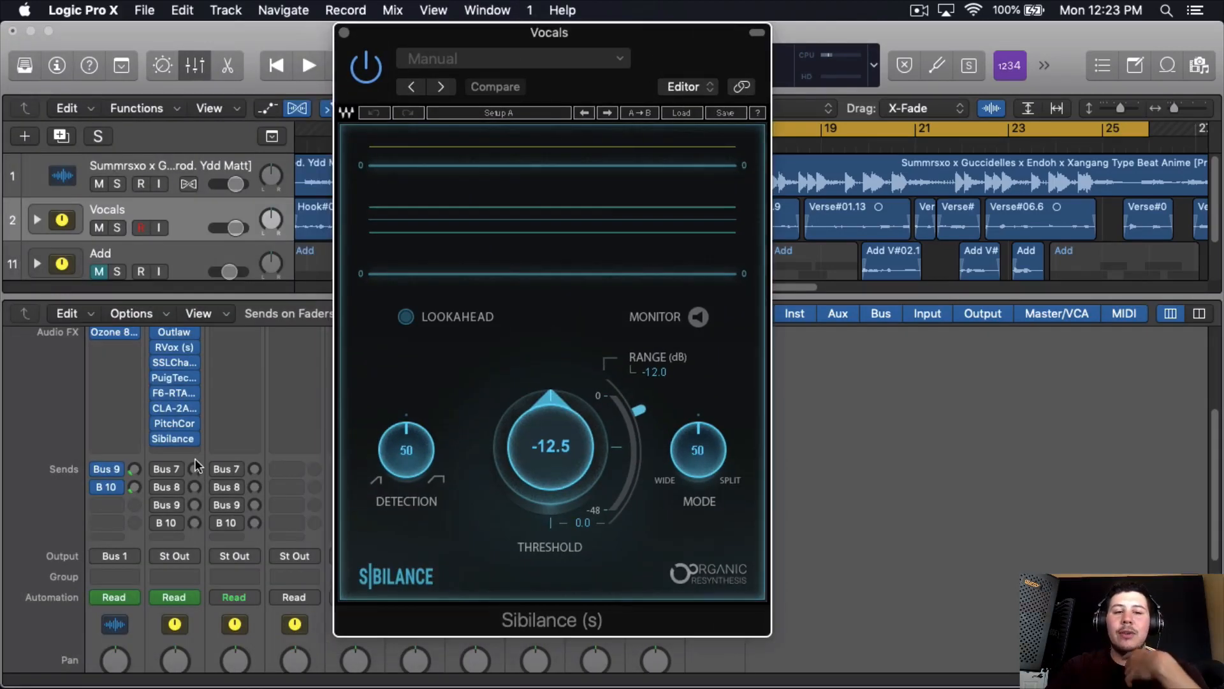
left_click(189, 450)
mouse_move(185, 564)
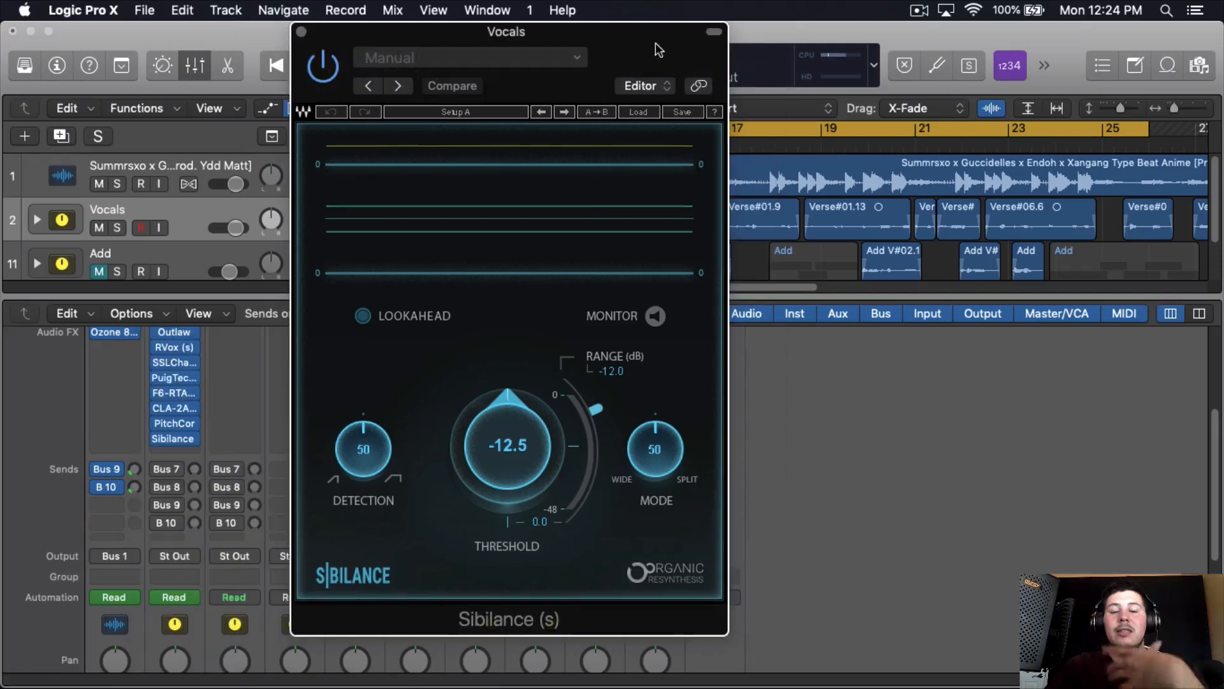
- Set Sibilance's range to -20.7 dB, detection to 59 and mode to 61, and start playback
left_click_drag(570, 454, 587, 481)
left_click_drag(363, 454, 370, 397)
left_click_drag(637, 450, 637, 376)
key("space")
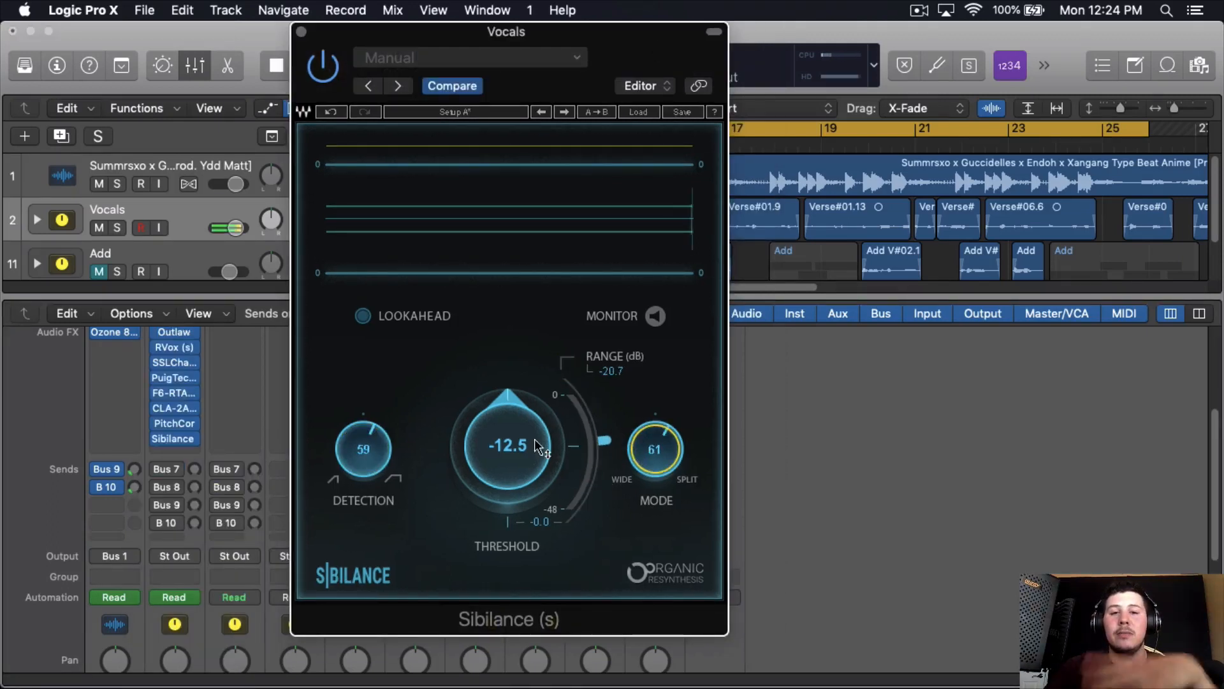
- Set Sibilance's threshold to -9.2 and range to -25.9 dB during playback, and enable Lookahead
scroll(514, 453, "up", 5)
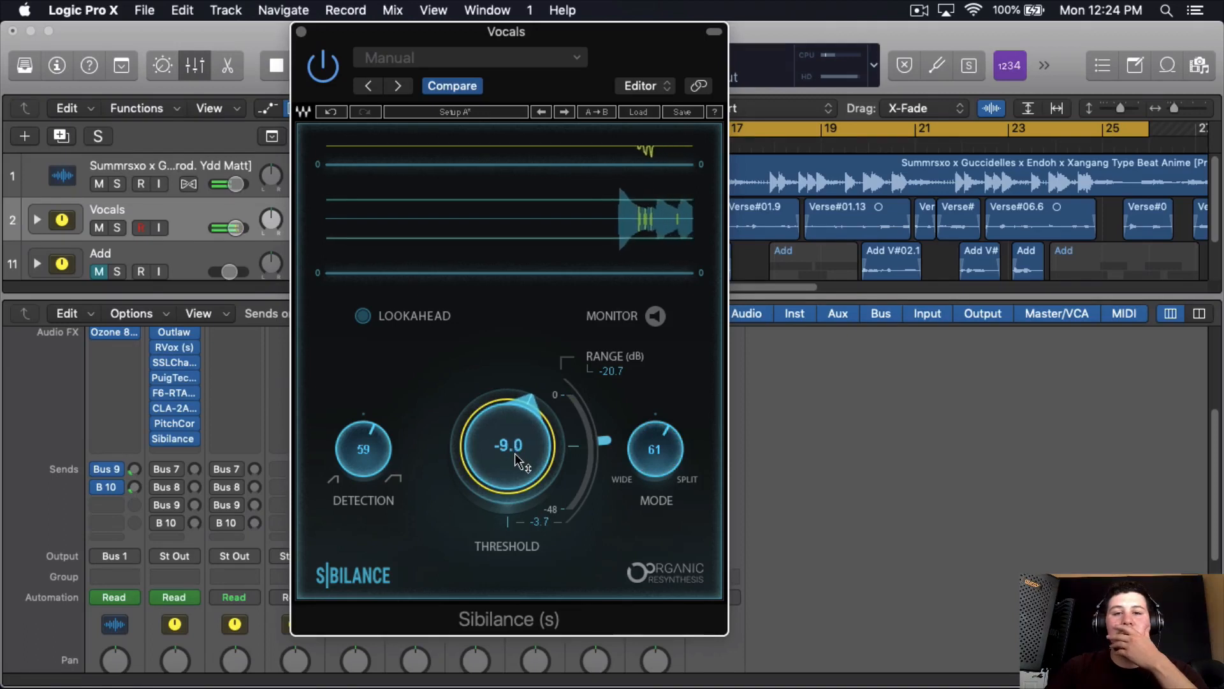
scroll(515, 453, "down", 1)
left_click_drag(601, 59, 536, 58)
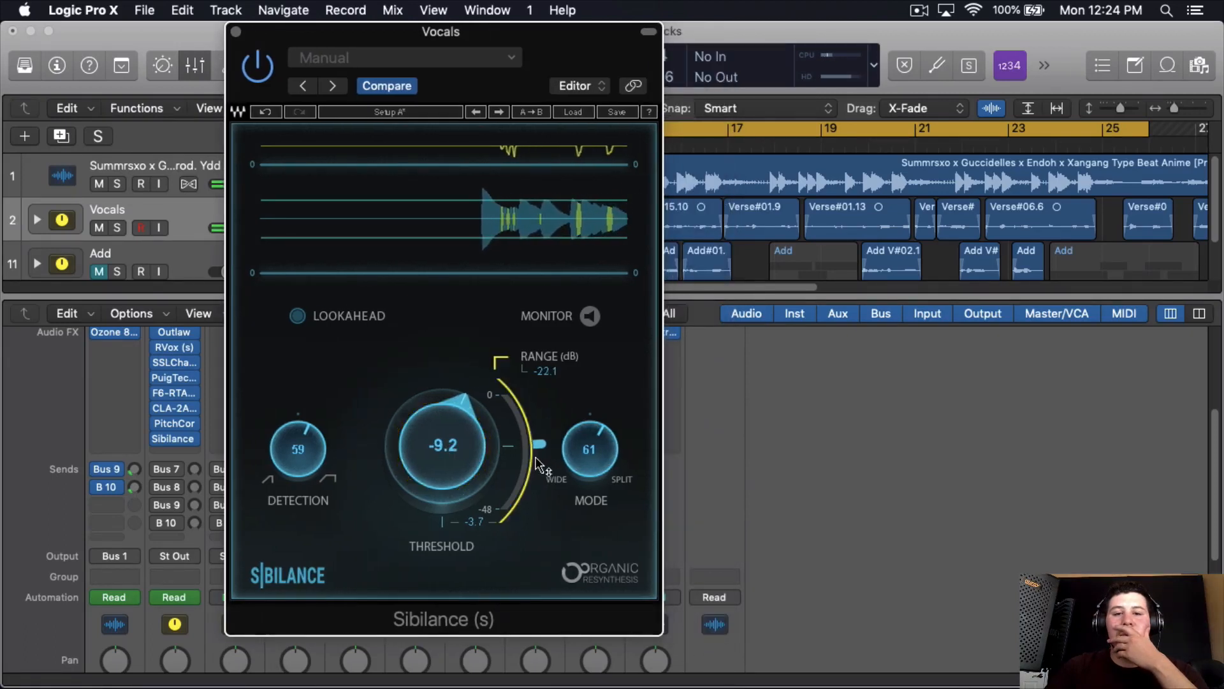
scroll(545, 372, "down", 5)
left_click(297, 315)
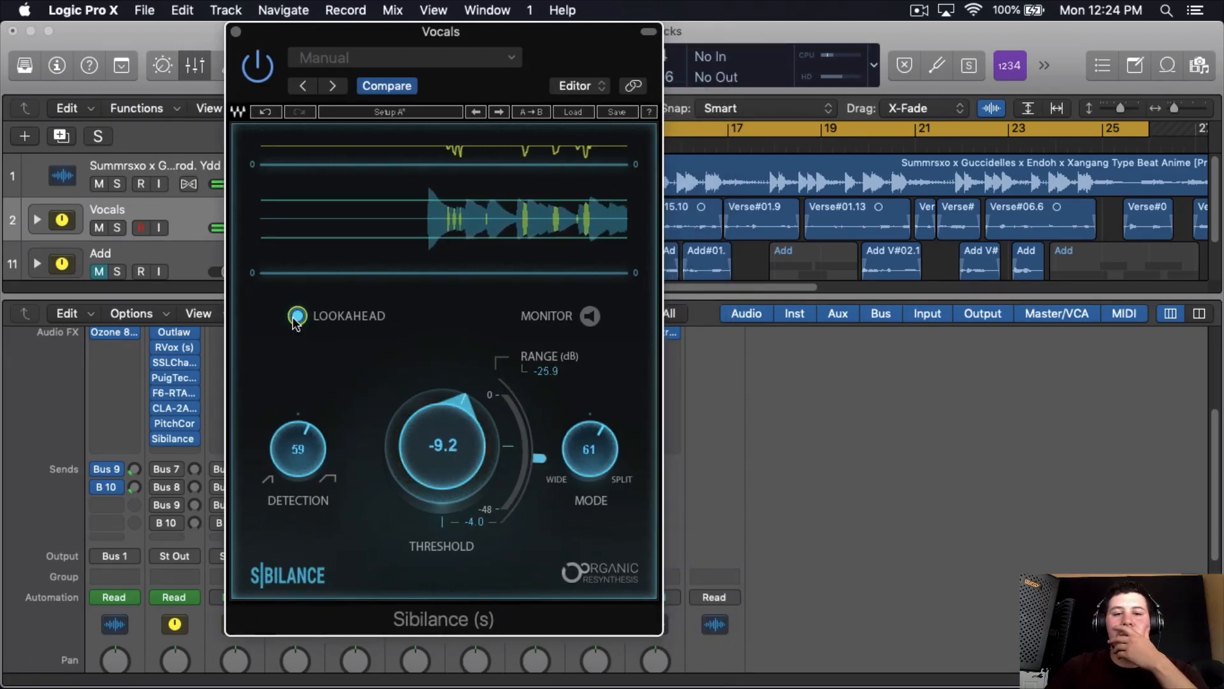
- Solo the Vocals and, while monitoring the sibilance, set the threshold to -9.6, mode to 59 and detection to 58
left_click(117, 228)
left_click(591, 316)
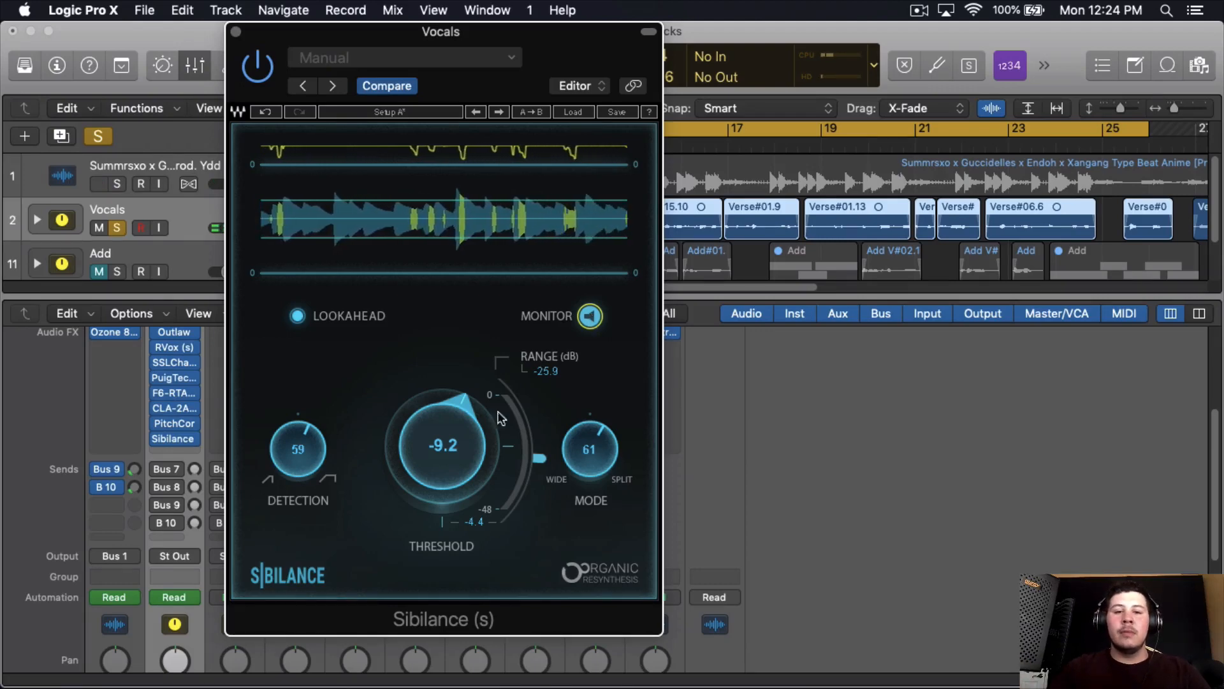
left_click_drag(454, 446, 459, 470)
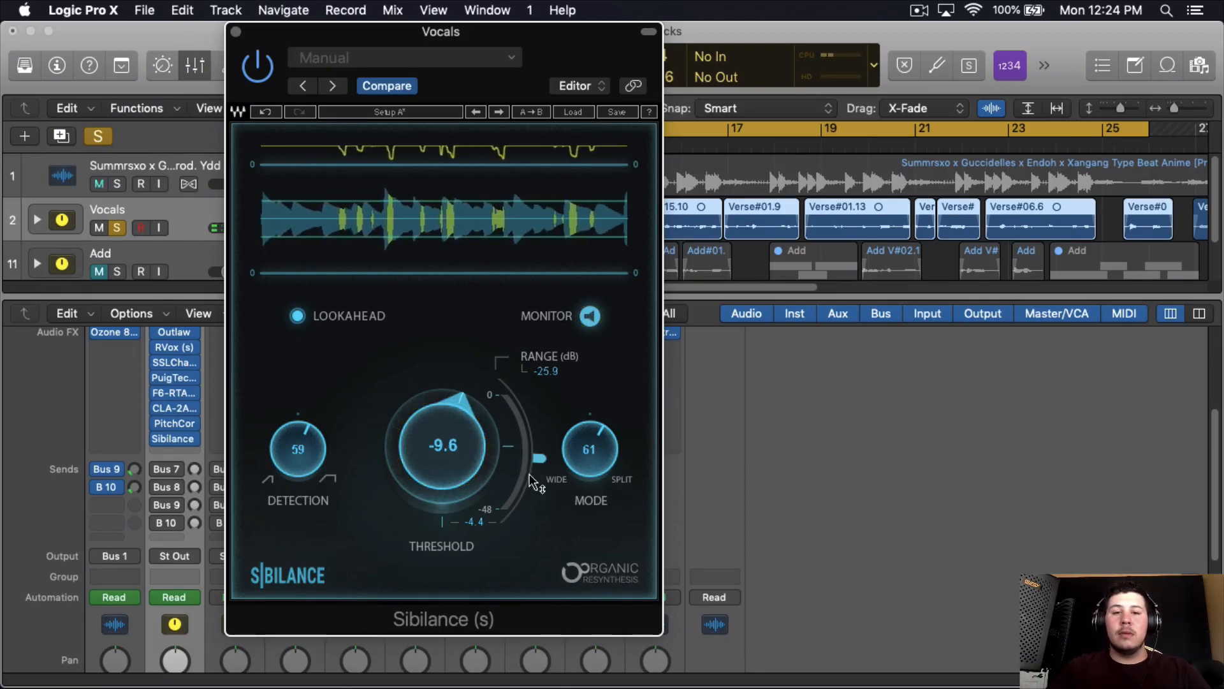
left_click_drag(587, 454, 587, 460)
left_click_drag(305, 462, 308, 468)
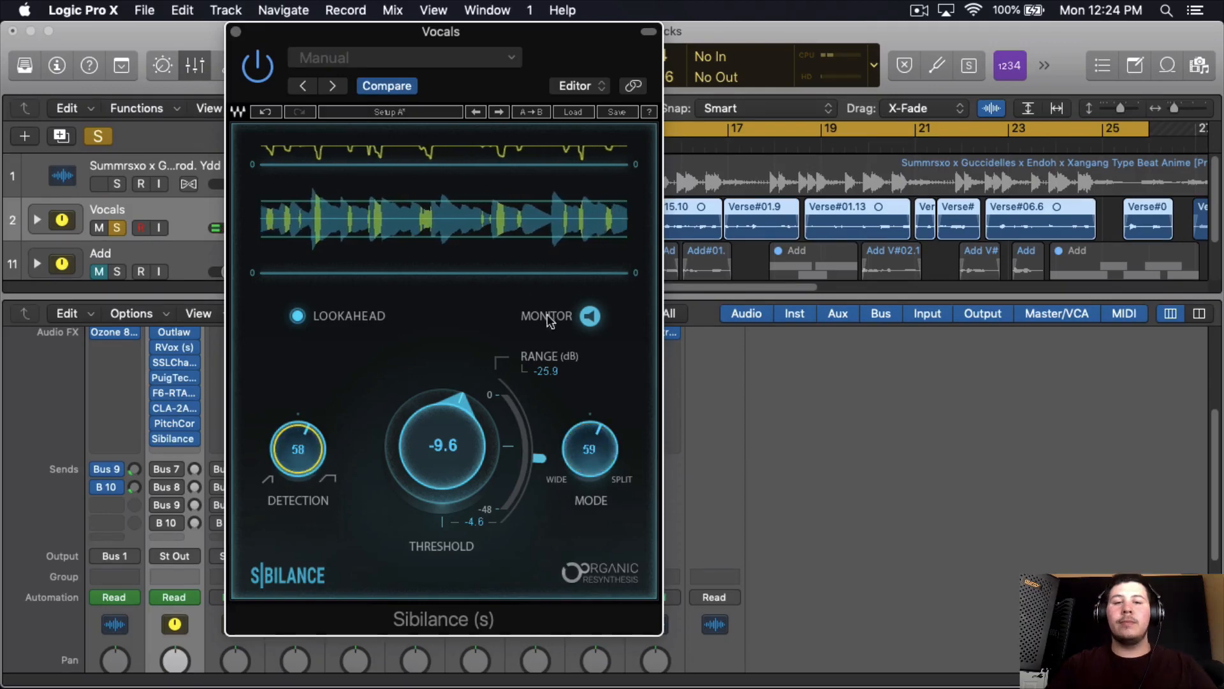
left_click(589, 316)
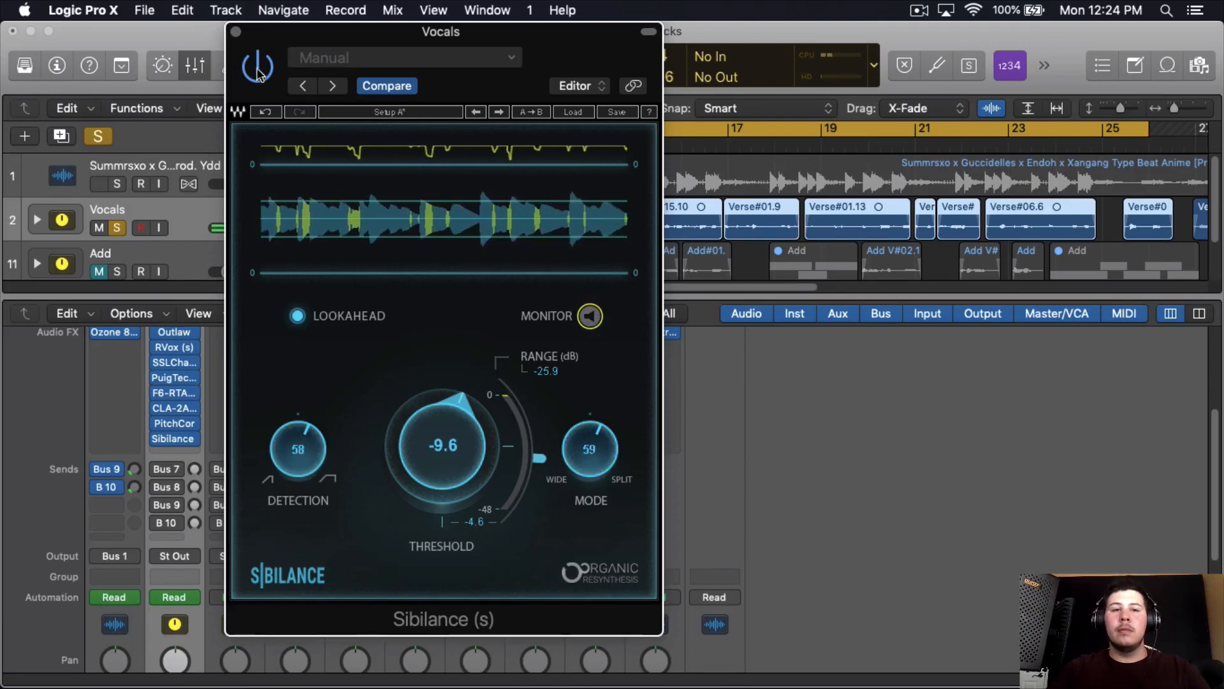
- Set the response of Pitch Correction on the Vocals channel to 115 ms, close both plug-in windows and stop playback
left_click(173, 423)
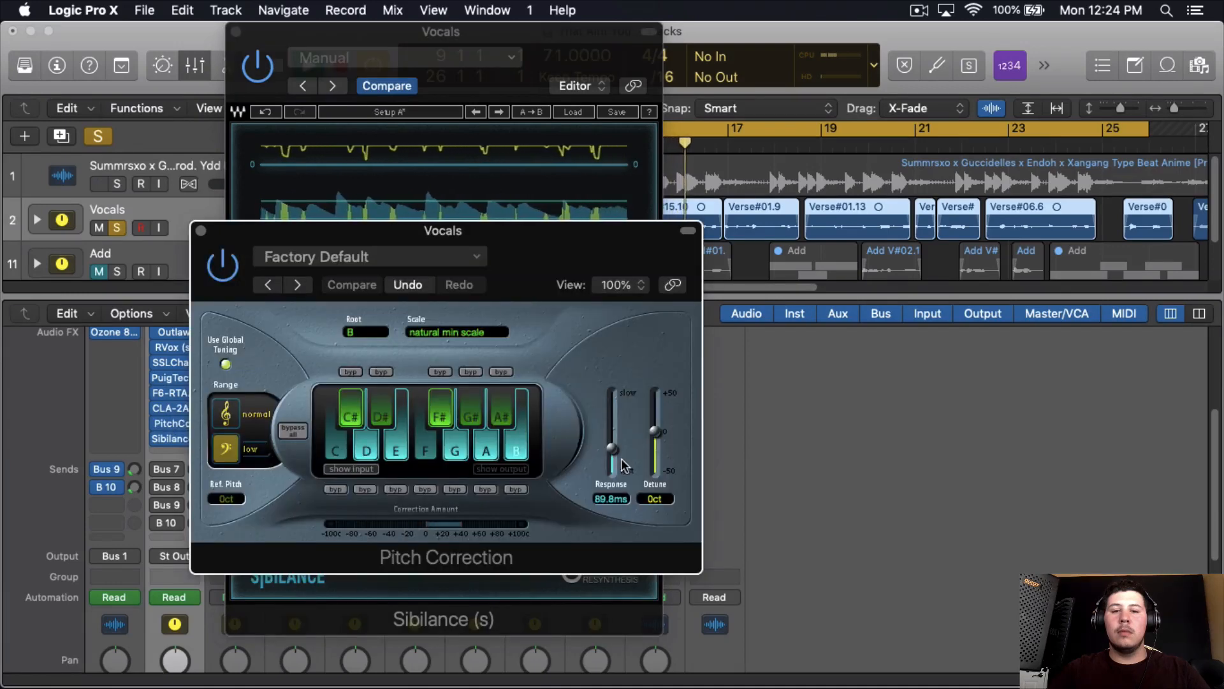
left_click_drag(613, 450, 613, 445)
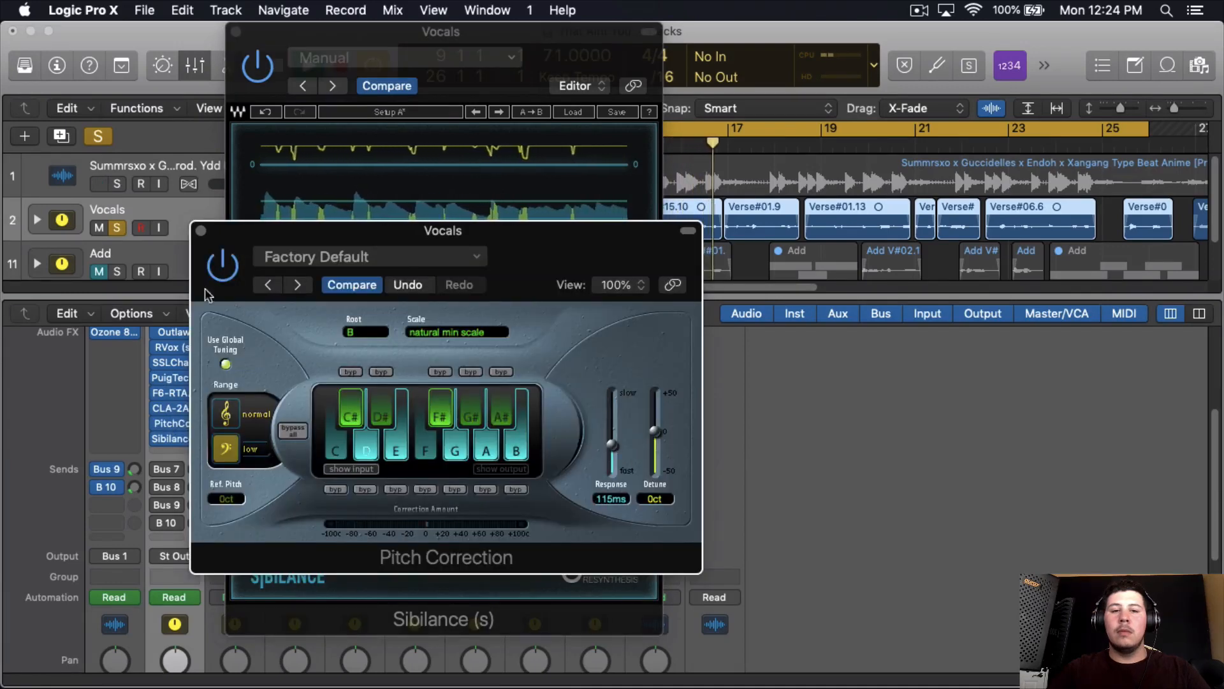
left_click(200, 230)
left_click(234, 32)
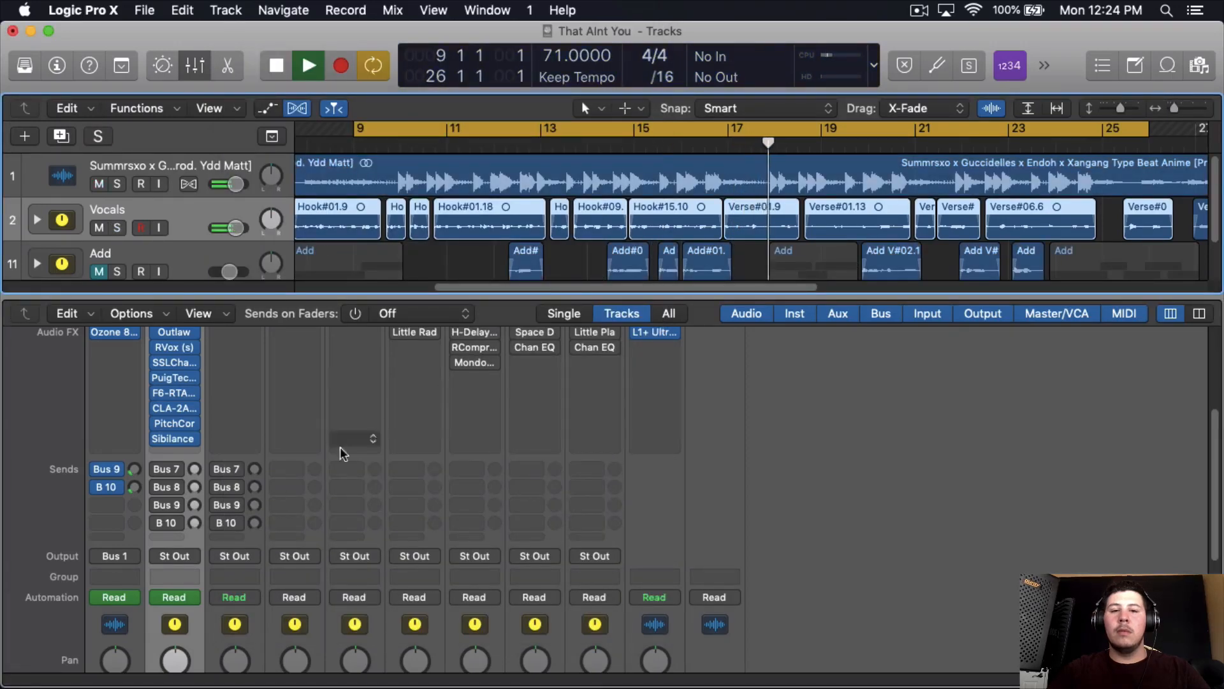
key("space")
- Insert the Waves S1 Imager (s) plug-in after Sibilance on the Vocals channel
left_click(190, 450)
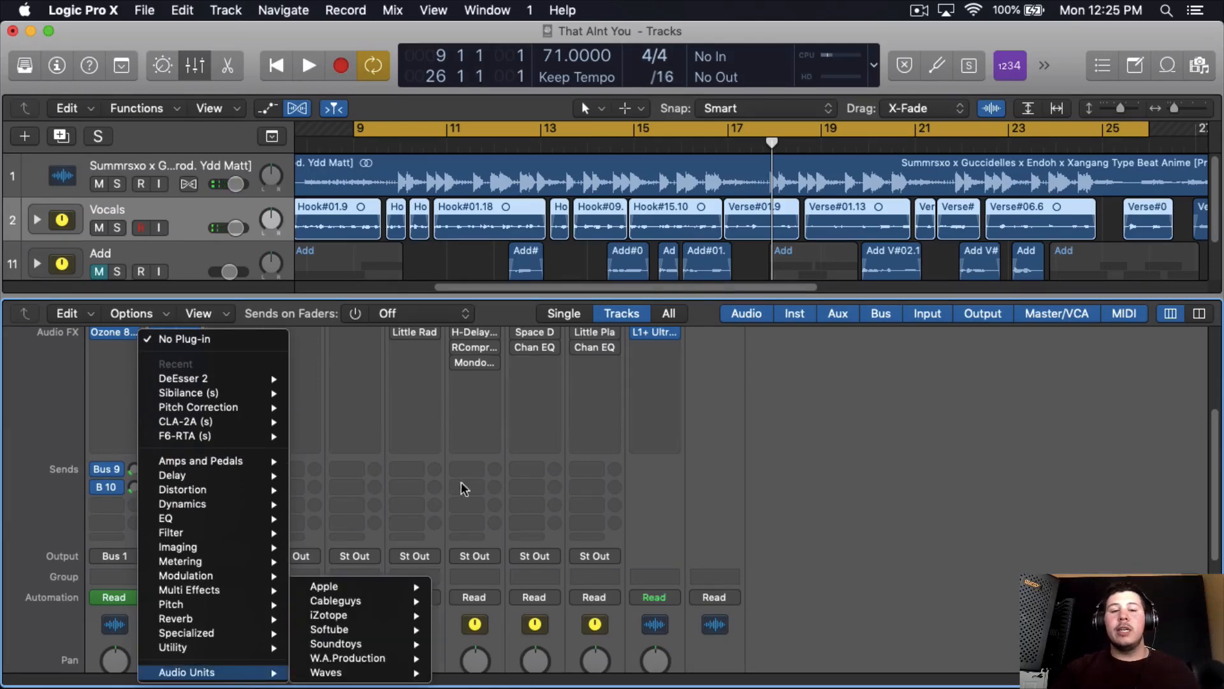
mouse_move(271, 672)
mouse_move(351, 672)
scroll(535, 599, "down", 15)
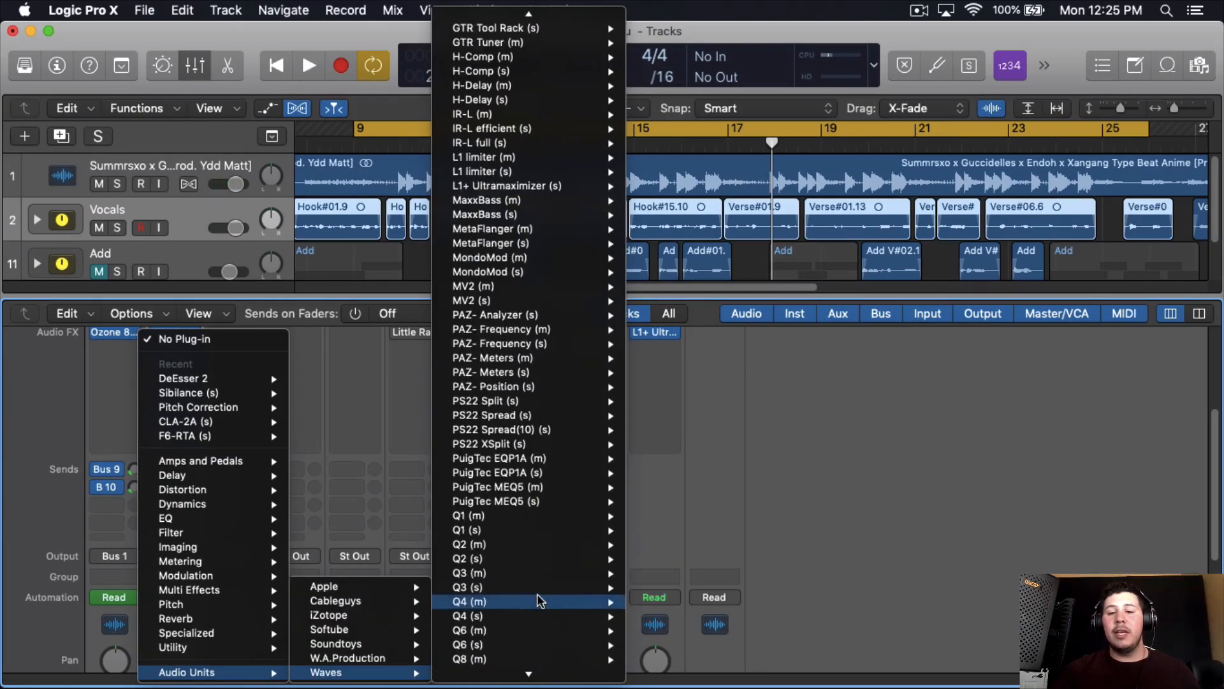
mouse_move(547, 308)
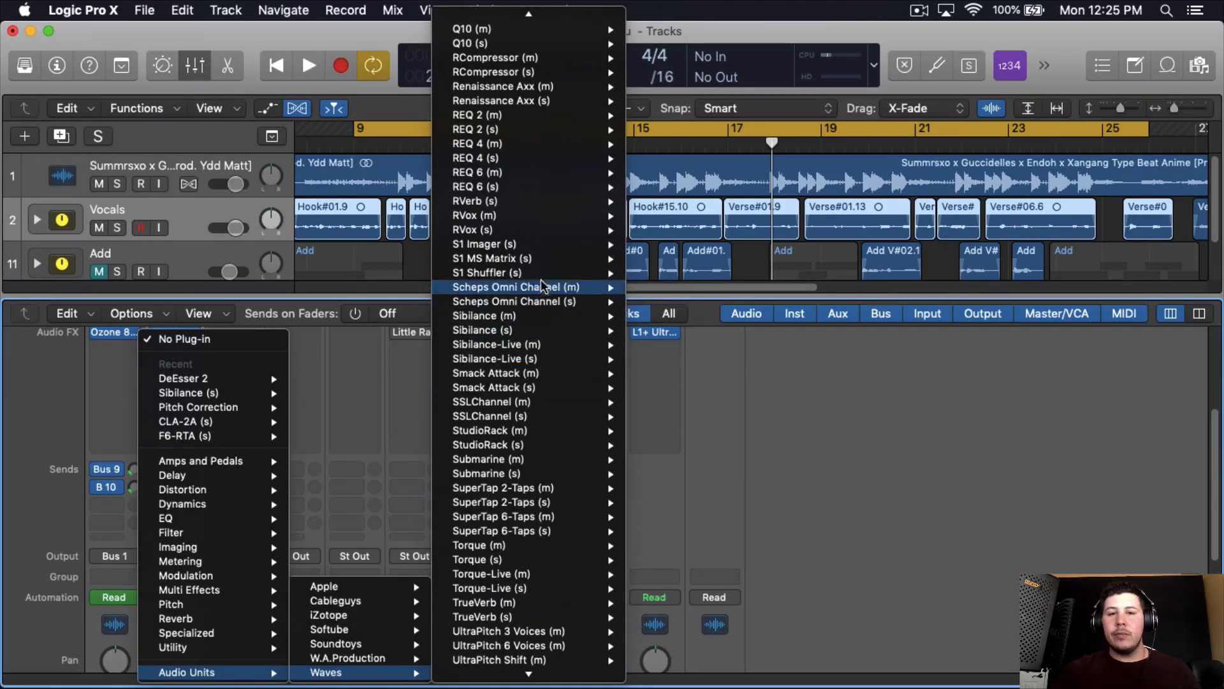
mouse_move(554, 244)
left_click(660, 244)
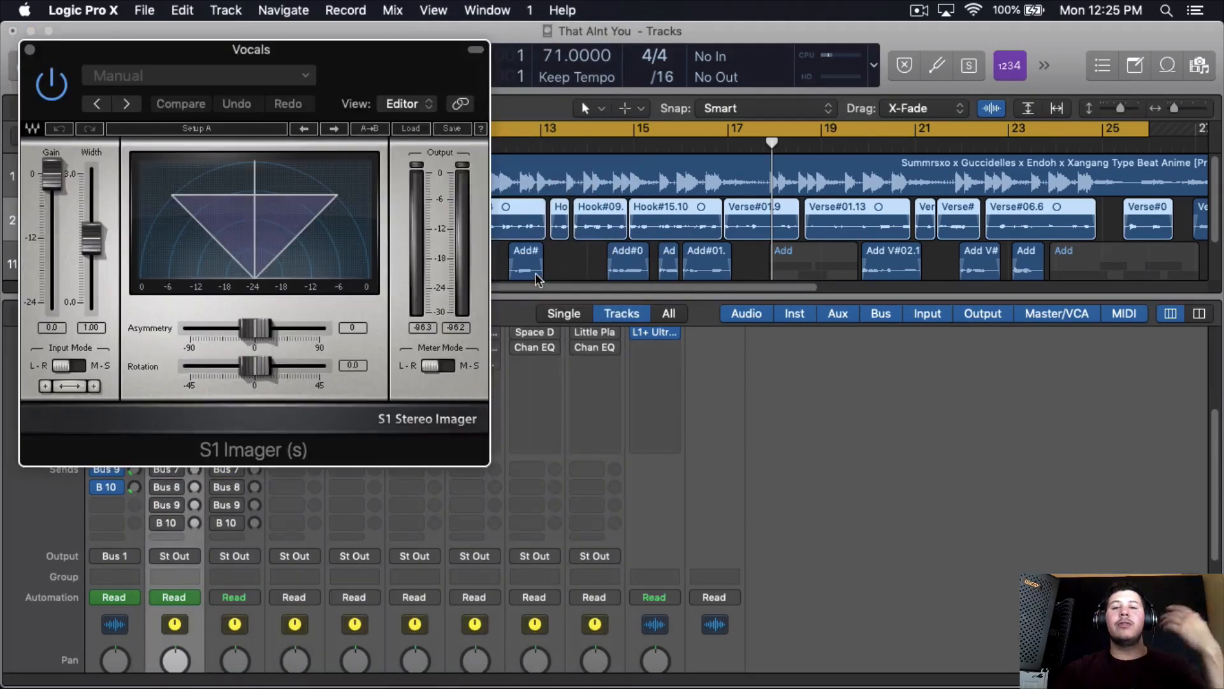
- Set the S1 Imager's width to 1.15 and close its window
left_click_drag(88, 263, 89, 262)
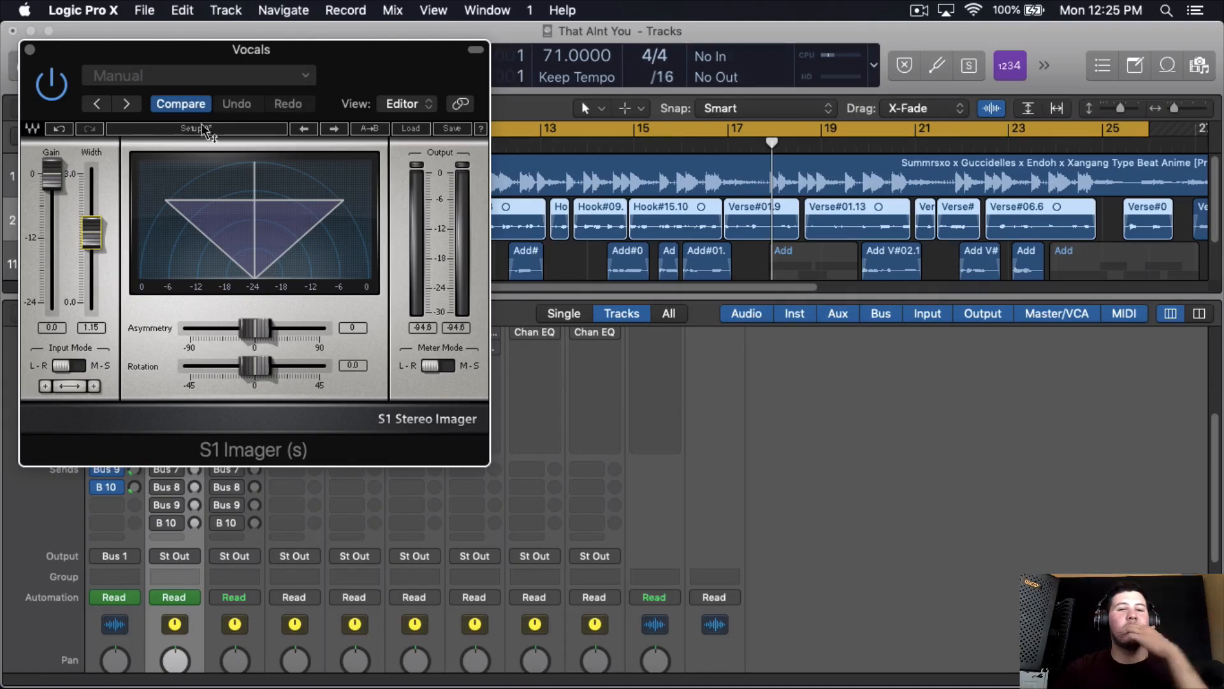
left_click_drag(414, 57, 572, 77)
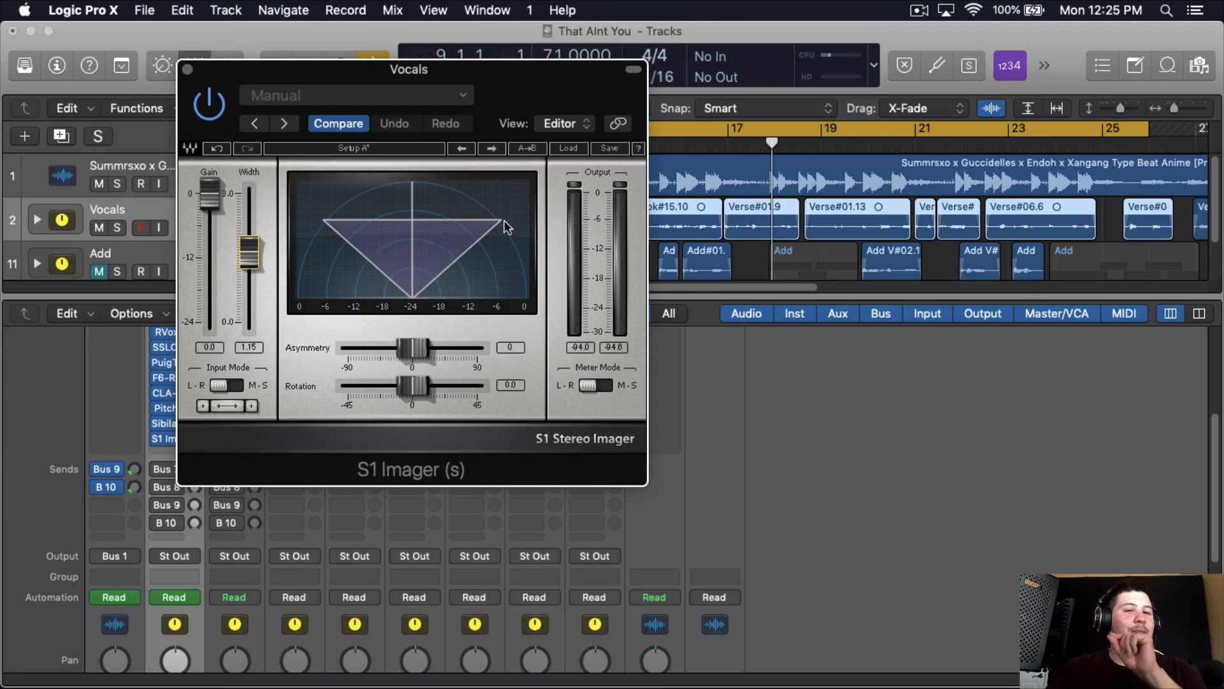
left_click(189, 69)
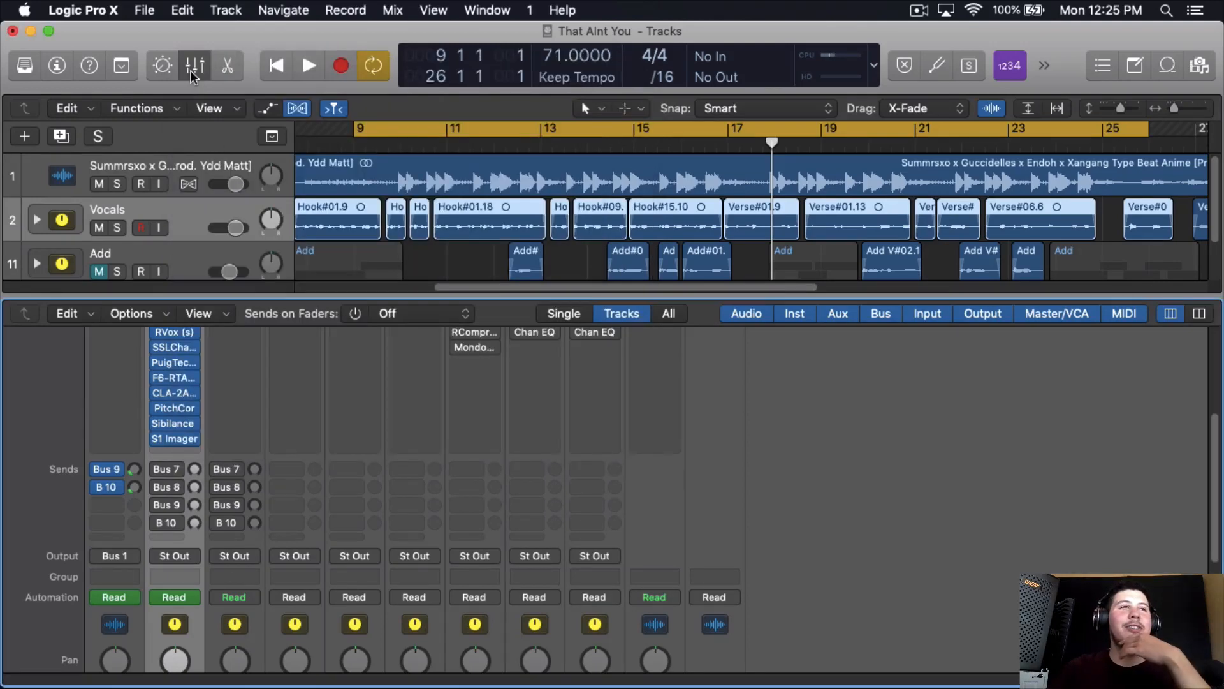
- Insert Logic's Stereo Spread imaging plug-in in stereo after S1 Imager on the Vocals channel
left_click(175, 450)
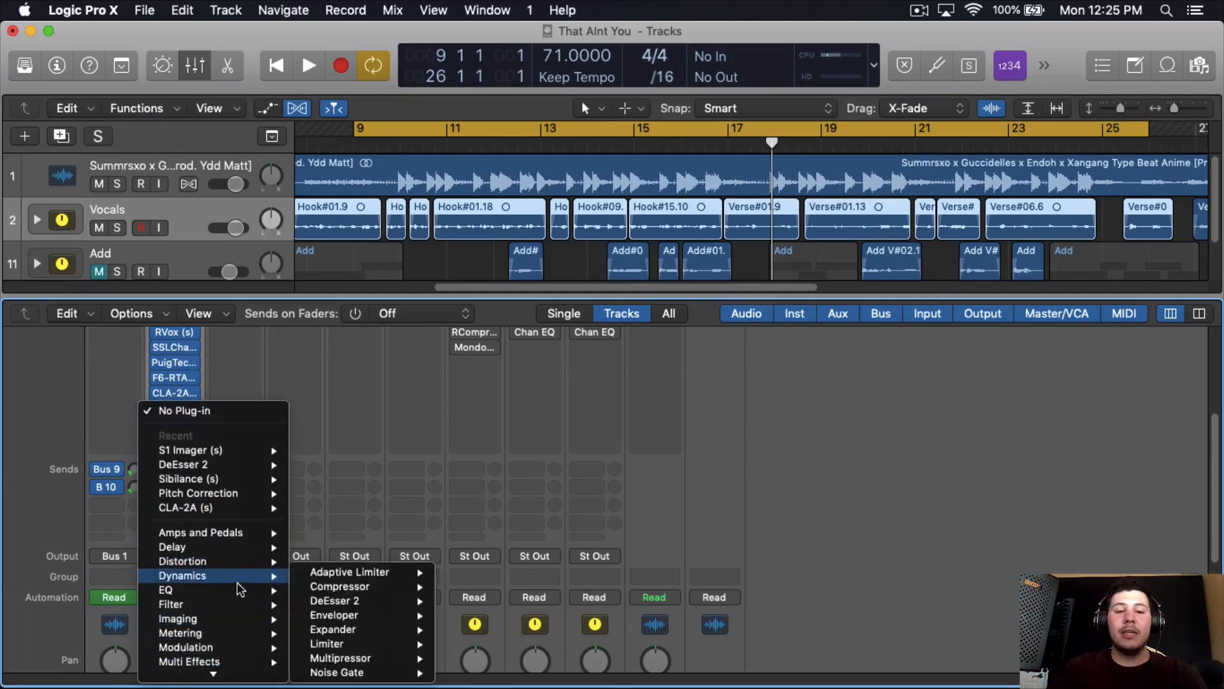
mouse_move(246, 620)
mouse_move(408, 647)
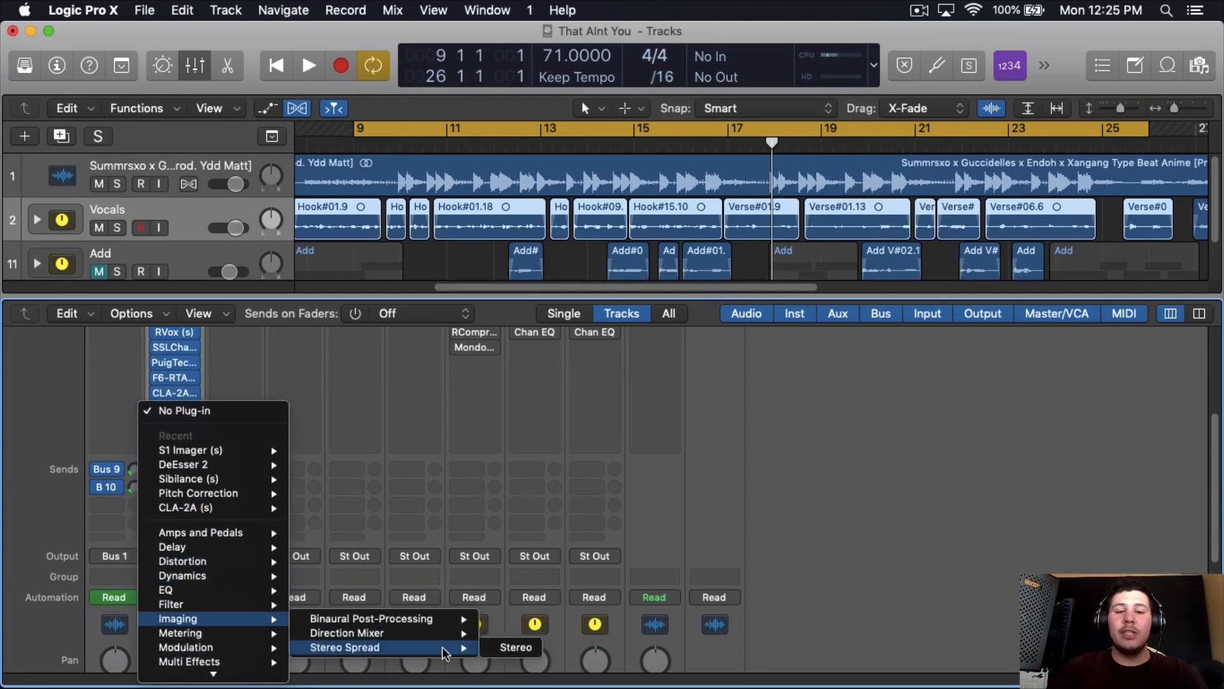
left_click(510, 648)
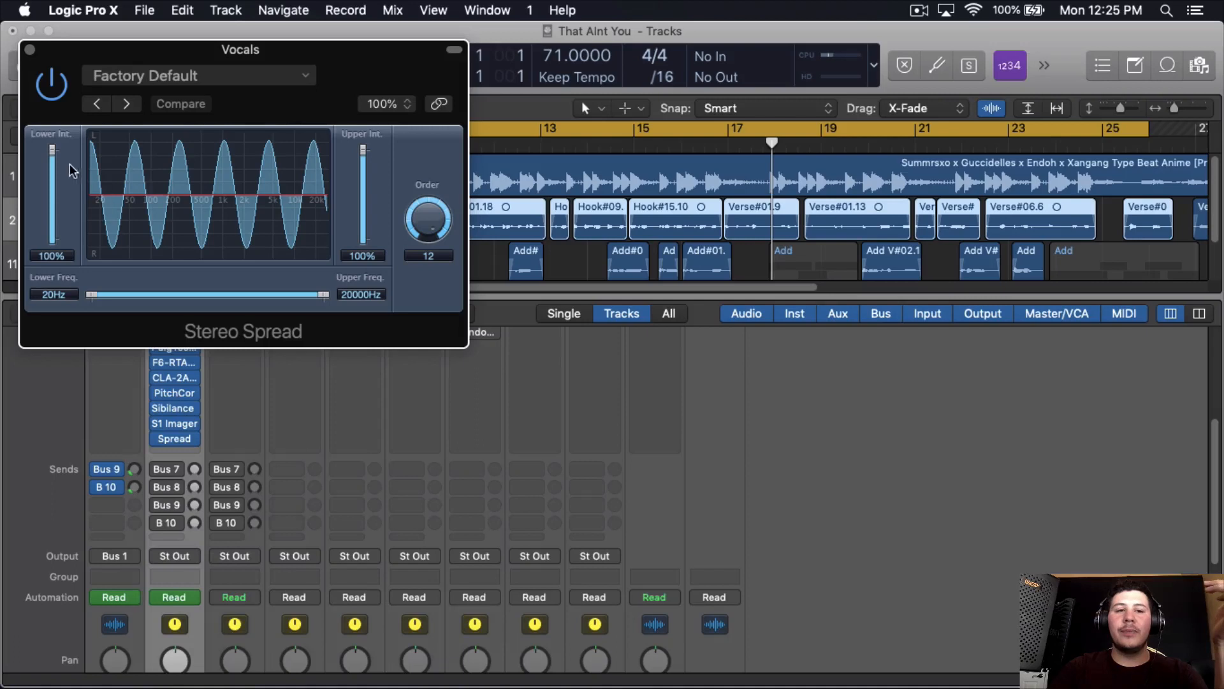
- Set Stereo Spread's lower intensity to 0%, lower frequency to 510 Hz and upper intensity to 22%
double_click(52, 255)
type("0")
key("Return")
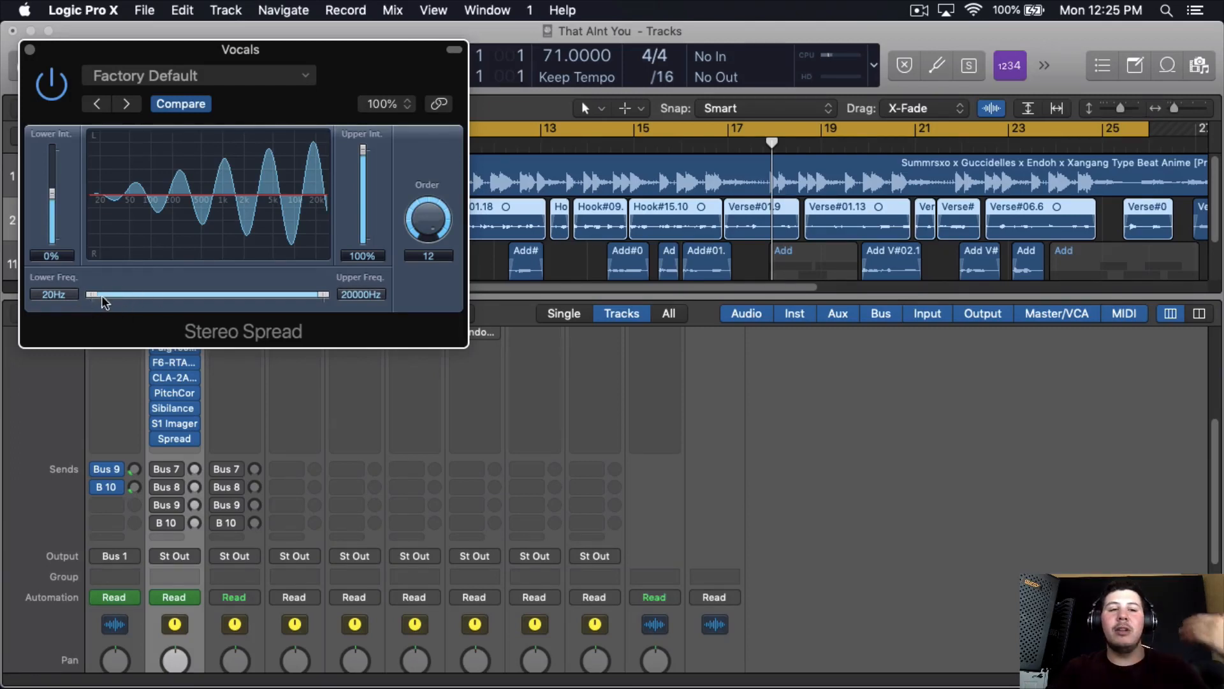
left_click_drag(92, 295, 200, 296)
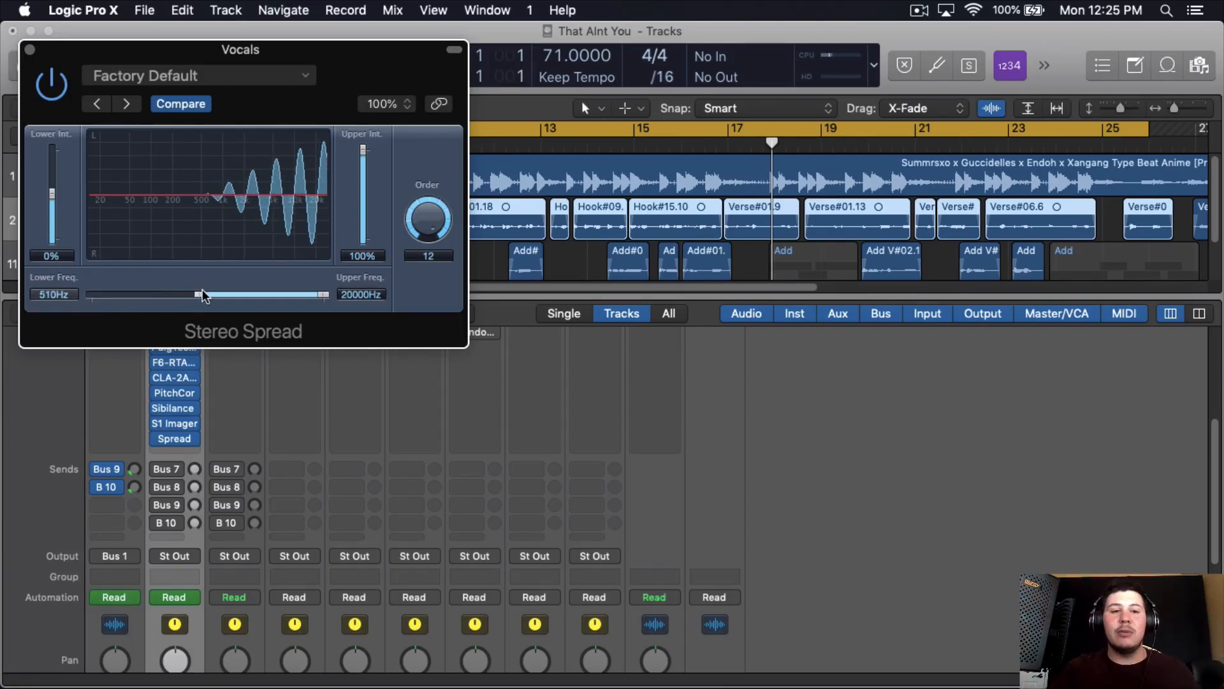
left_click_drag(363, 151, 362, 197)
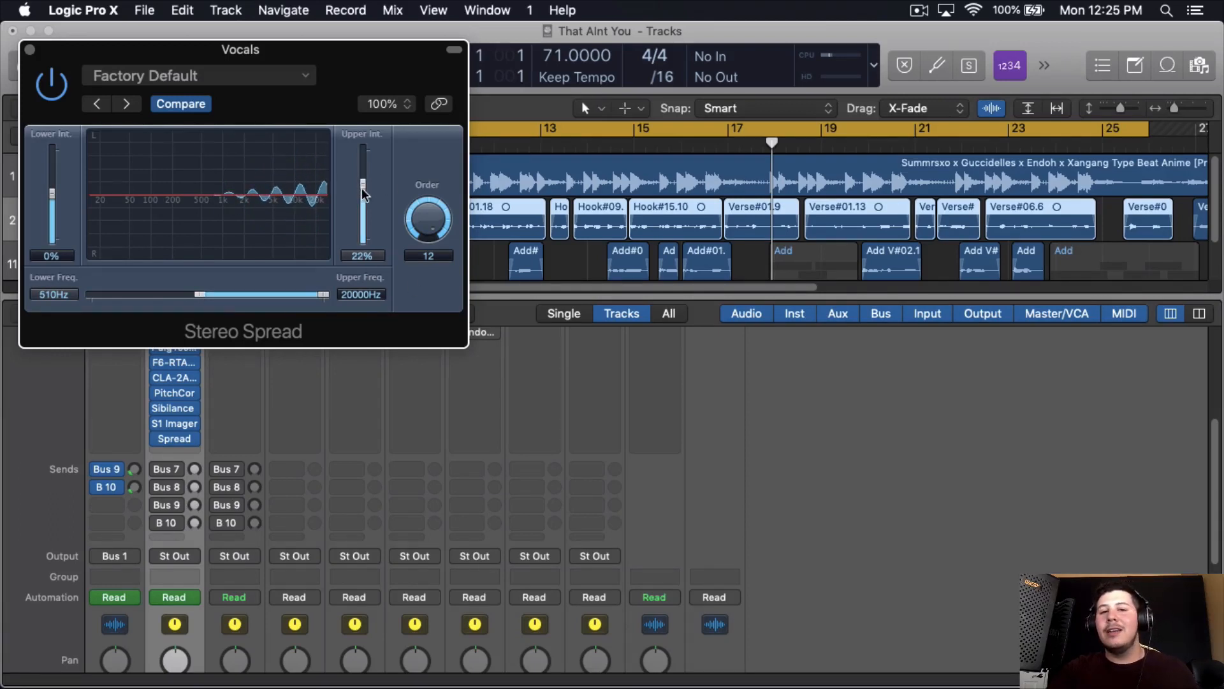
left_click_drag(364, 184, 366, 187)
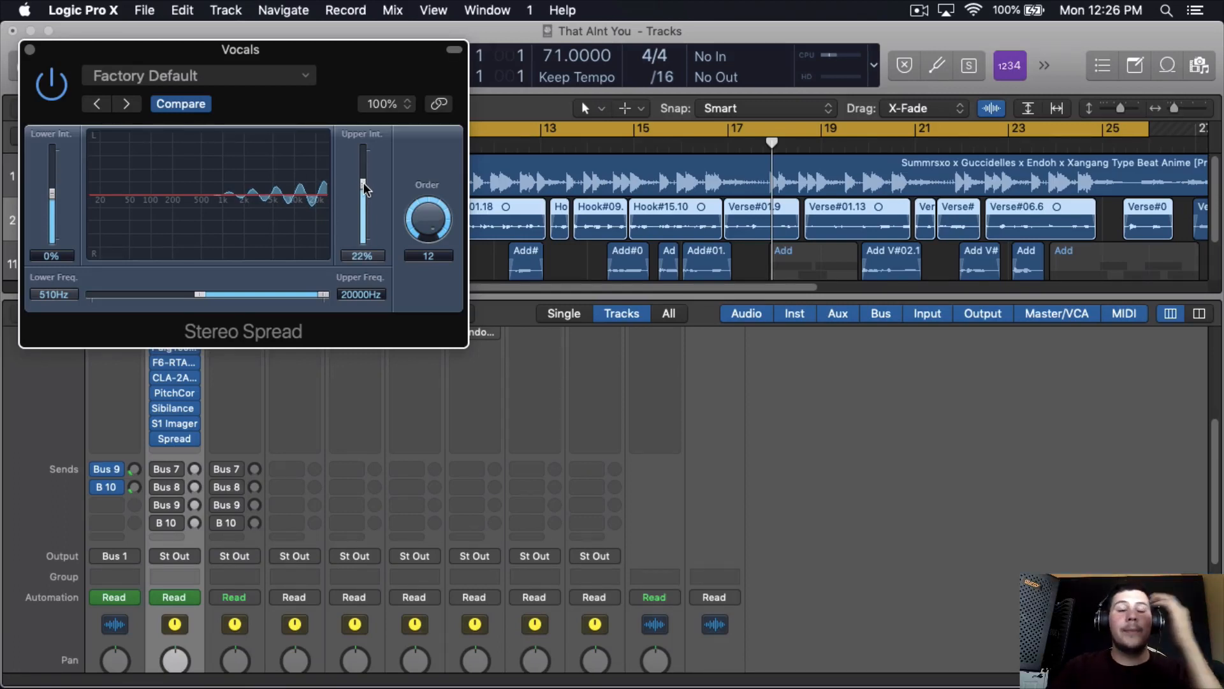
- Remove the Stereo Spread plug-in from the Vocals channel
left_click(63, 86)
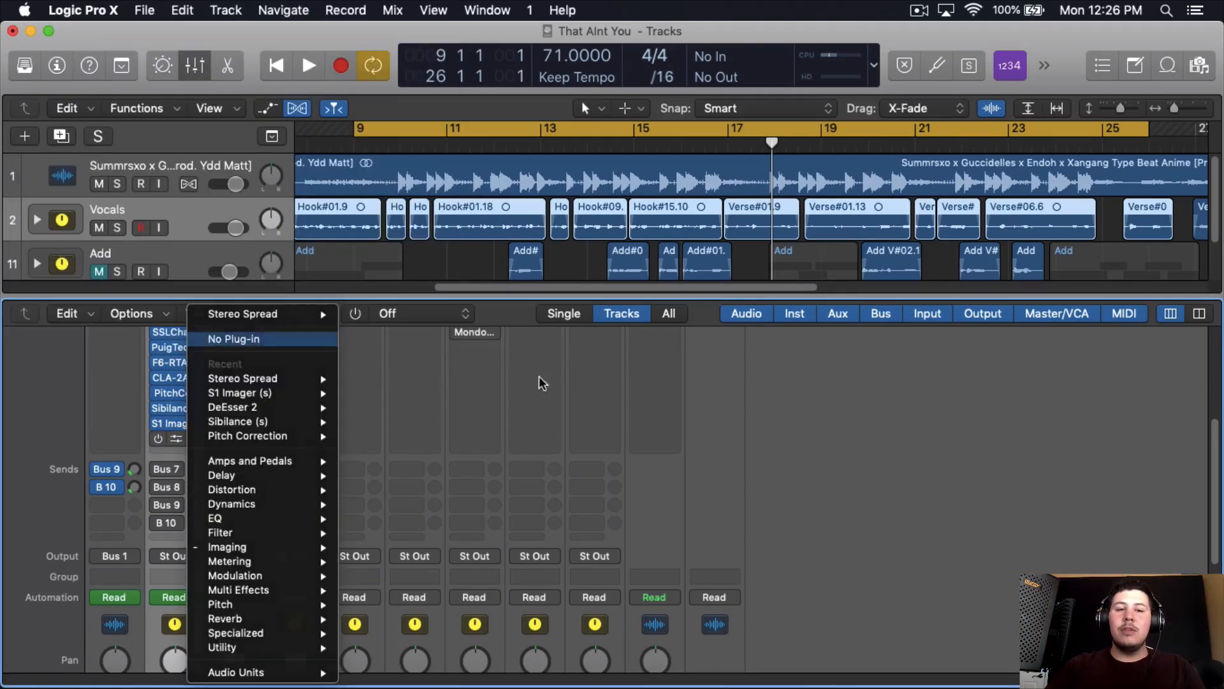
left_click(236, 339)
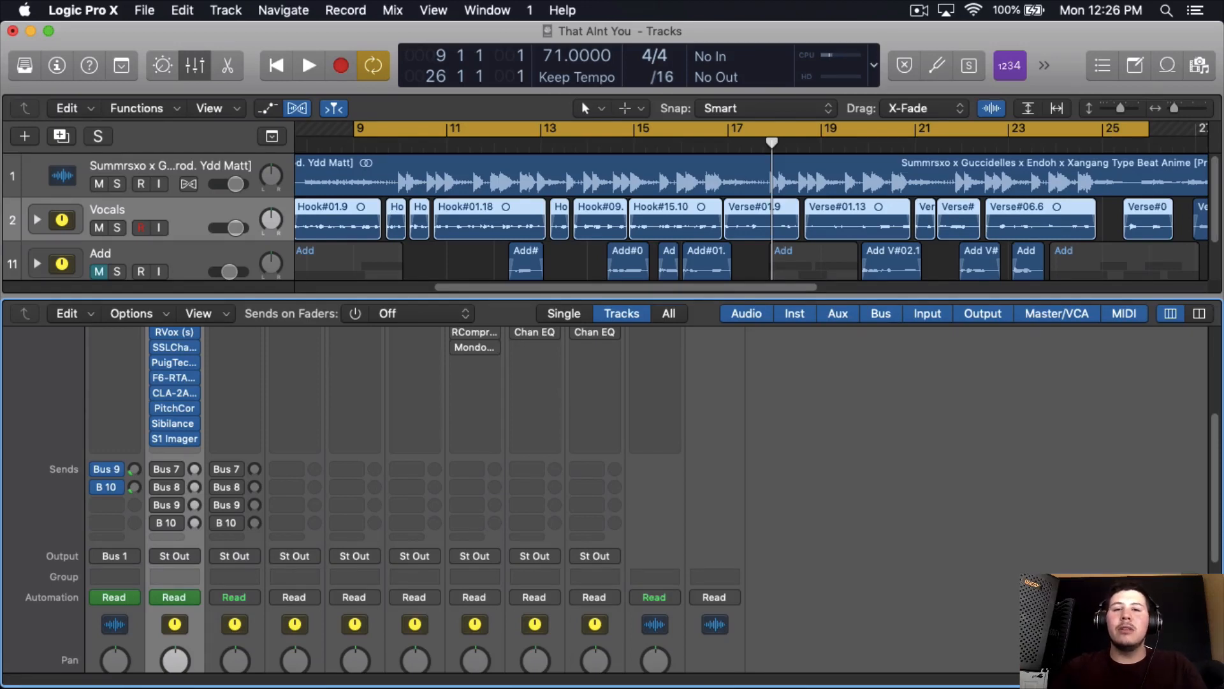
left_click(184, 451)
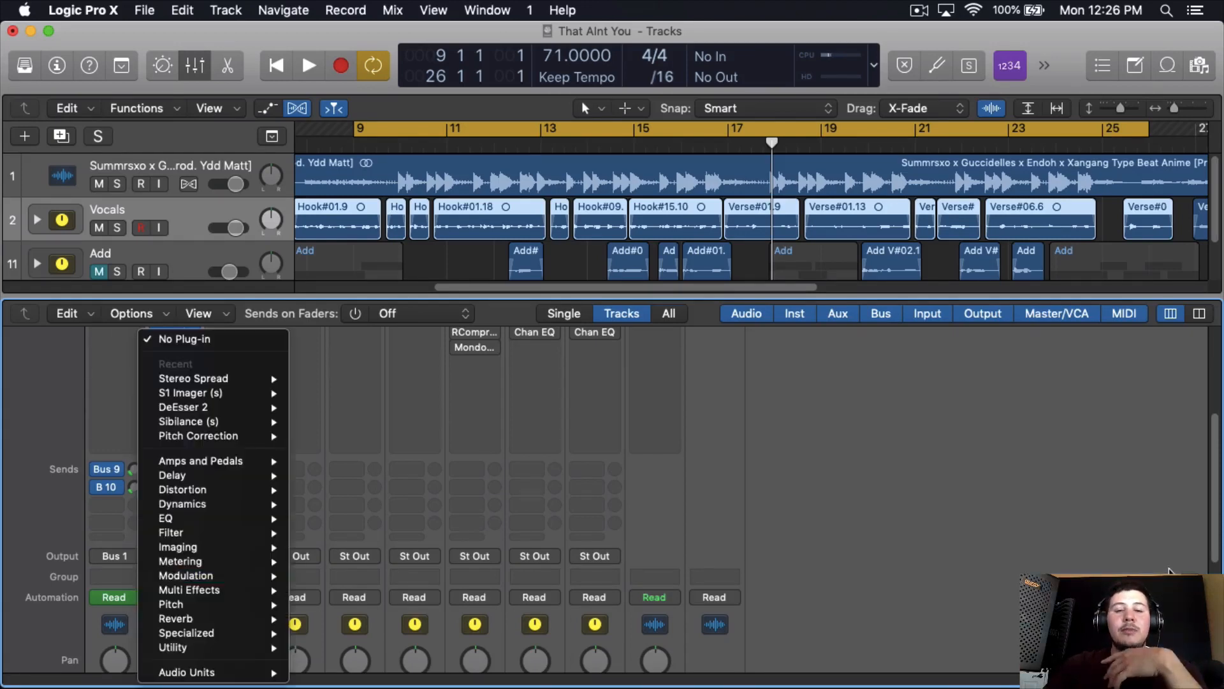
left_click(349, 566)
- Raise the Vocals channel's Bus 7 send level during playback, and inspect the Little Radiator plug-in on the Bus 7 Pre-Amp channel
scroll(175, 438, "up", 3)
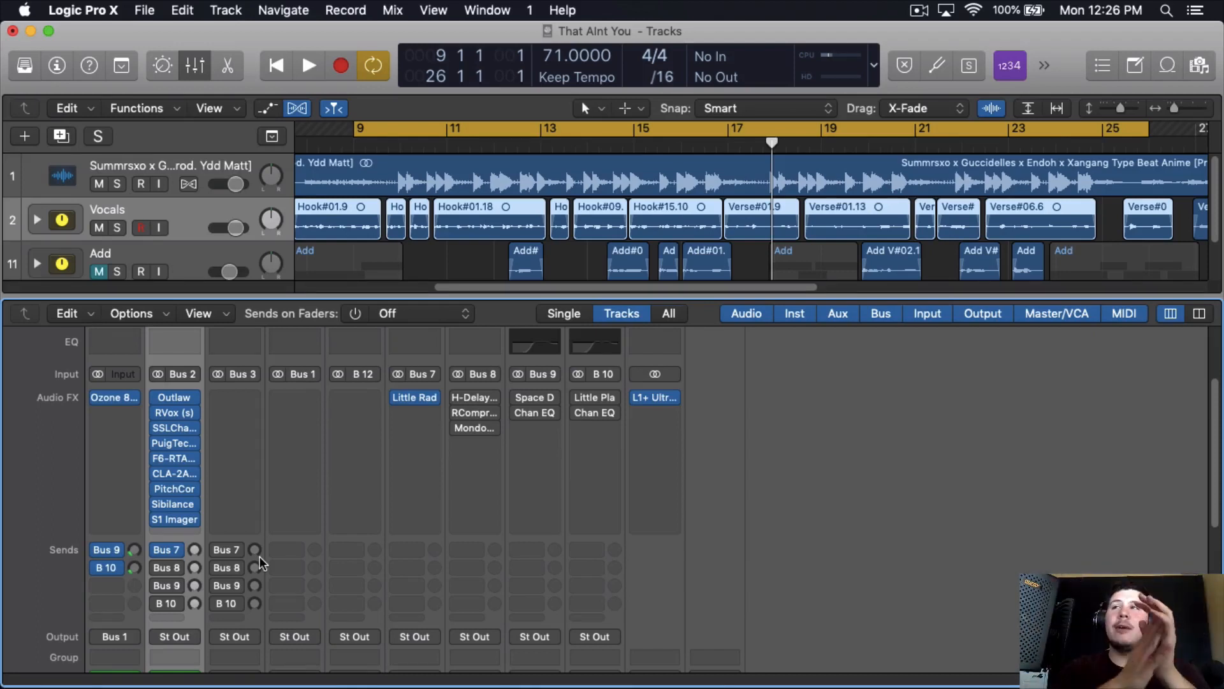
key("space")
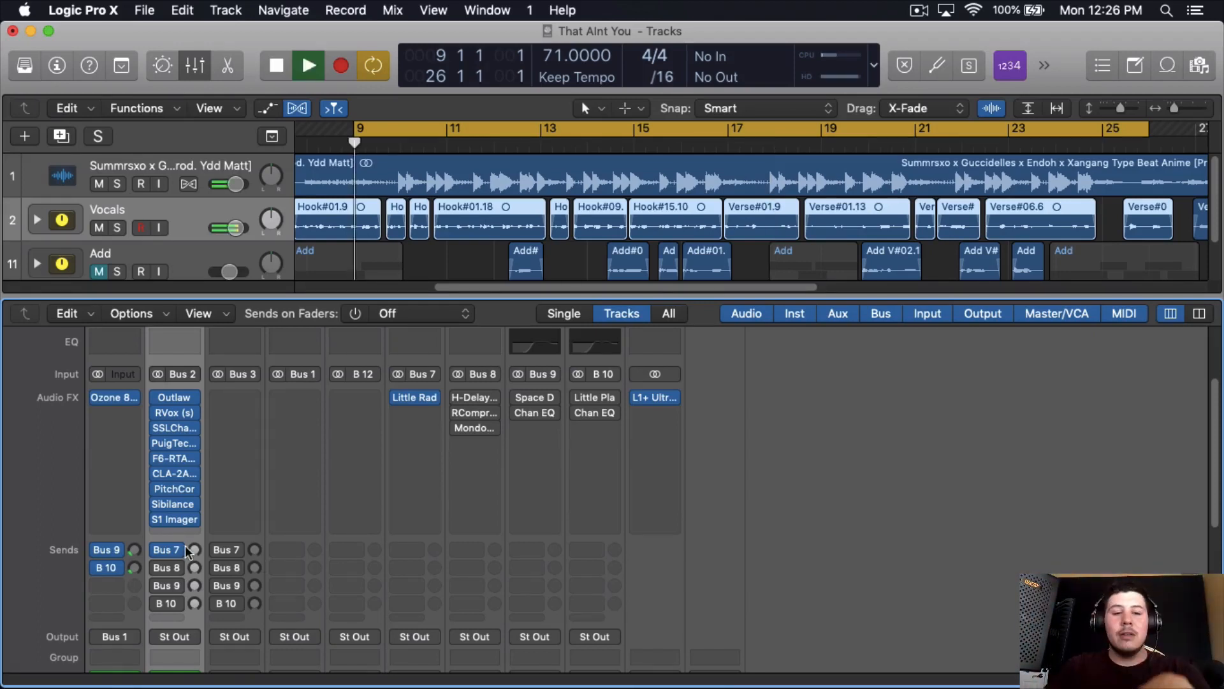
mouse_move(194, 550)
left_mouse_down()
mouse_move(207, 507)
mouse_move(211, 536)
left_mouse_up()
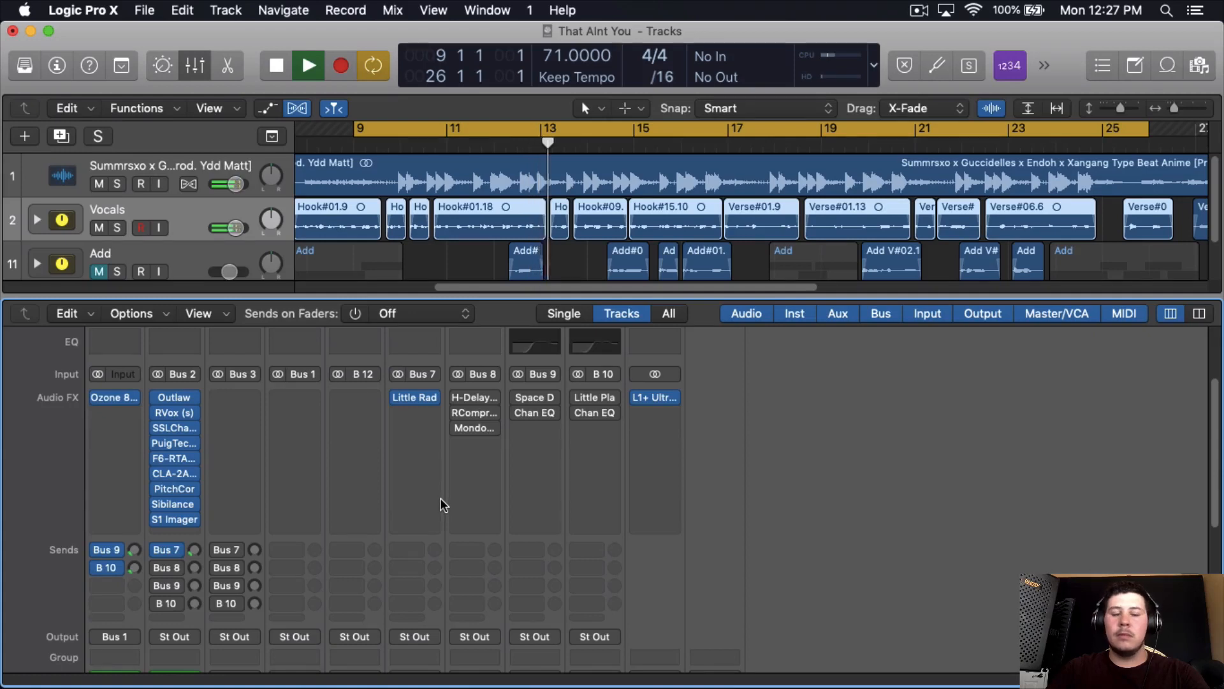
key("space")
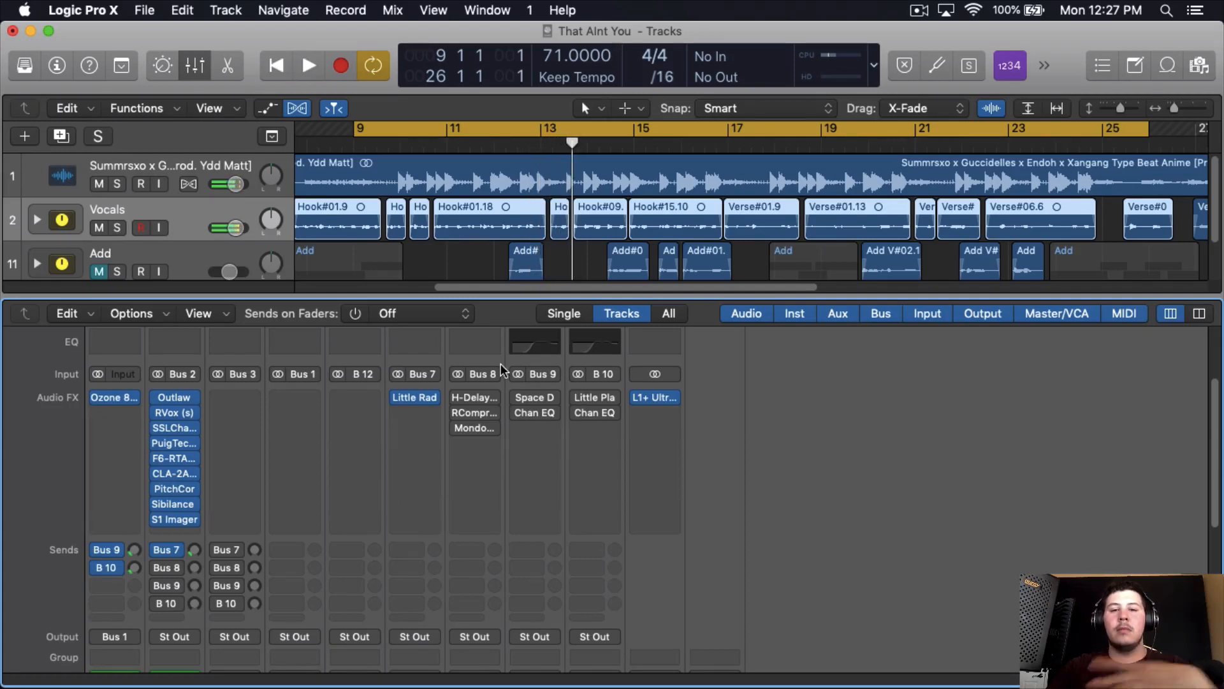
left_click(413, 398)
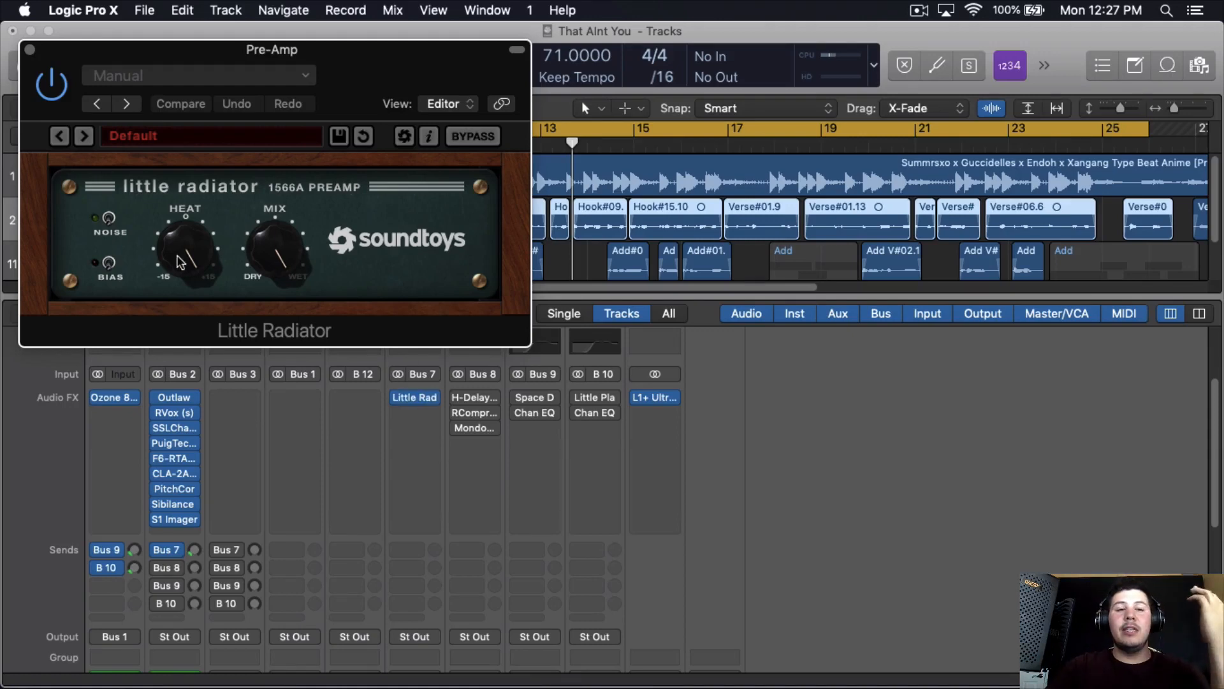
left_click(29, 49)
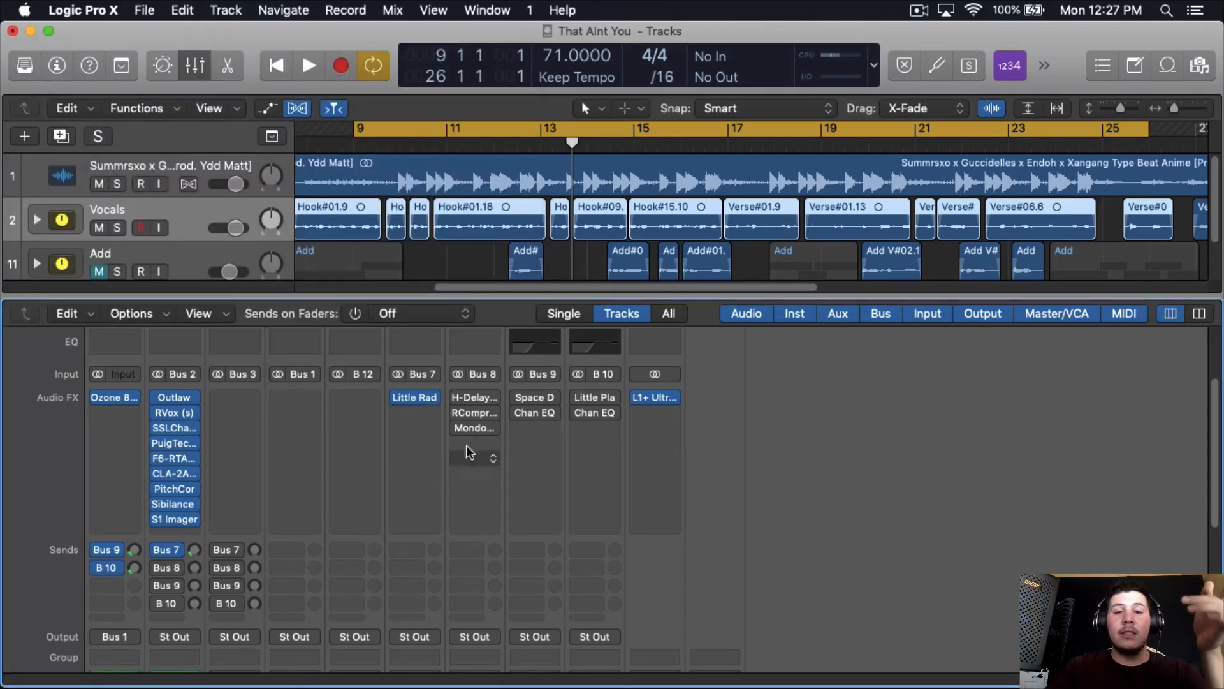
- Insert the Softube Saturation Knob plug-in after Little Radiator on the Bus 7 Pre-Amp channel
left_click(418, 413)
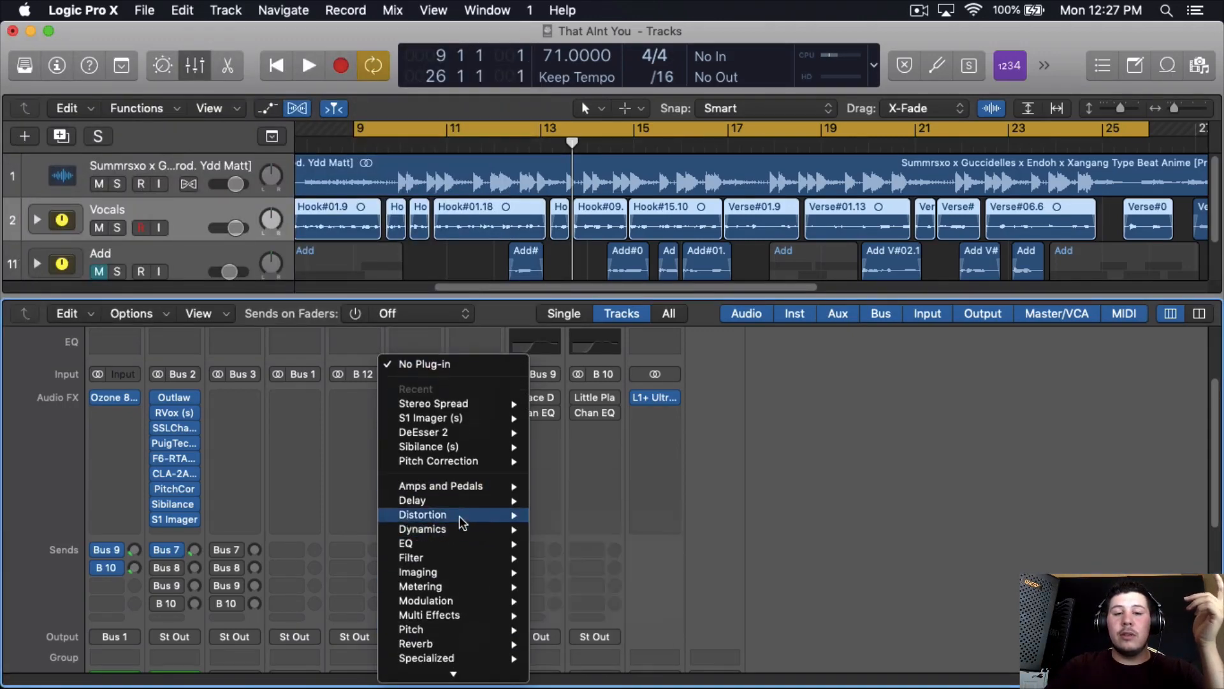
mouse_move(613, 543)
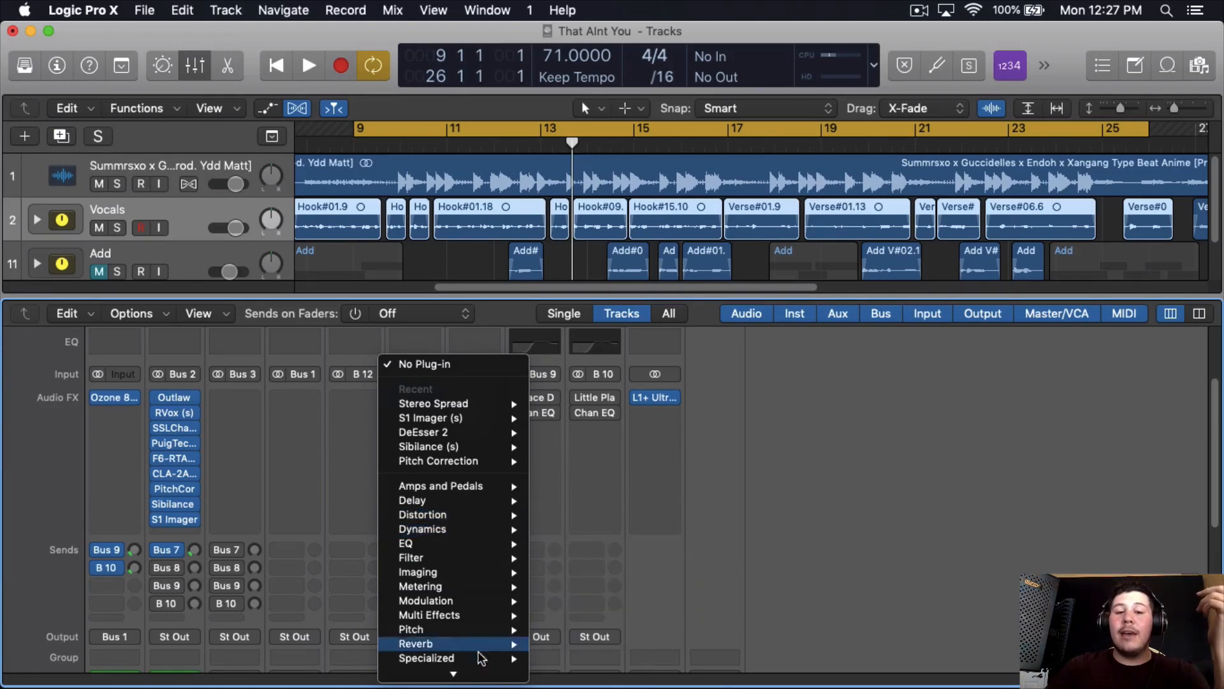
mouse_move(478, 672)
mouse_move(574, 629)
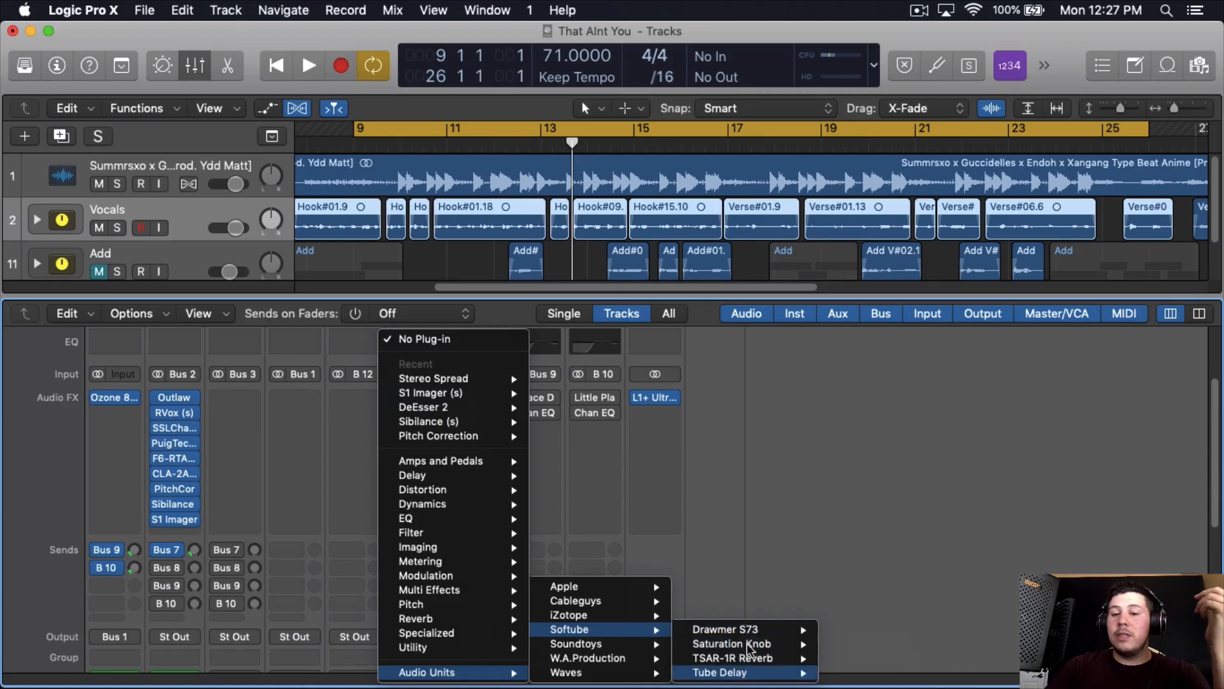
mouse_move(797, 644)
left_click(854, 643)
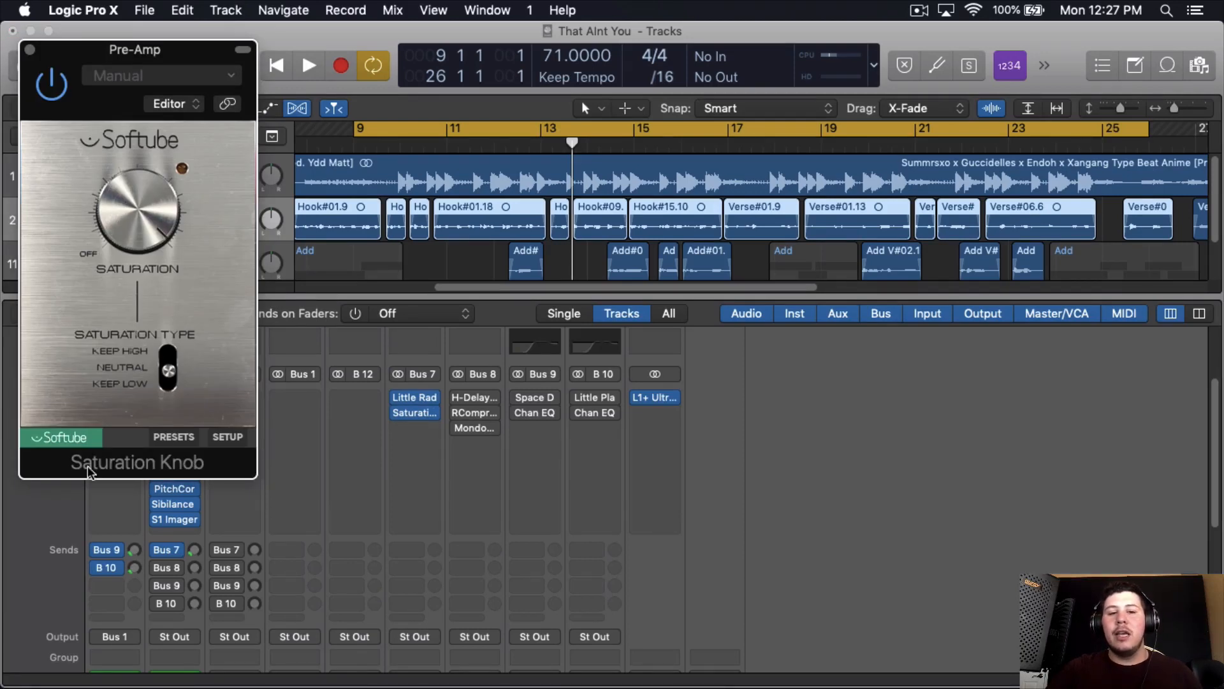
- Bypass the Saturation Knob and remove it from the Bus 7 Pre-Amp channel
left_click(29, 49)
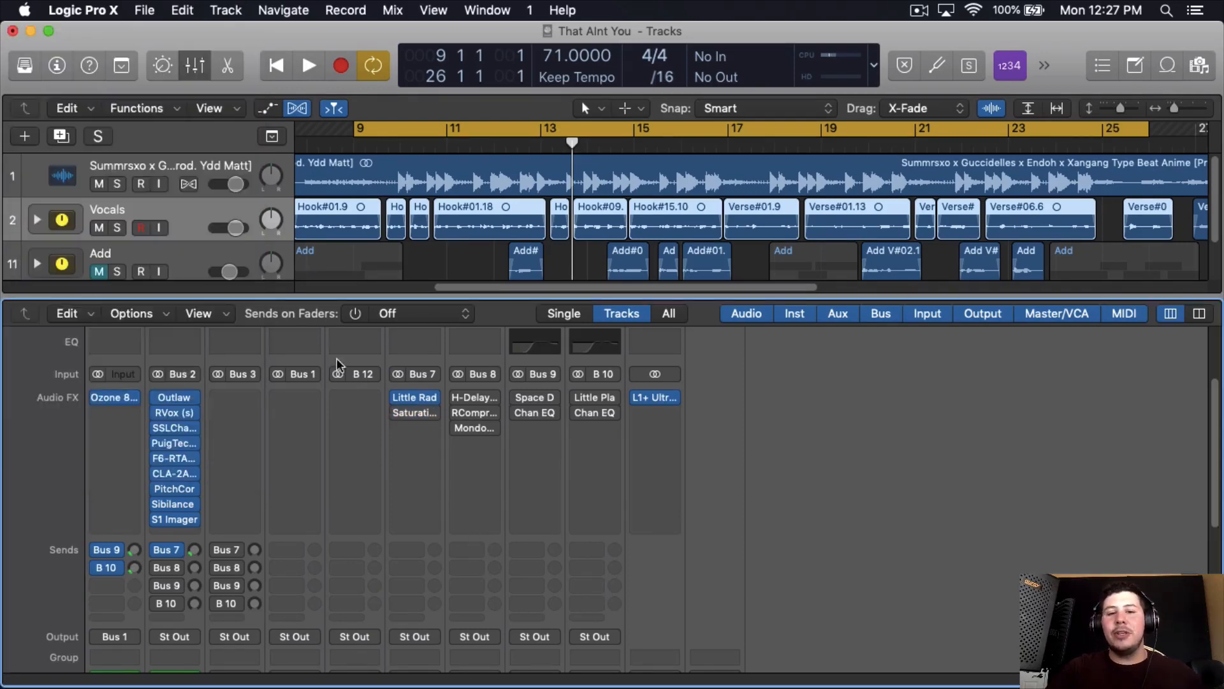
left_click(411, 413)
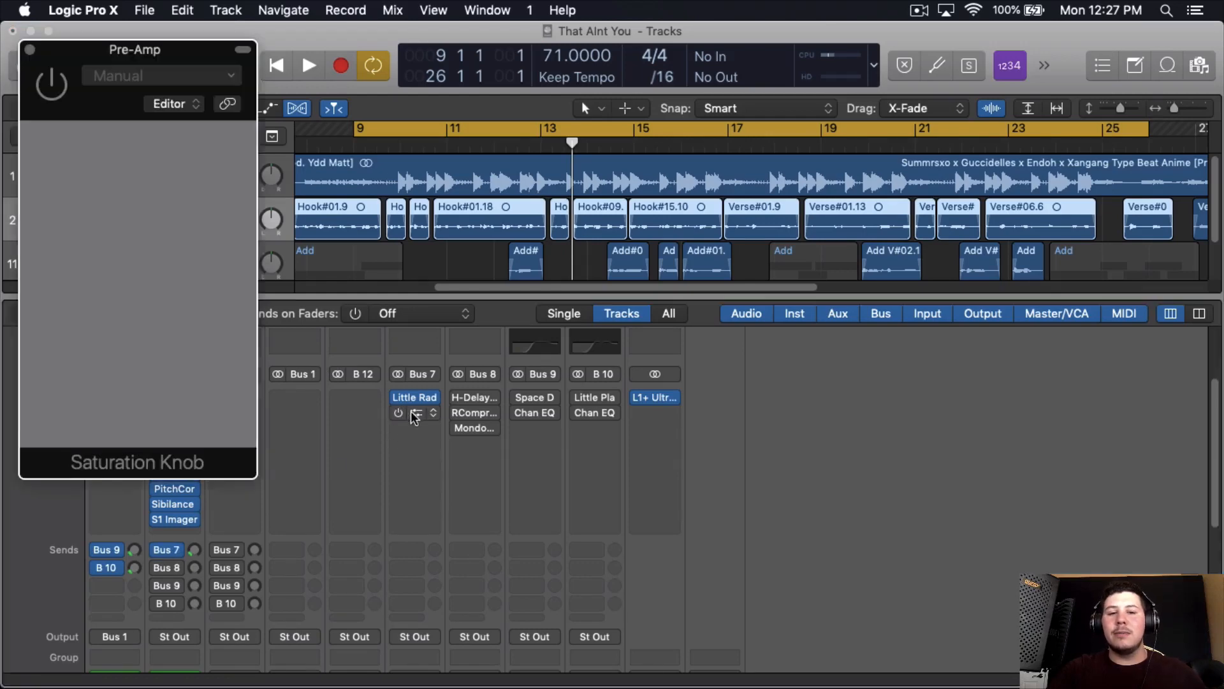
left_click(30, 49)
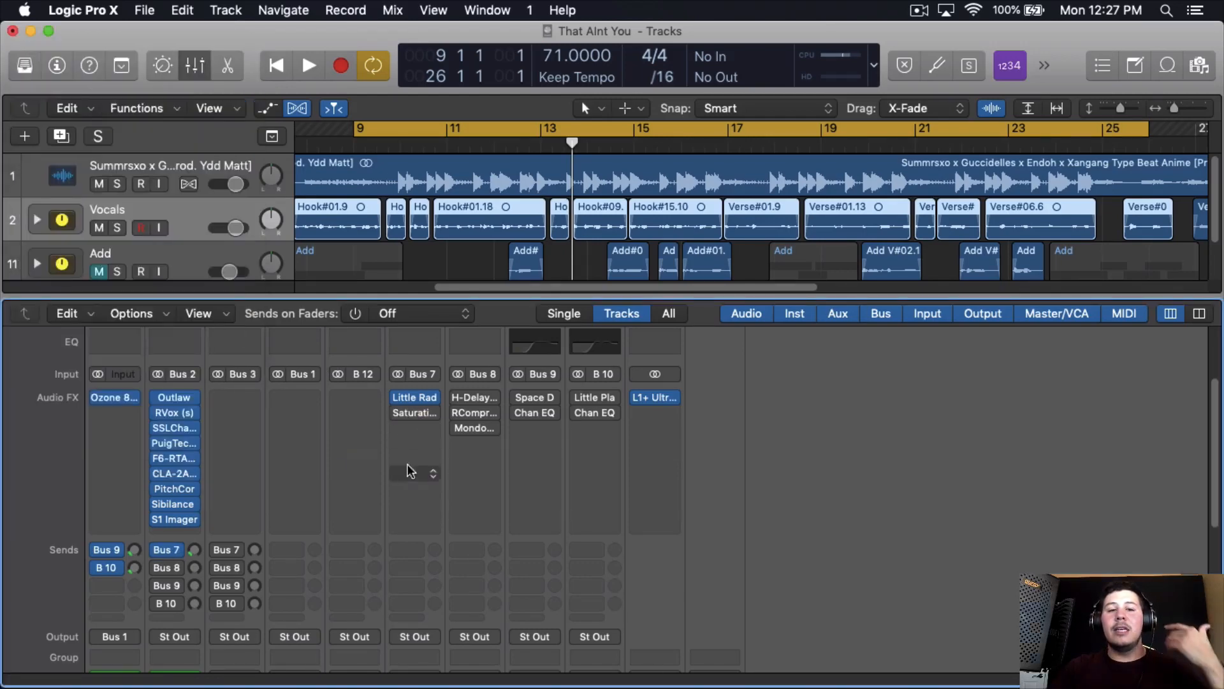
left_click(435, 413)
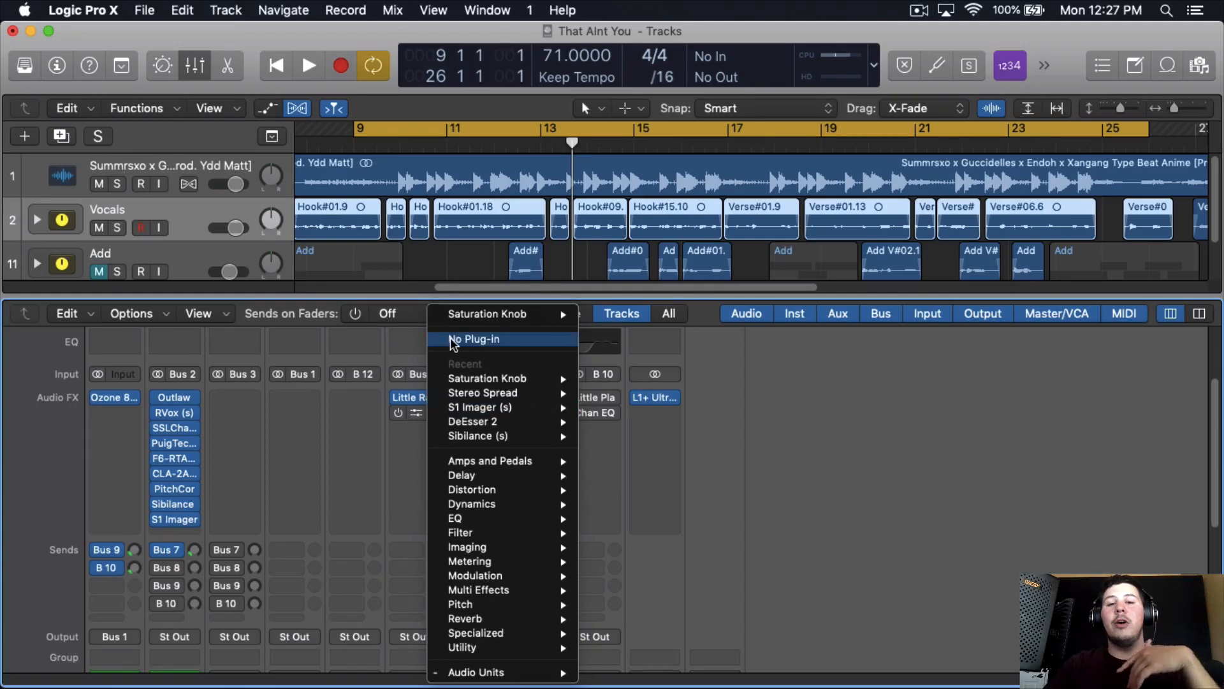
left_click(453, 340)
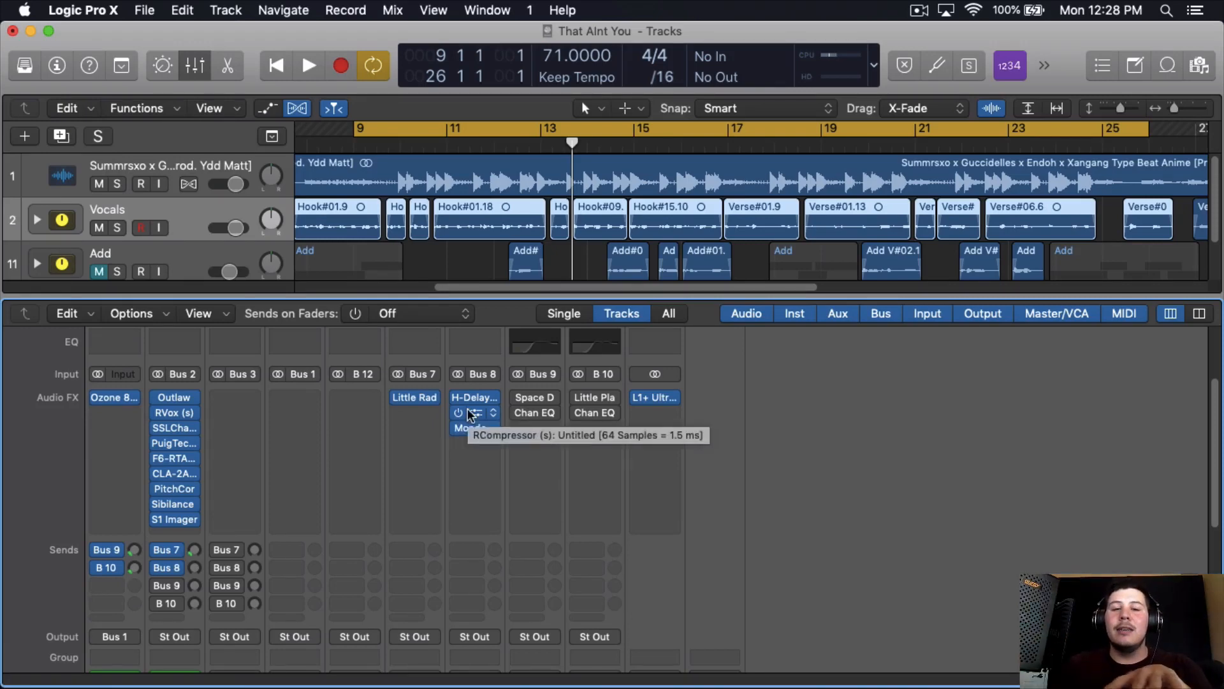
- Open RCompressor and H-Delay on the Bus 8 Delay channel, and raise H-Delay's HiPass filter slightly
left_click(469, 415)
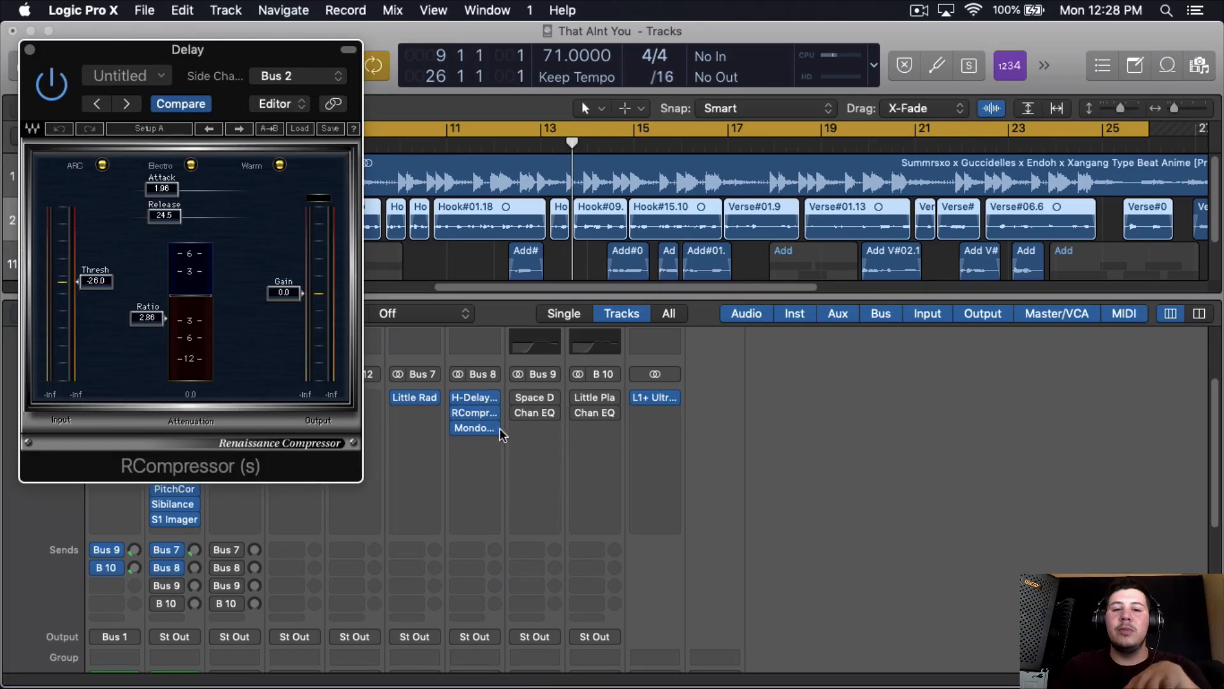
left_click(472, 397)
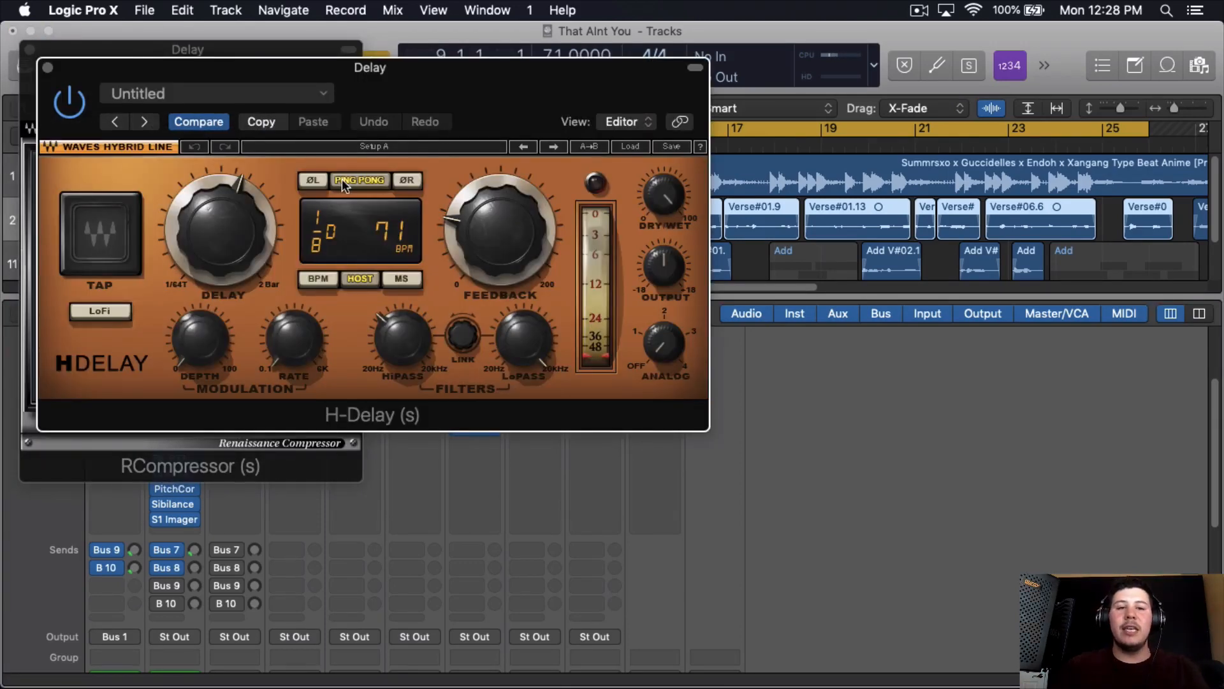
left_click(515, 260)
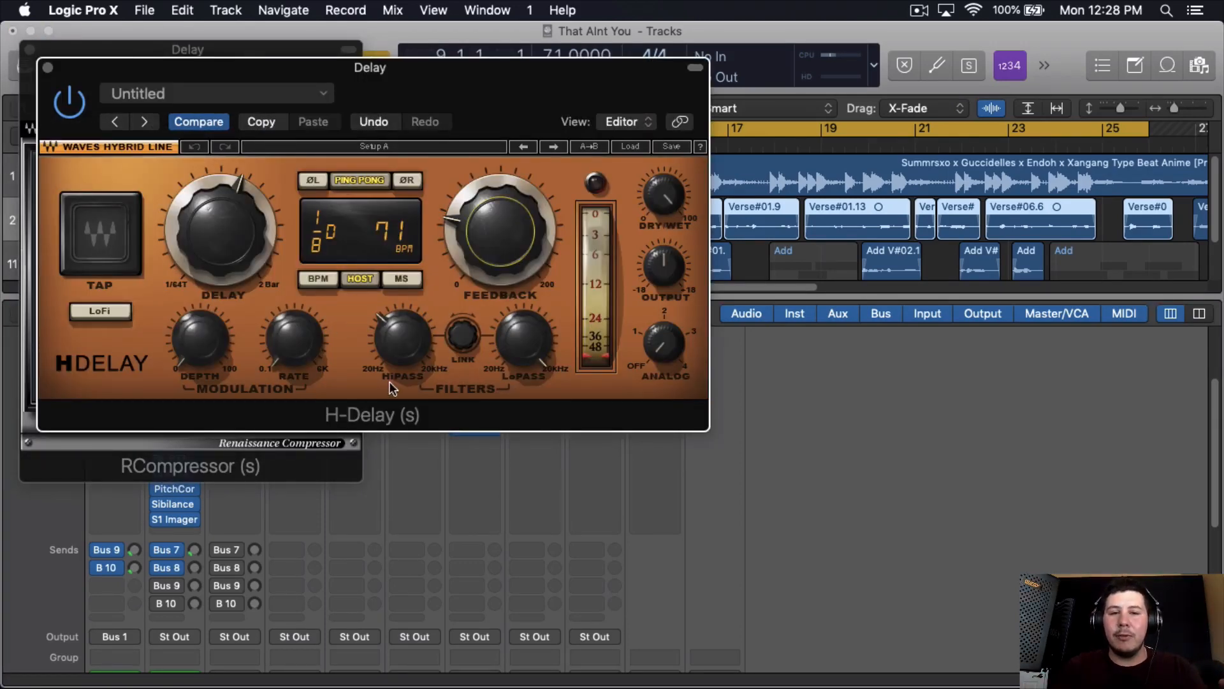
left_click_drag(394, 371, 396, 360)
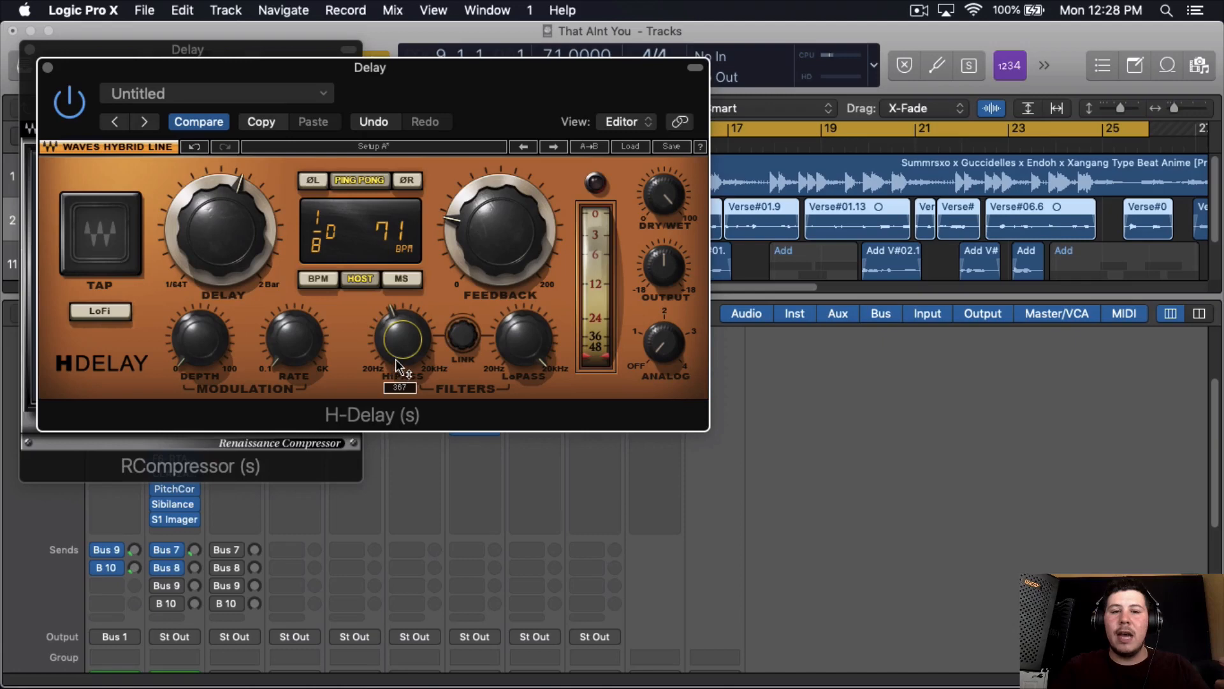
left_click(672, 355)
left_click_drag(673, 357, 677, 359)
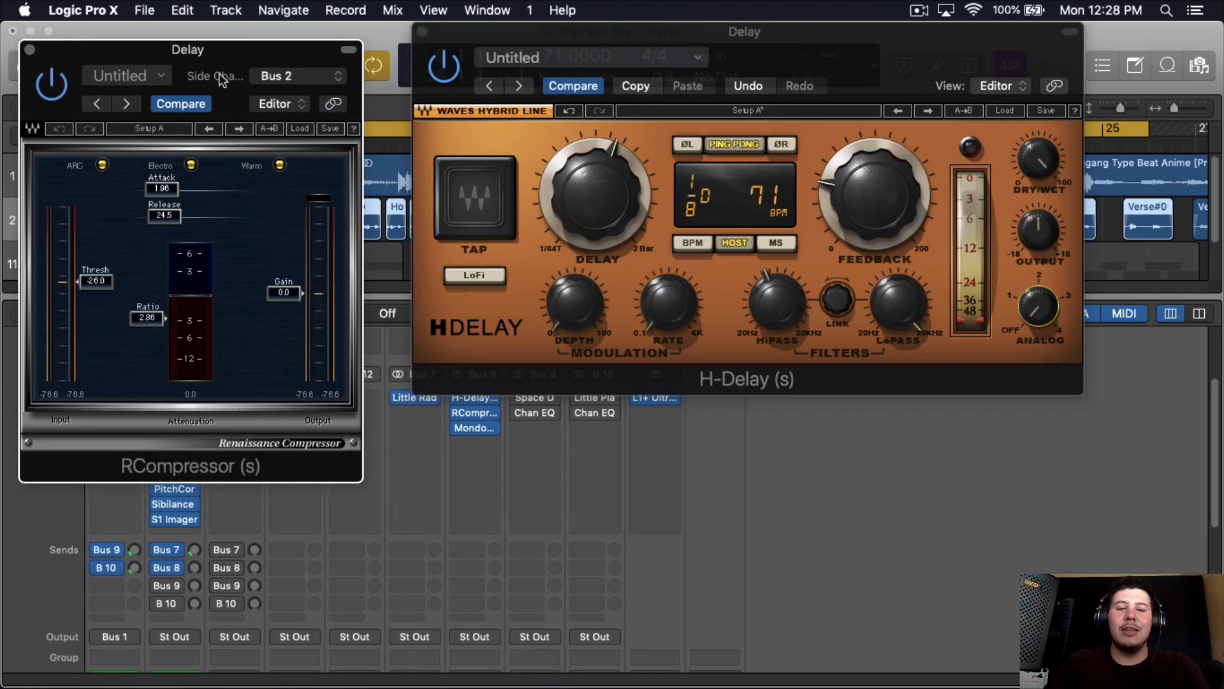
- Inspect the side-chain source options of RCompressor on the Delay channel, keeping Bus 2 as the source
left_click_drag(219, 76, 229, 76)
left_click(307, 76)
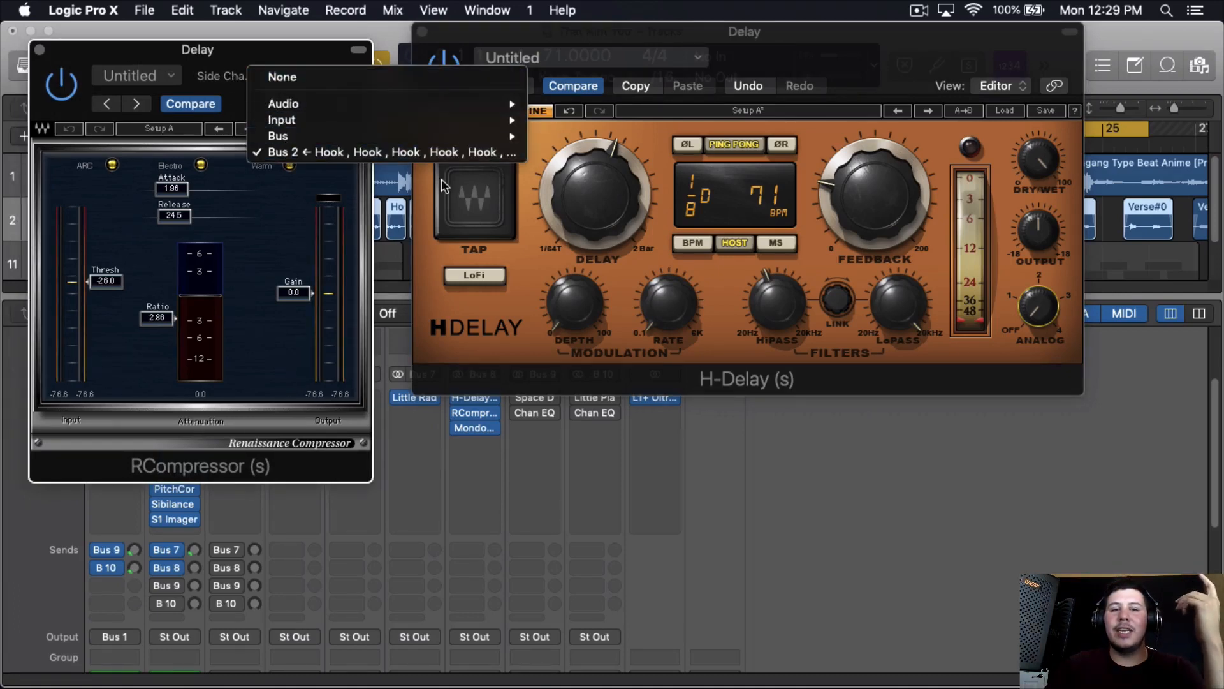
left_click(295, 214)
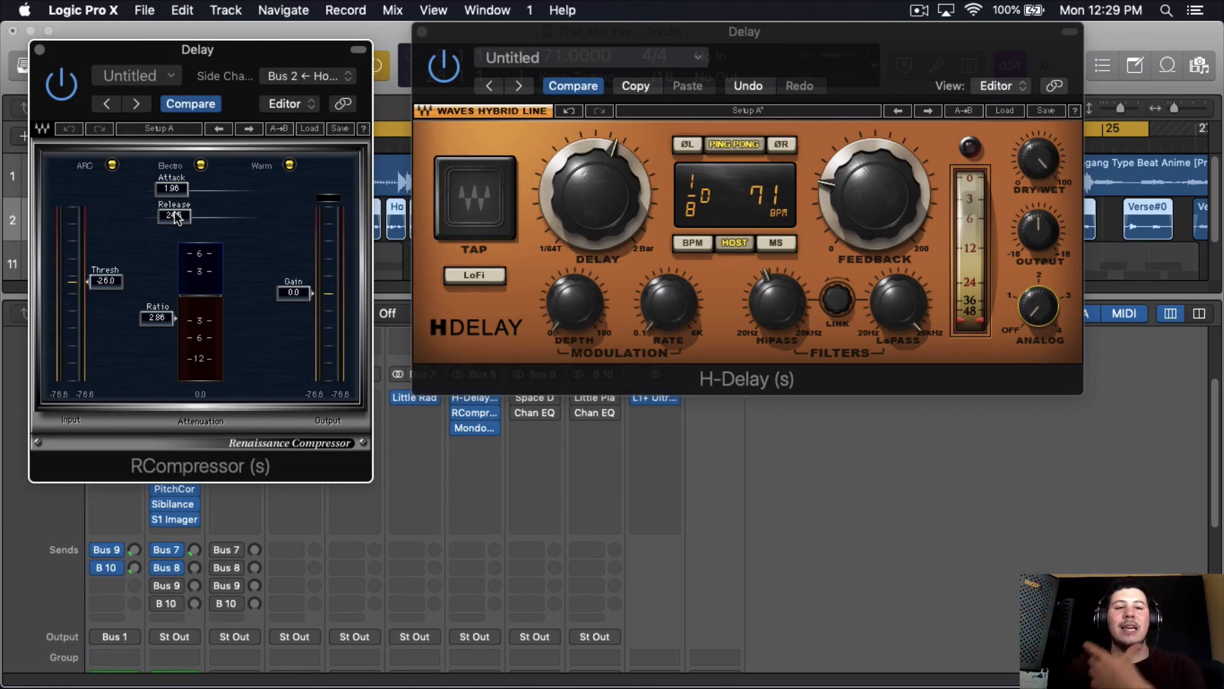
left_click_drag(435, 35, 549, 35)
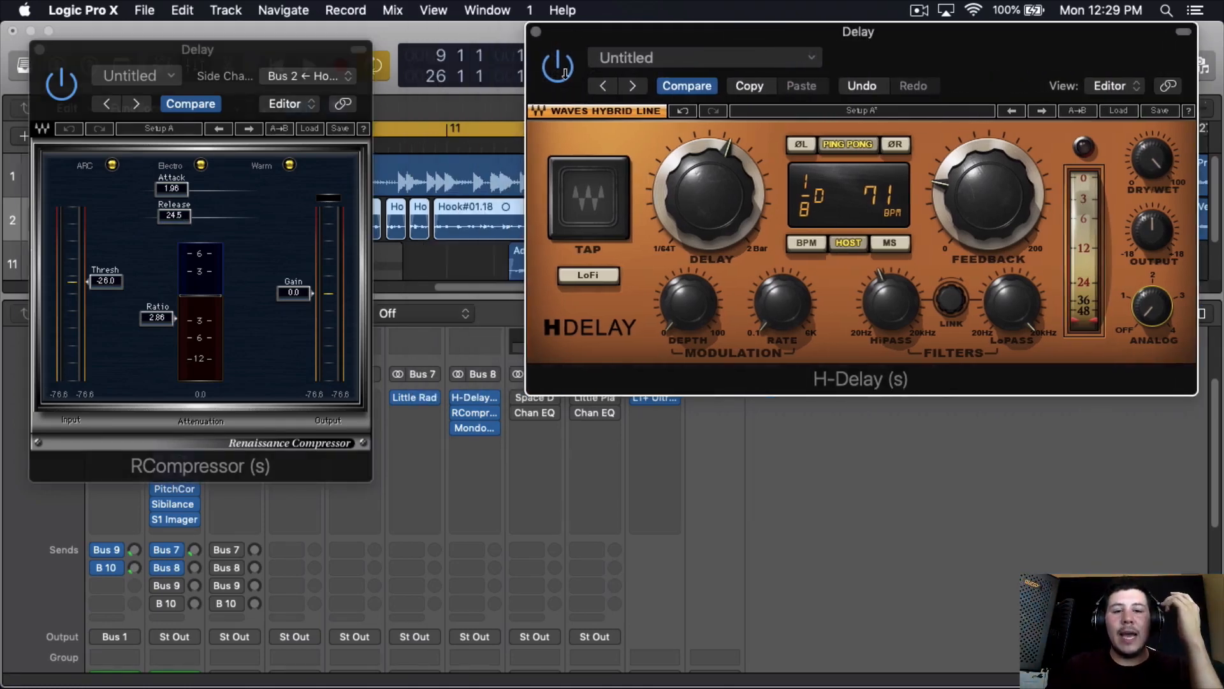
- Examine the MondoMod plug-in beside RCompressor and H-Delay on the Delay channel, and close MondoMod
left_click(474, 428)
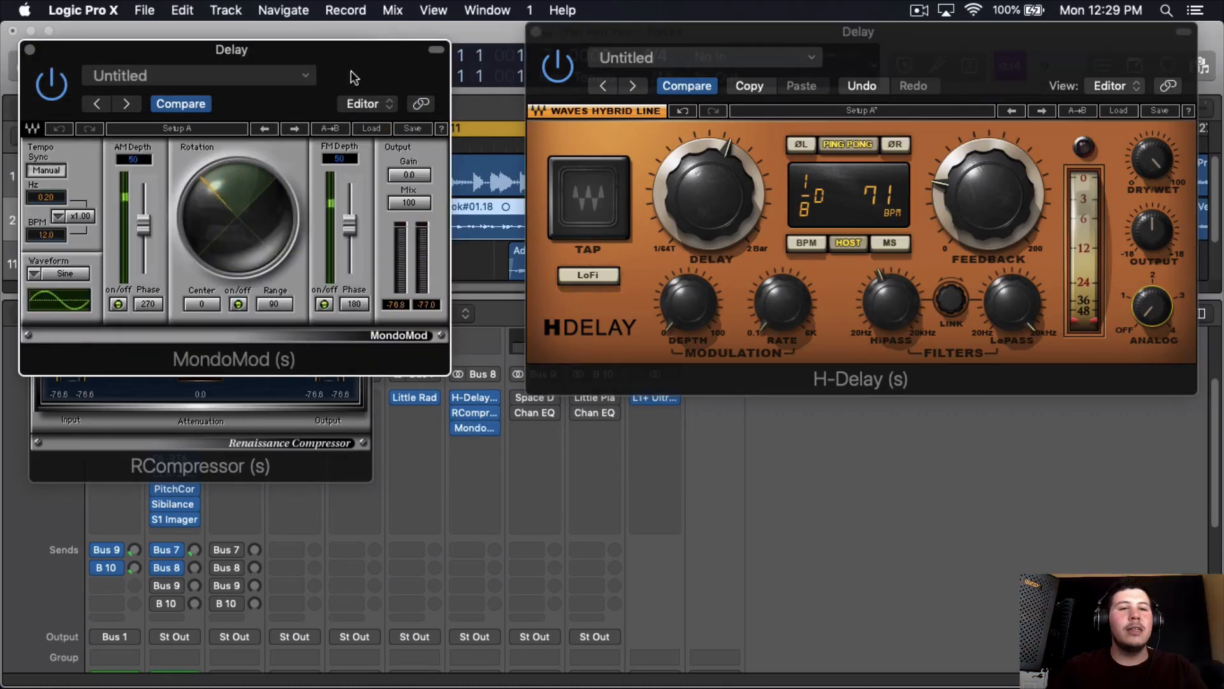
left_click_drag(354, 77, 426, 84)
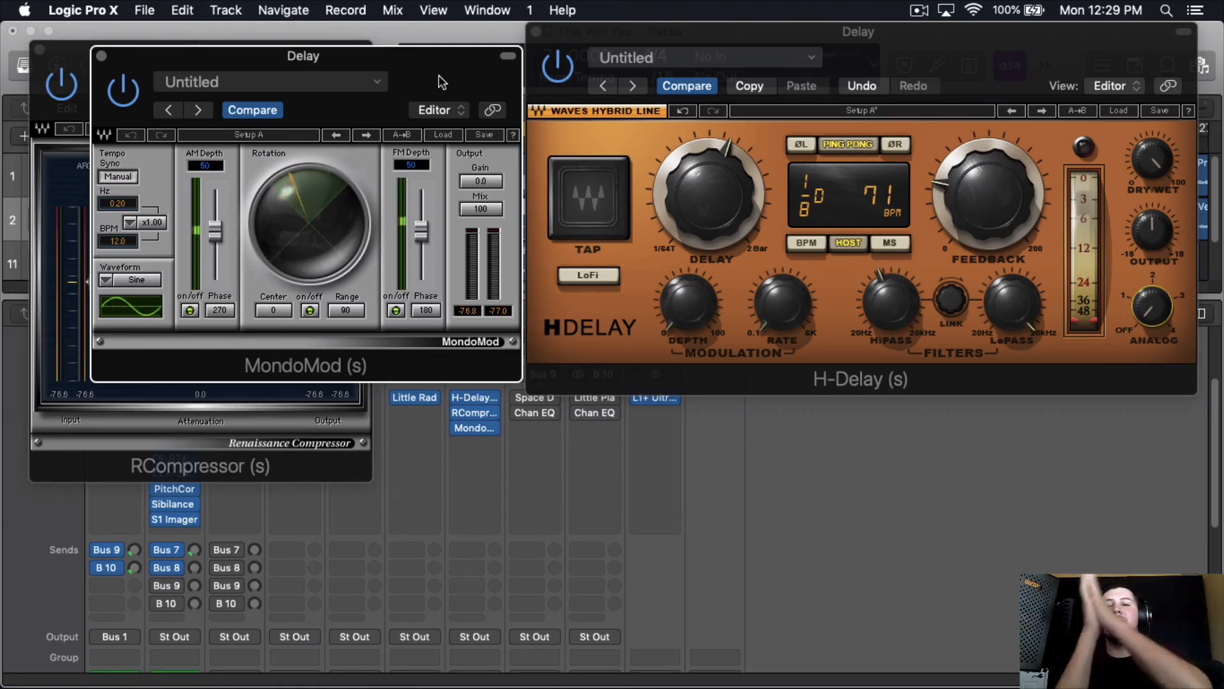
left_click_drag(439, 75, 764, 98)
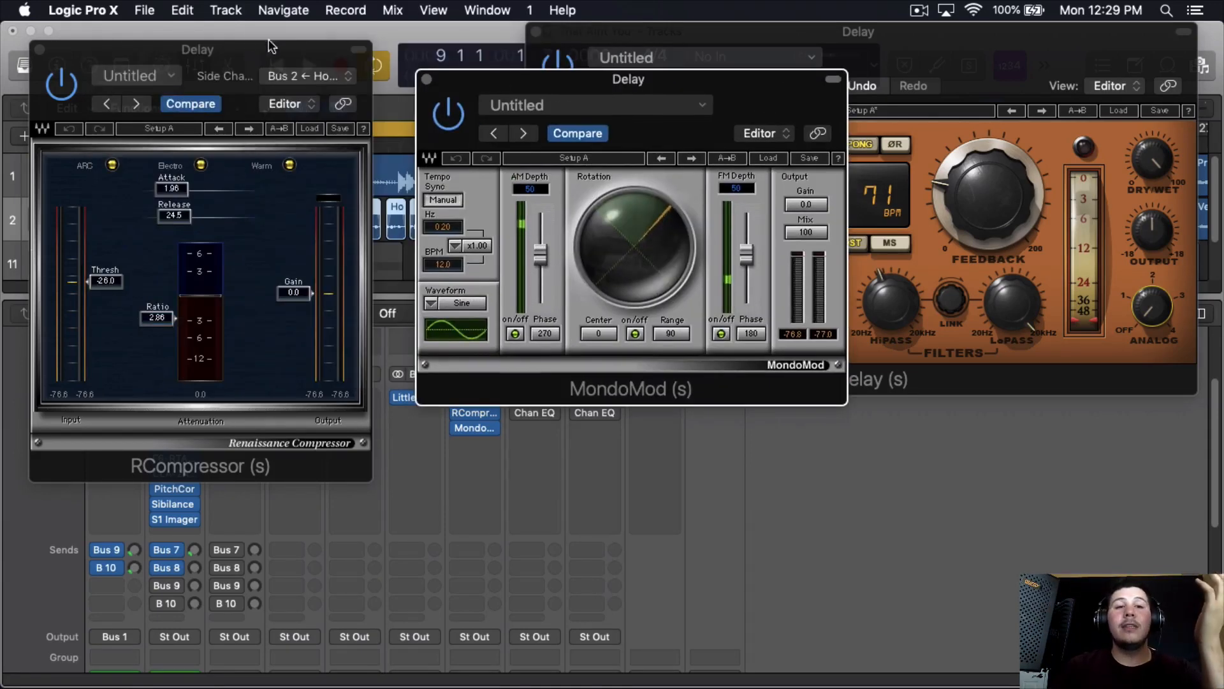
left_click_drag(271, 46, 768, 104)
left_click(279, 226)
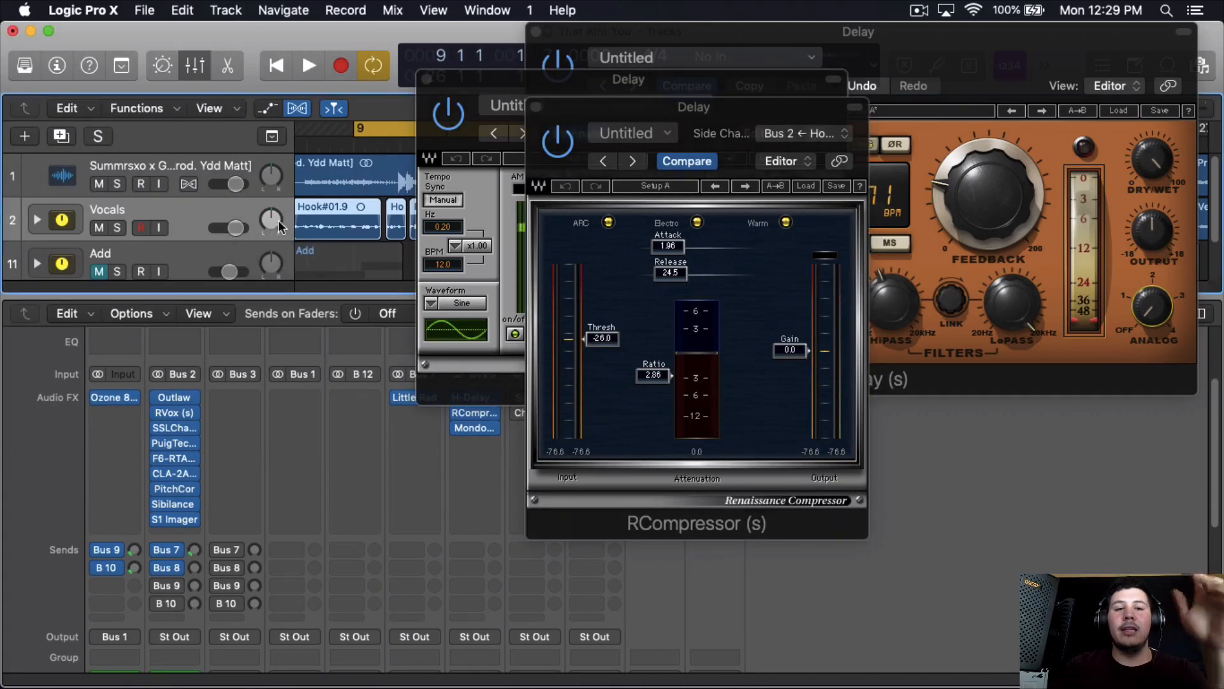
left_click(265, 111)
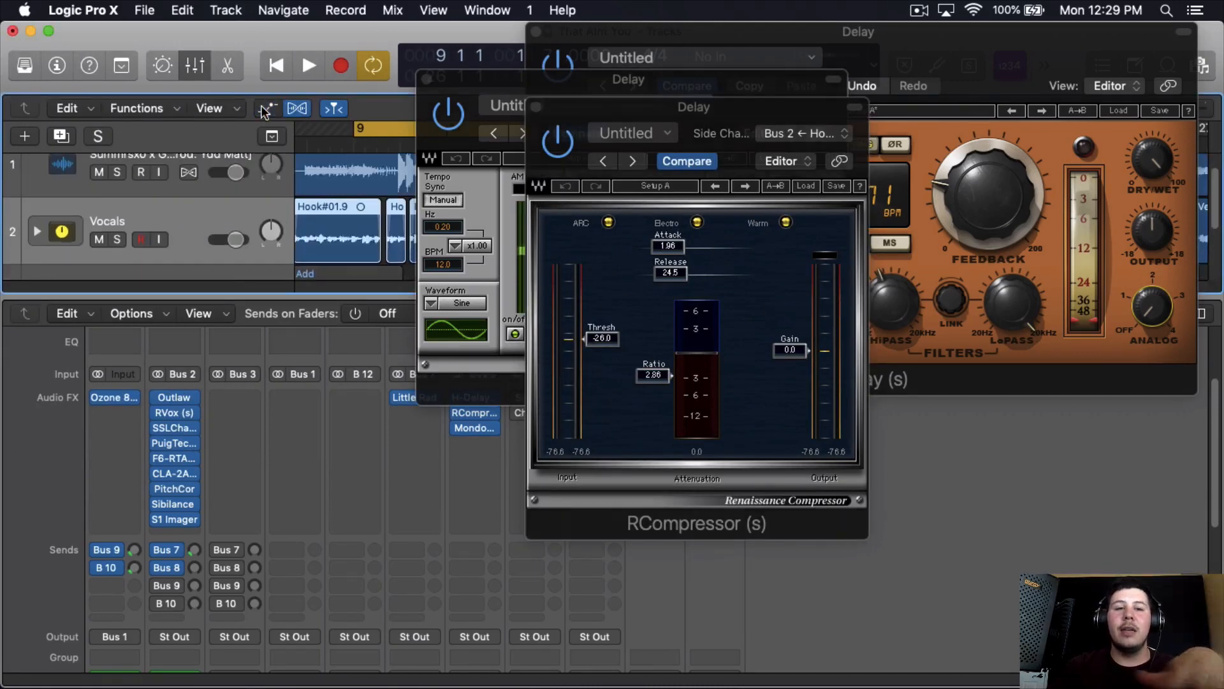
left_click_drag(590, 104, 124, 70)
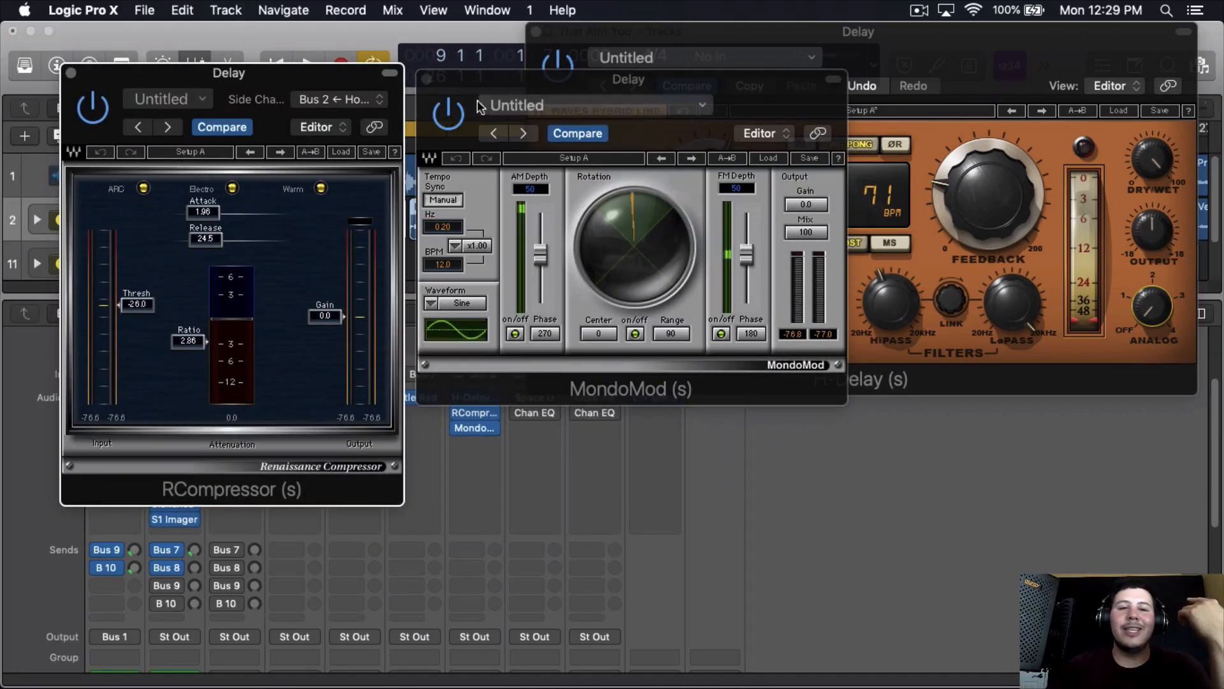
left_click(428, 79)
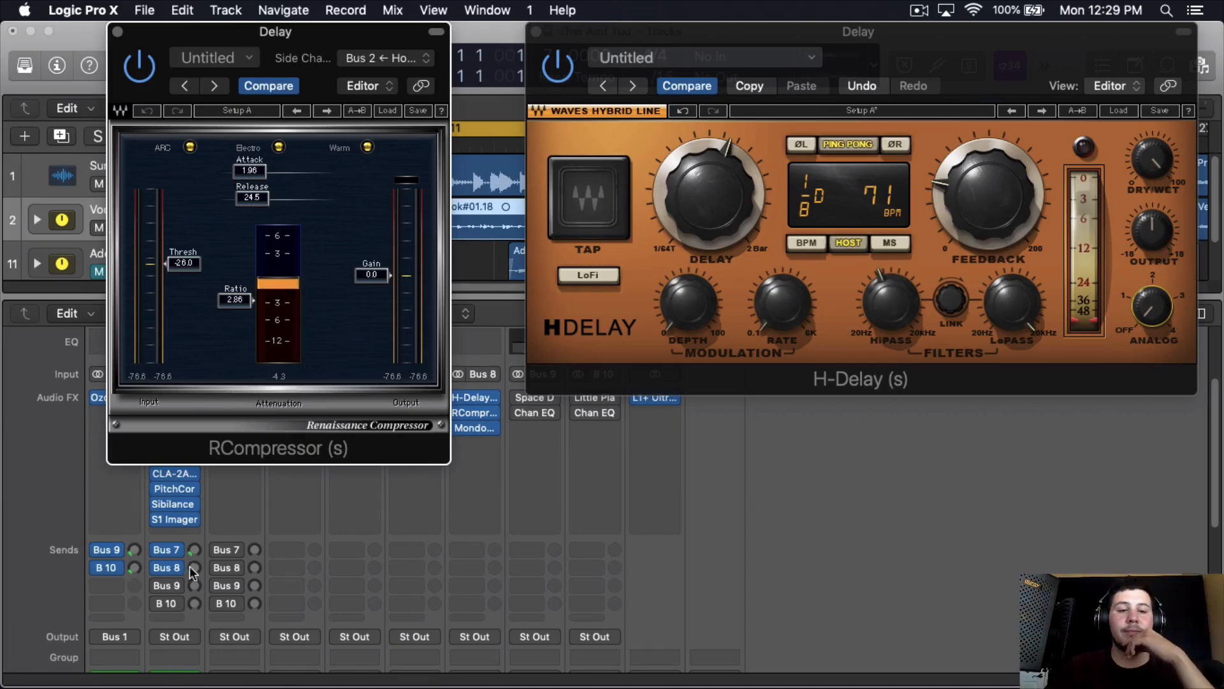
- Blend in a low Bus 8 delay send level on the Vocals channel during playback, and close the RCompressor and H-Delay windows
left_click_drag(194, 568, 199, 474)
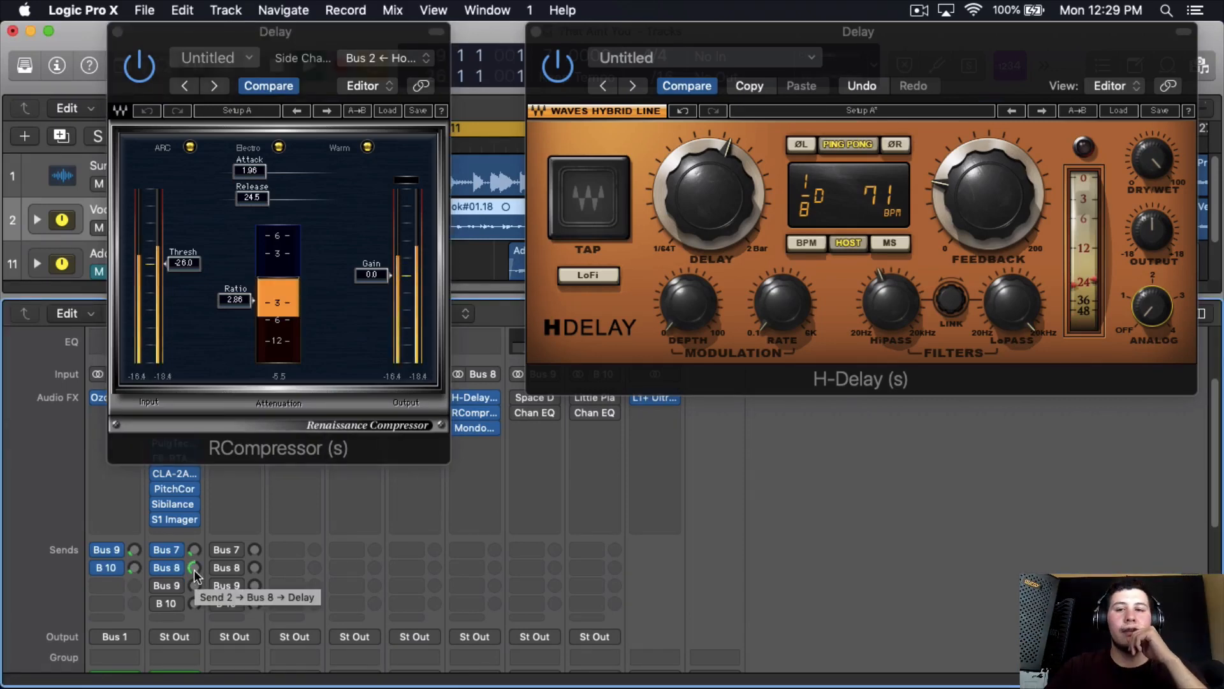
left_click_drag(195, 568, 190, 628)
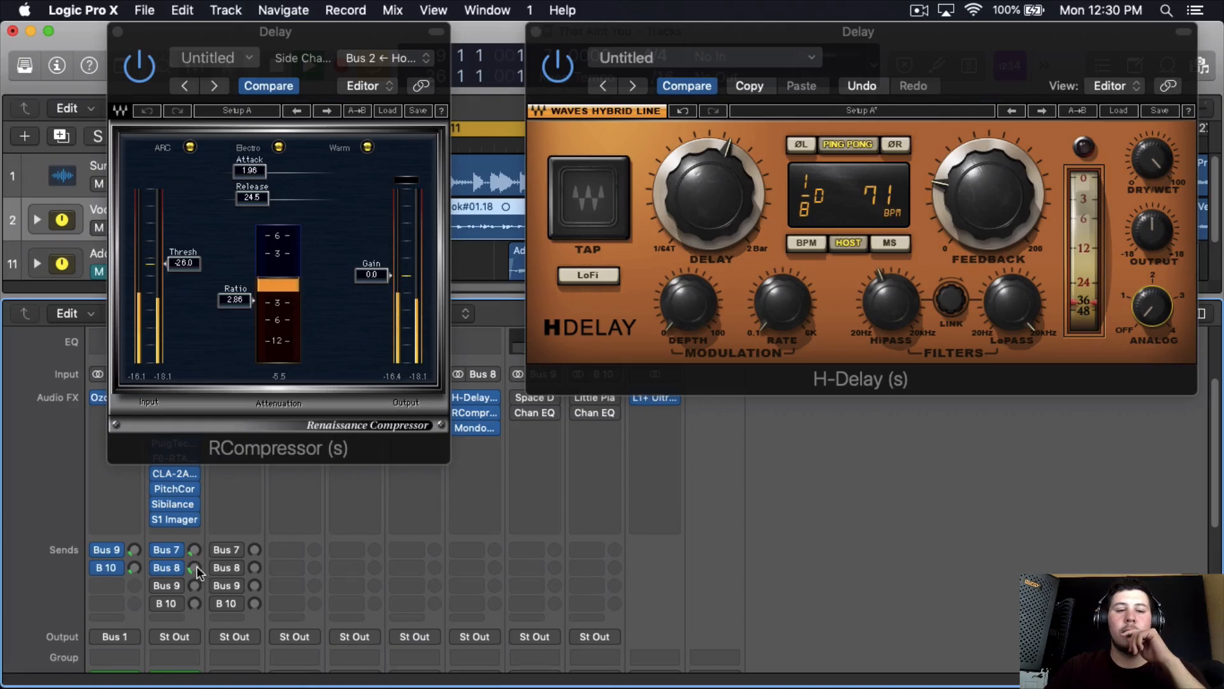
left_click_drag(195, 568, 196, 566)
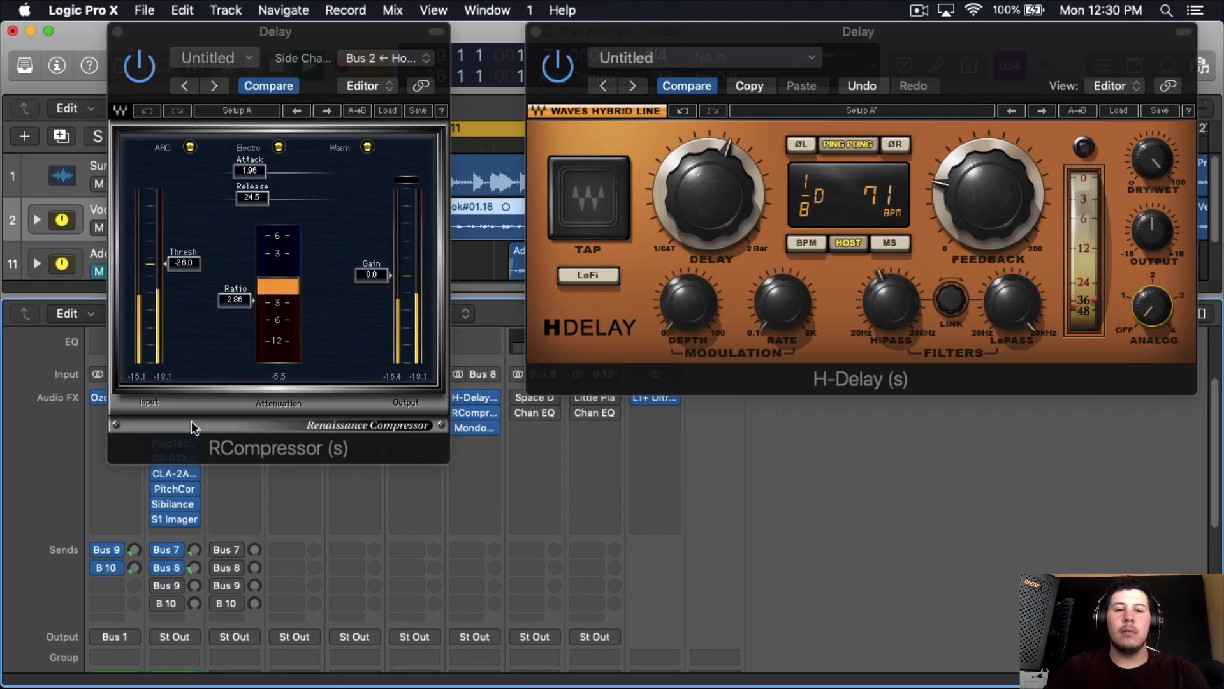
left_click(117, 31)
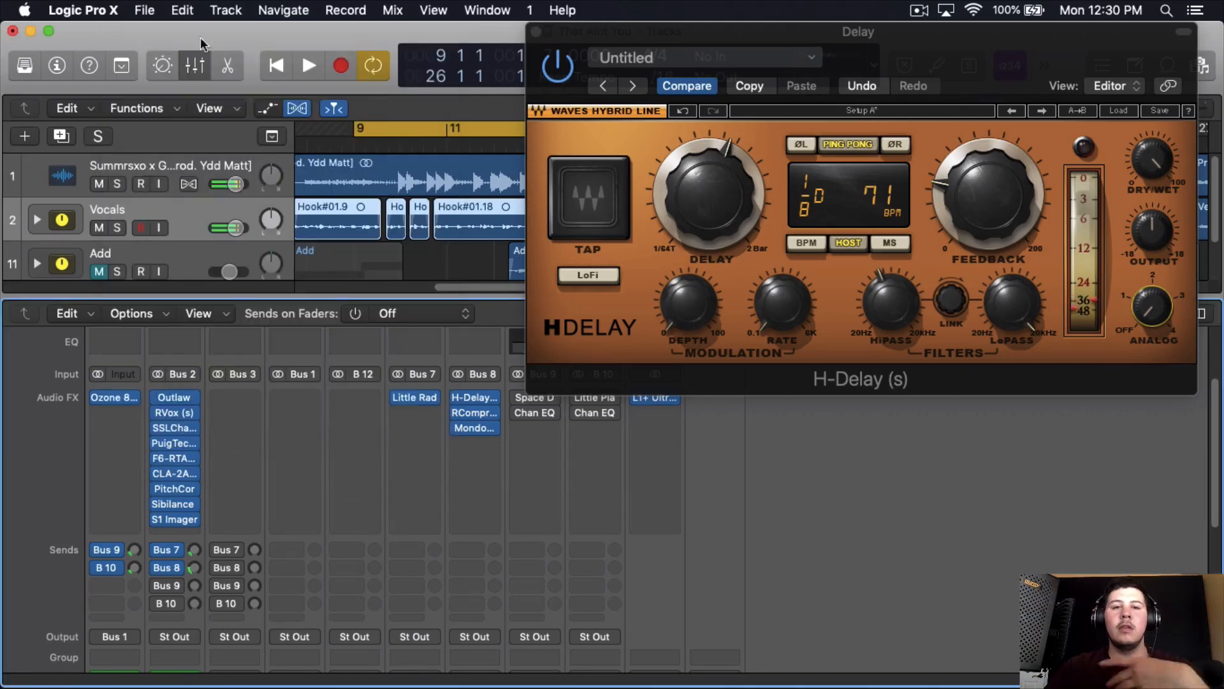
left_click(535, 31)
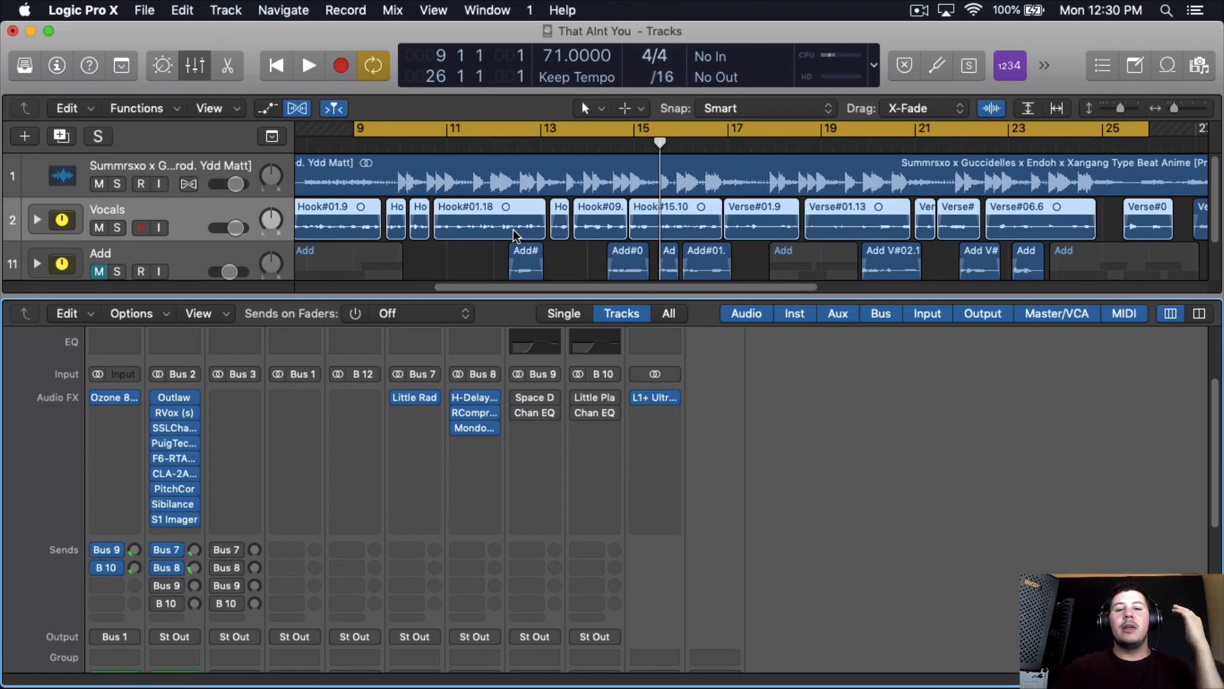
- Review the H-Delay settings on the Bus 8 Delay channel, and close the plug-in window
mouse_move(480, 414)
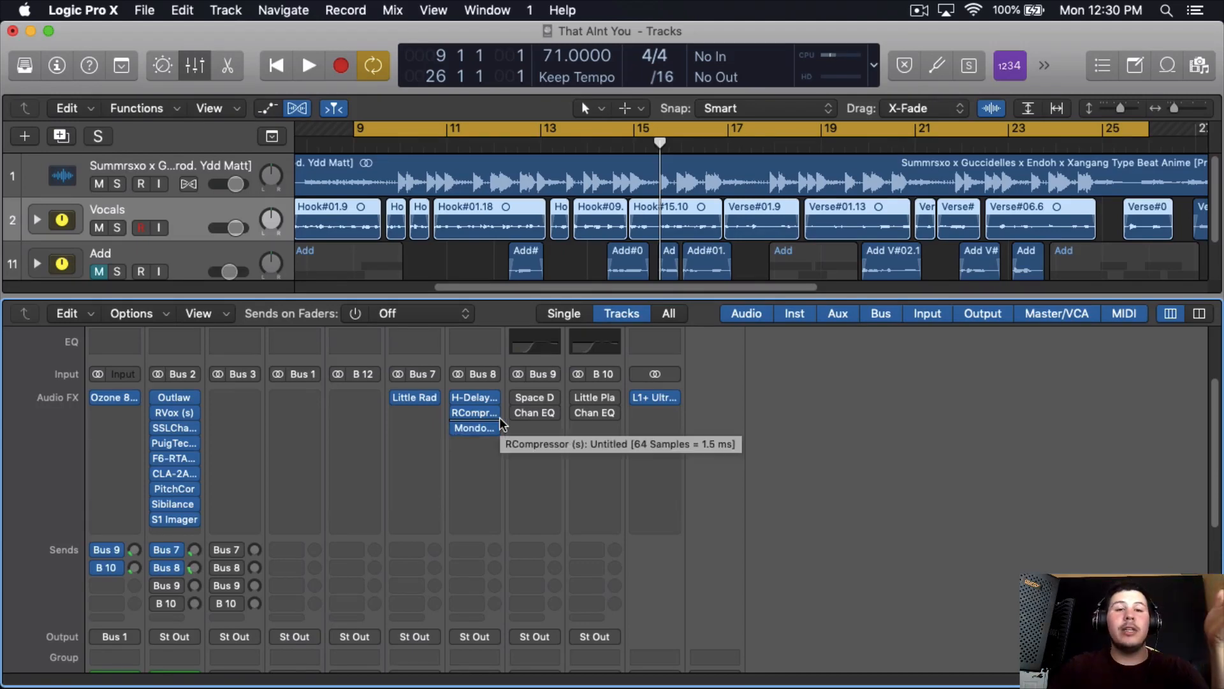
left_click(474, 397)
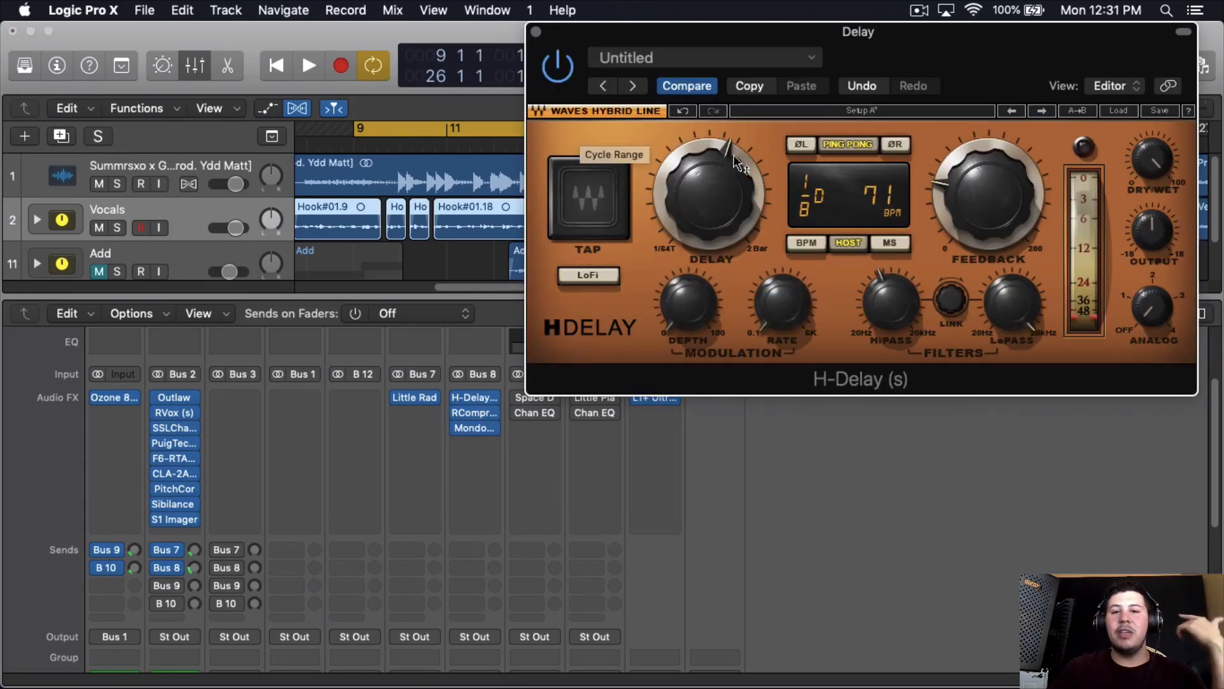
left_click(536, 32)
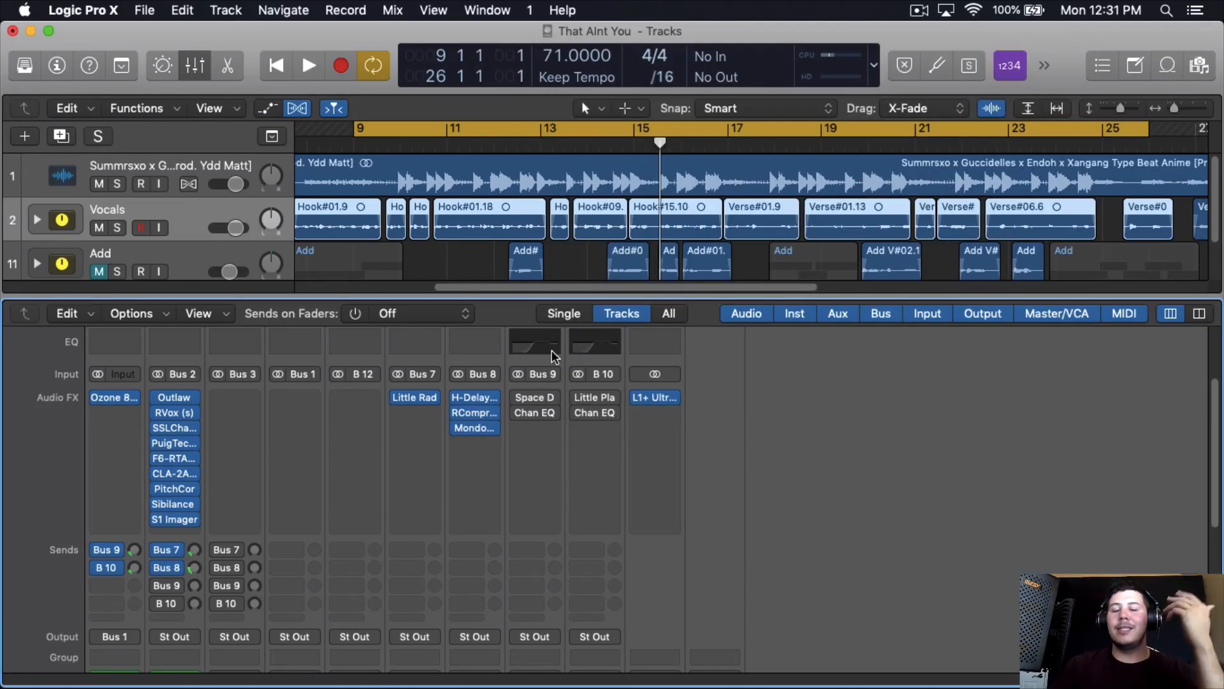
- Try inserting a stereo Delay Designer after MondoMod on the Bus 8 Delay channel, and remove it
left_click(466, 446)
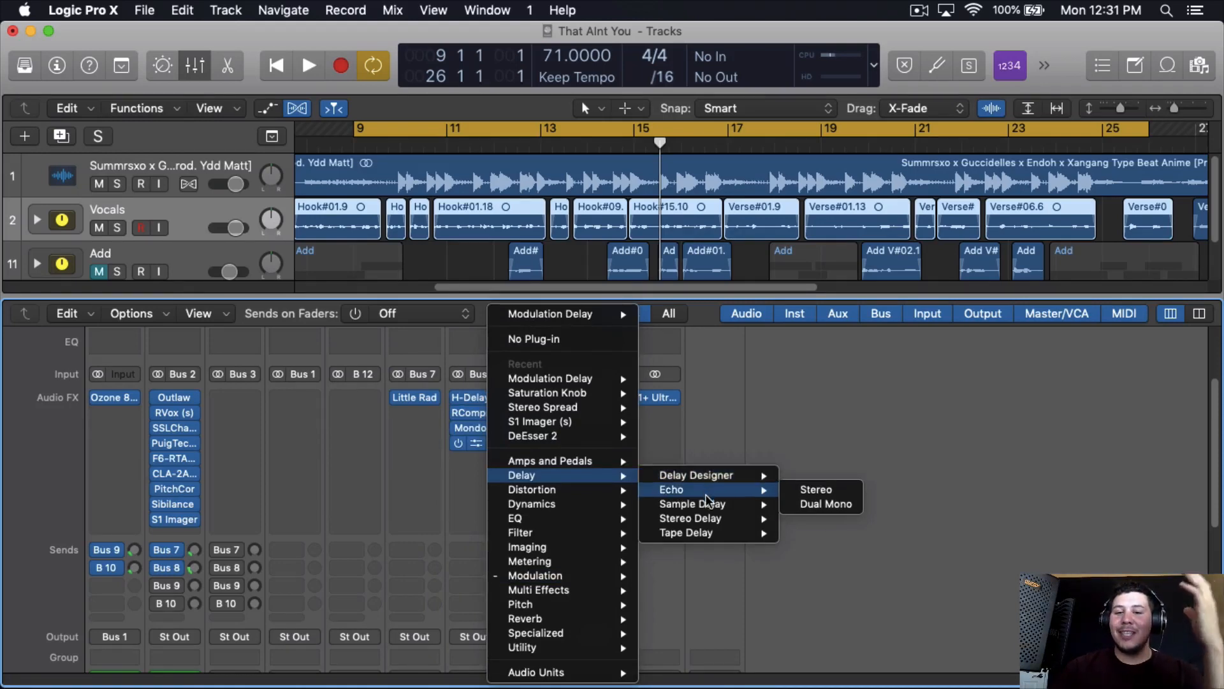
mouse_move(715, 522)
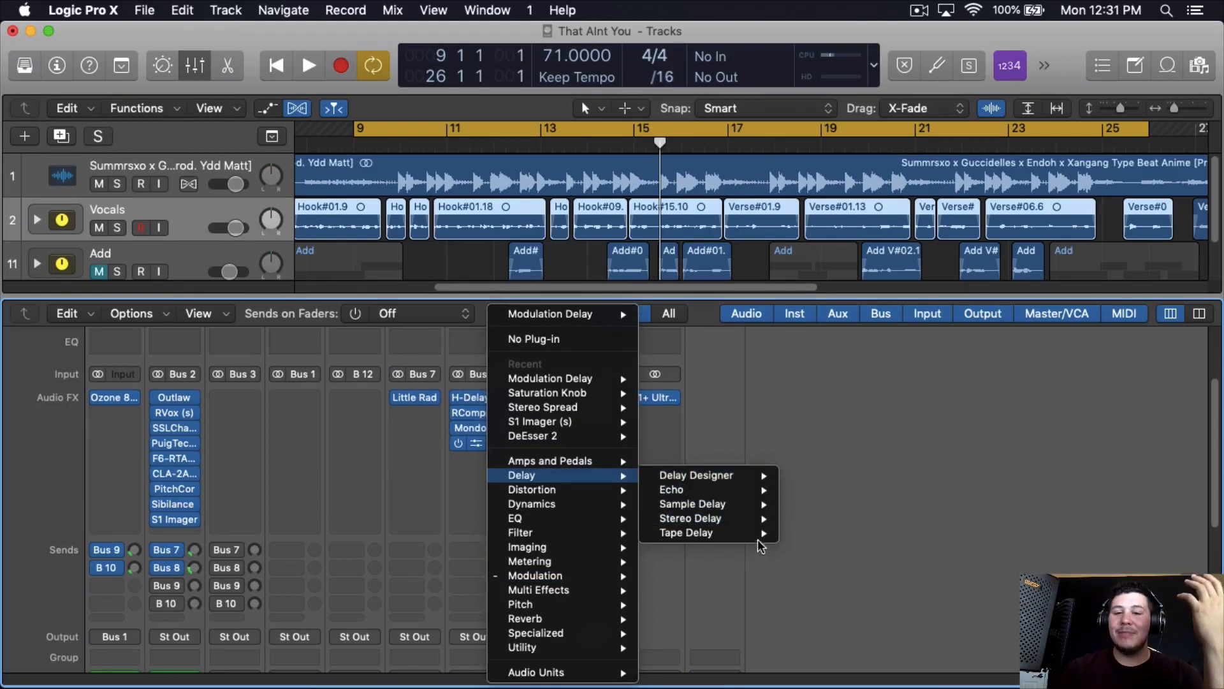
mouse_move(759, 488)
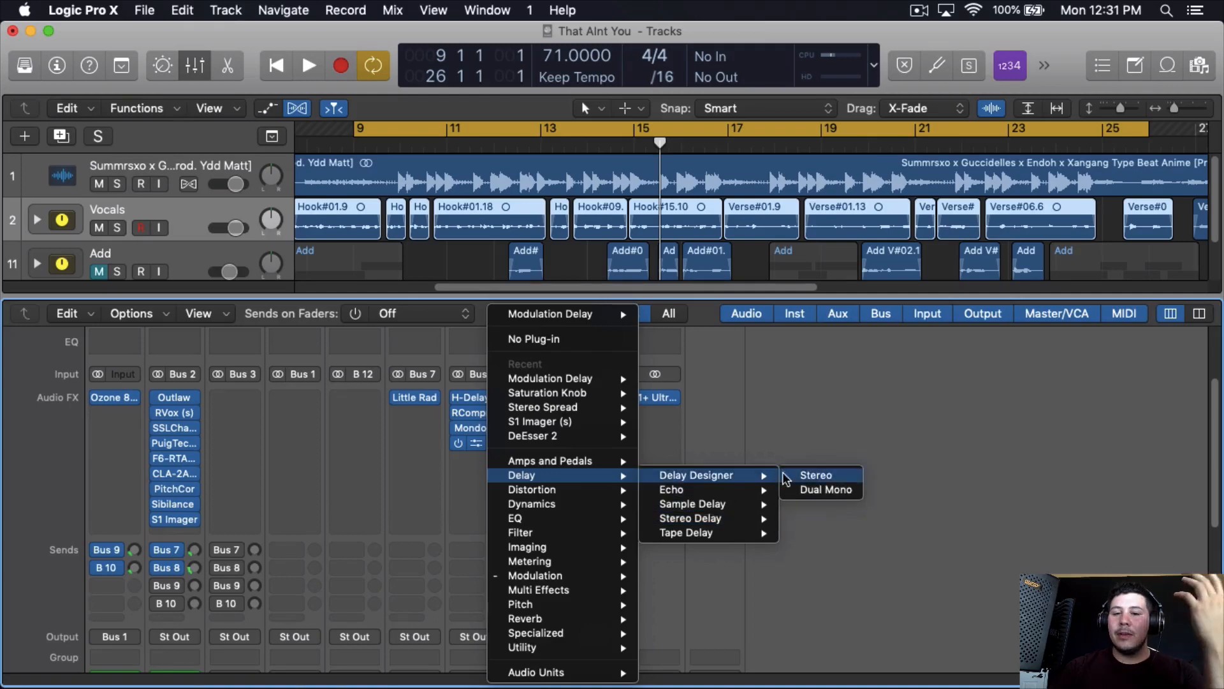
left_click(802, 475)
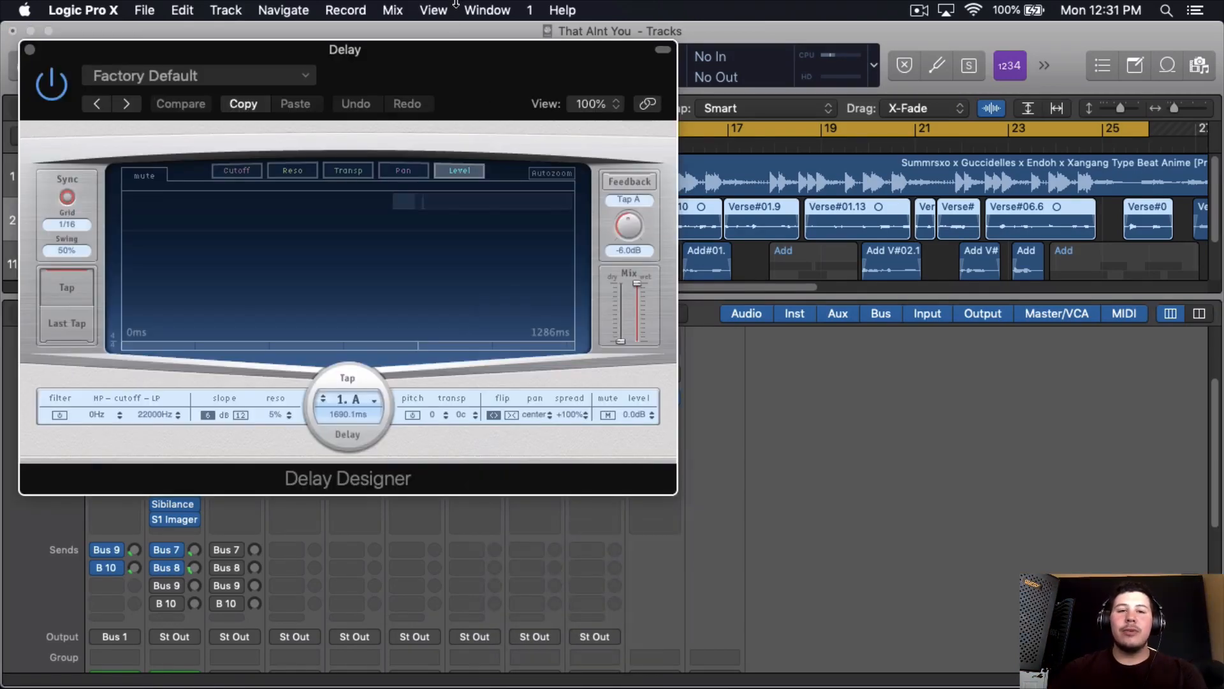
left_click_drag(466, 52, 529, 49)
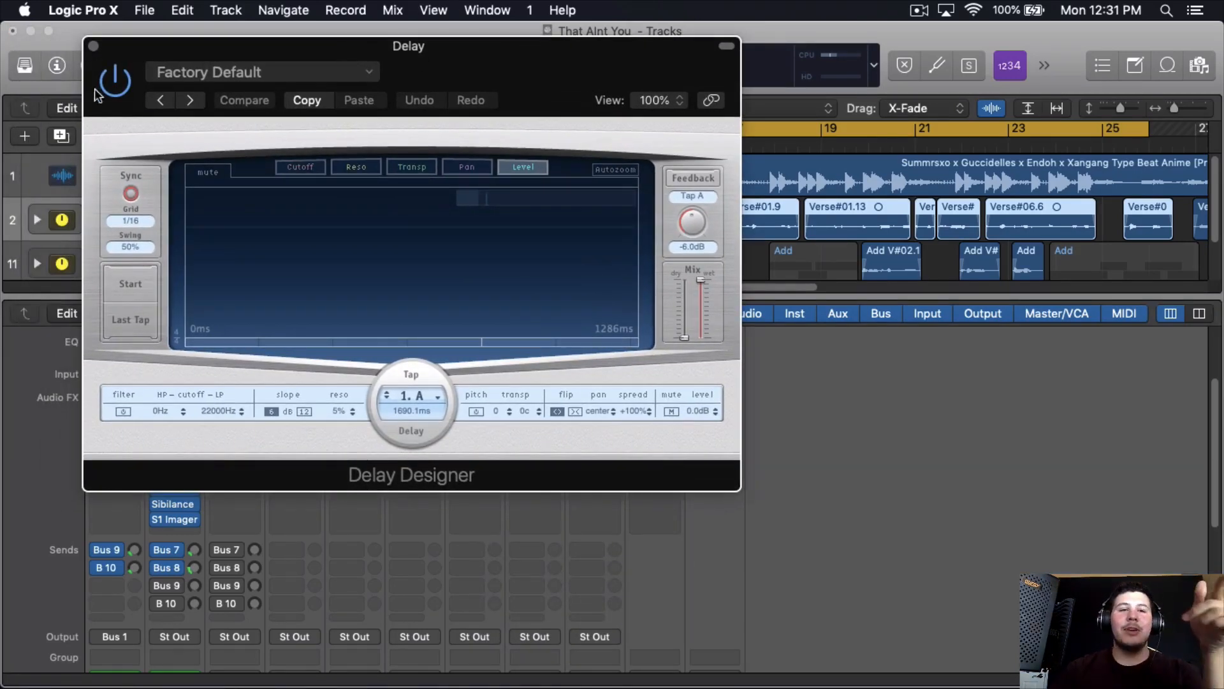
left_click(90, 45)
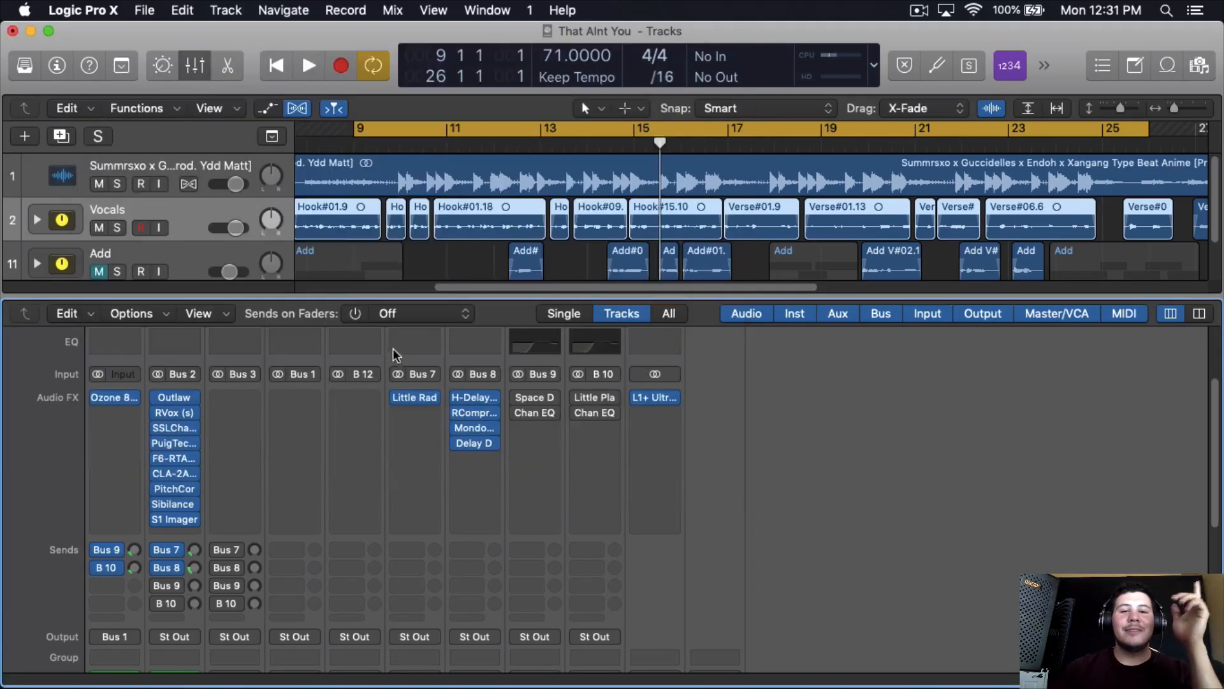
left_click(486, 444)
left_click(533, 338)
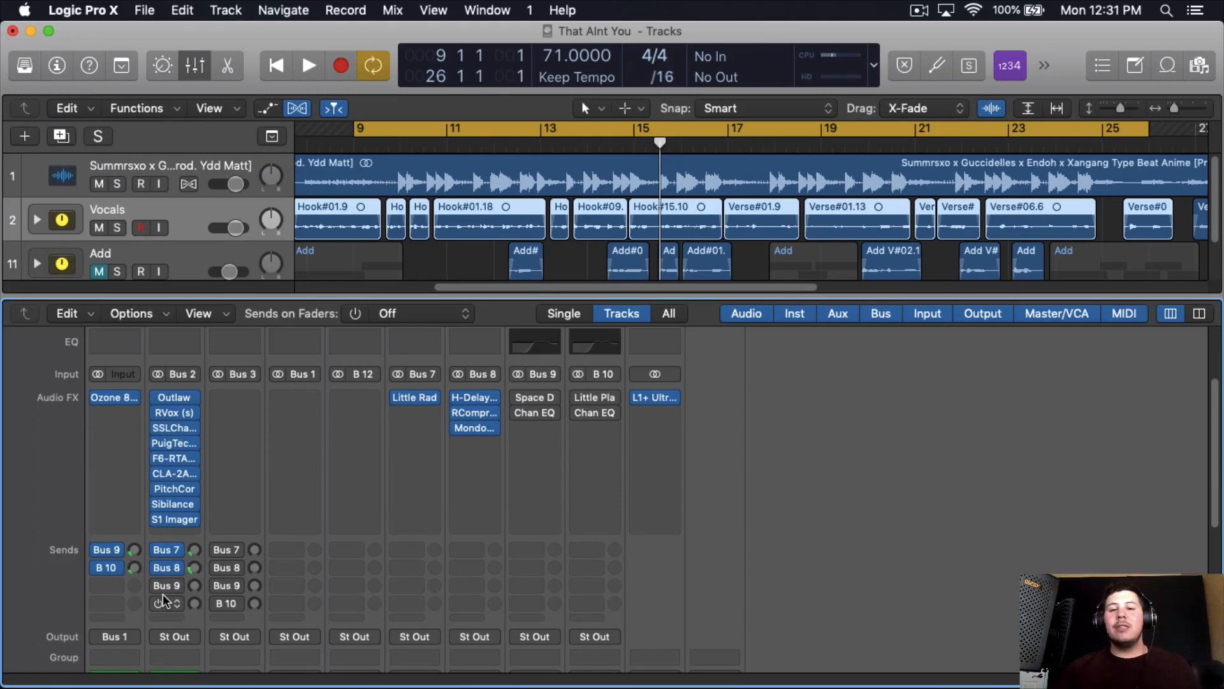
- Enable the bypassed Space Designer and Channel EQ plug-ins on the Bus 9 channel
left_click(517, 413)
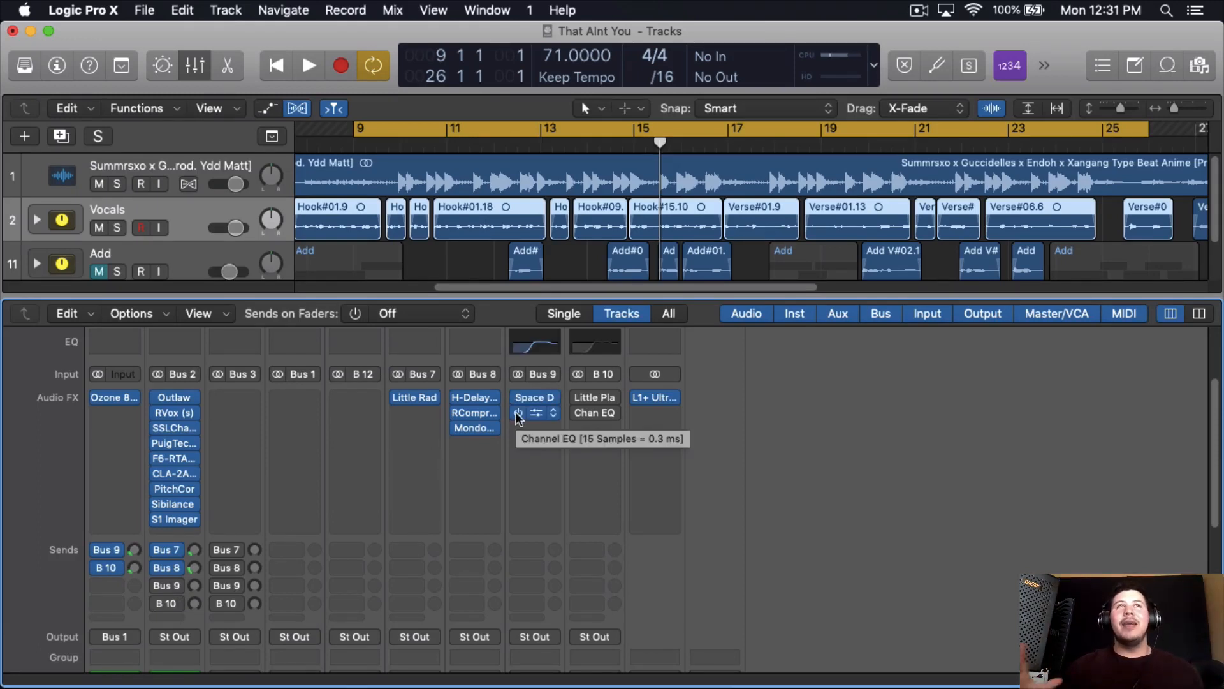
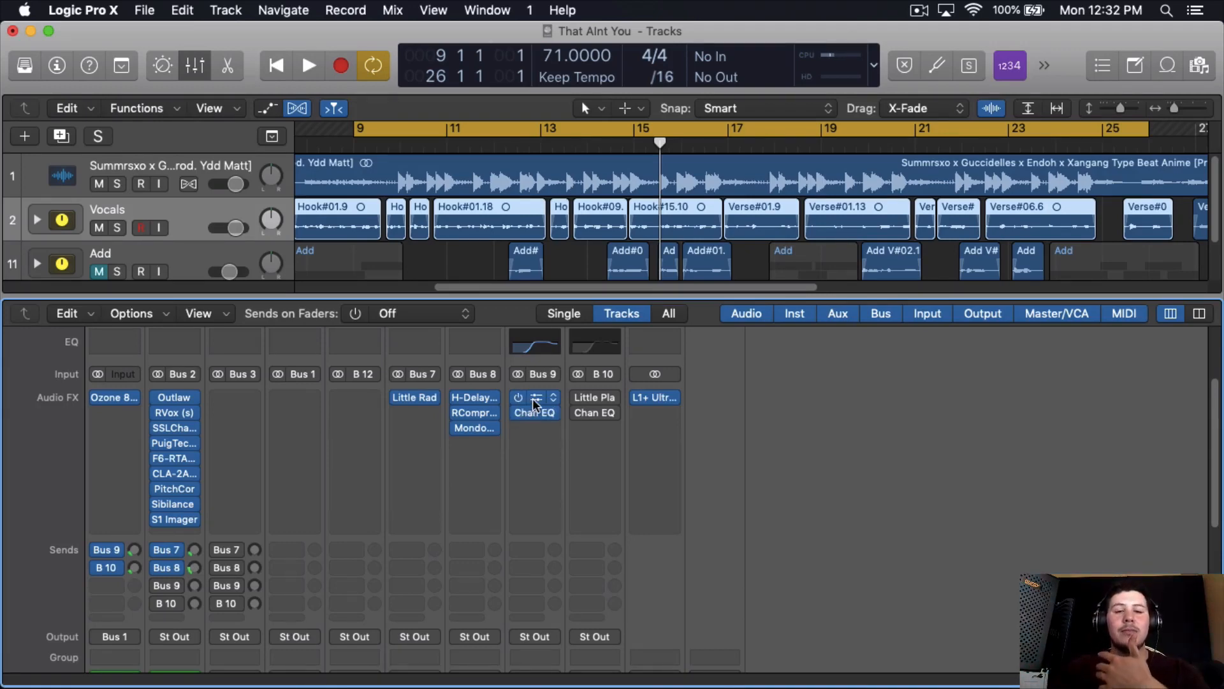
- Browse the Large Spaces room presets in Space Designer on the Bus 9 Reverb channel, and close the plug-in window
left_click(535, 411)
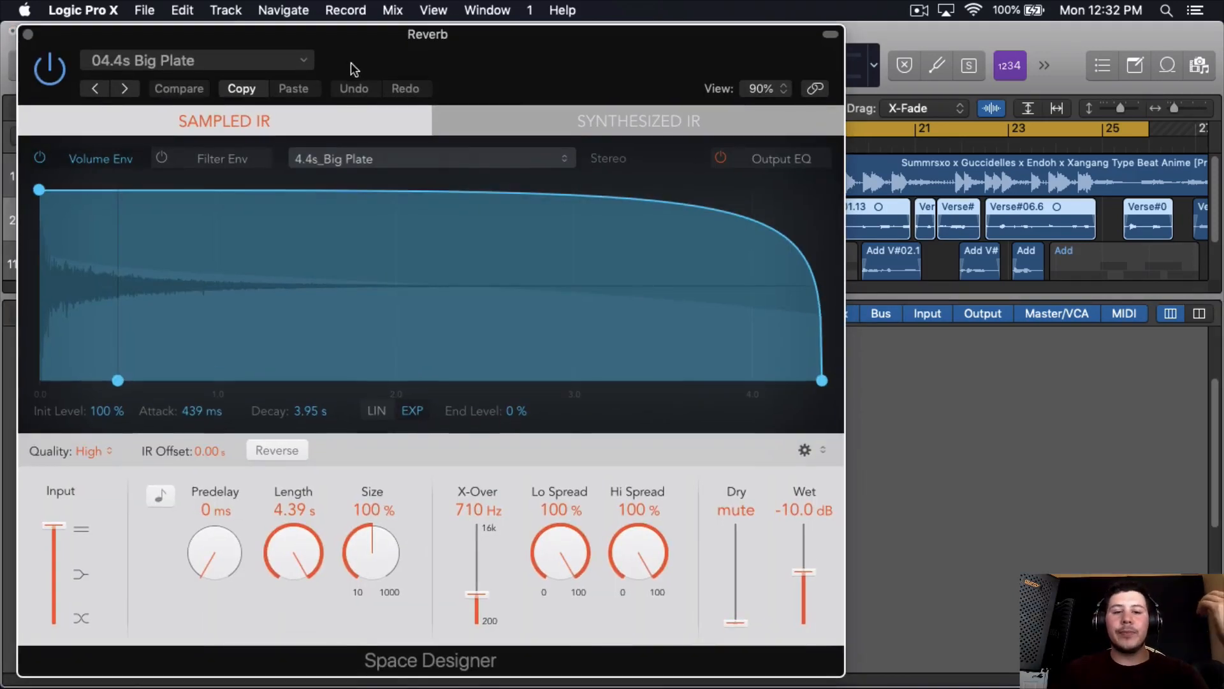
left_click_drag(353, 69, 380, 52)
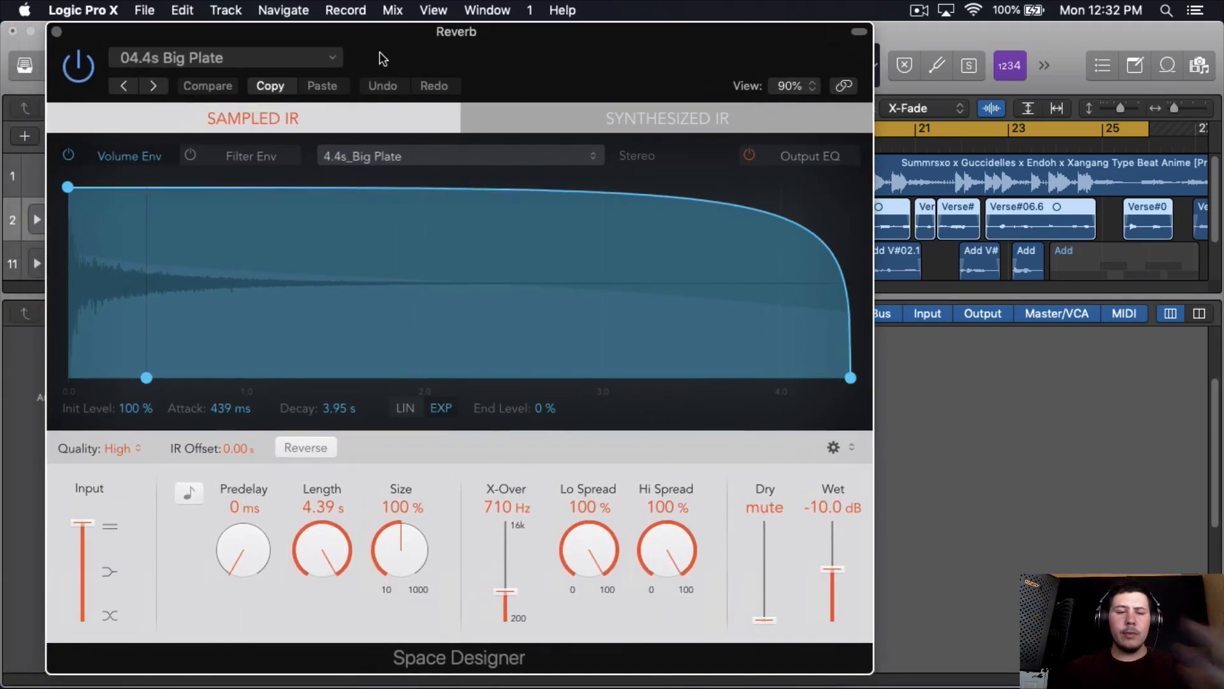
left_click(311, 63)
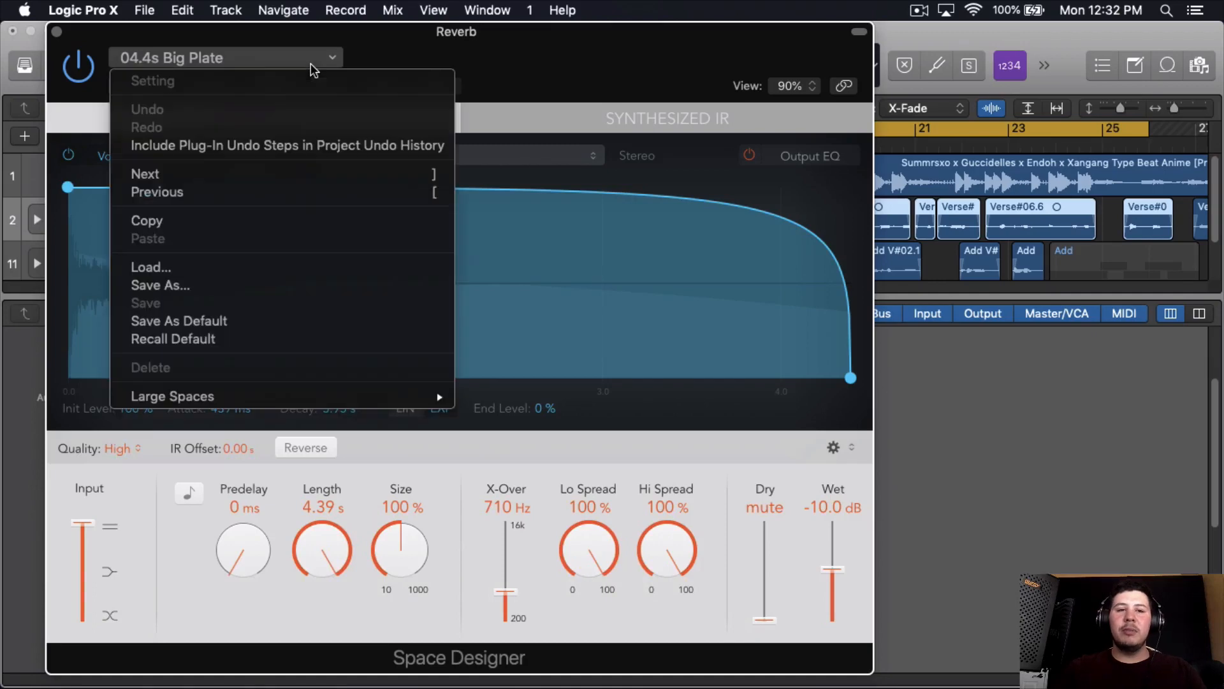
mouse_move(286, 397)
mouse_move(488, 400)
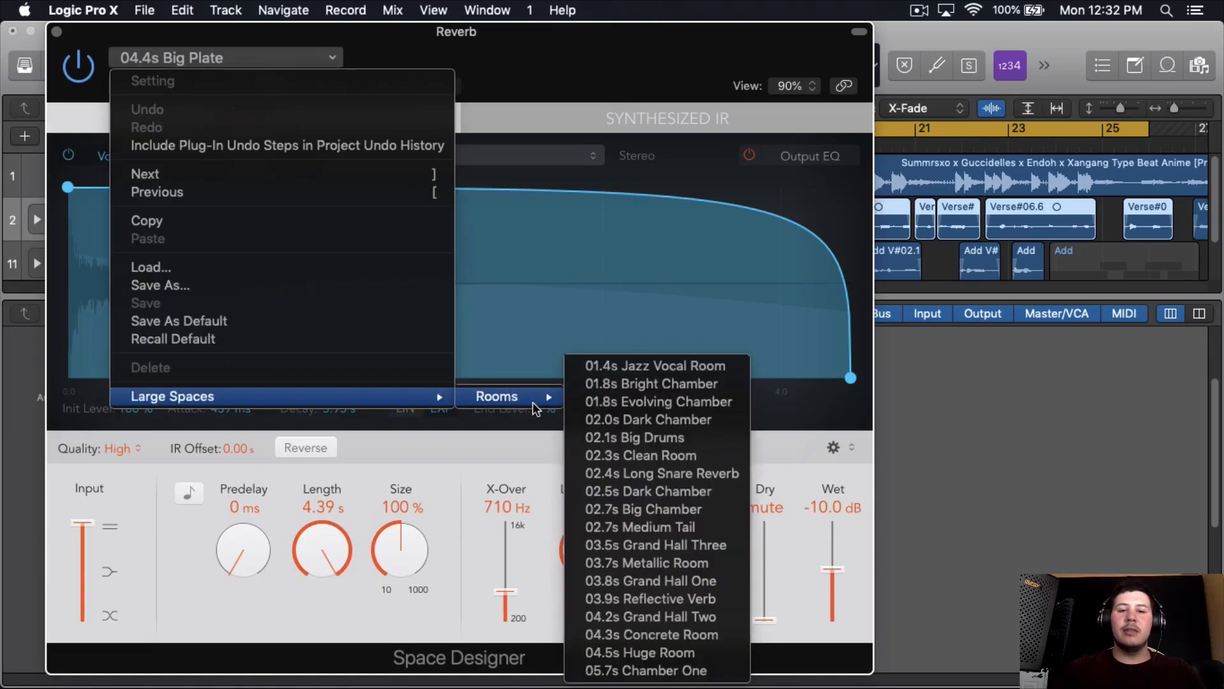
left_click(476, 521)
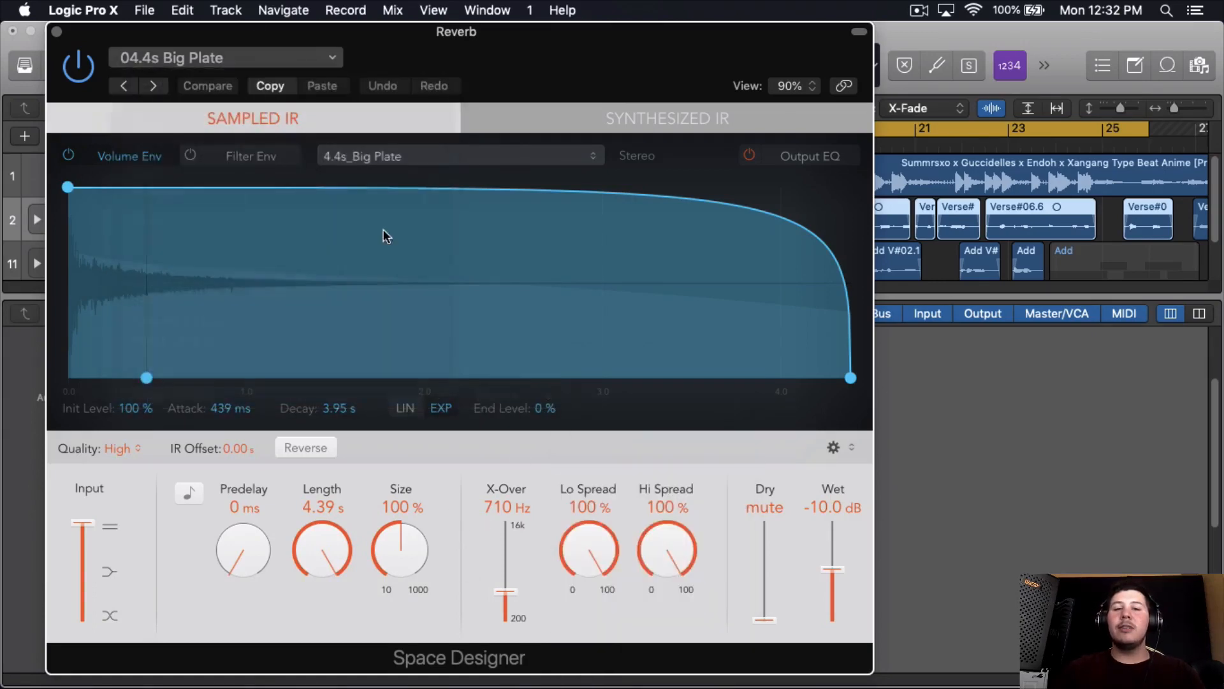
left_click(57, 32)
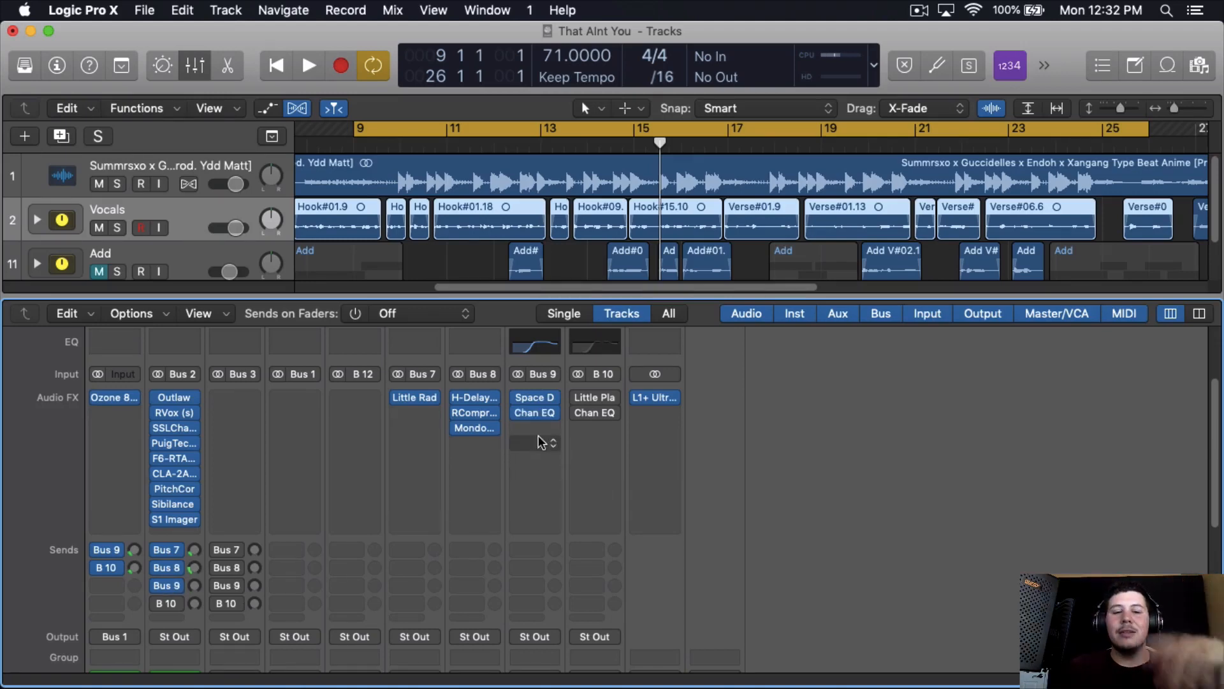
- Enable the Bus 9 Reverb send on the Vocals channel and raise its level high during playback
key("space")
left_click_drag(194, 585, 237, 485)
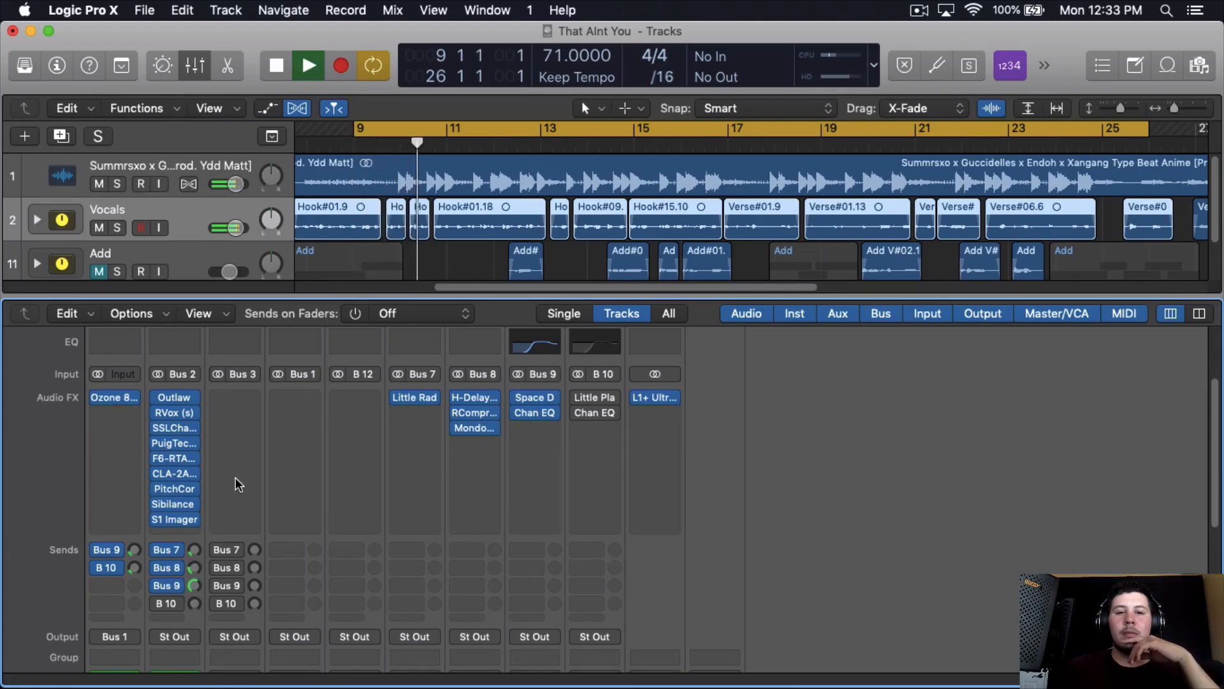
left_click_drag(235, 478, 234, 480)
key("space")
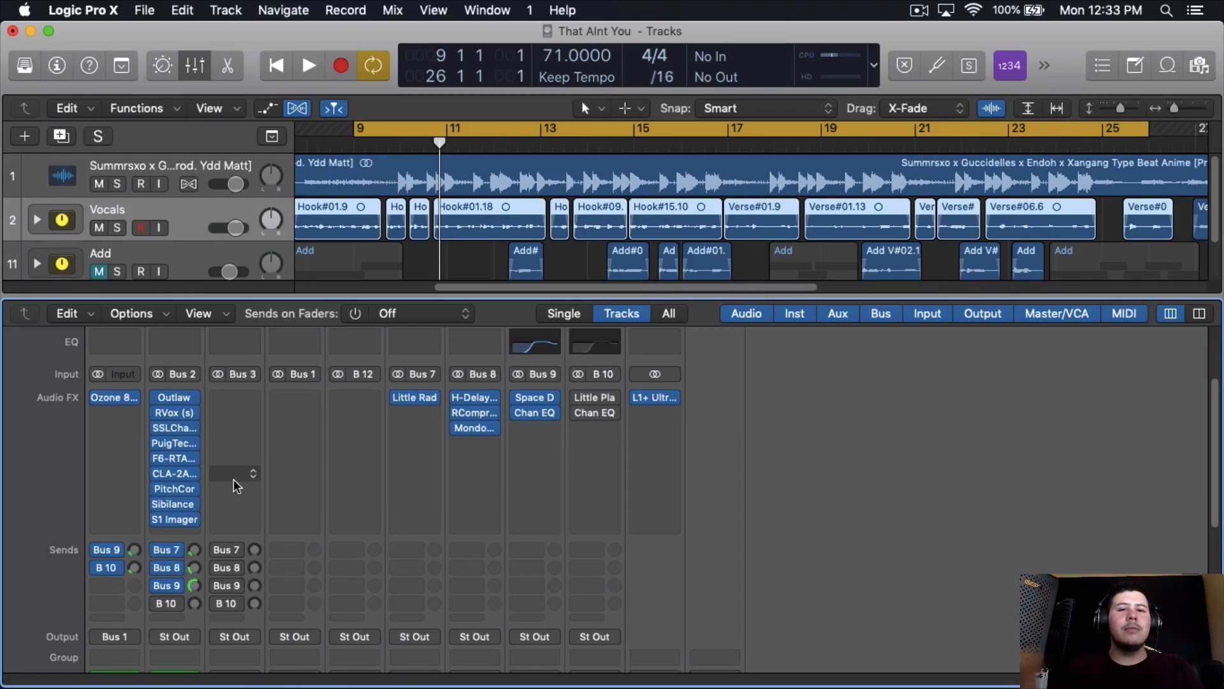
- Reopen Space Designer on Bus 9 to check its available Rooms presets again, and close it
left_click(538, 400)
left_click(322, 57)
mouse_move(262, 396)
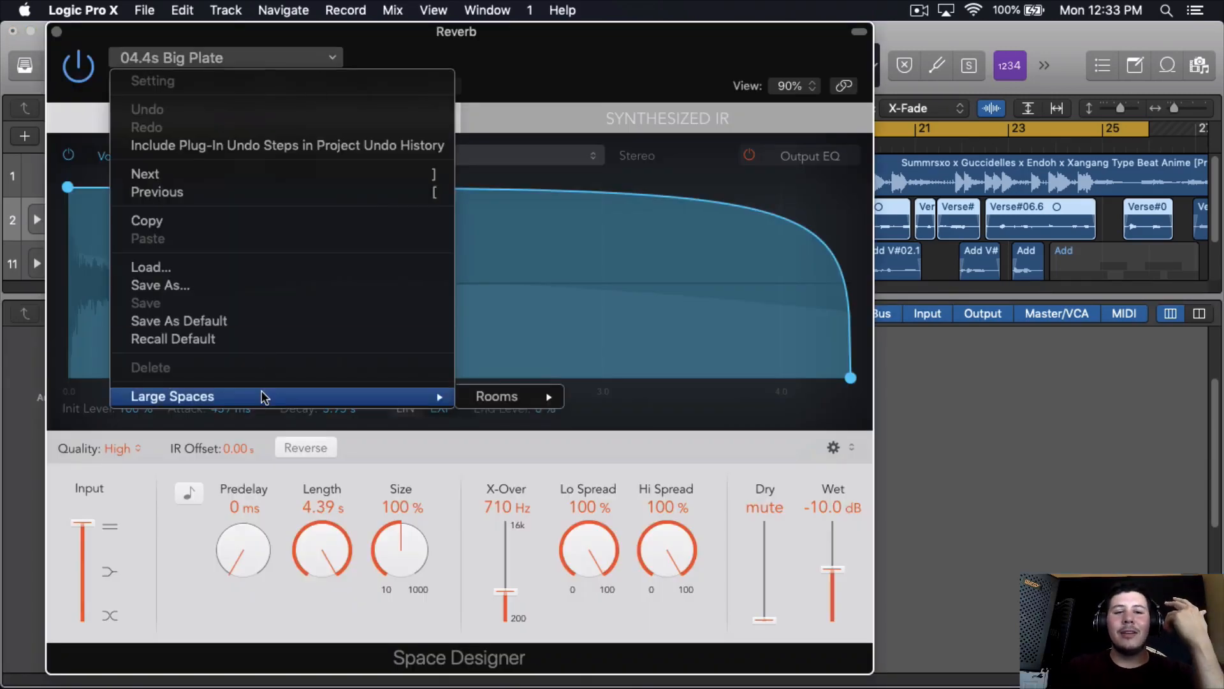
mouse_move(497, 396)
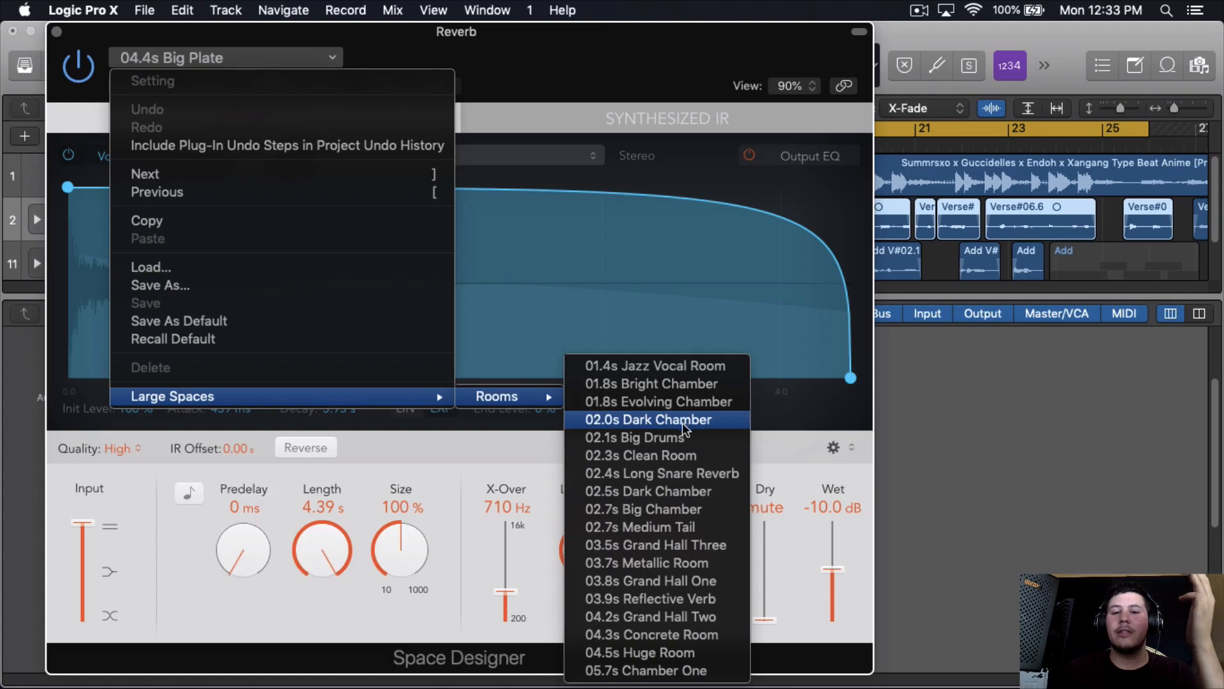
left_click(490, 494)
left_click(58, 32)
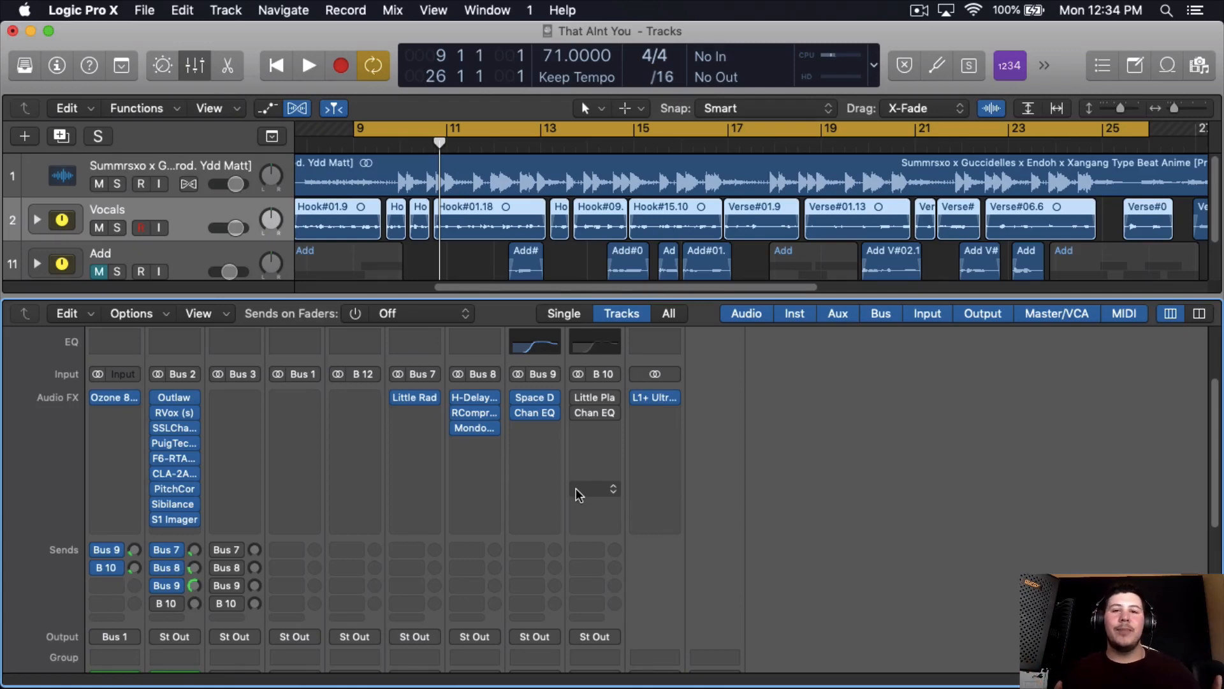
- Lower the Vocals channel's Bus 9 Reverb send to a subtle level during playback
mouse_move(524, 398)
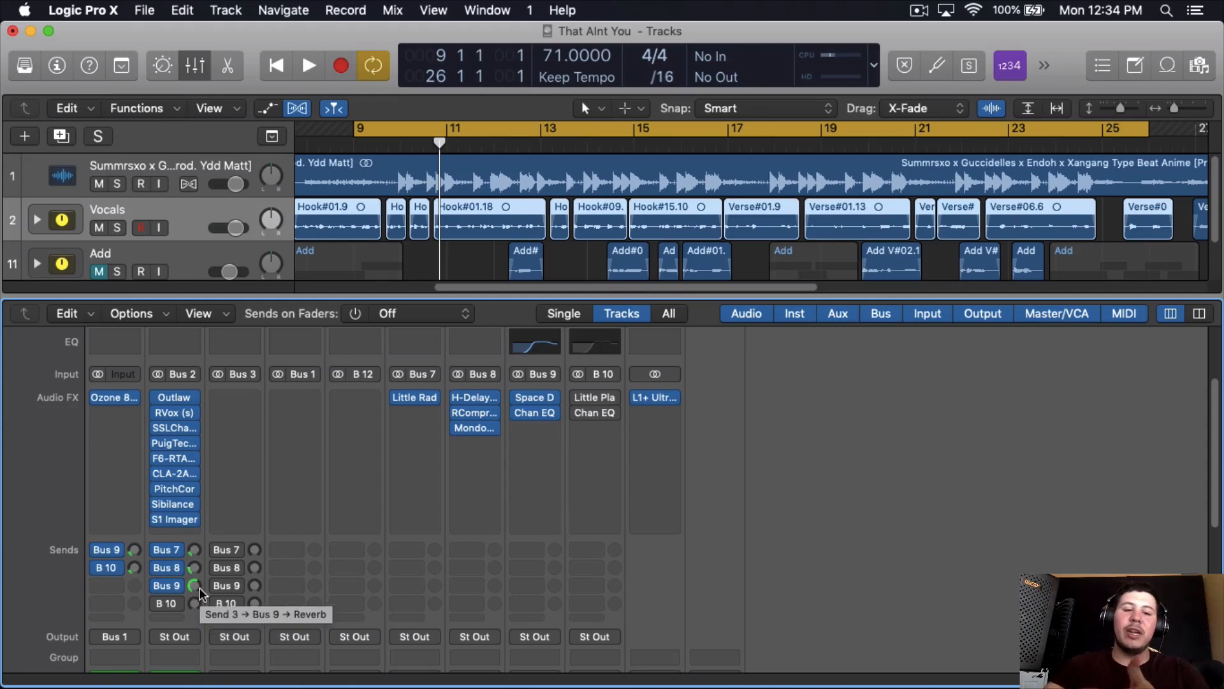
key("space")
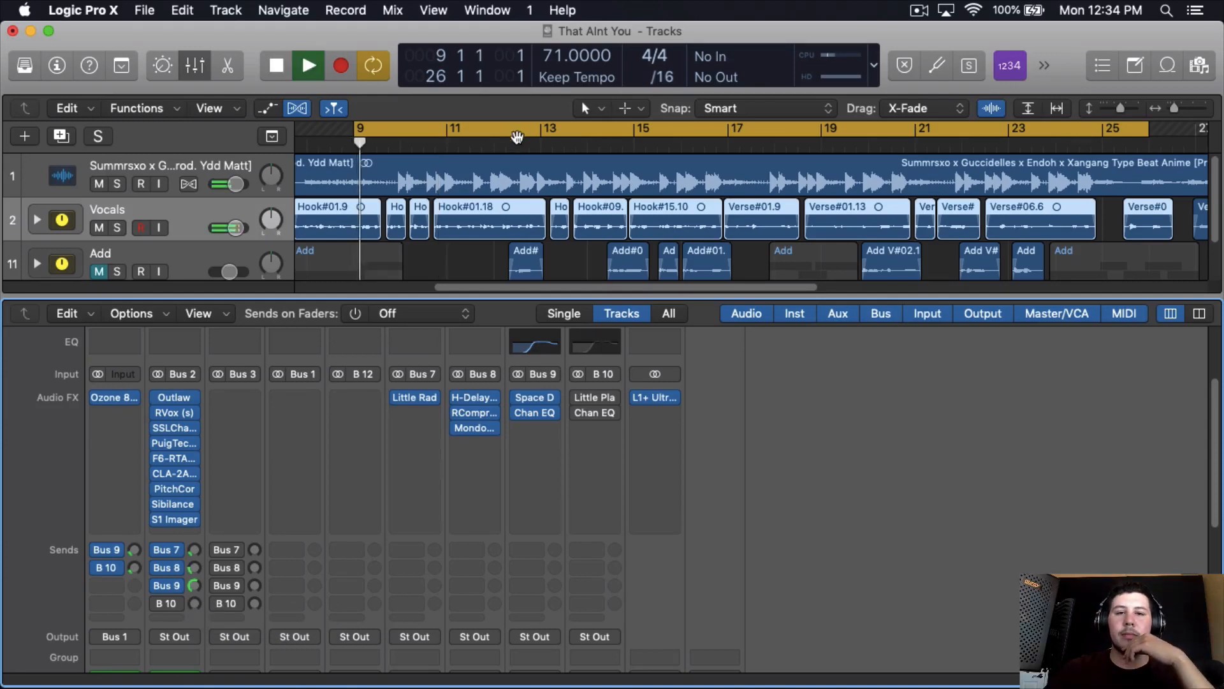
left_click_drag(196, 585, 192, 644)
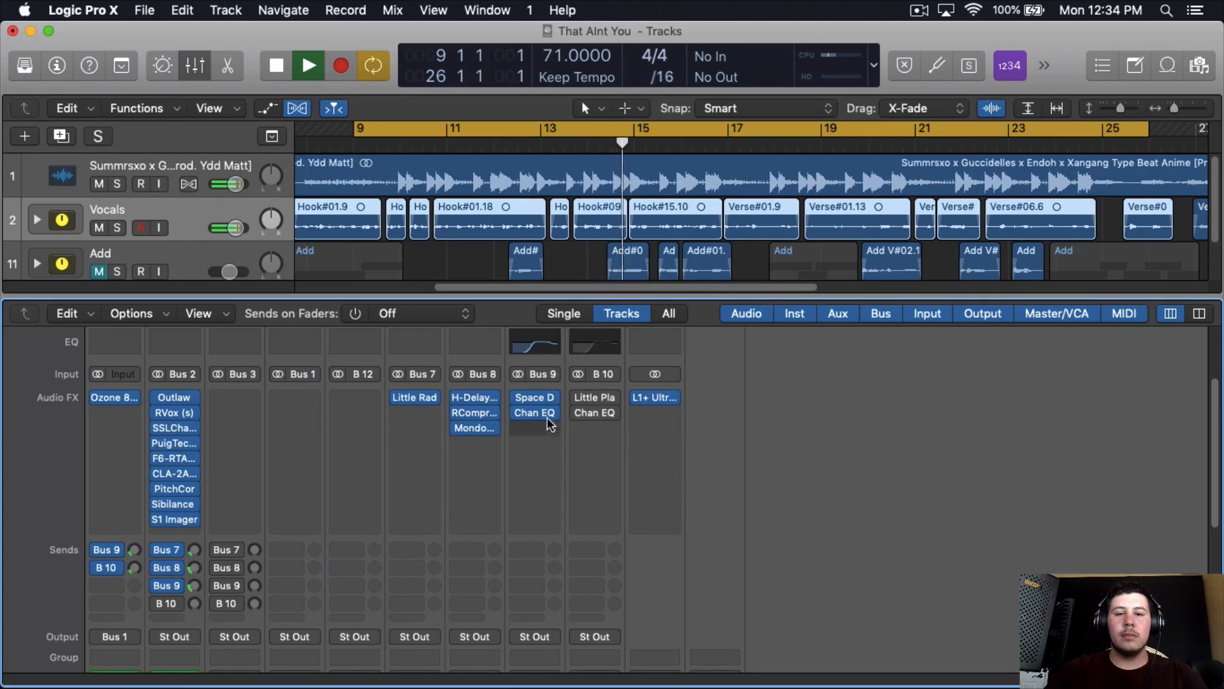
- Examine the Channel EQ curve on the Bus 9 Reverb channel, stop playback, and close the EQ window
left_click(535, 343)
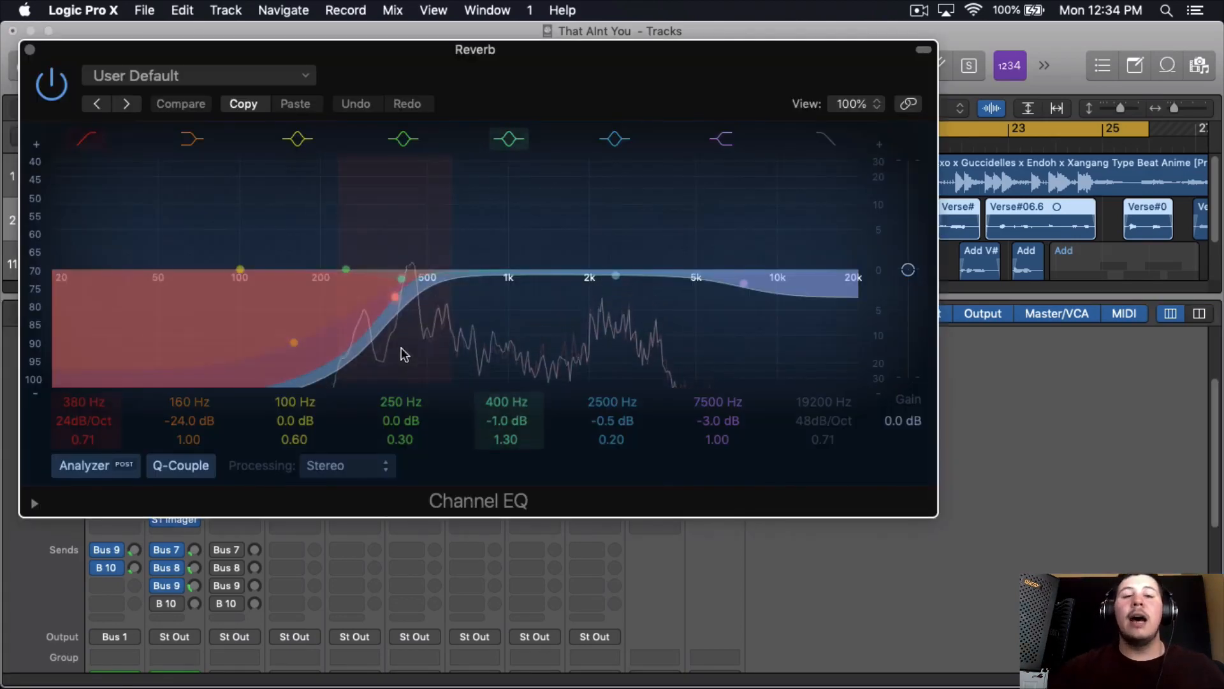
key("space")
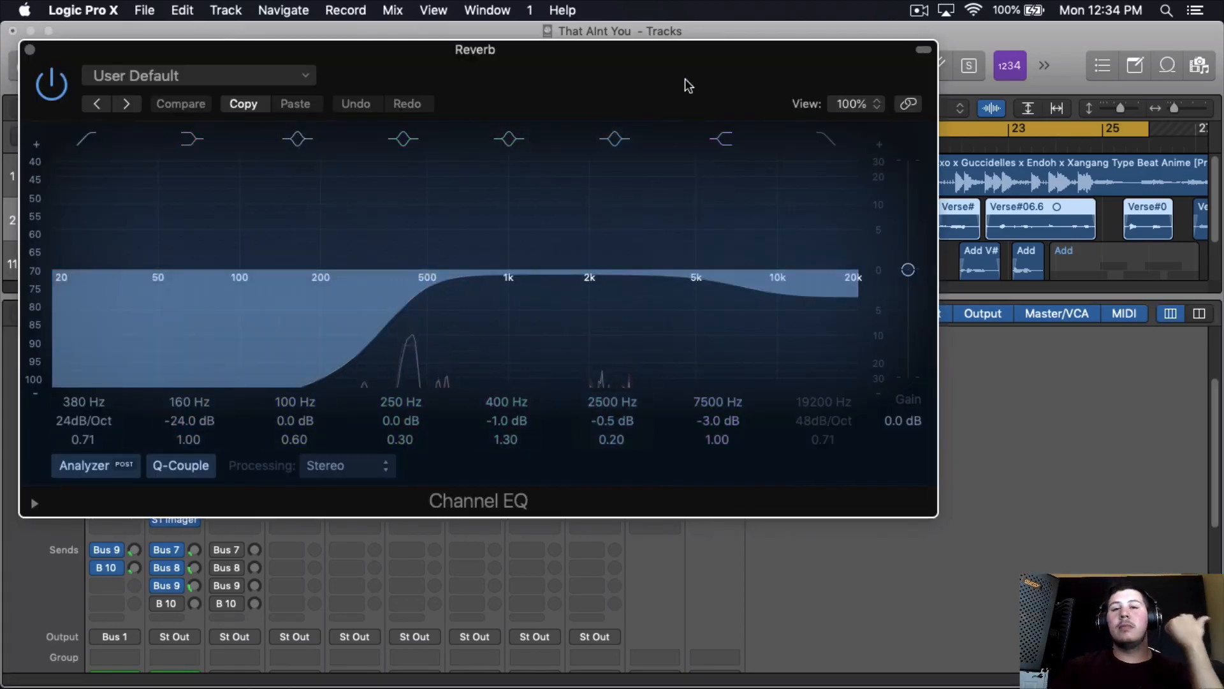
left_click_drag(686, 85, 744, 126)
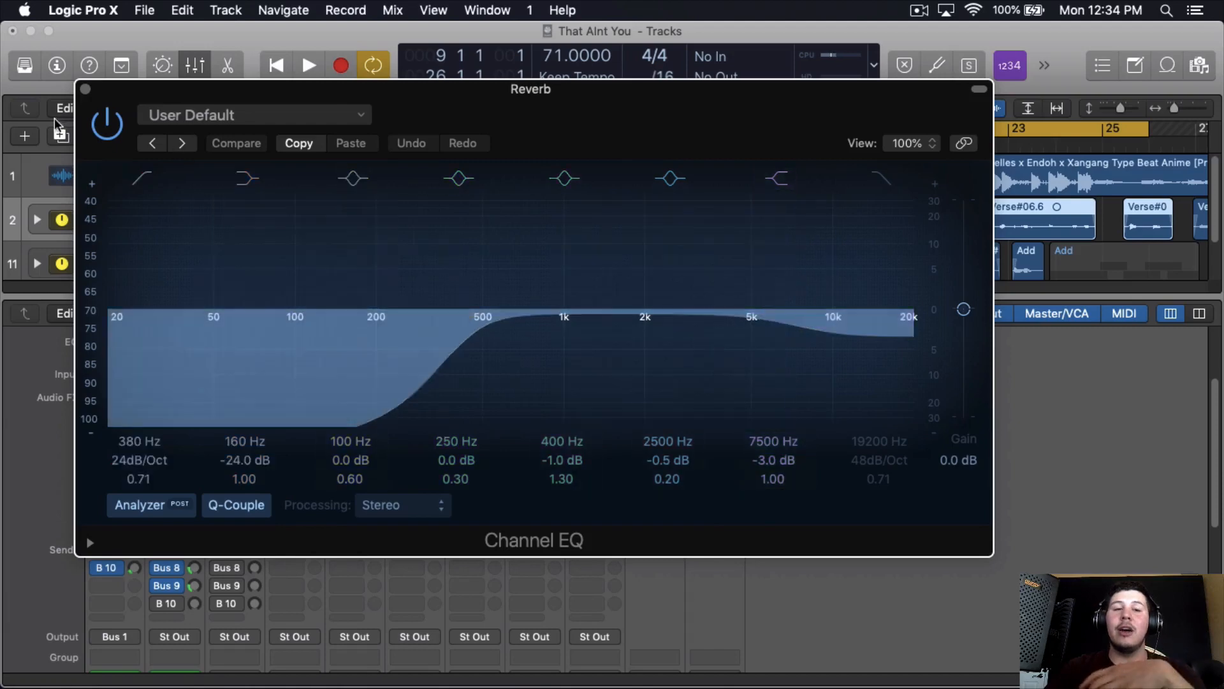
left_click(85, 89)
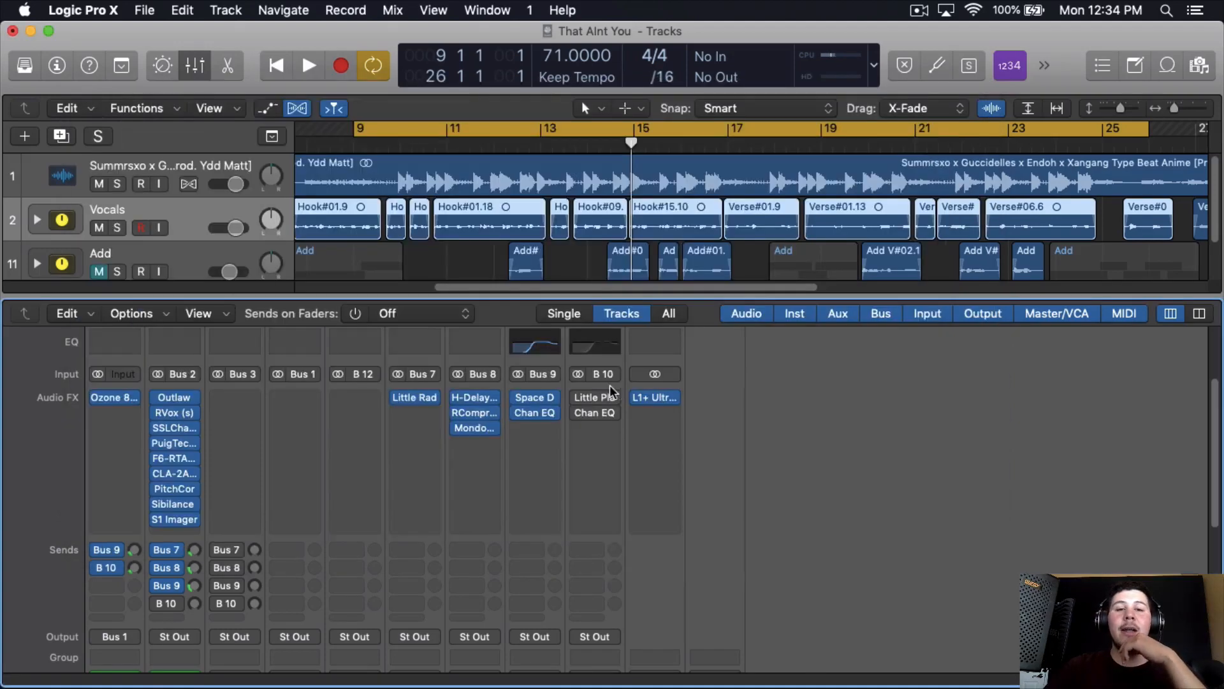
left_click(544, 346)
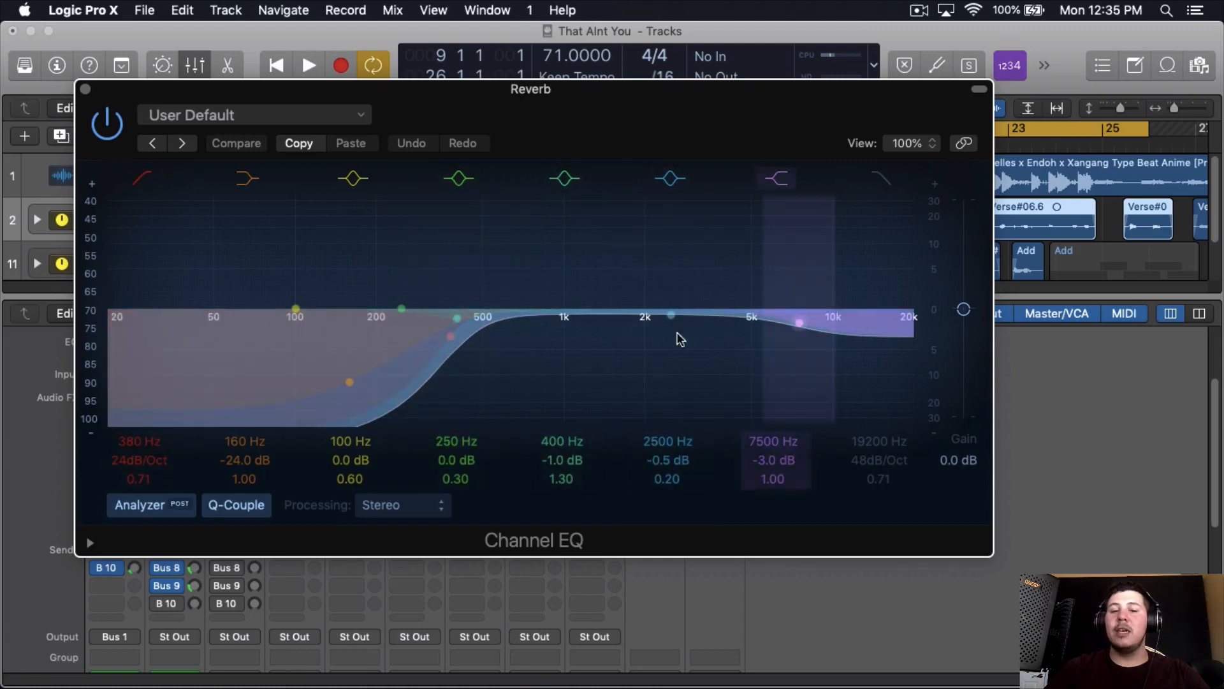
left_click(85, 88)
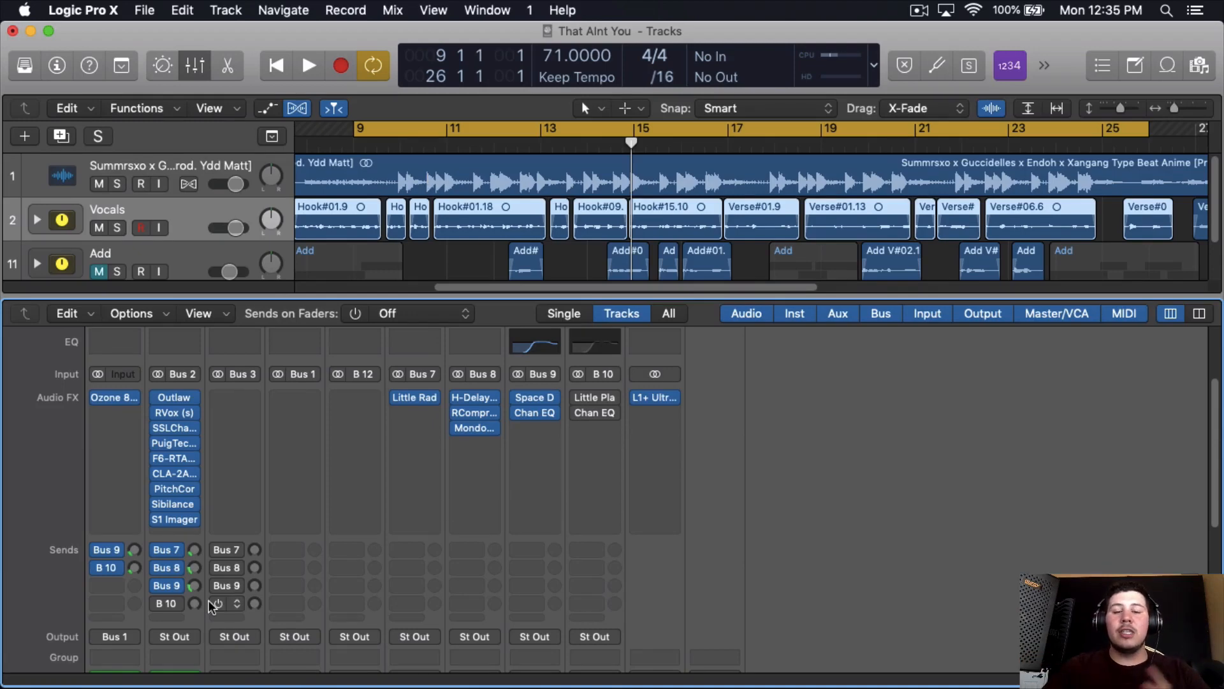
- Enable the bypassed Little Plate and Channel EQ on the Bus 10 Big Reverb channel, and open Little Plate clear of the channel strips
left_click(580, 404)
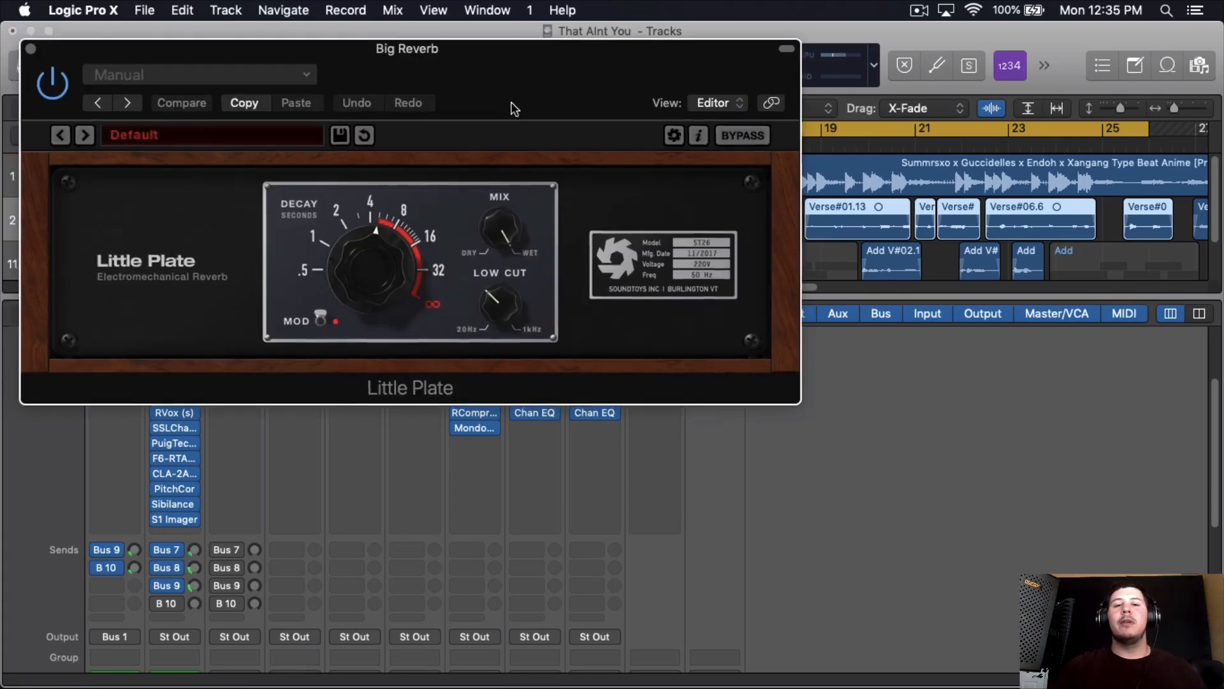
left_click_drag(509, 104, 547, 94)
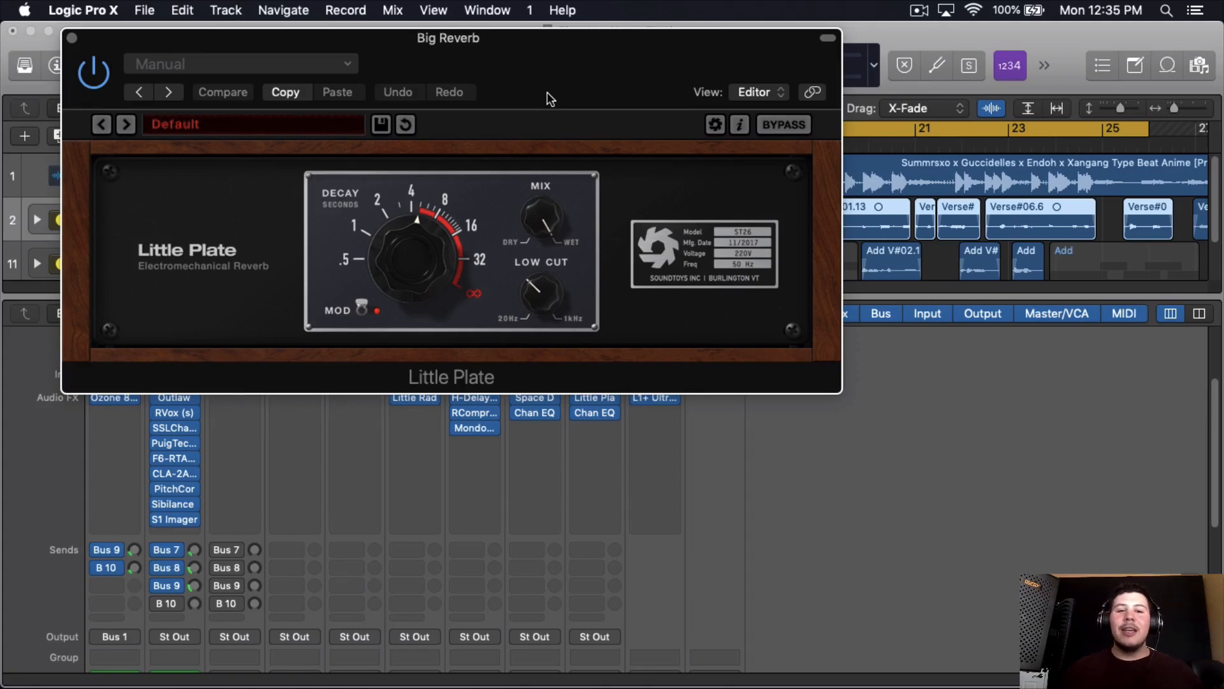
left_click_drag(547, 93, 599, 77)
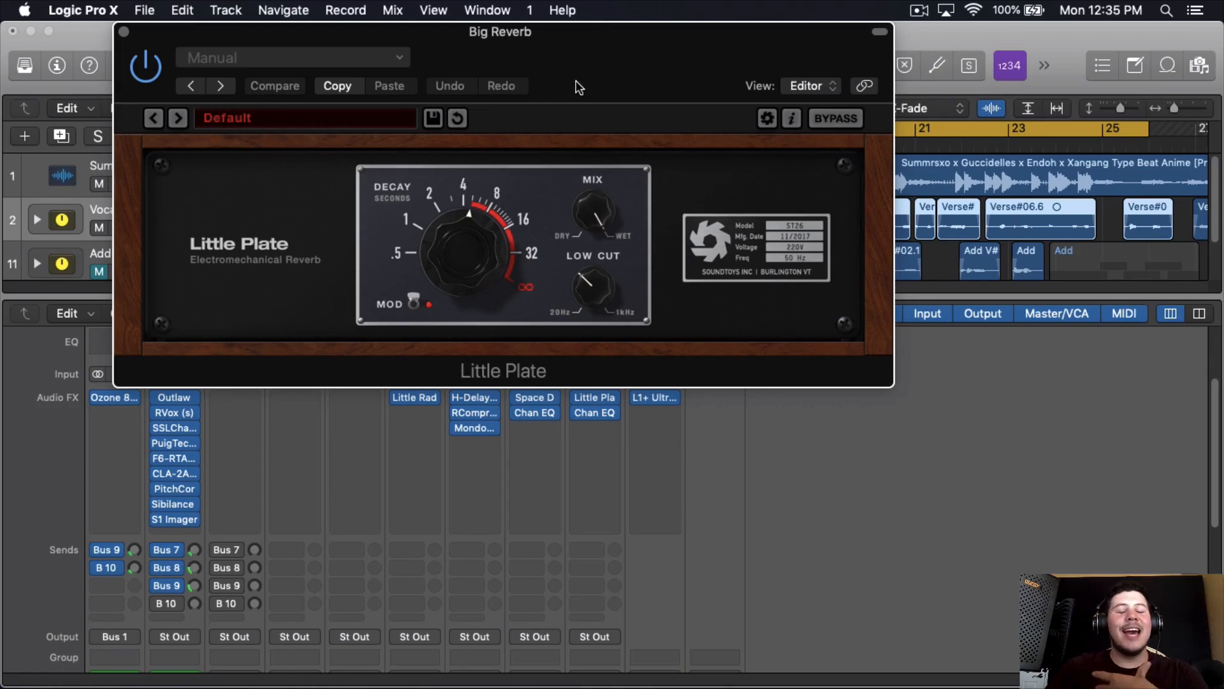
left_click_drag(579, 87, 736, 51)
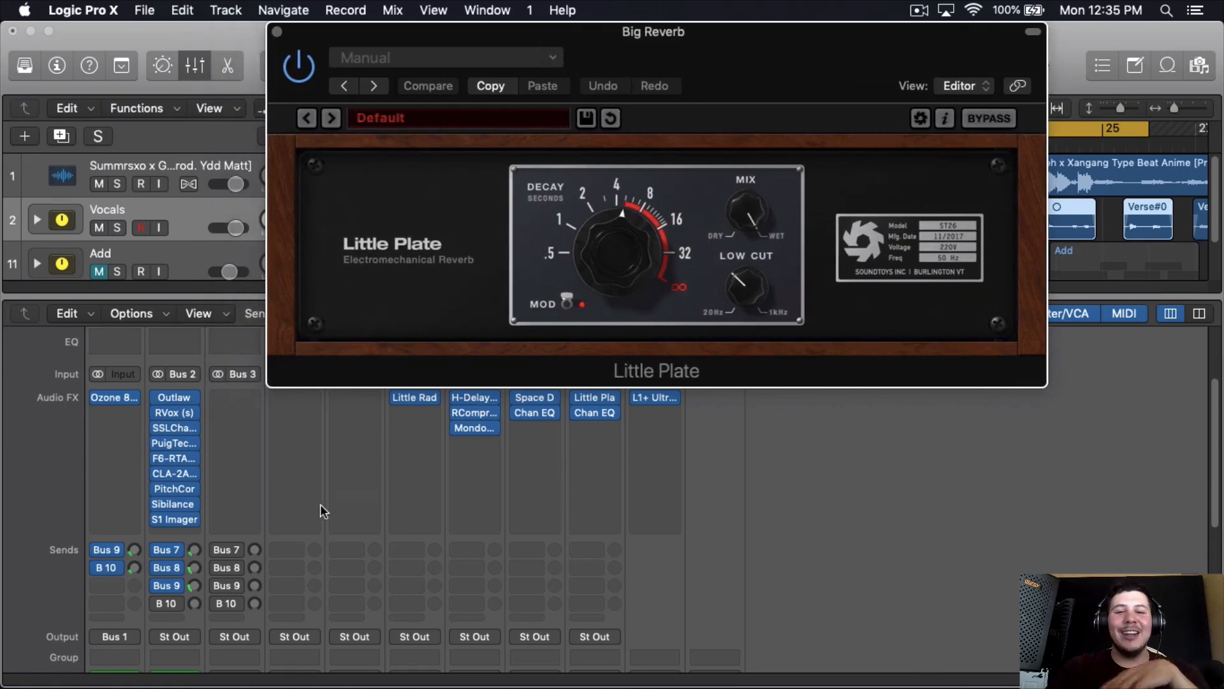
- Review Little Plate's decay, mod and mix controls and its preset categories, and close the plug-in window
left_click(621, 212)
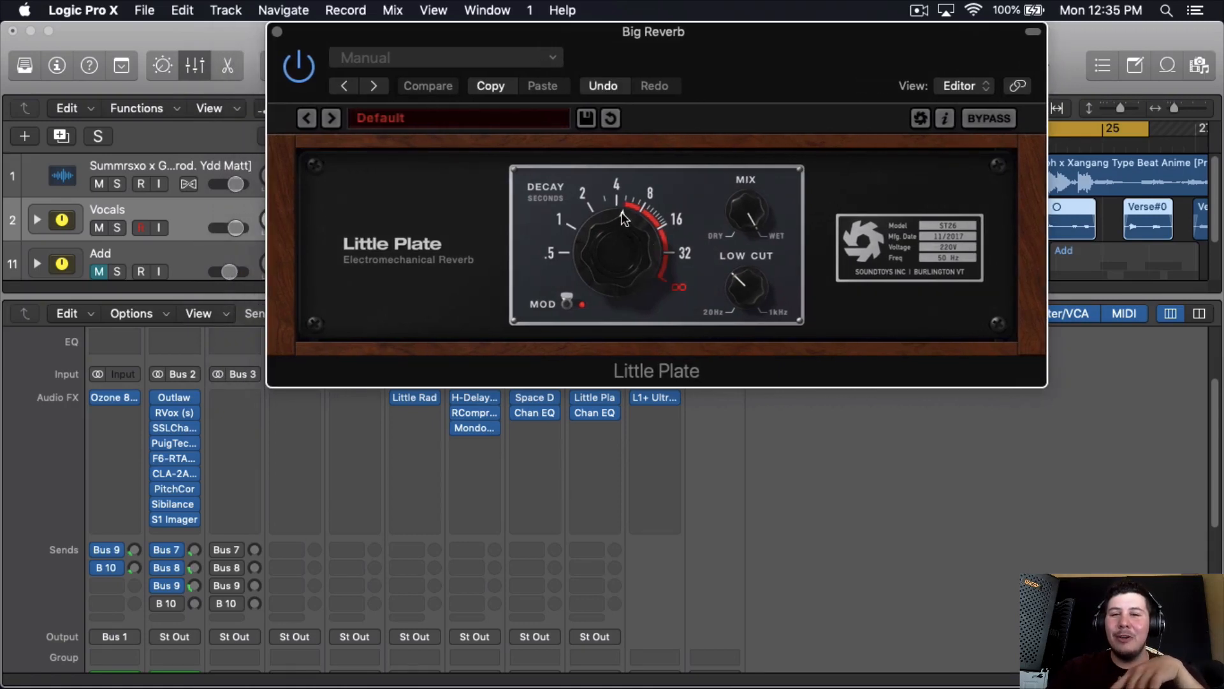
left_click(568, 304)
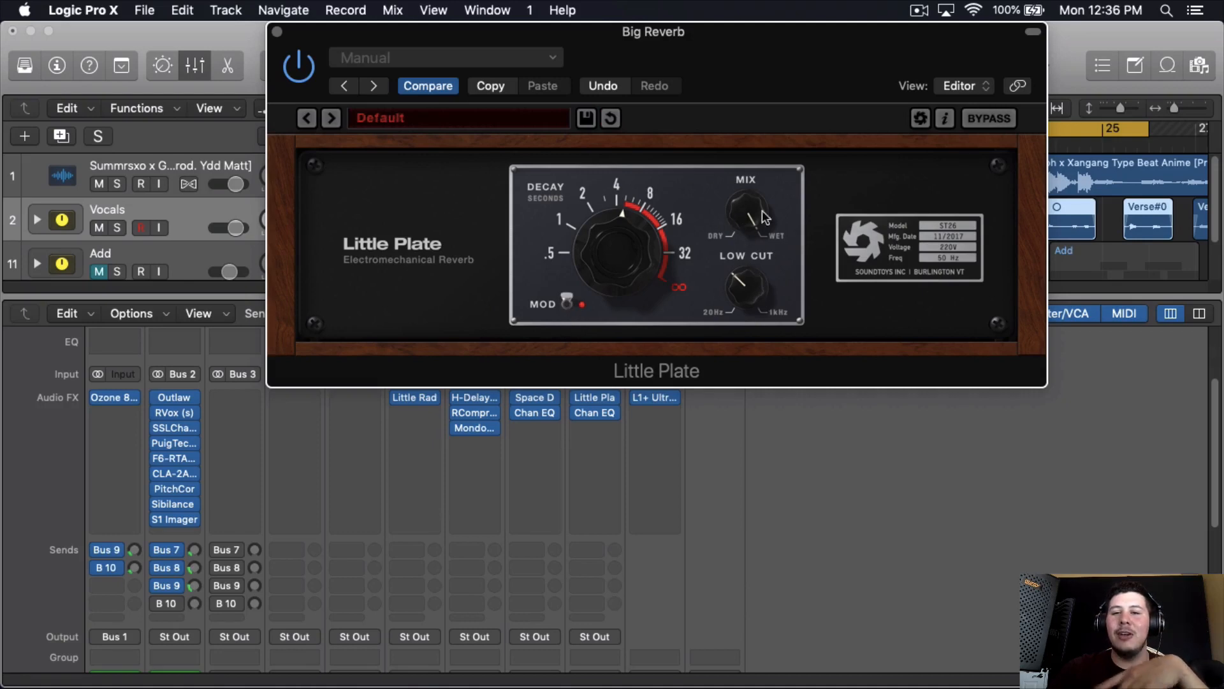
left_click(507, 118)
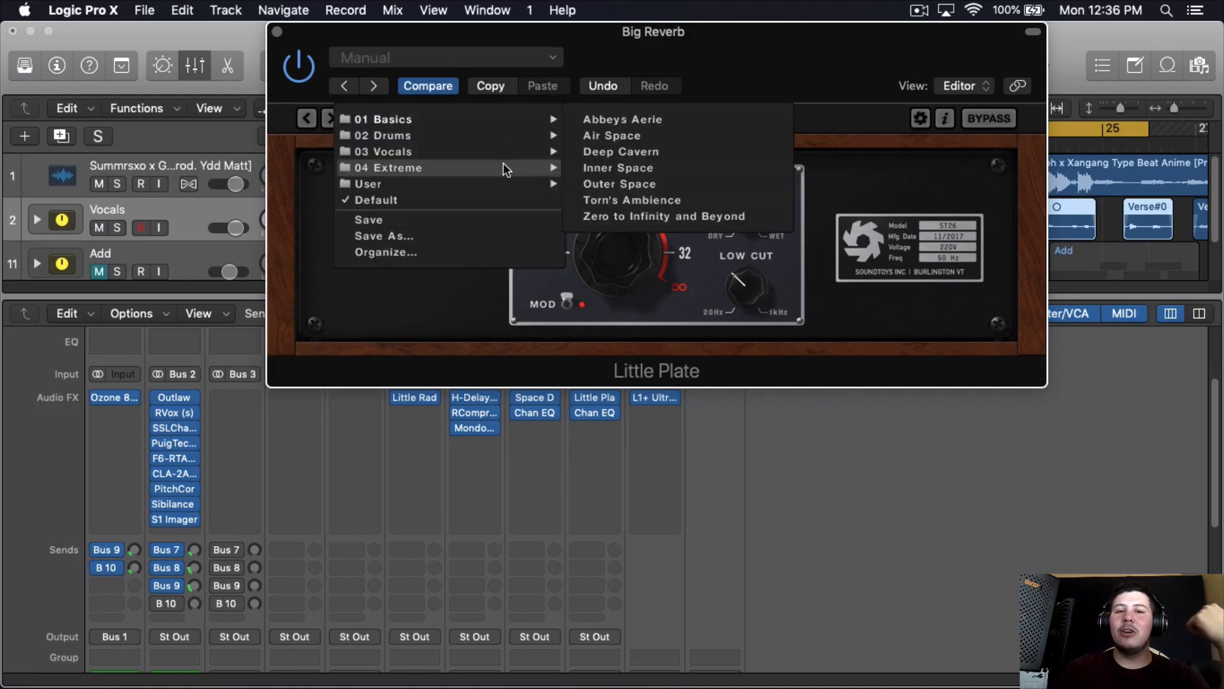
mouse_move(505, 137)
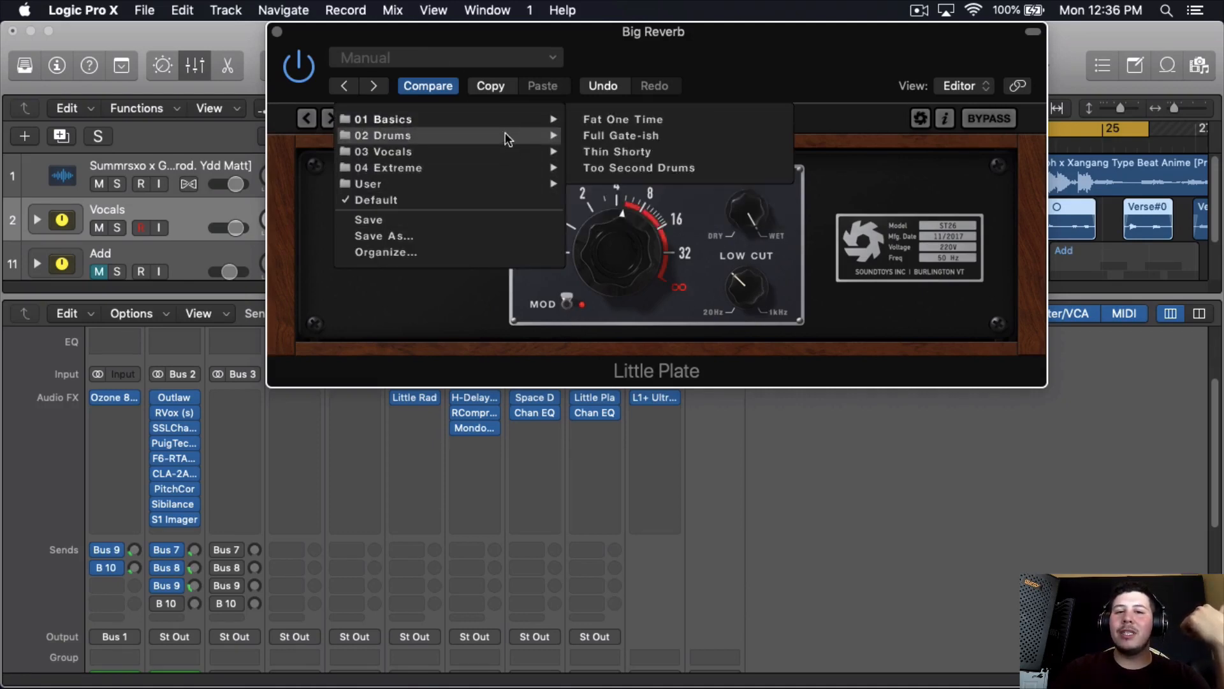
left_click(436, 320)
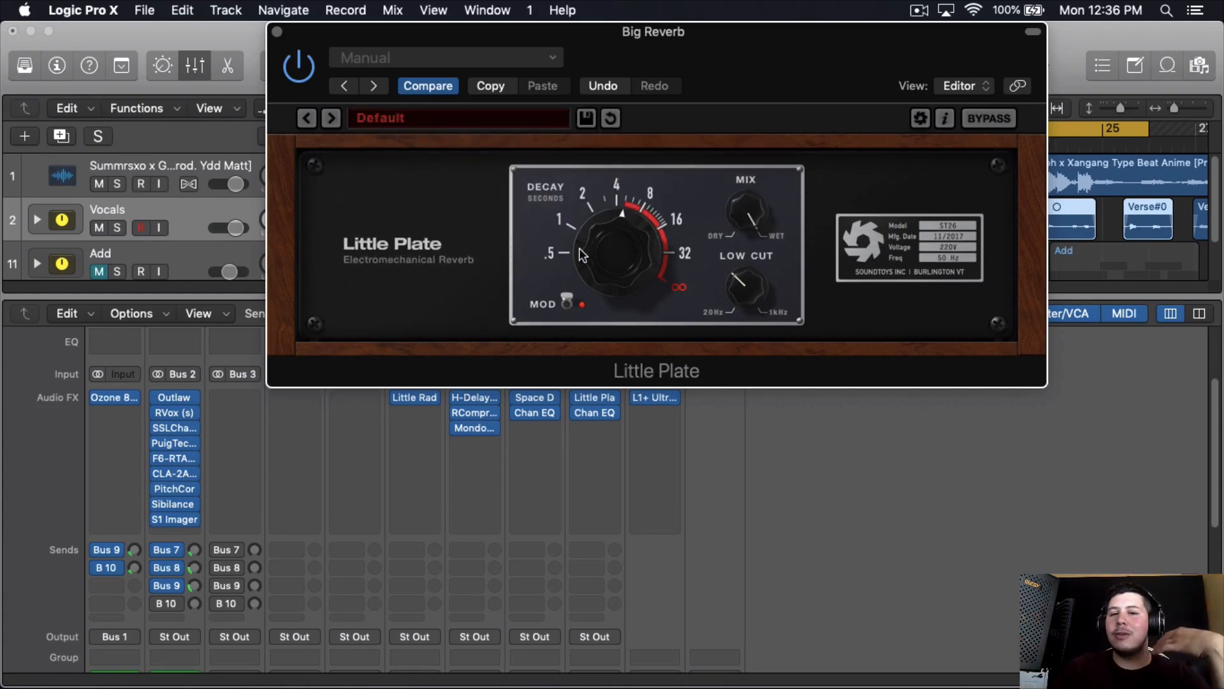
key("super+w")
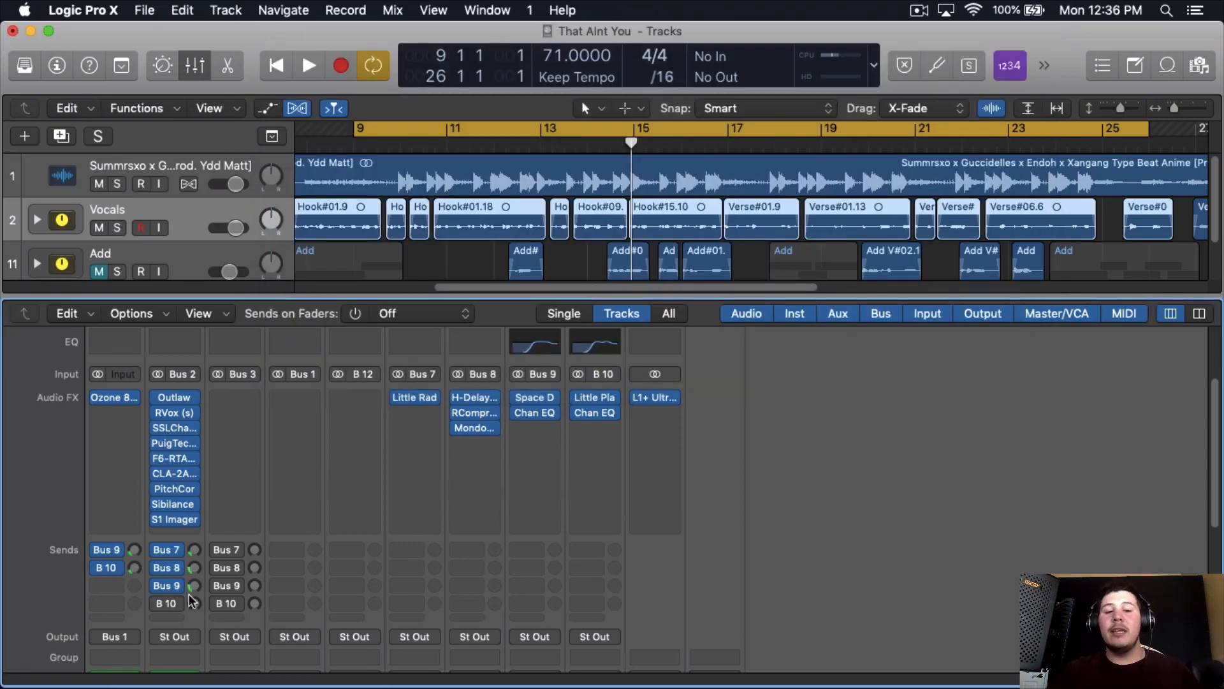
- Enable the Bus 10 Big Reverb send on the Vocals channel and blend it in at a low level during playback
left_click(157, 603)
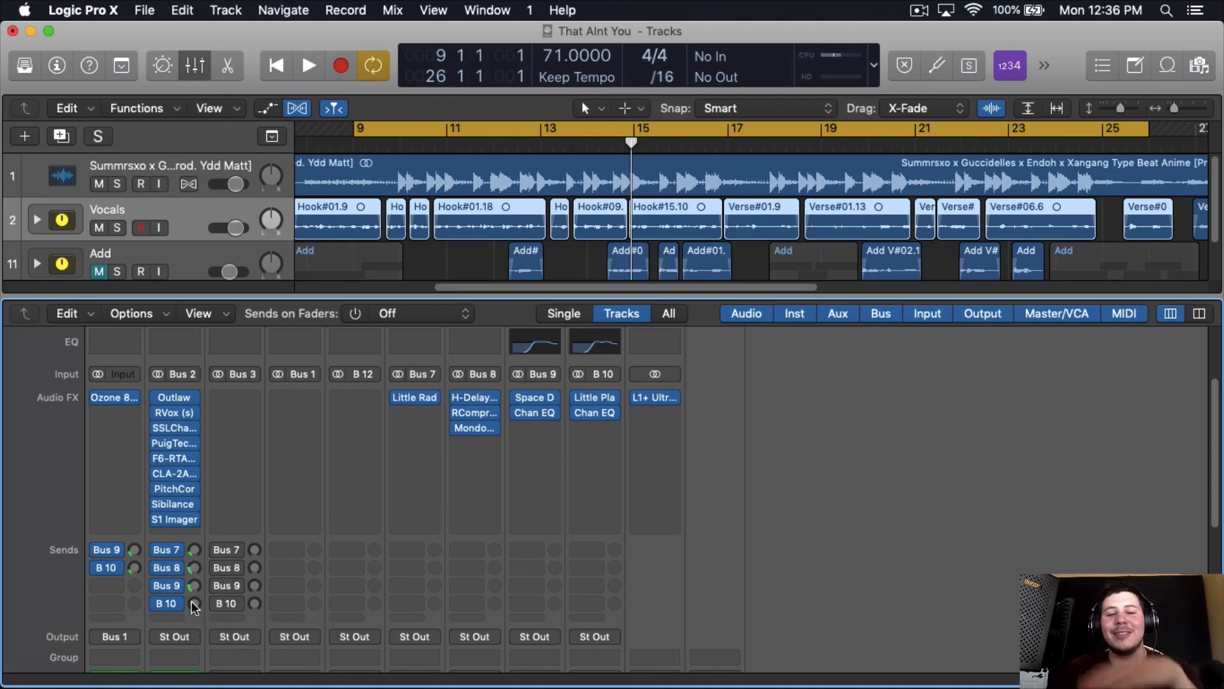
key("space")
left_click_drag(195, 603, 231, 480)
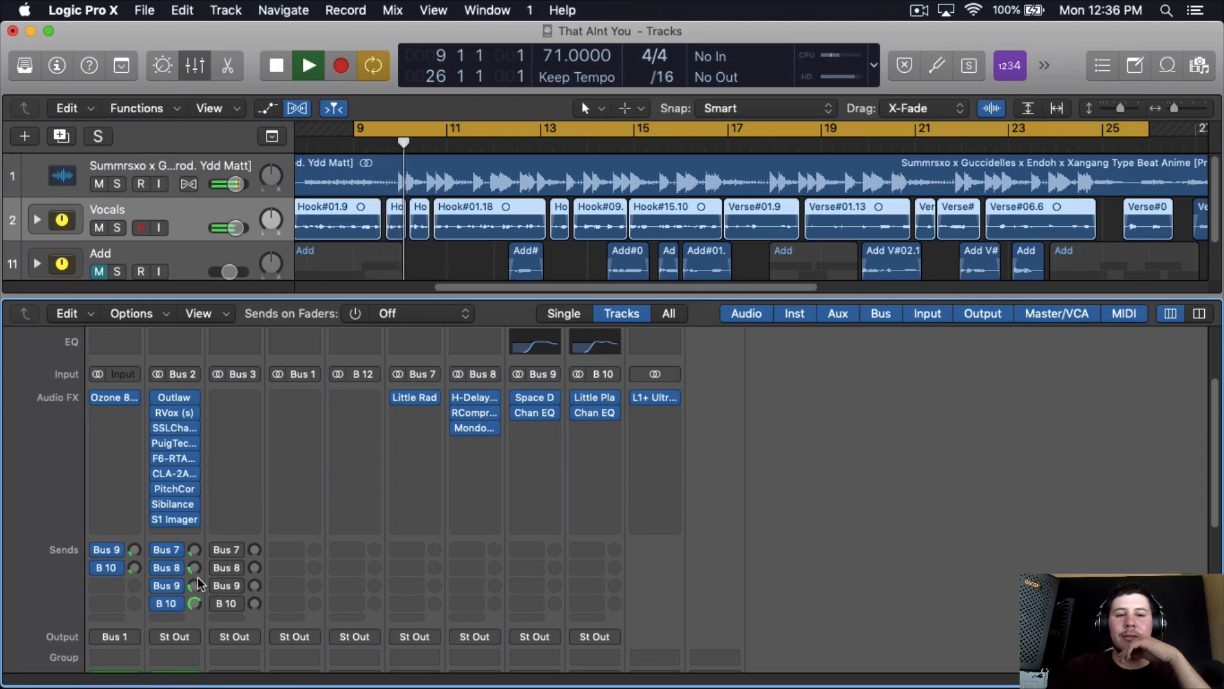
left_click_drag(195, 567, 195, 590)
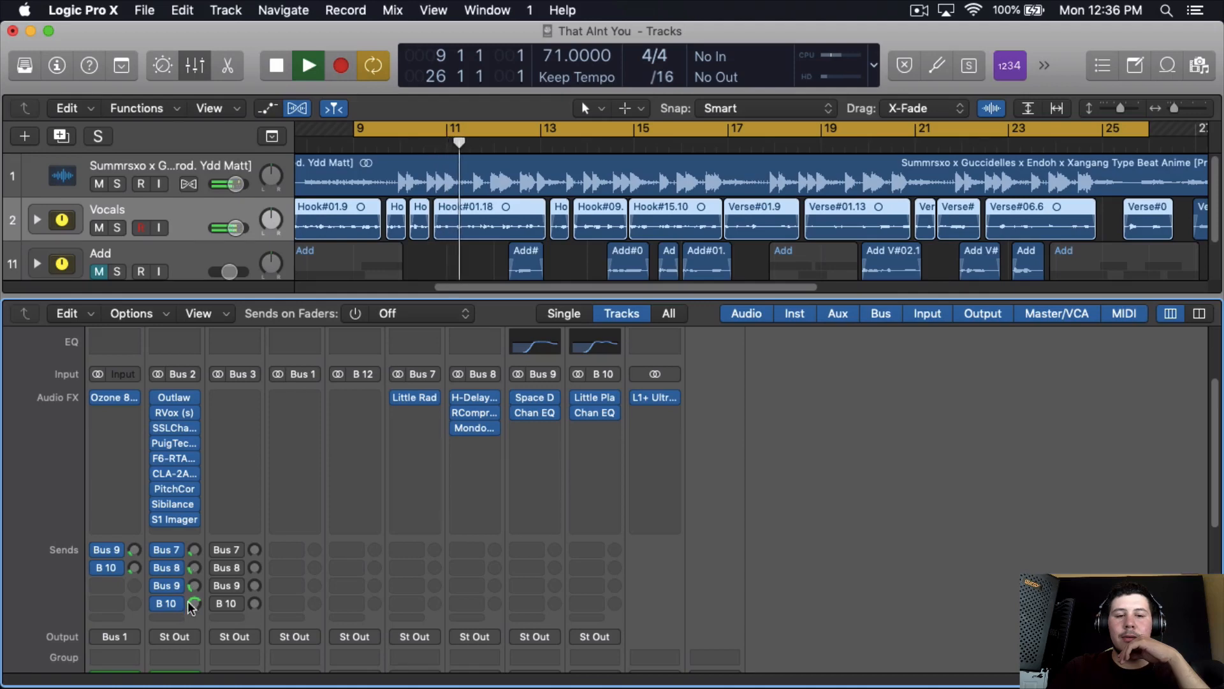
left_click_drag(192, 605, 188, 667)
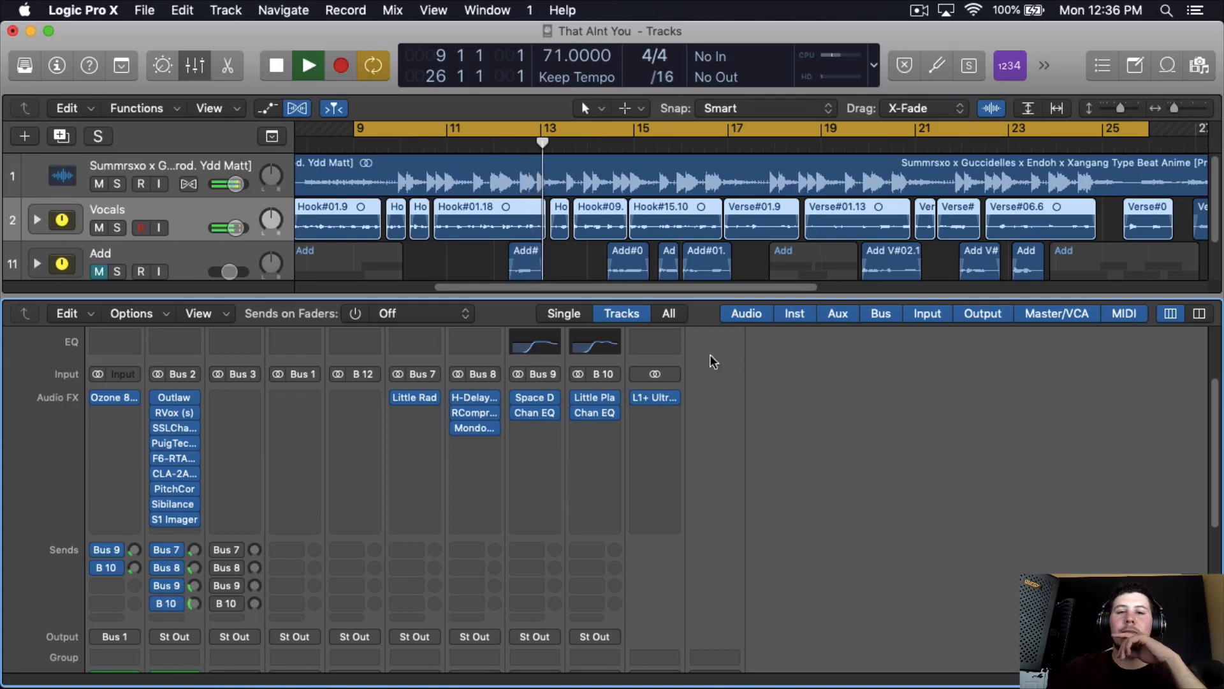
- Listen to the vocals from about bar 16 into the verse with all four effect sends active, and stop playback
left_click(681, 143)
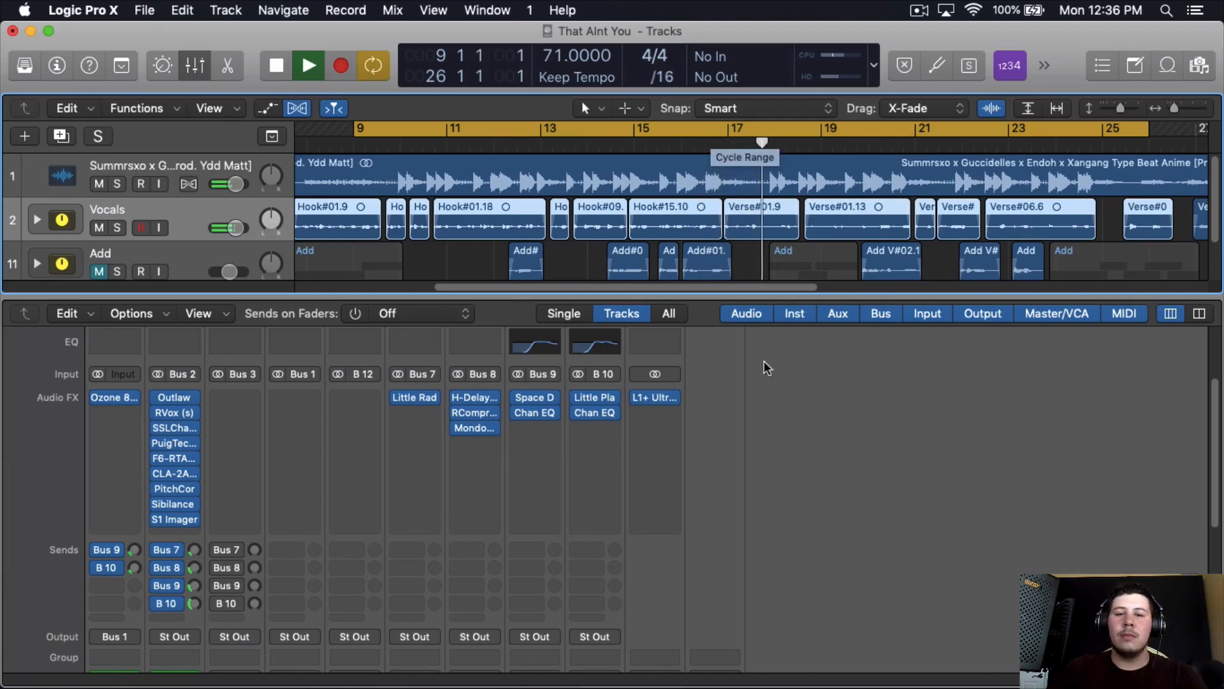
left_click(785, 411)
key("space")
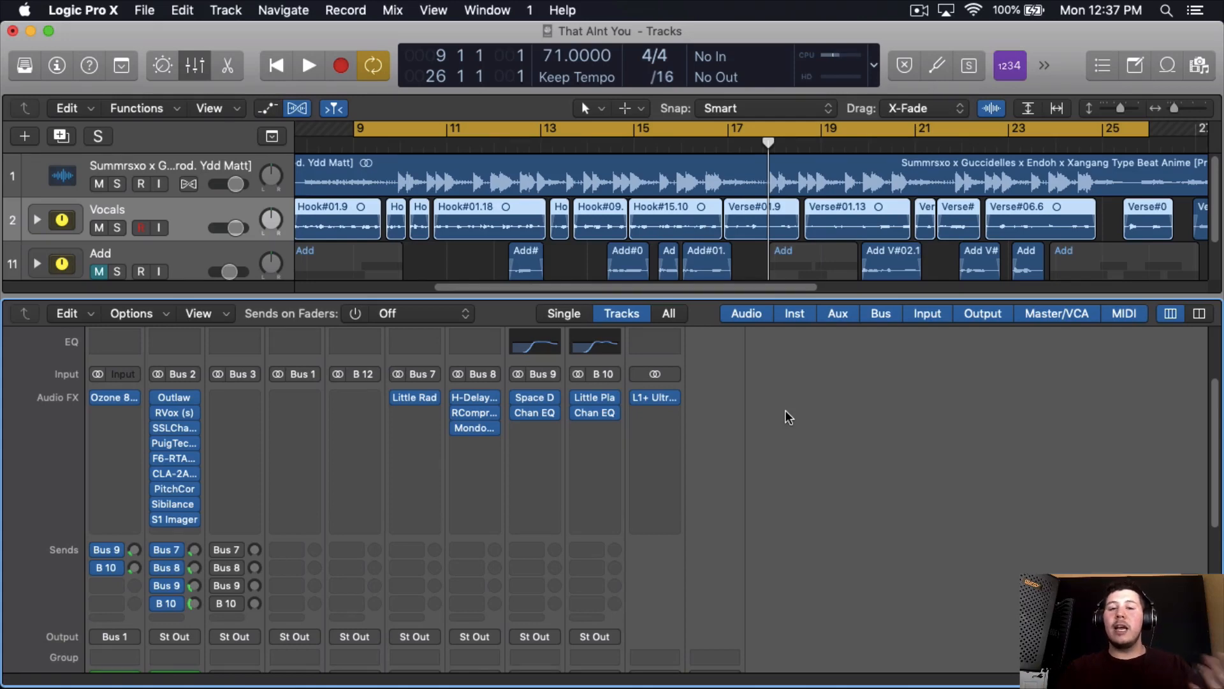
mouse_move(241, 525)
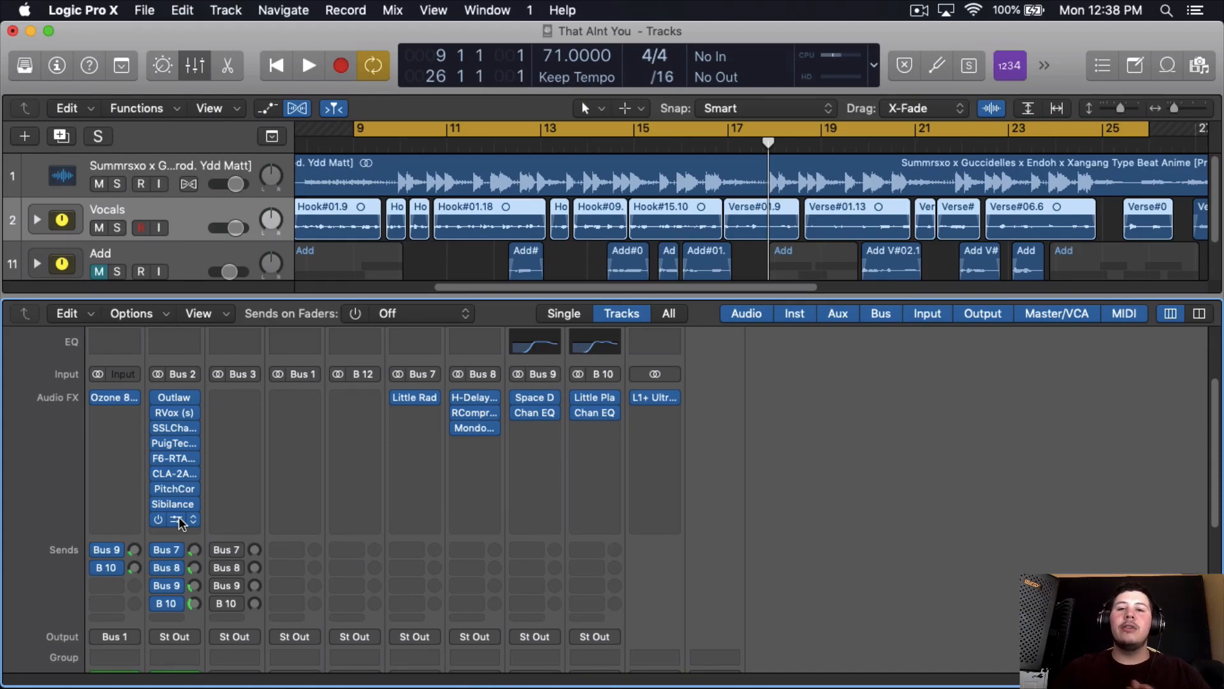
scroll(360, 368, "down", 3)
scroll(425, 275, "down", 2)
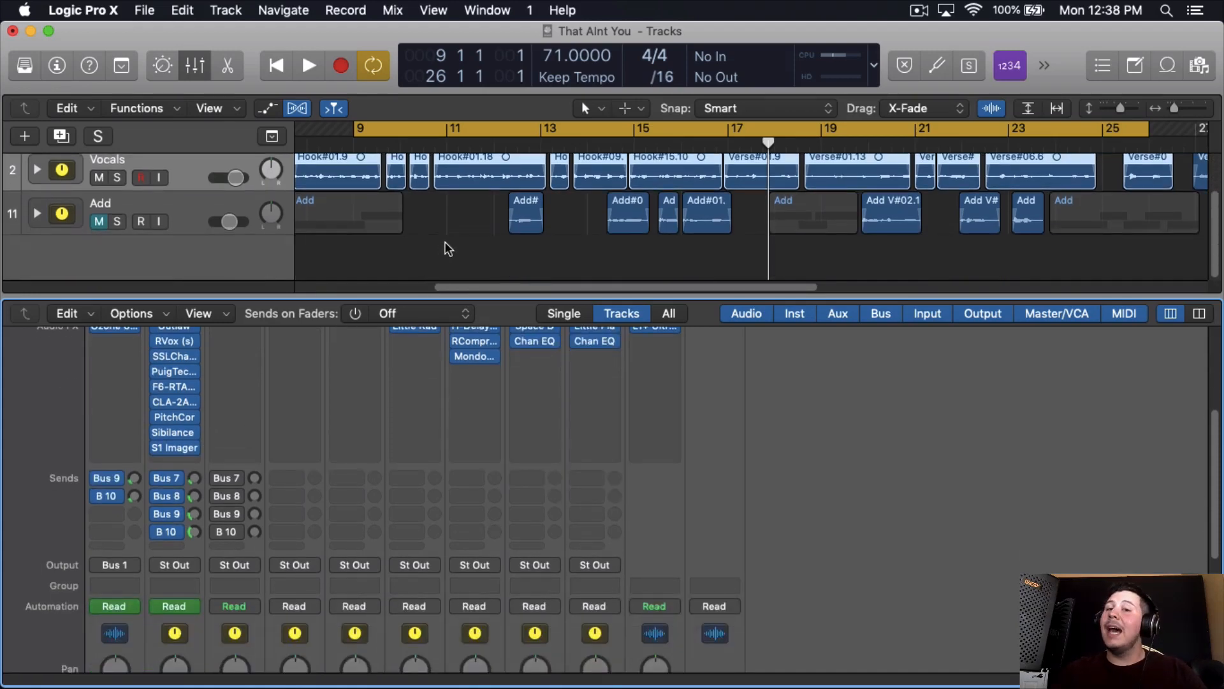
scroll(483, 362, "up", 4)
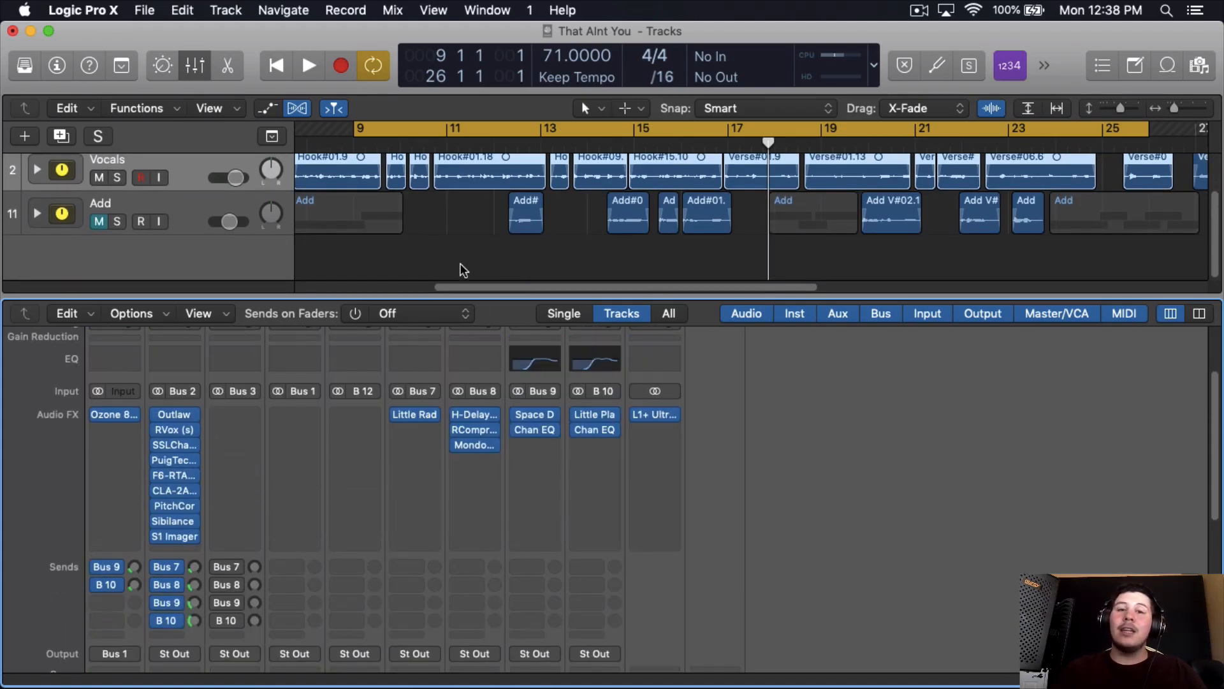
scroll(460, 262, "up", 2)
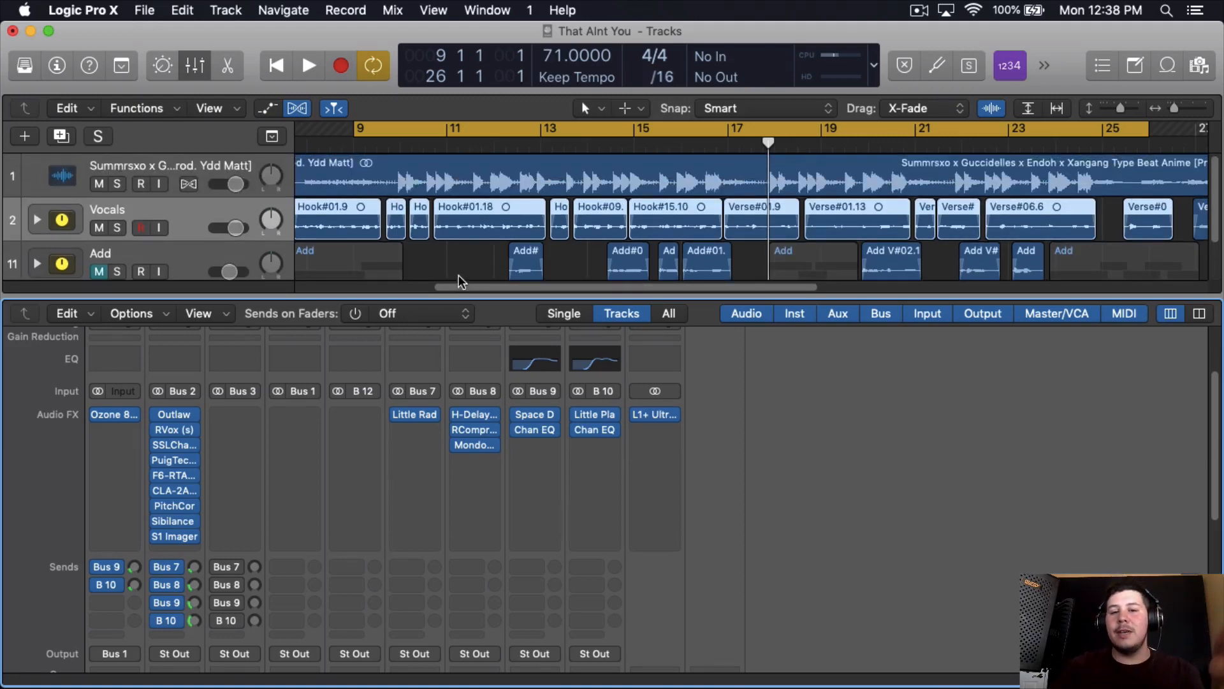